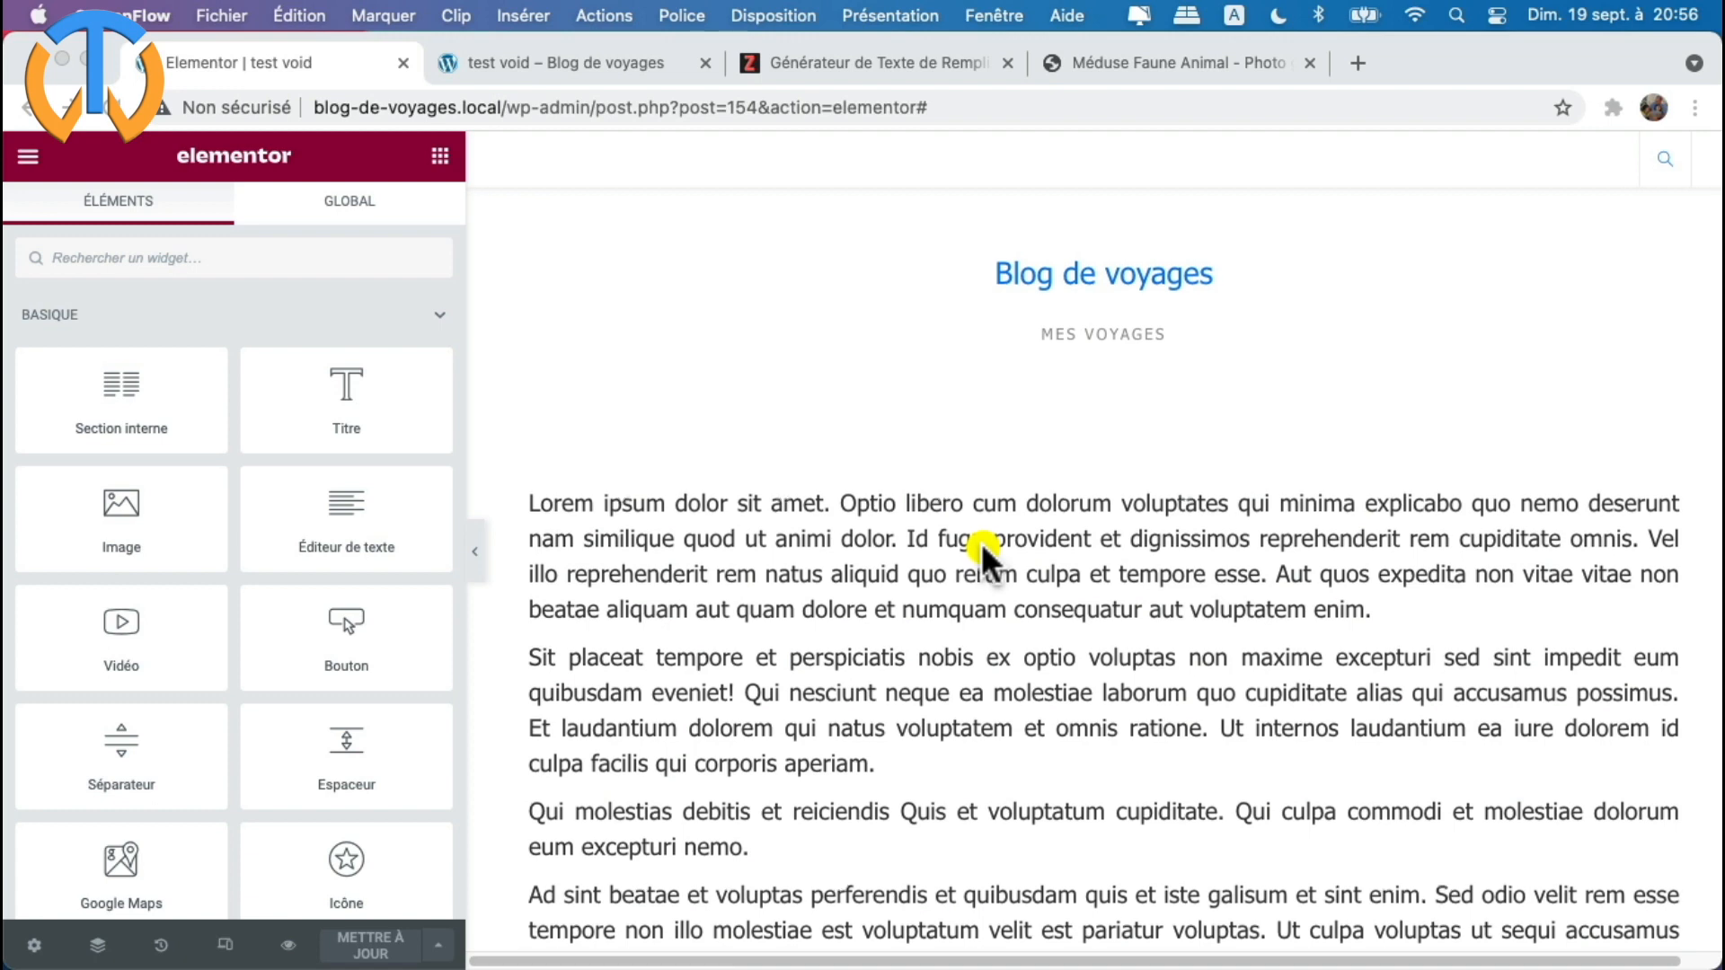
# - Examine the page's two consecutive text sections and the boundary between them
pyautogui.scroll(-1, 981, 543)
pyautogui.scroll(-3, 1005, 543)
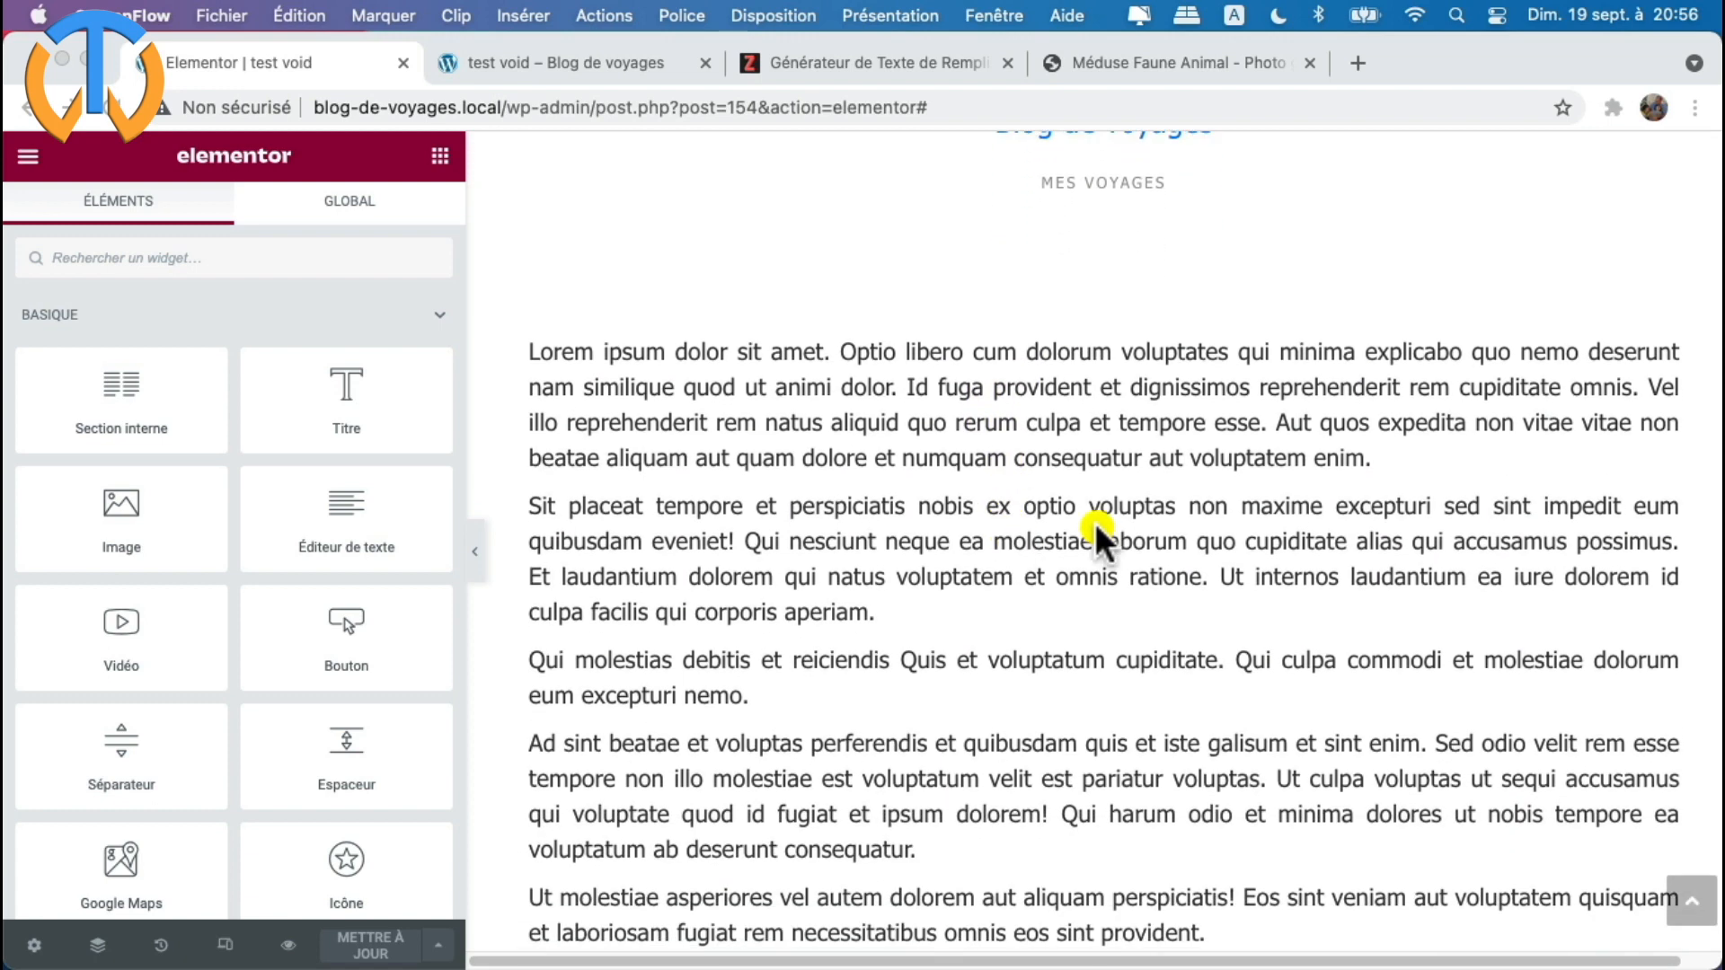
pyautogui.click(1146, 392)
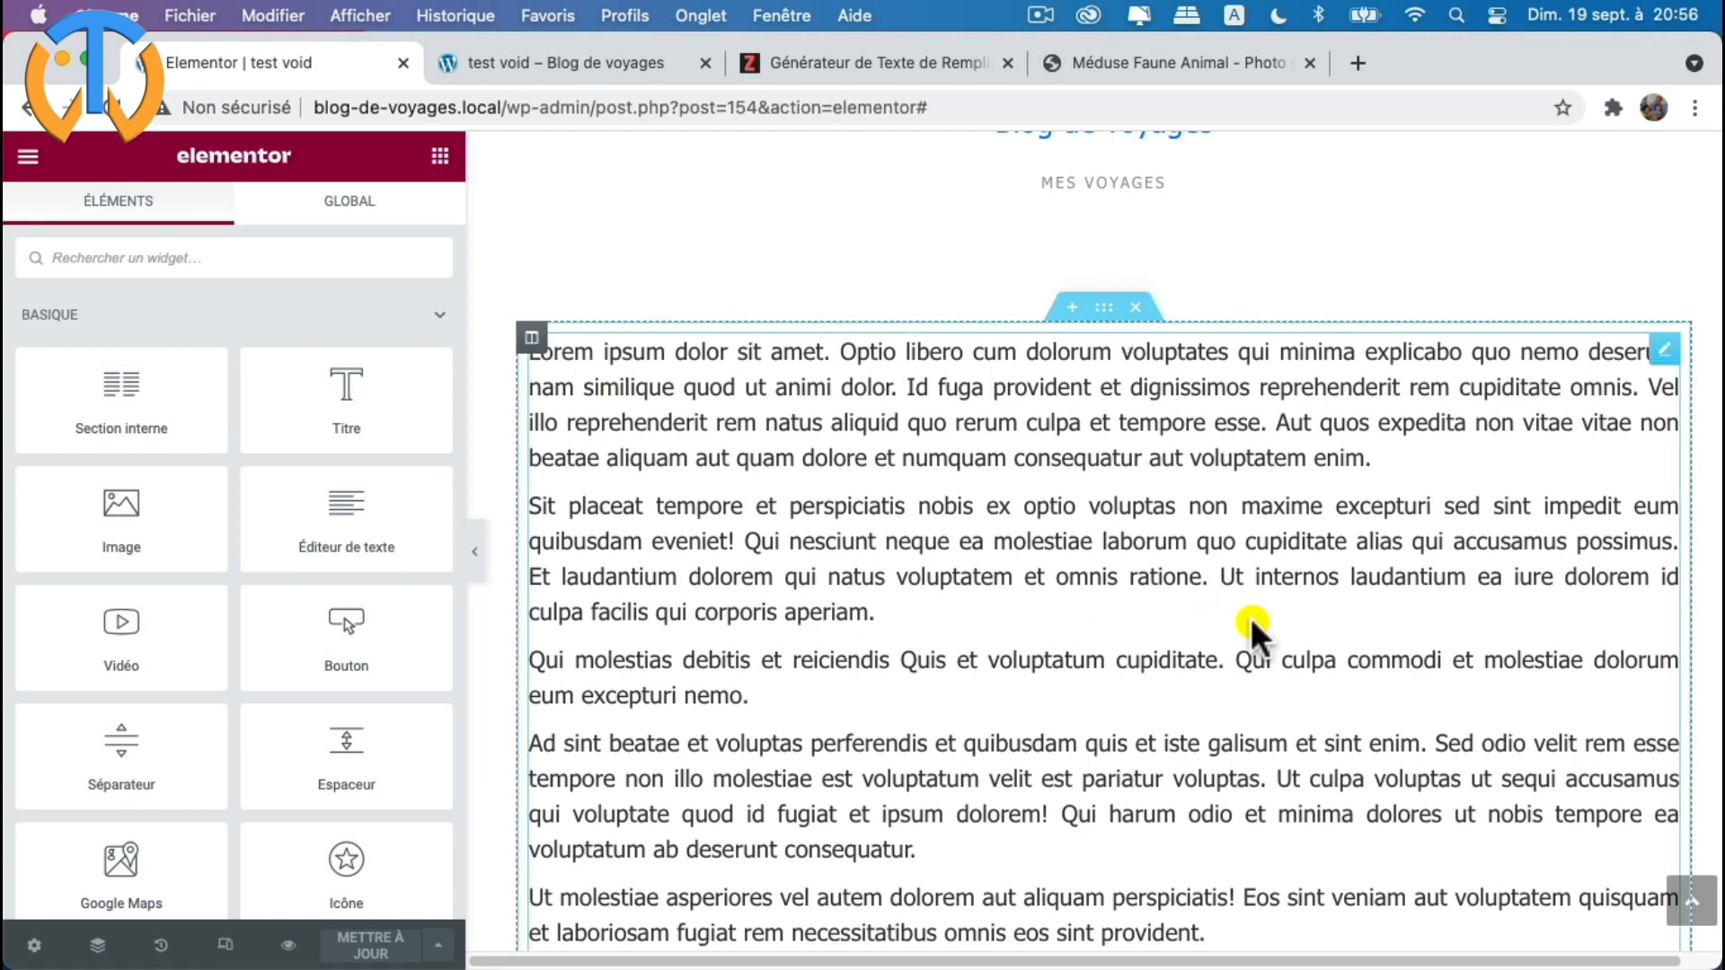
pyautogui.scroll(-1, 1211, 556)
pyautogui.scroll(-5, 1096, 386)
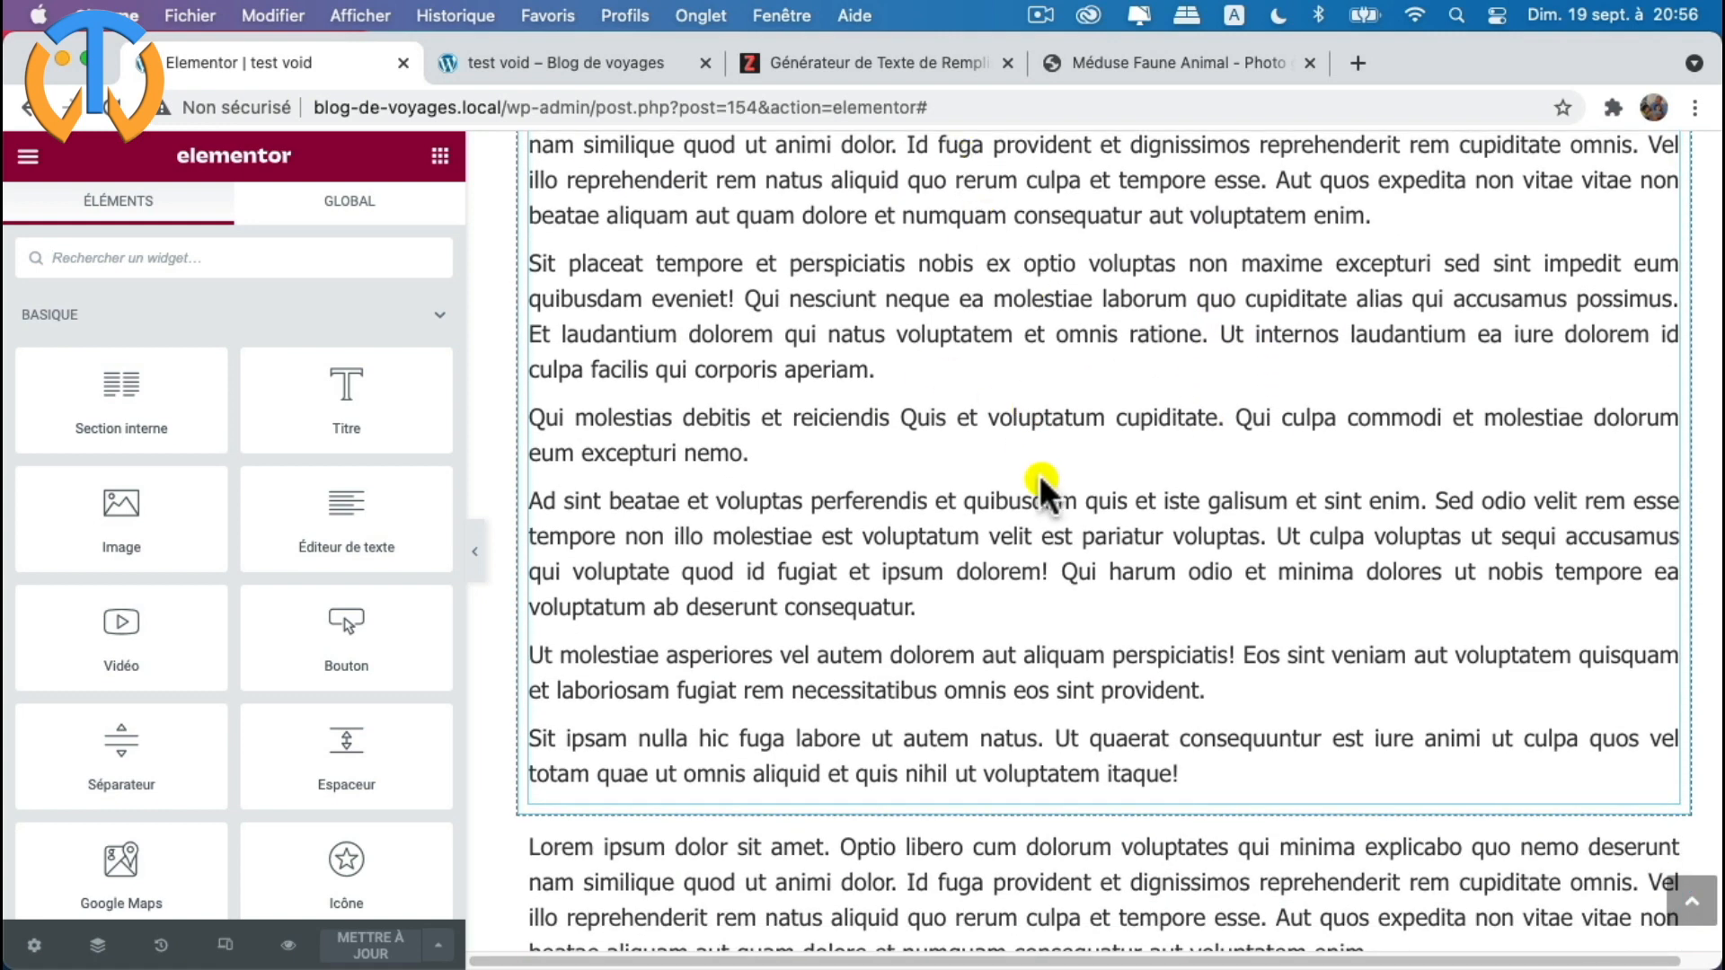
pyautogui.scroll(-4, 1047, 489)
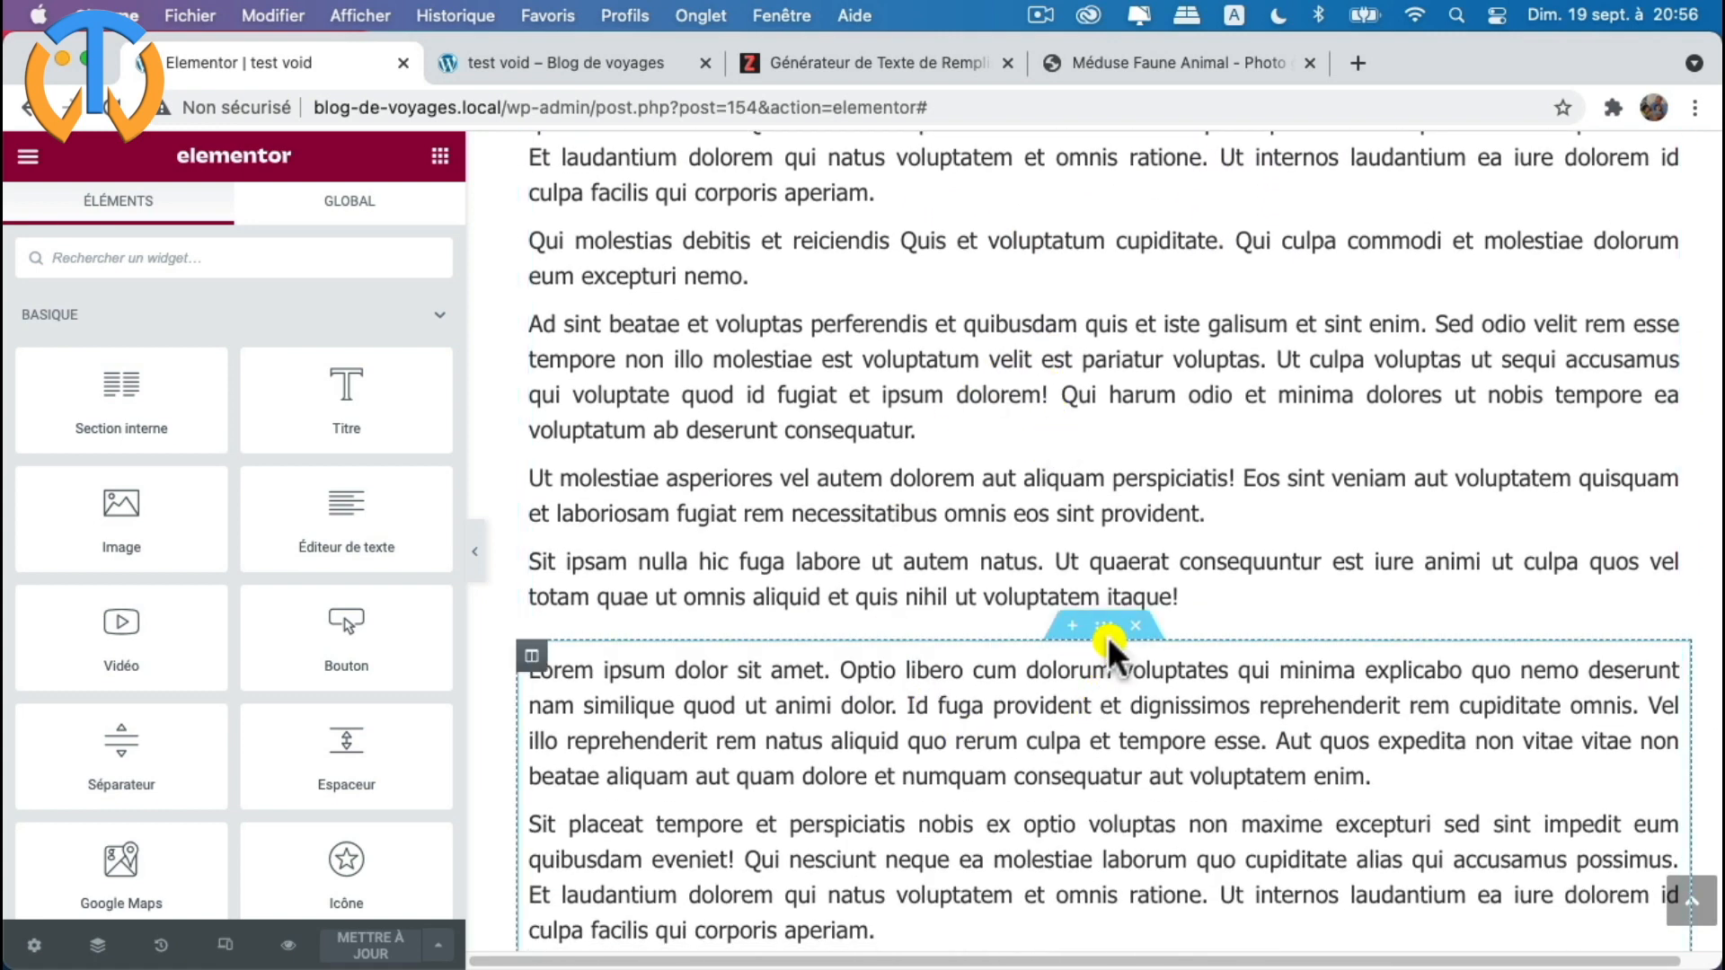
pyautogui.scroll(-4, 973, 774)
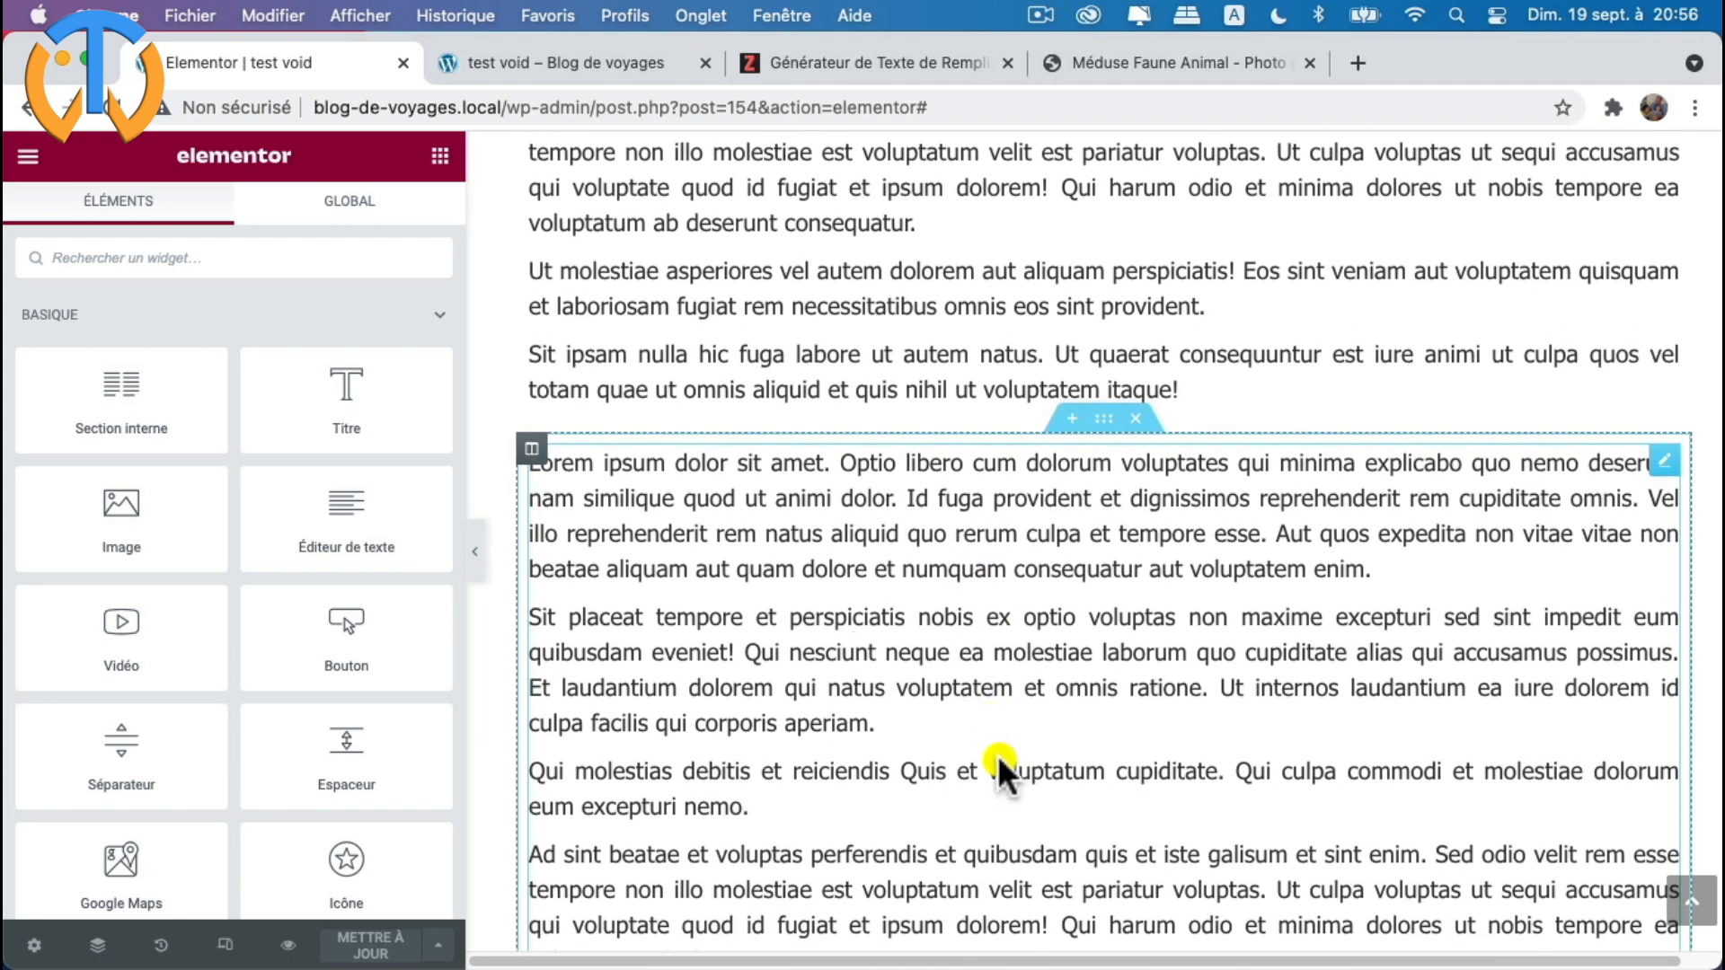
pyautogui.scroll(2, 1024, 758)
pyautogui.scroll(1, 1022, 757)
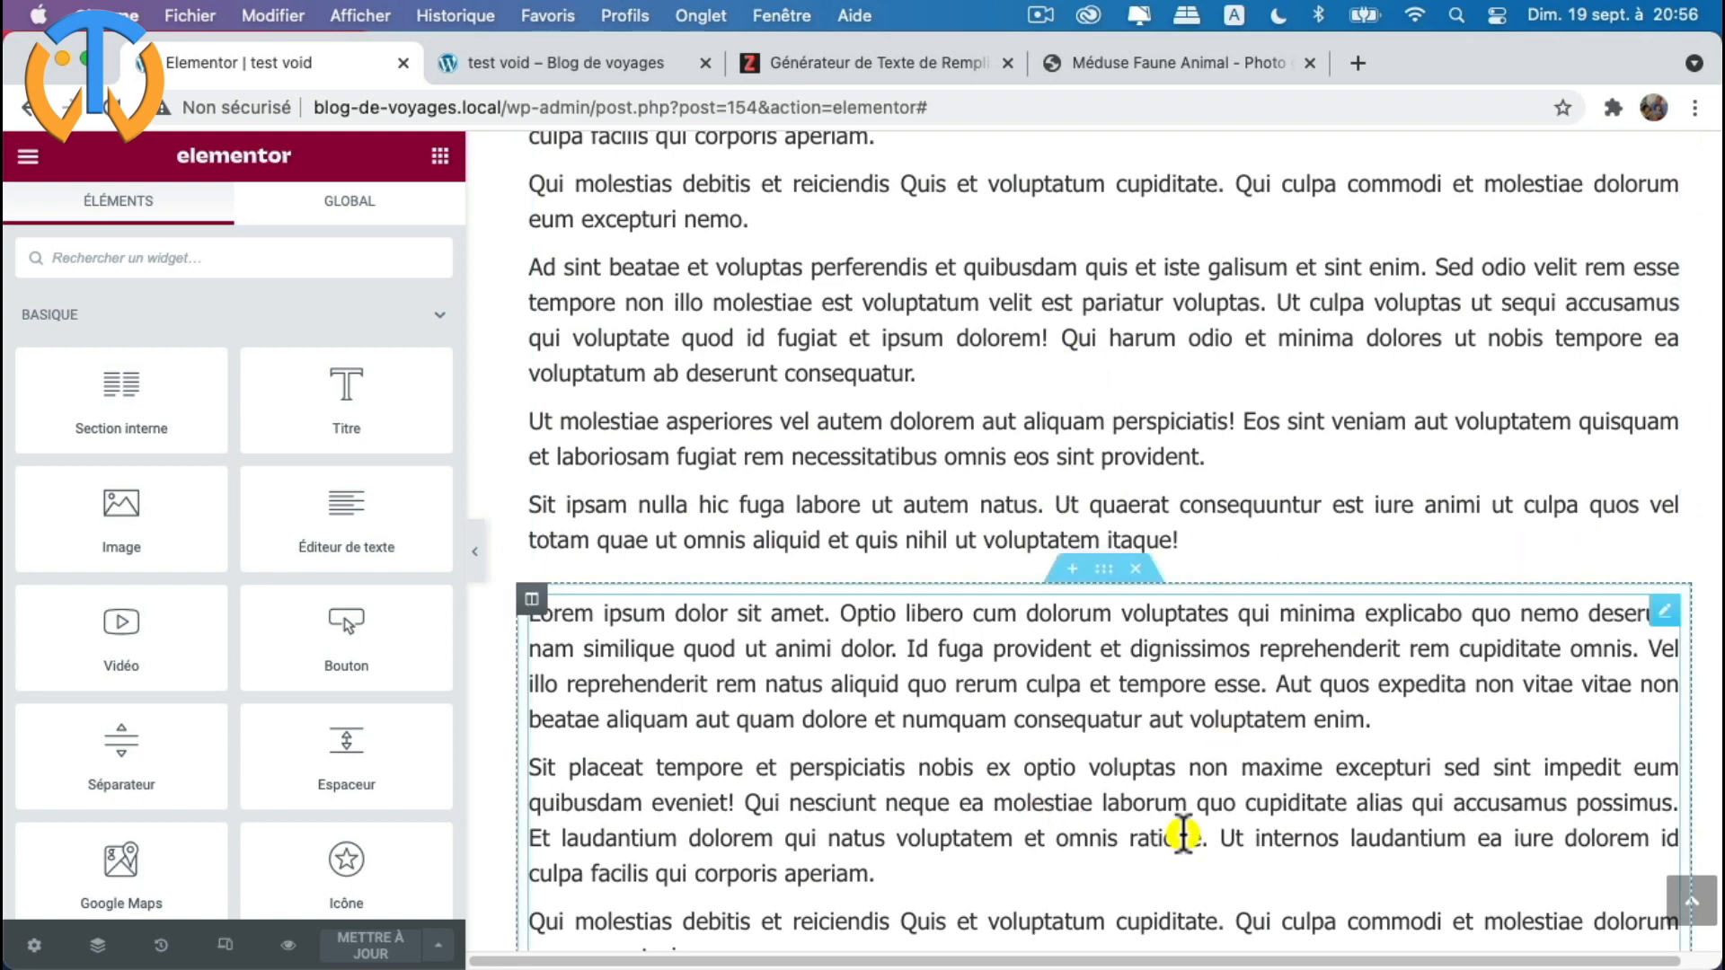
pyautogui.scroll(-1, 1204, 813)
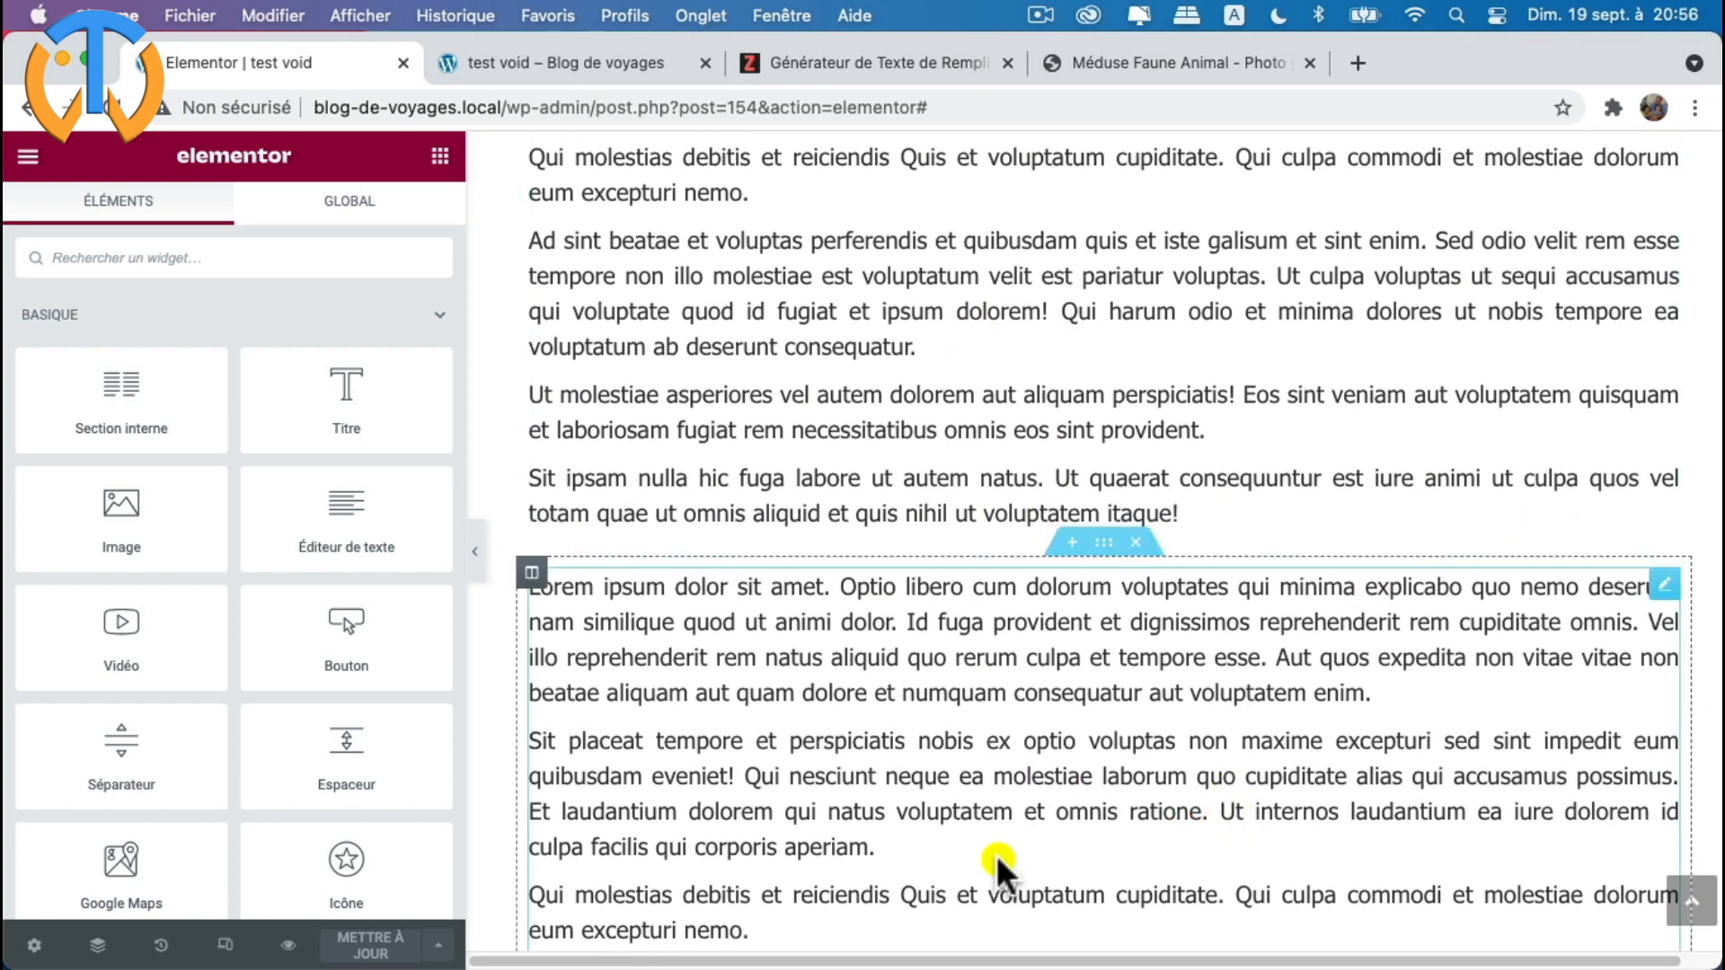
# - Insert a single-column section between the two text sections
pyautogui.click(1072, 544)
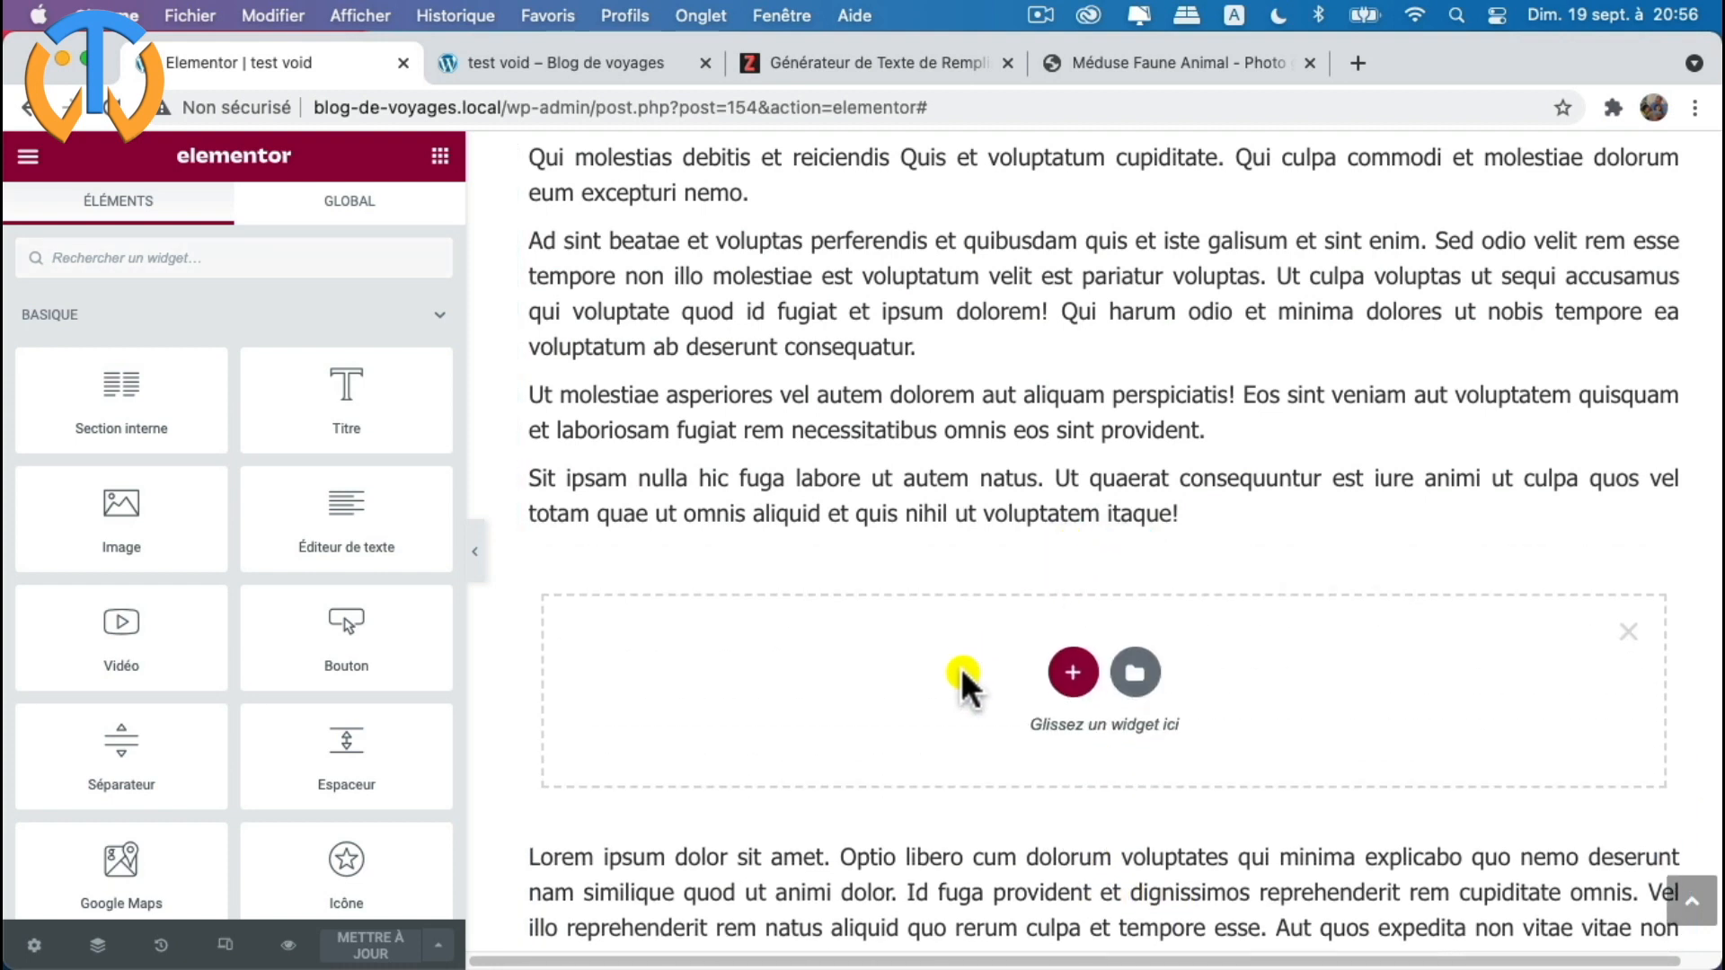
pyautogui.click(1083, 676)
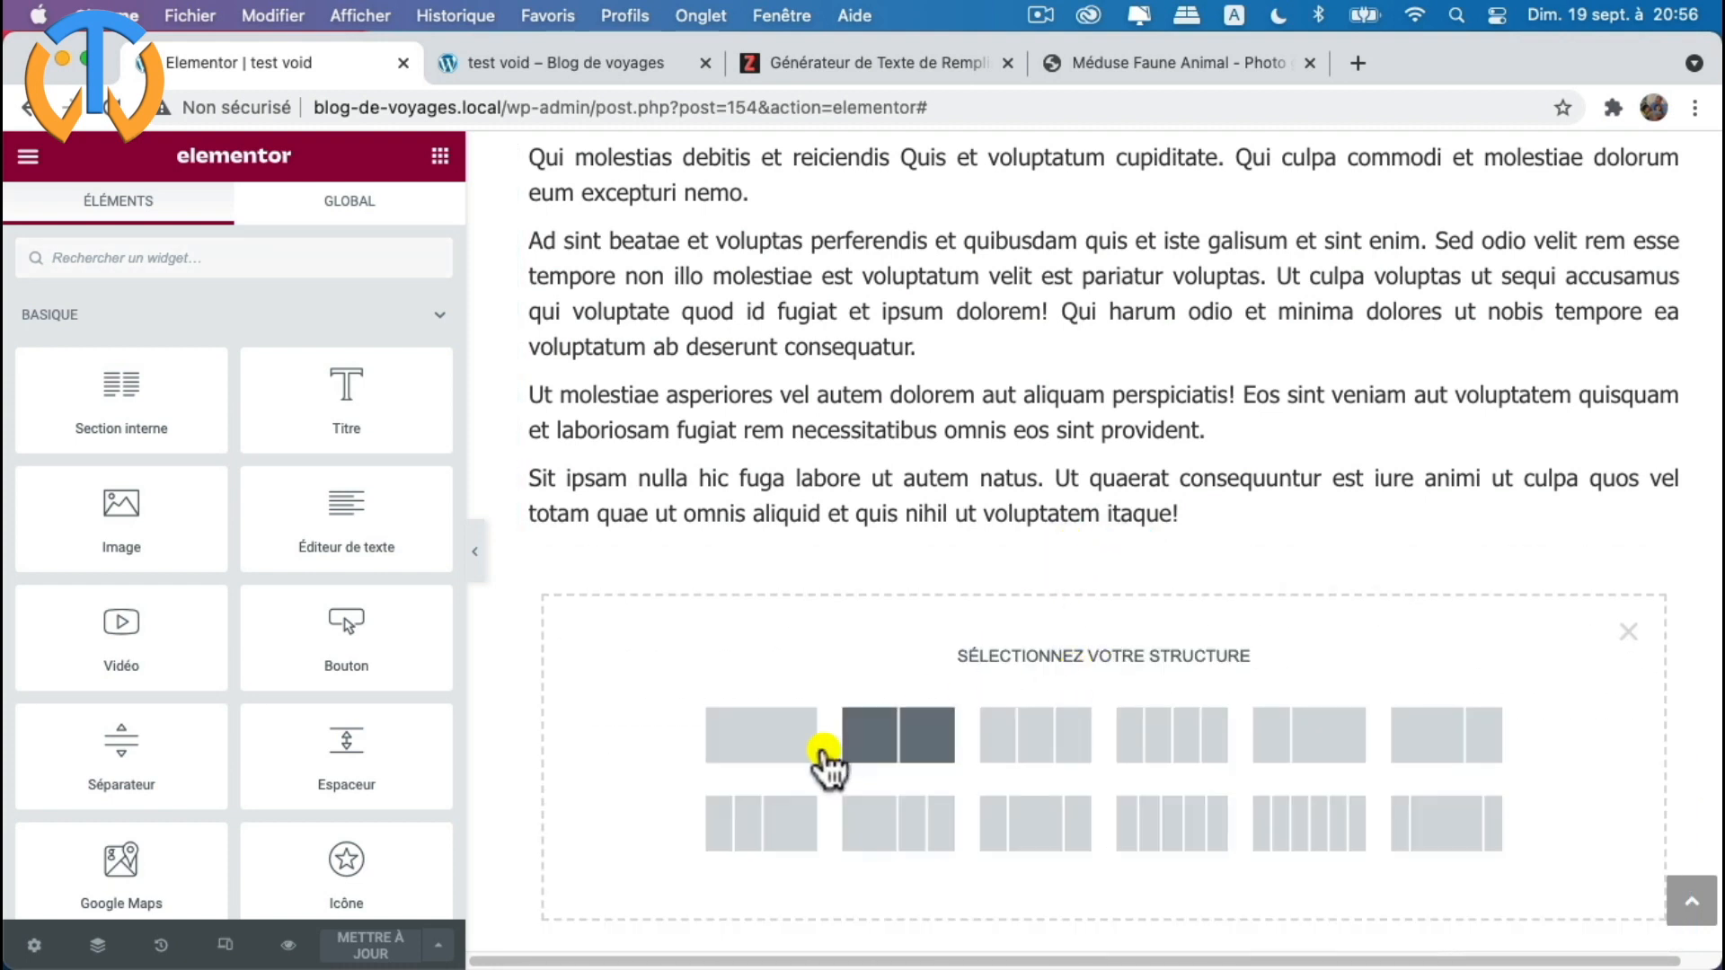
pyautogui.click(782, 741)
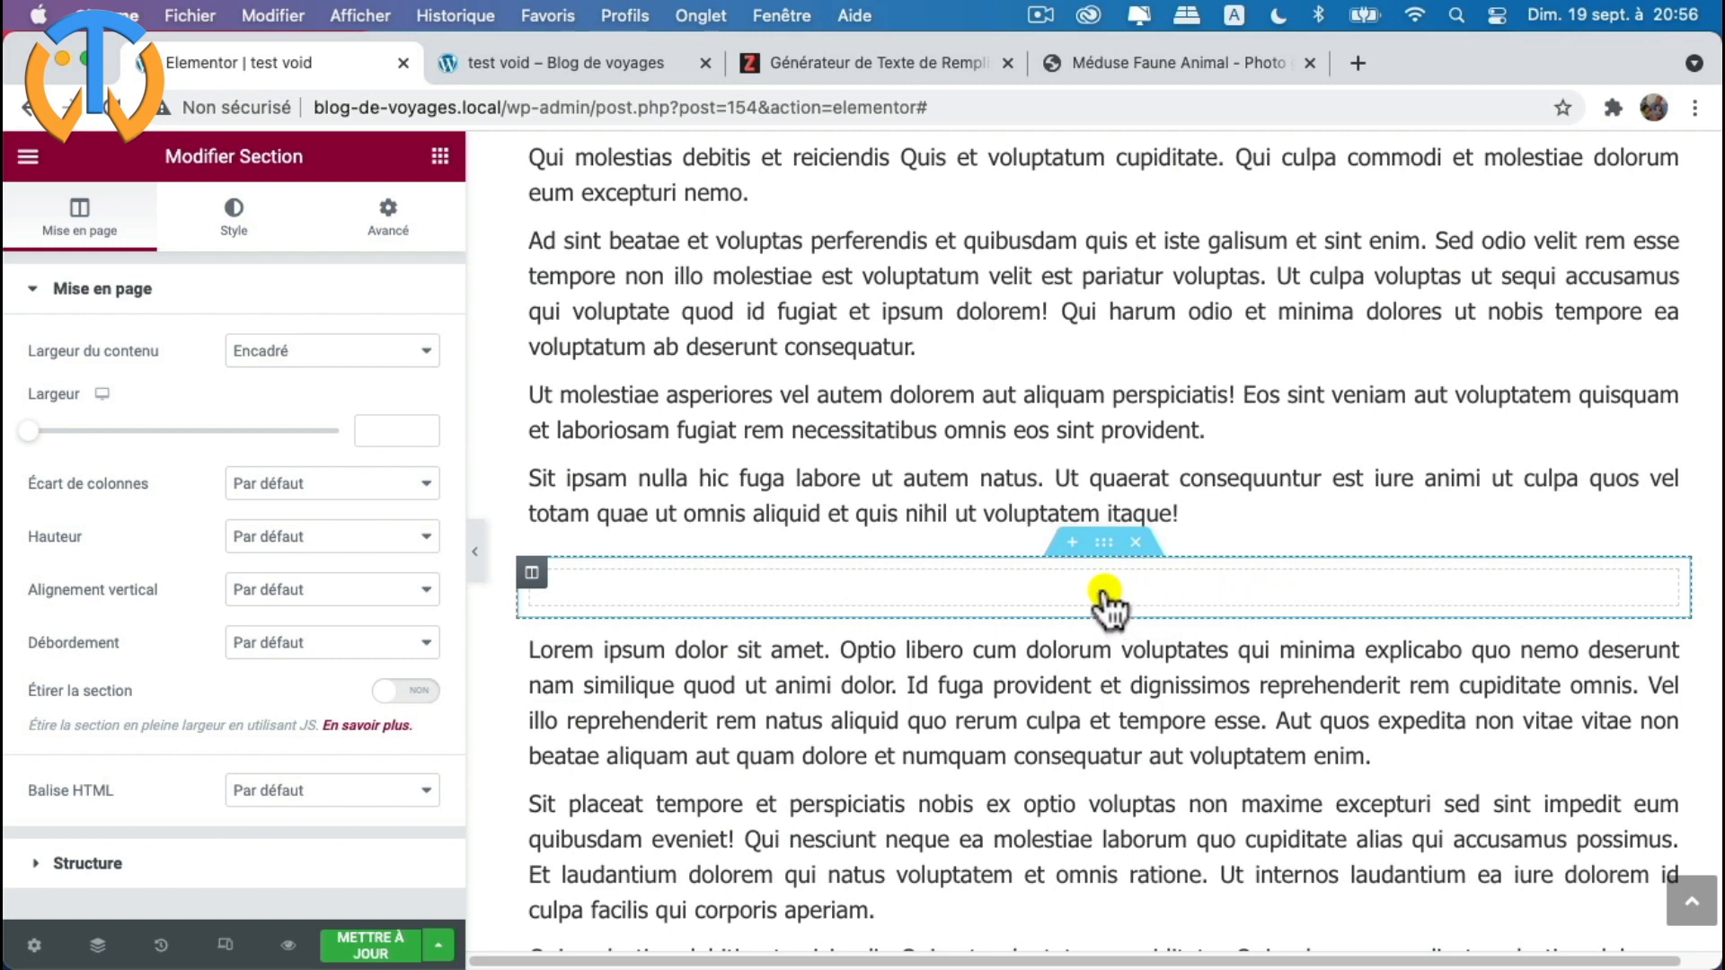
# - Add an Image widget to the new empty section and insert meduse.jpg from the media library
pyautogui.click(1107, 600)
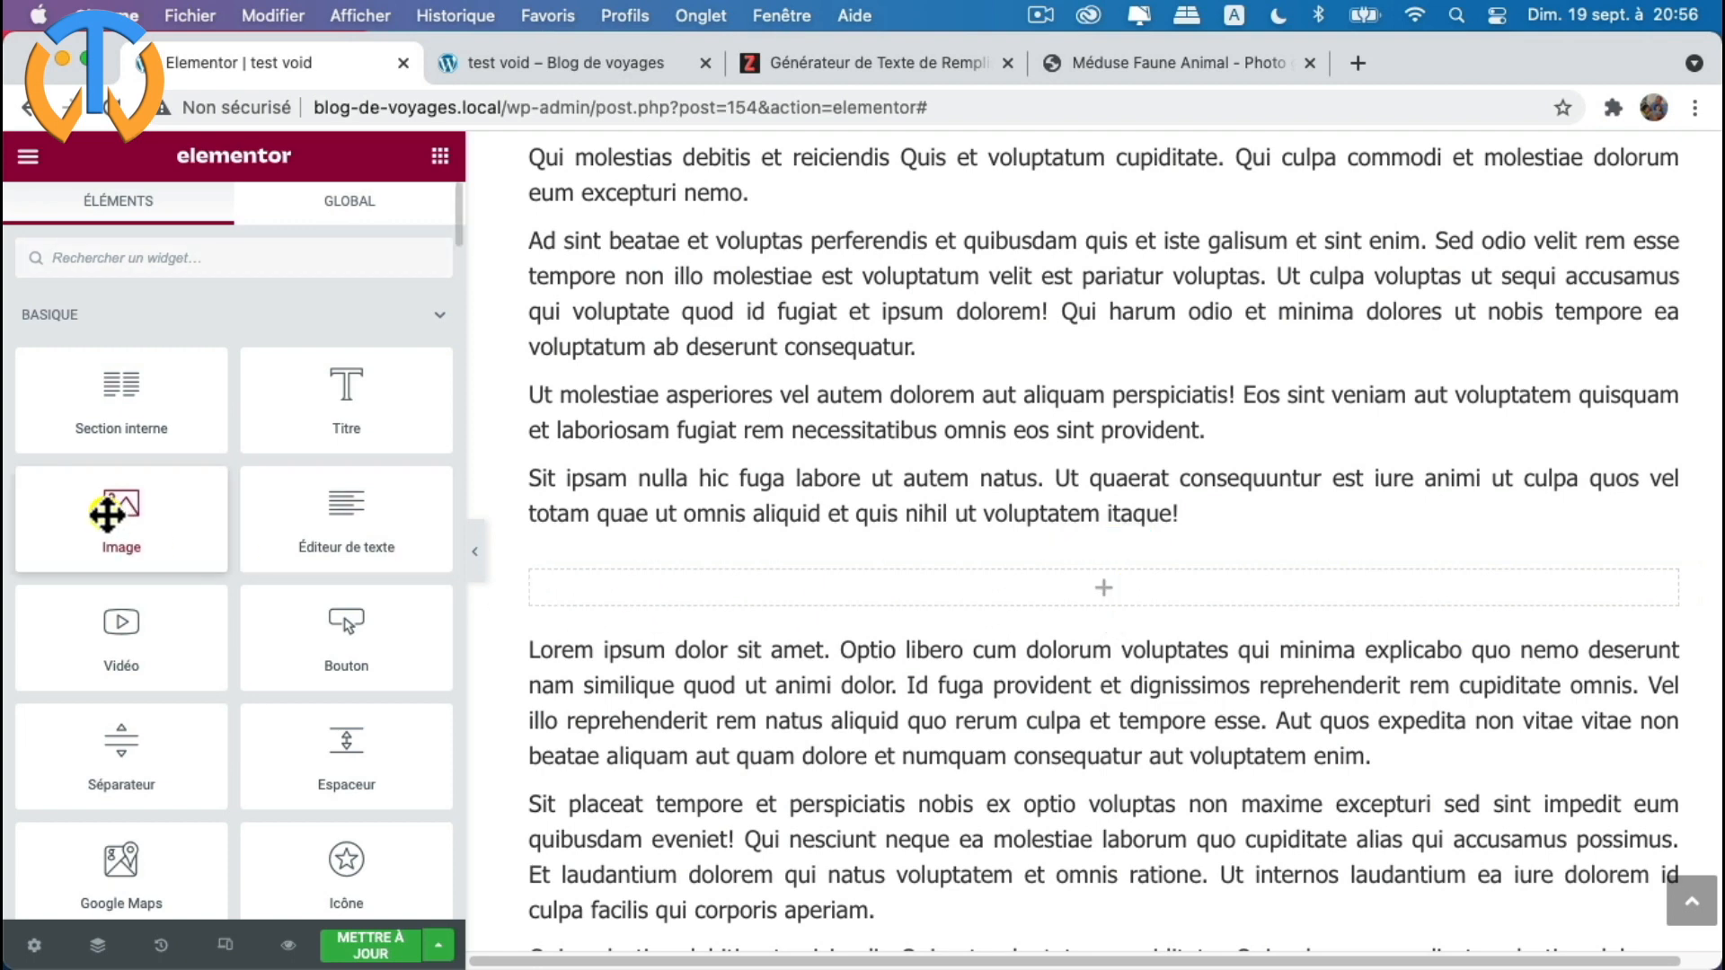
pyautogui.moveTo(108, 504); pyautogui.dragTo(952, 584)
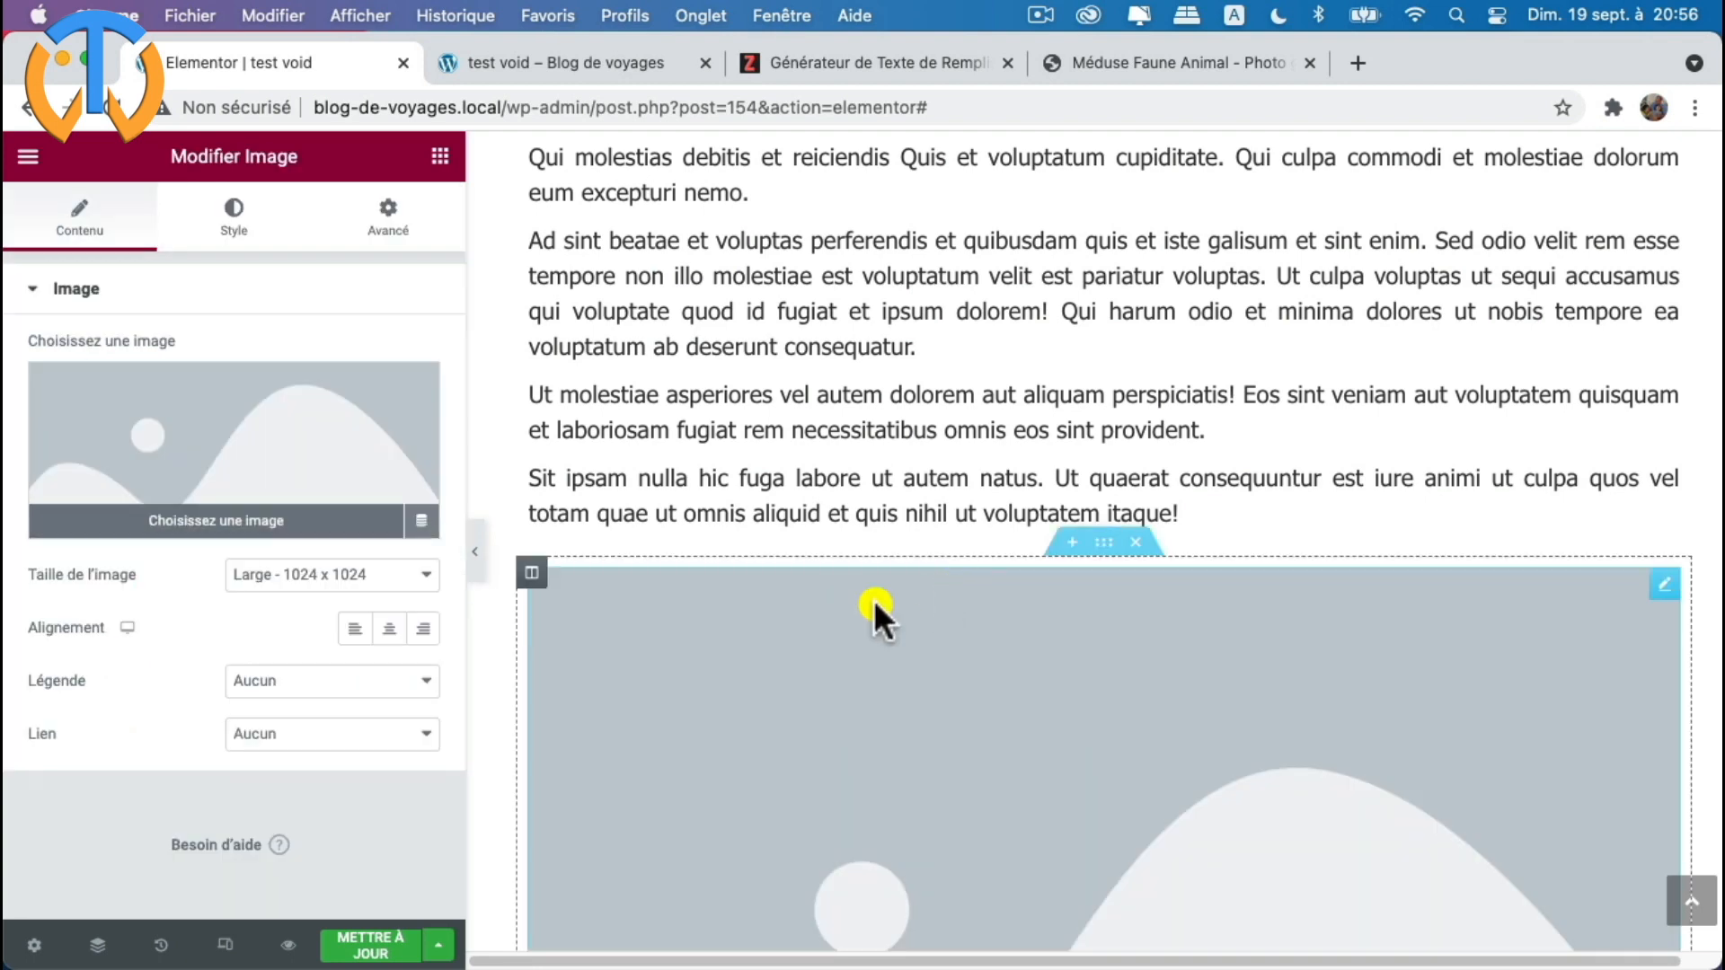
pyautogui.click(182, 447)
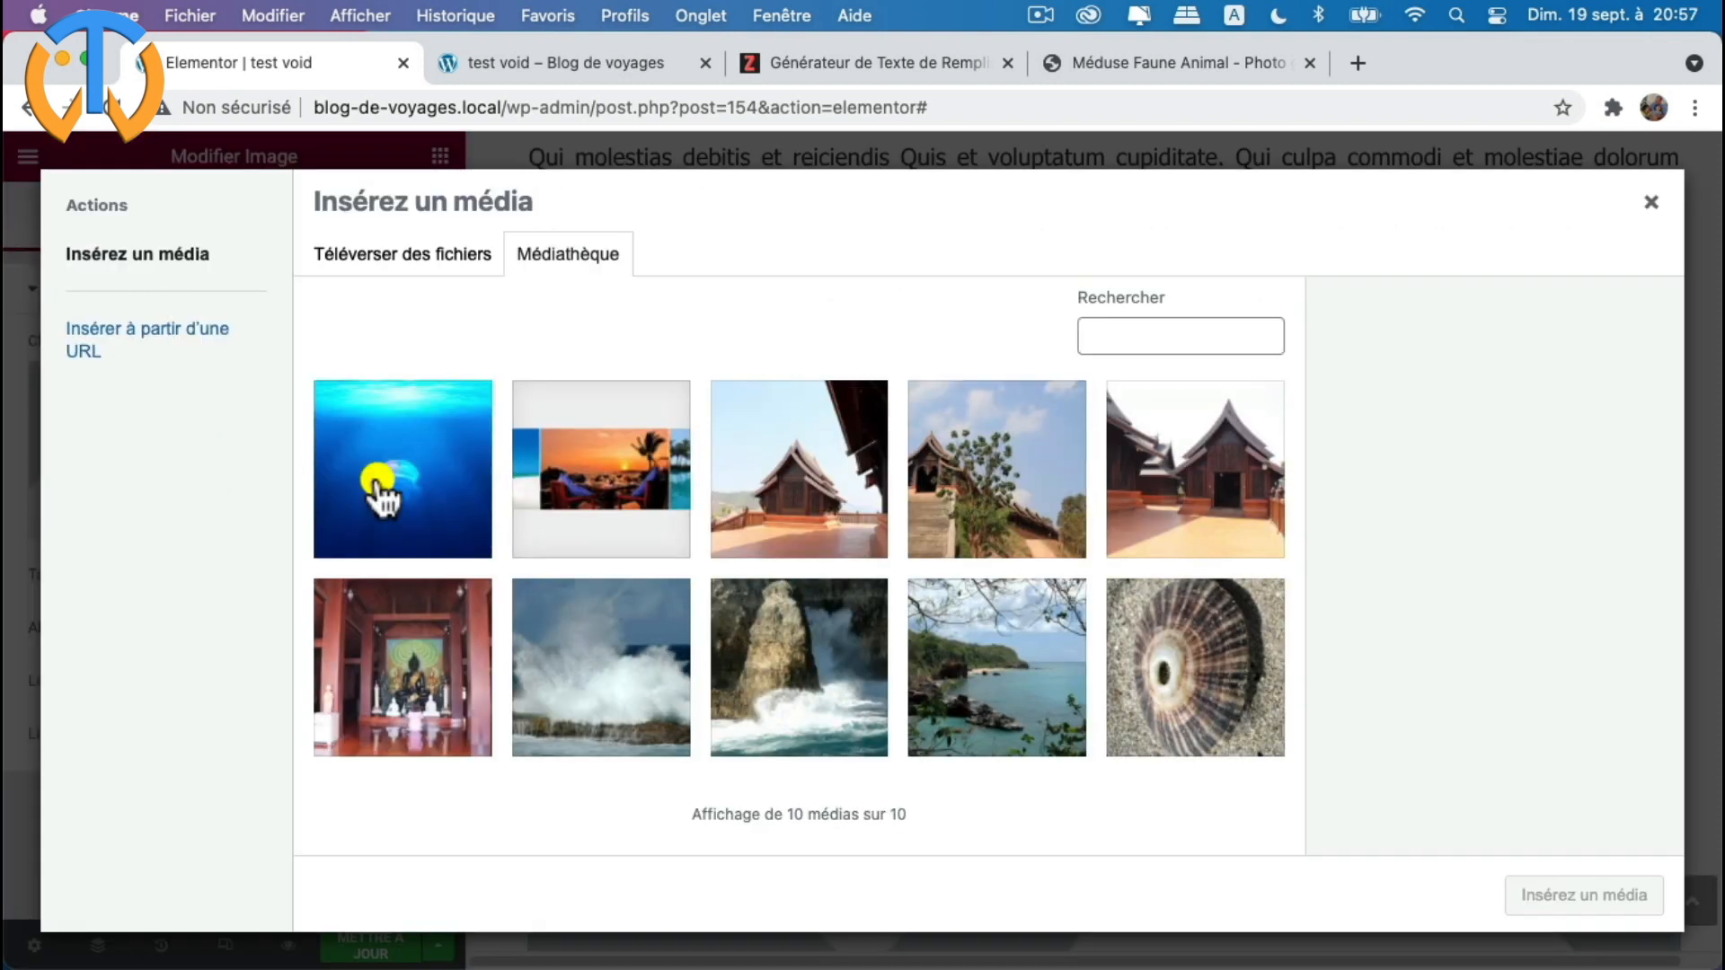
pyautogui.click(410, 490)
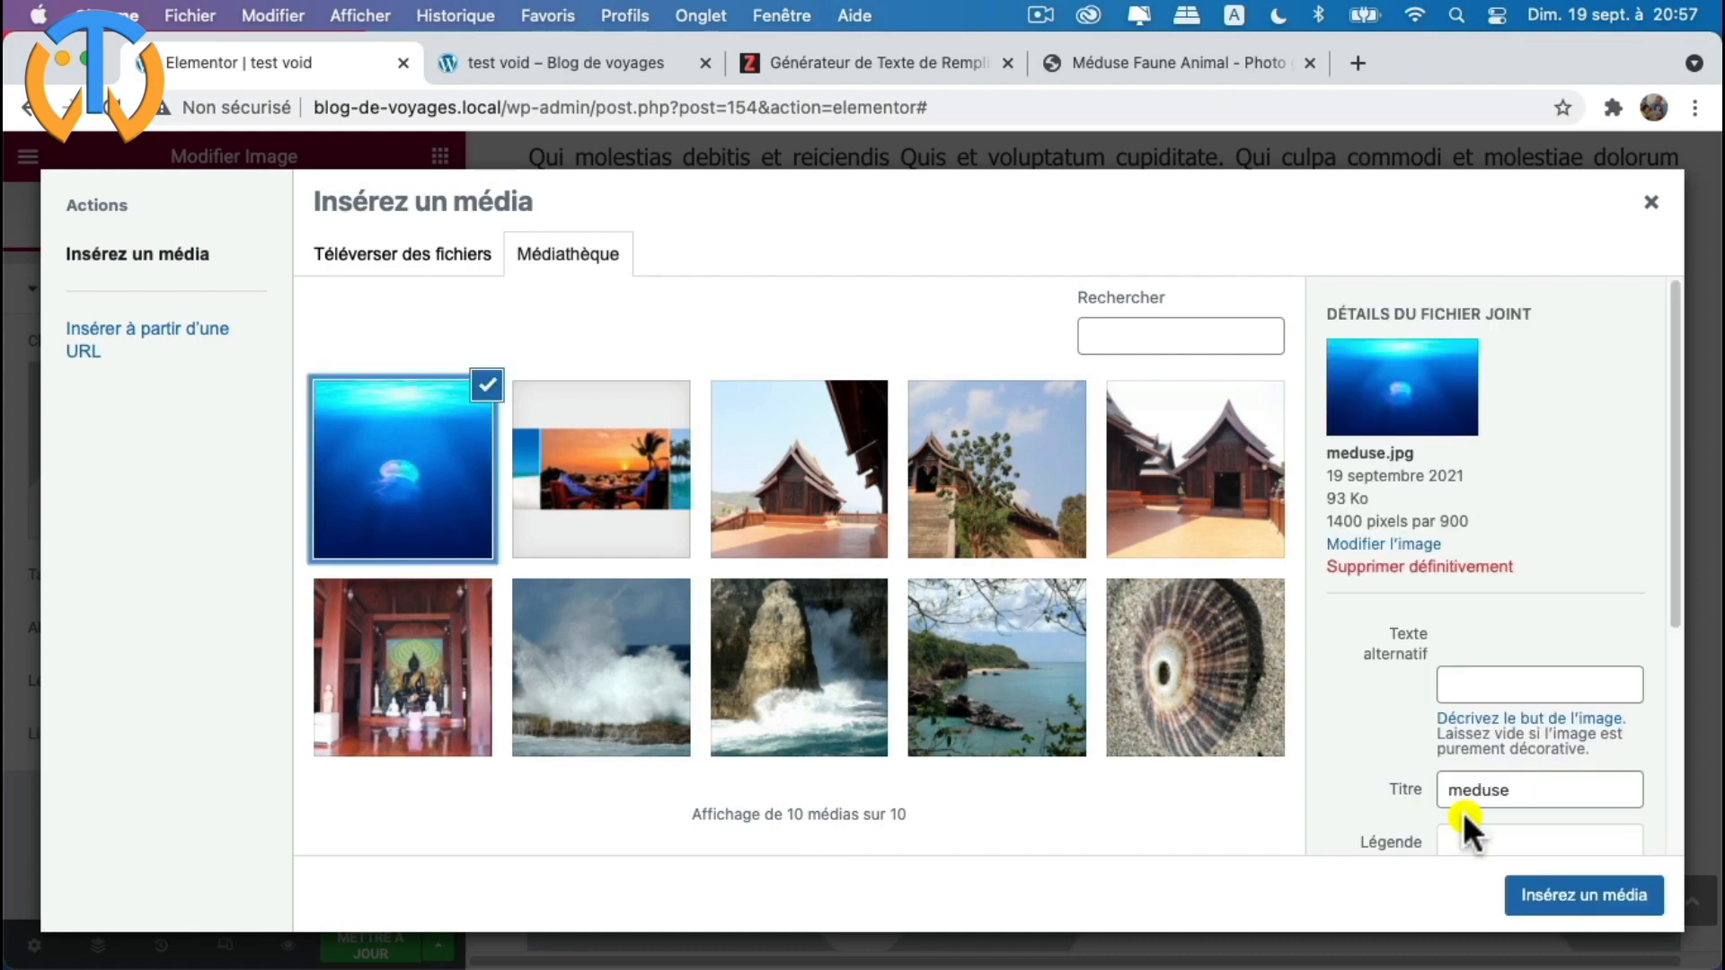
pyautogui.click(1573, 897)
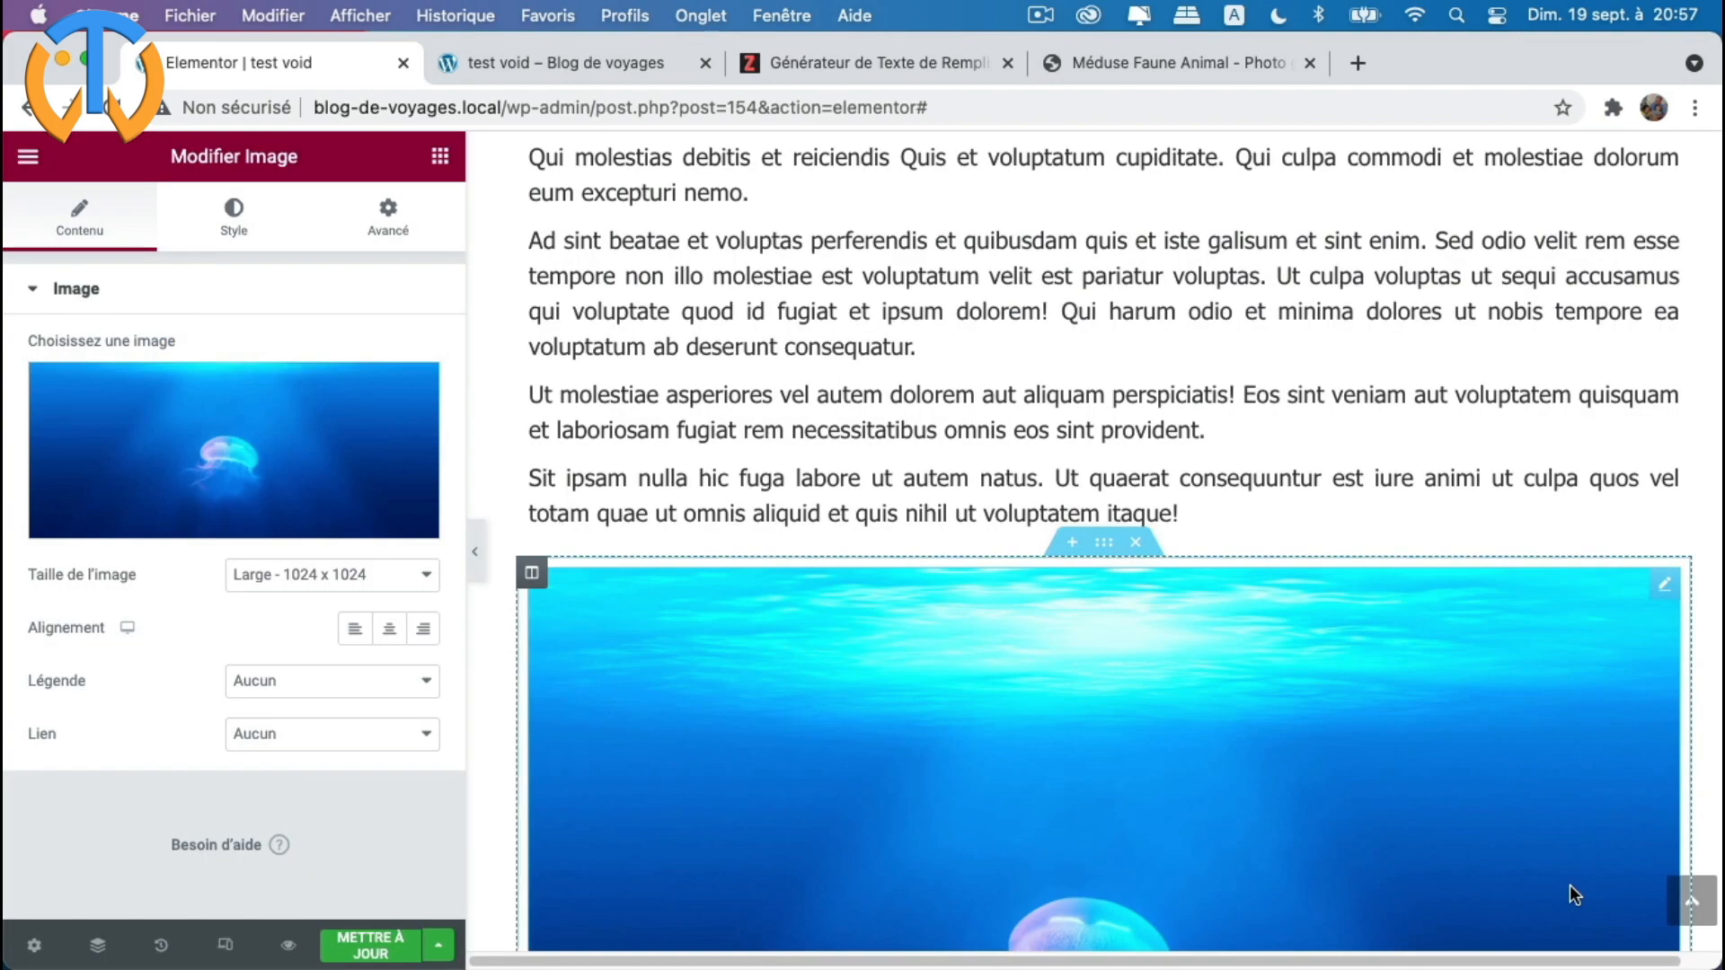
pyautogui.scroll(-1, 1183, 784)
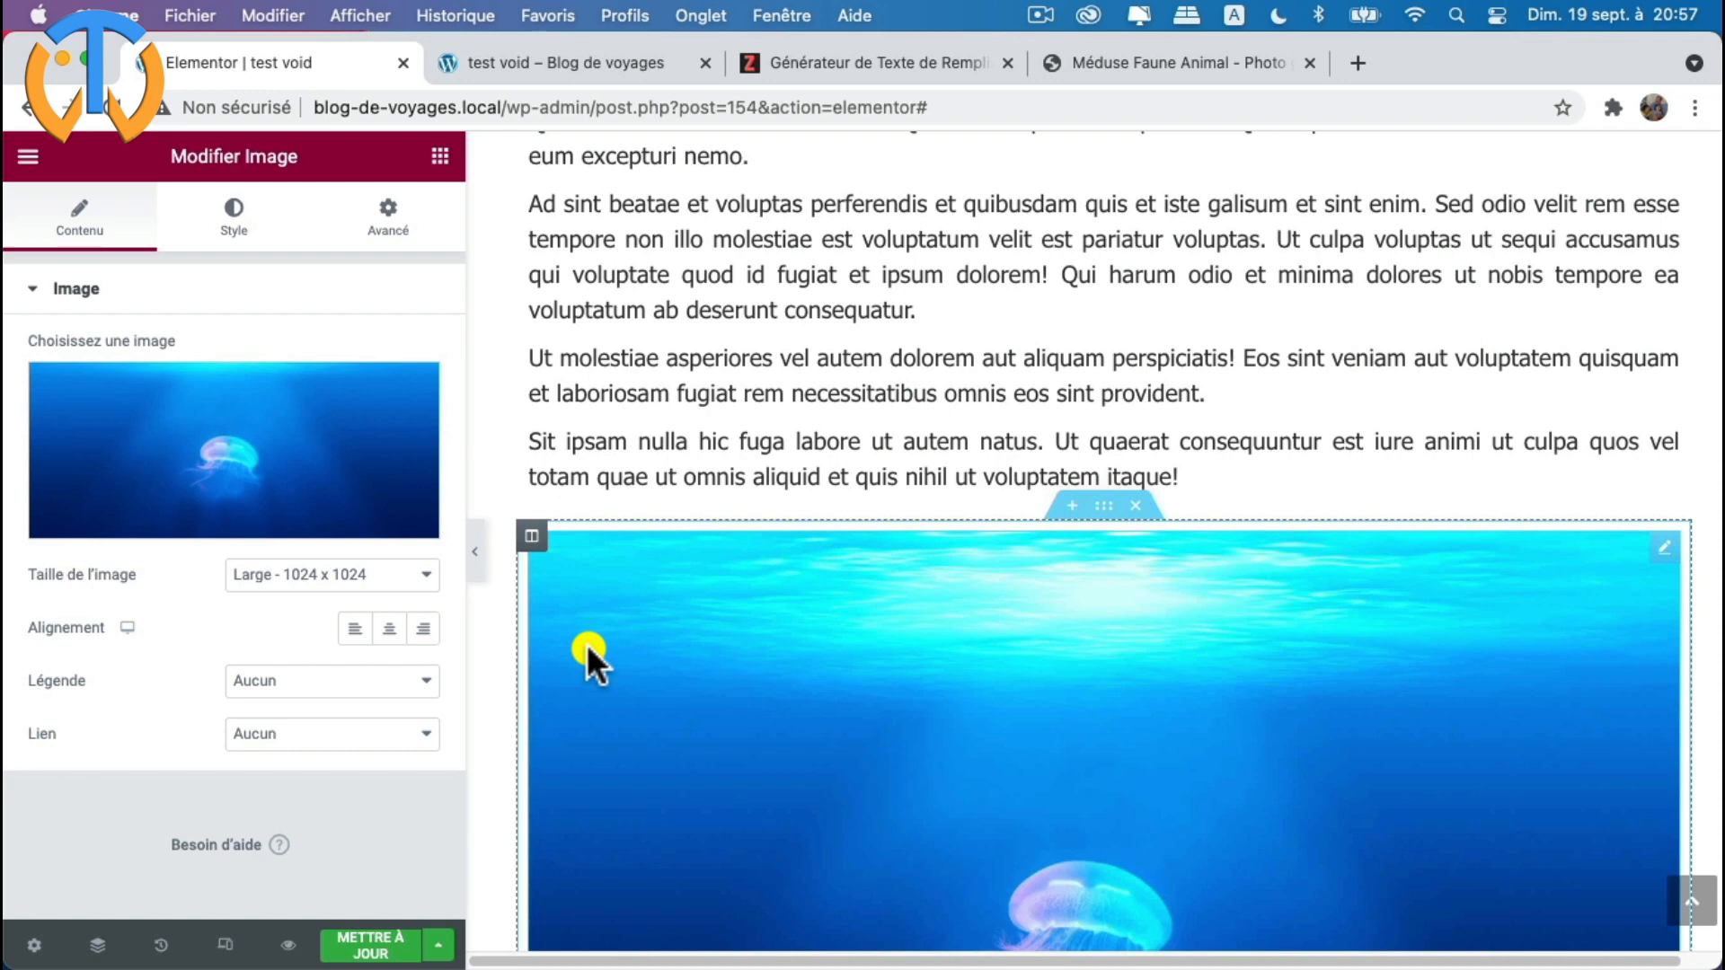
# - Set the jellyfish image's size to Entière and centre its alignment
pyautogui.click(300, 576)
pyautogui.click(296, 680)
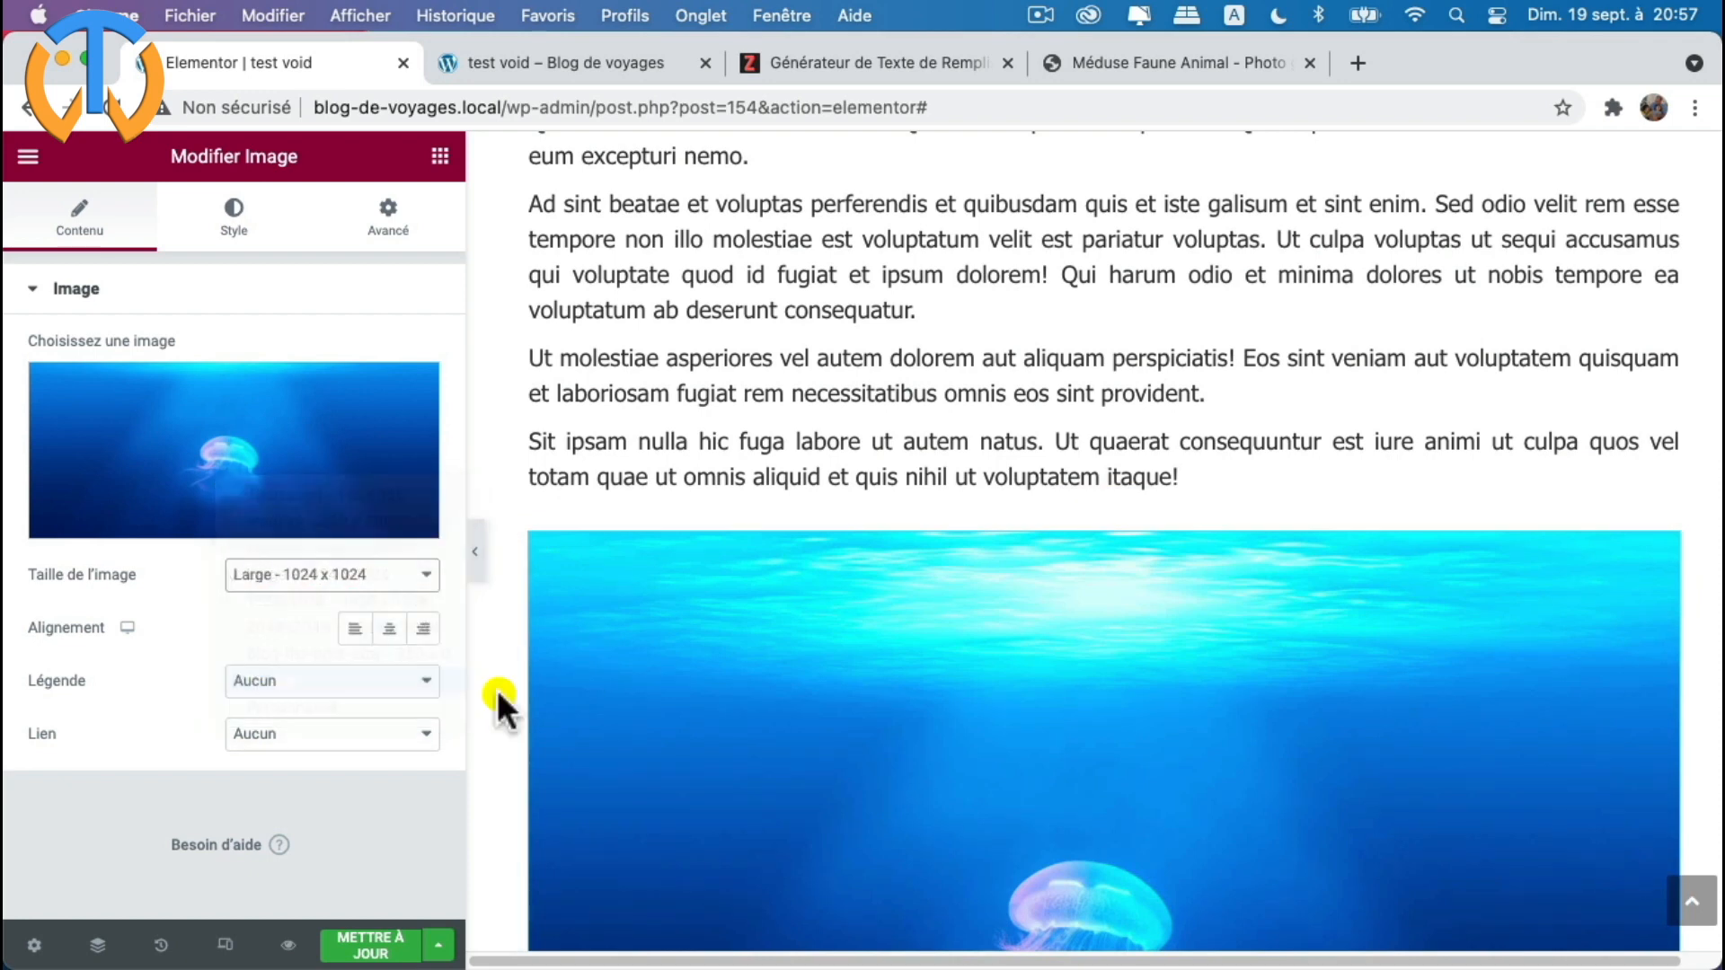
pyautogui.click(389, 628)
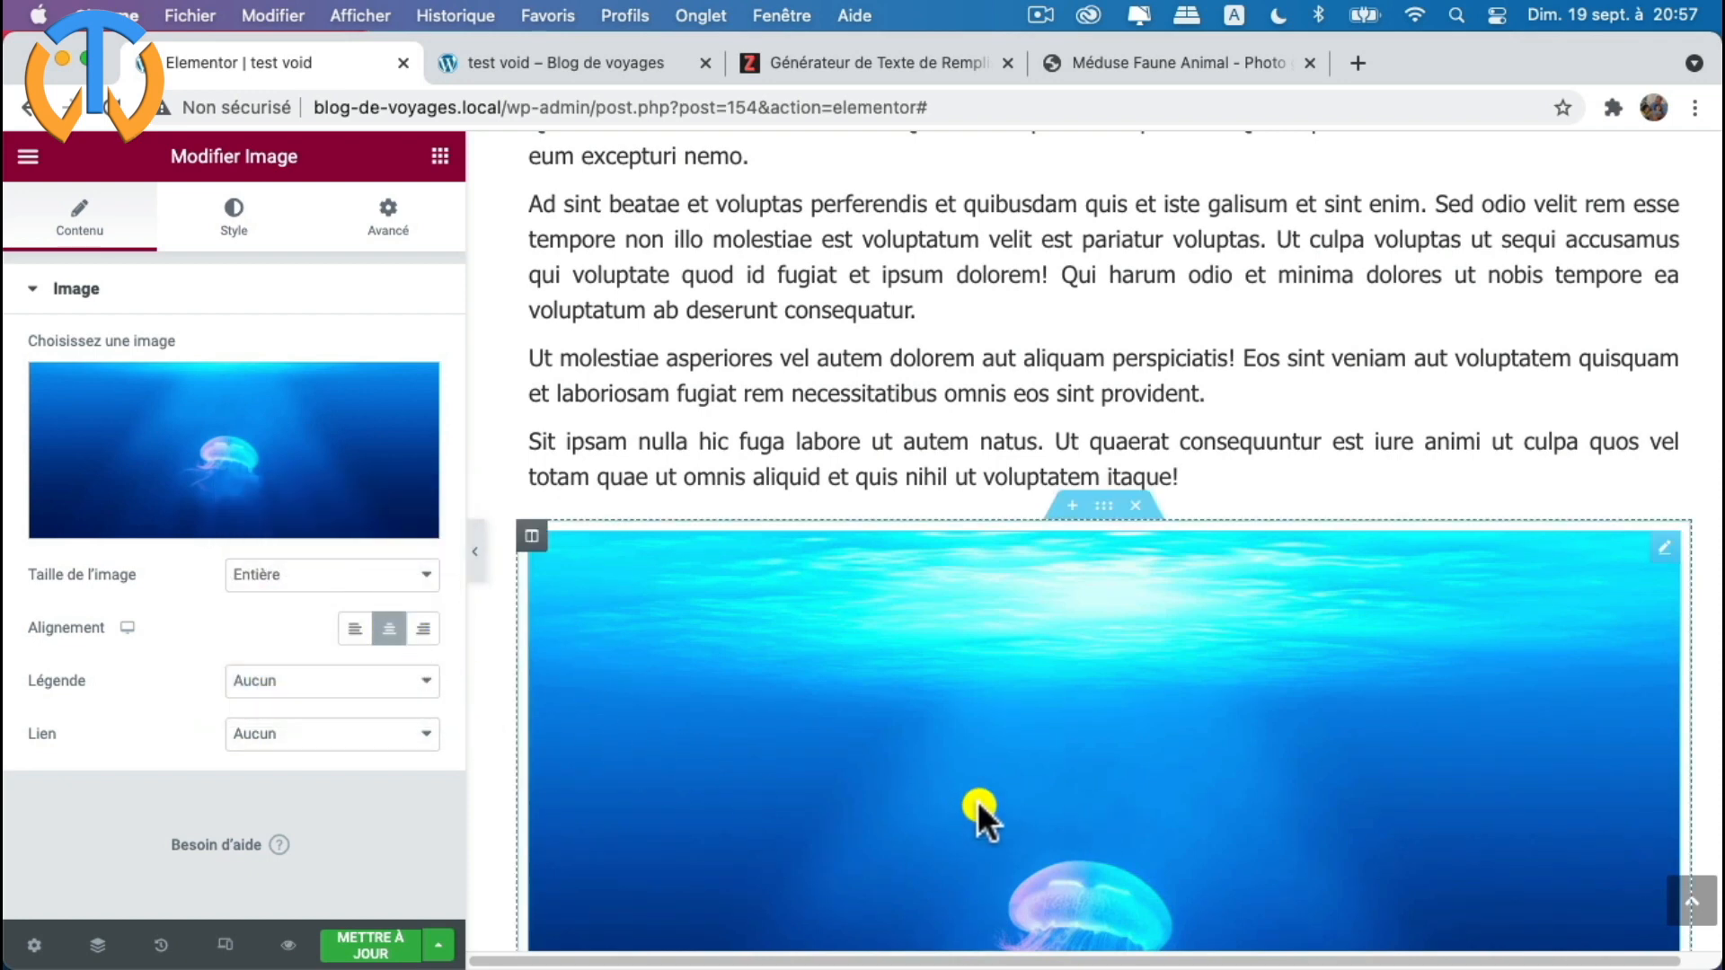
pyautogui.scroll(-2, 952, 773)
pyautogui.scroll(-10, 951, 773)
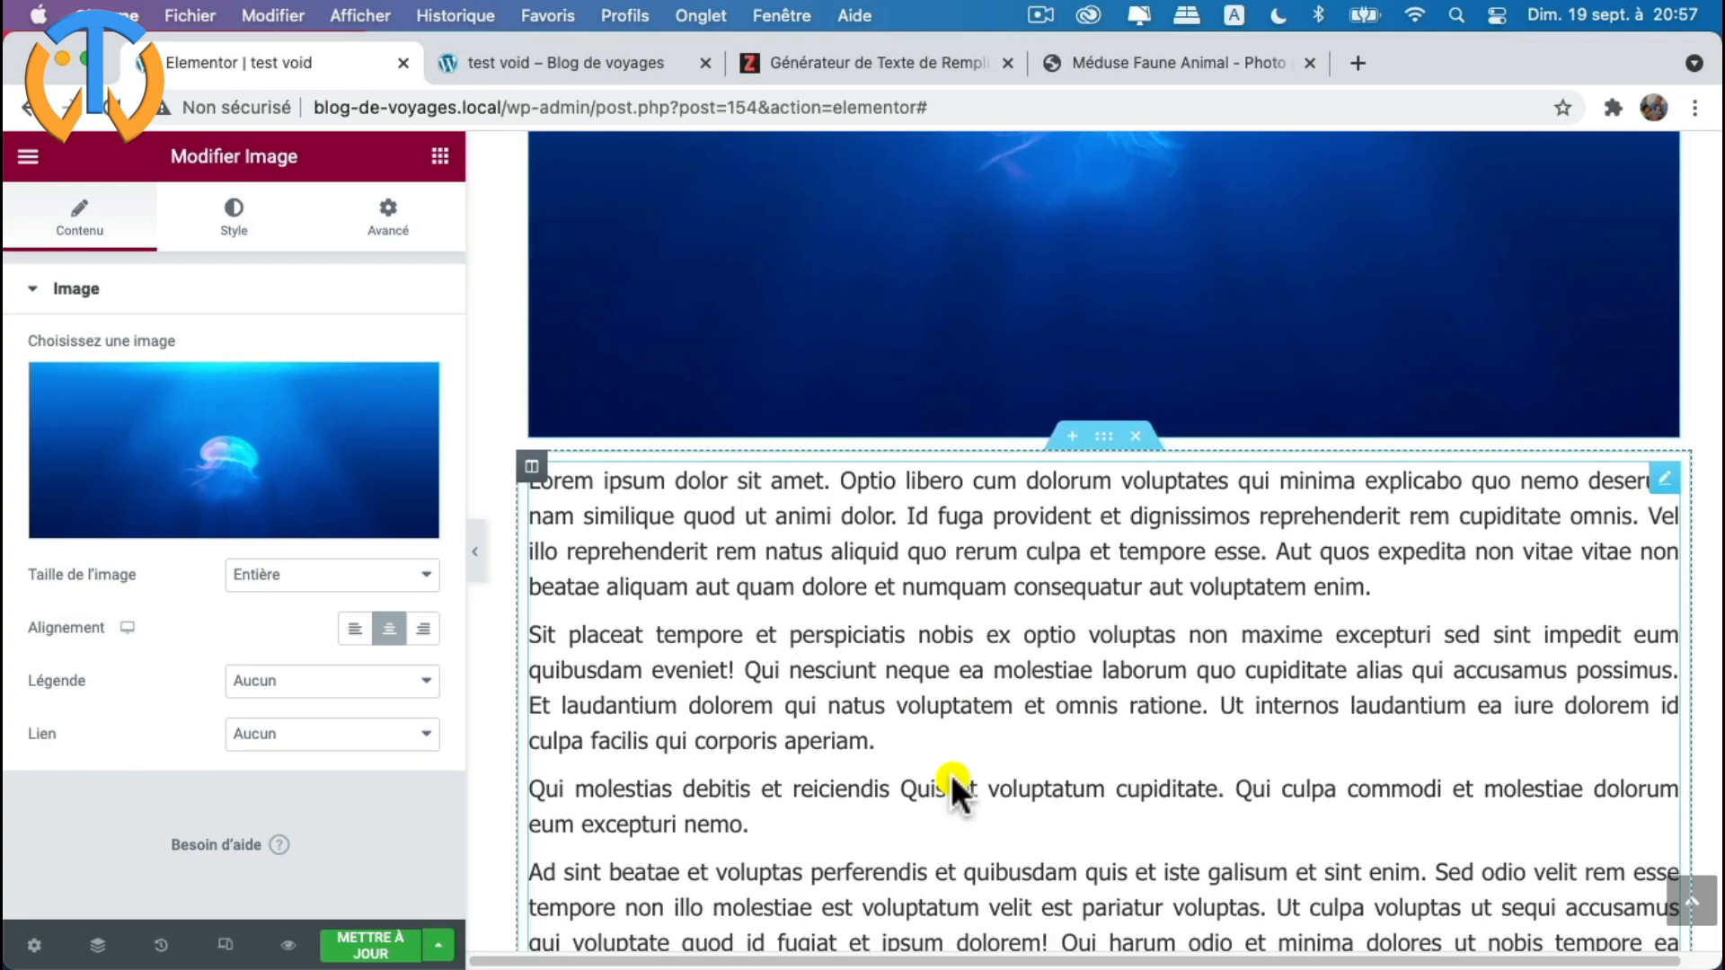
pyautogui.scroll(2, 951, 773)
pyautogui.scroll(3, 951, 773)
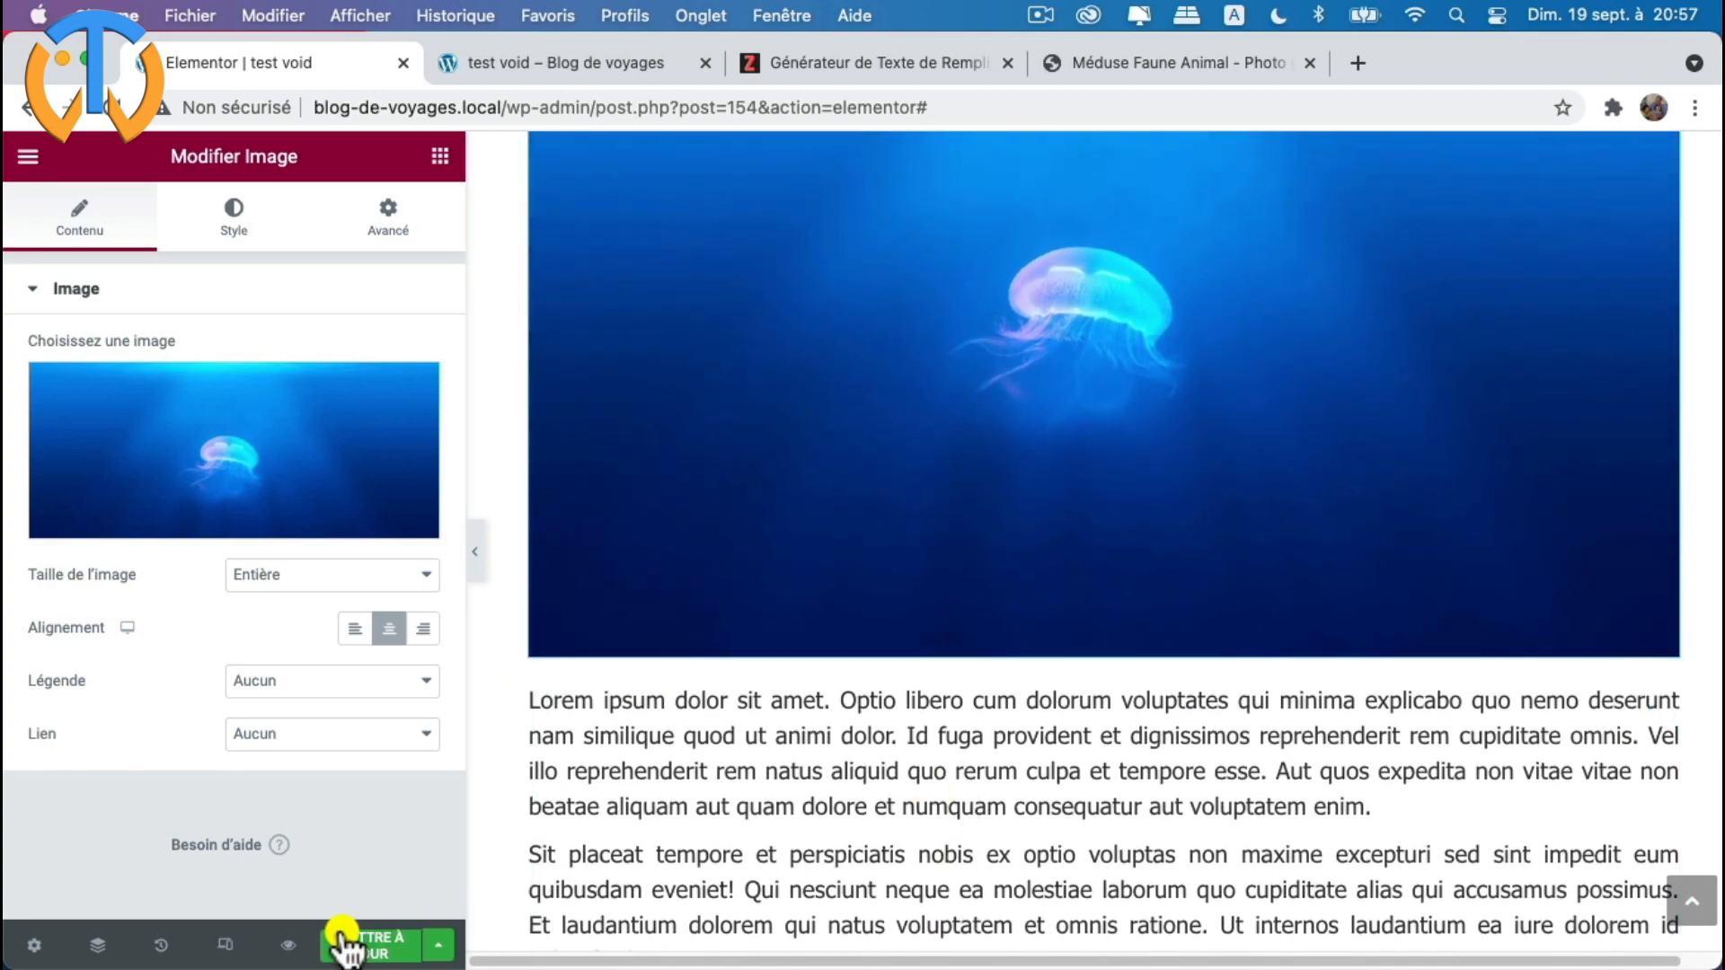
# - Update the page and check how the jellyfish image appears between the texts in the page preview
pyautogui.click(355, 945)
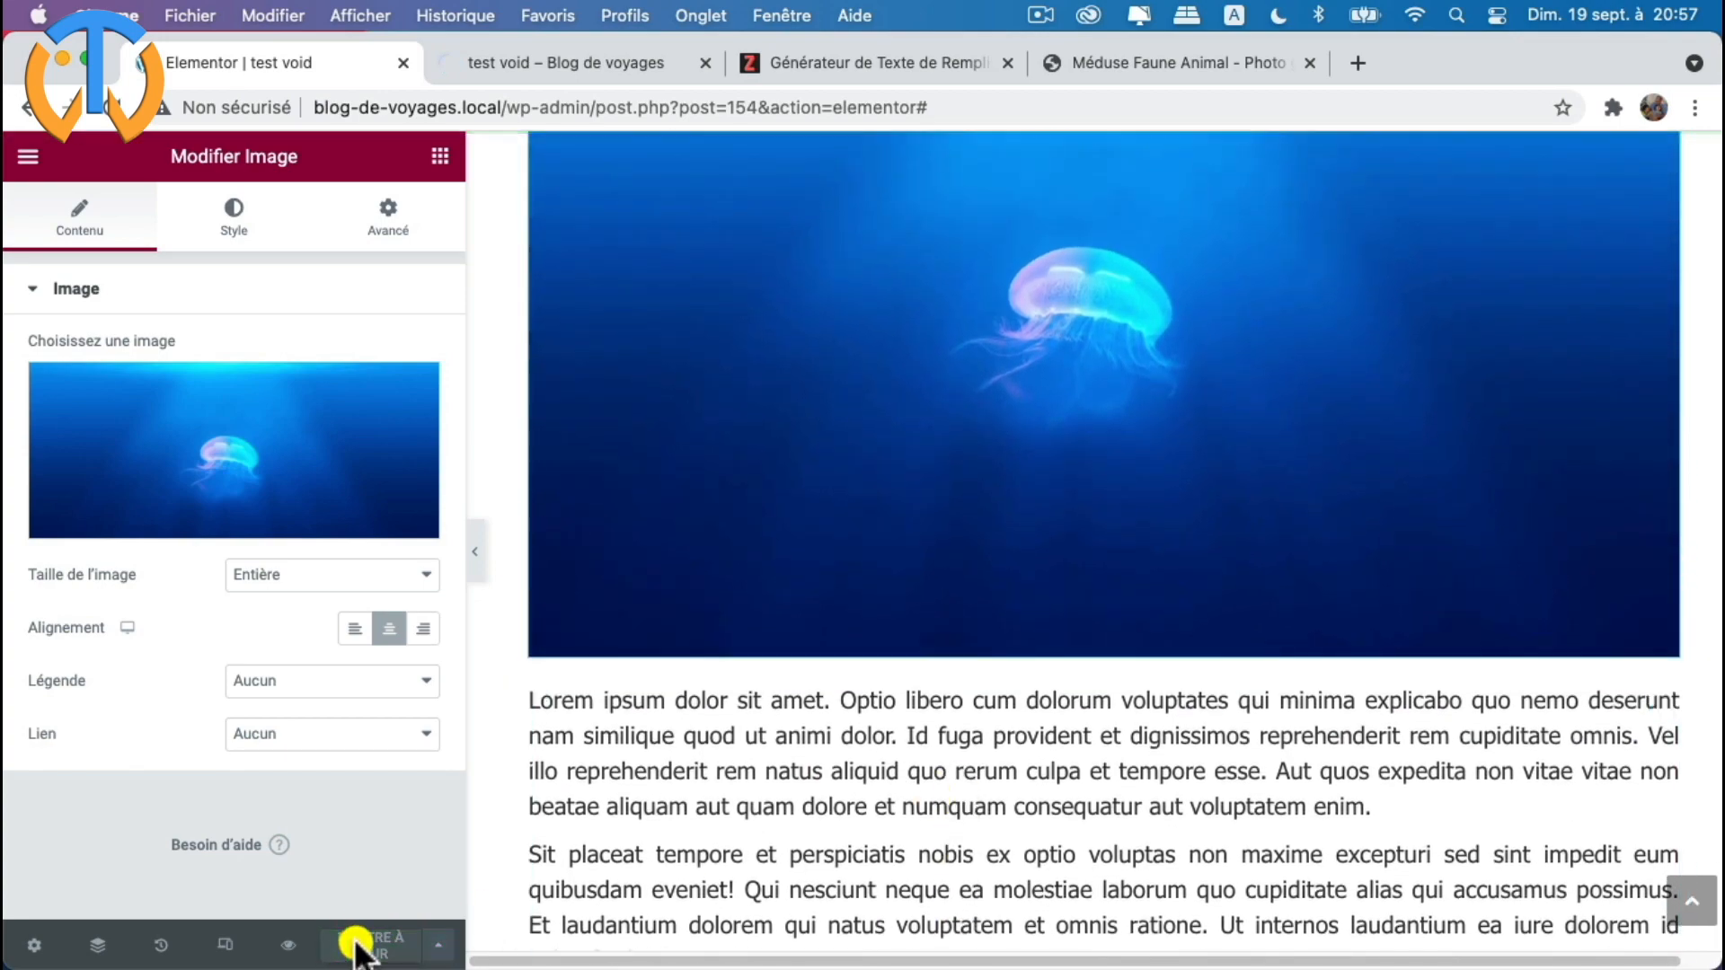
pyautogui.click(544, 65)
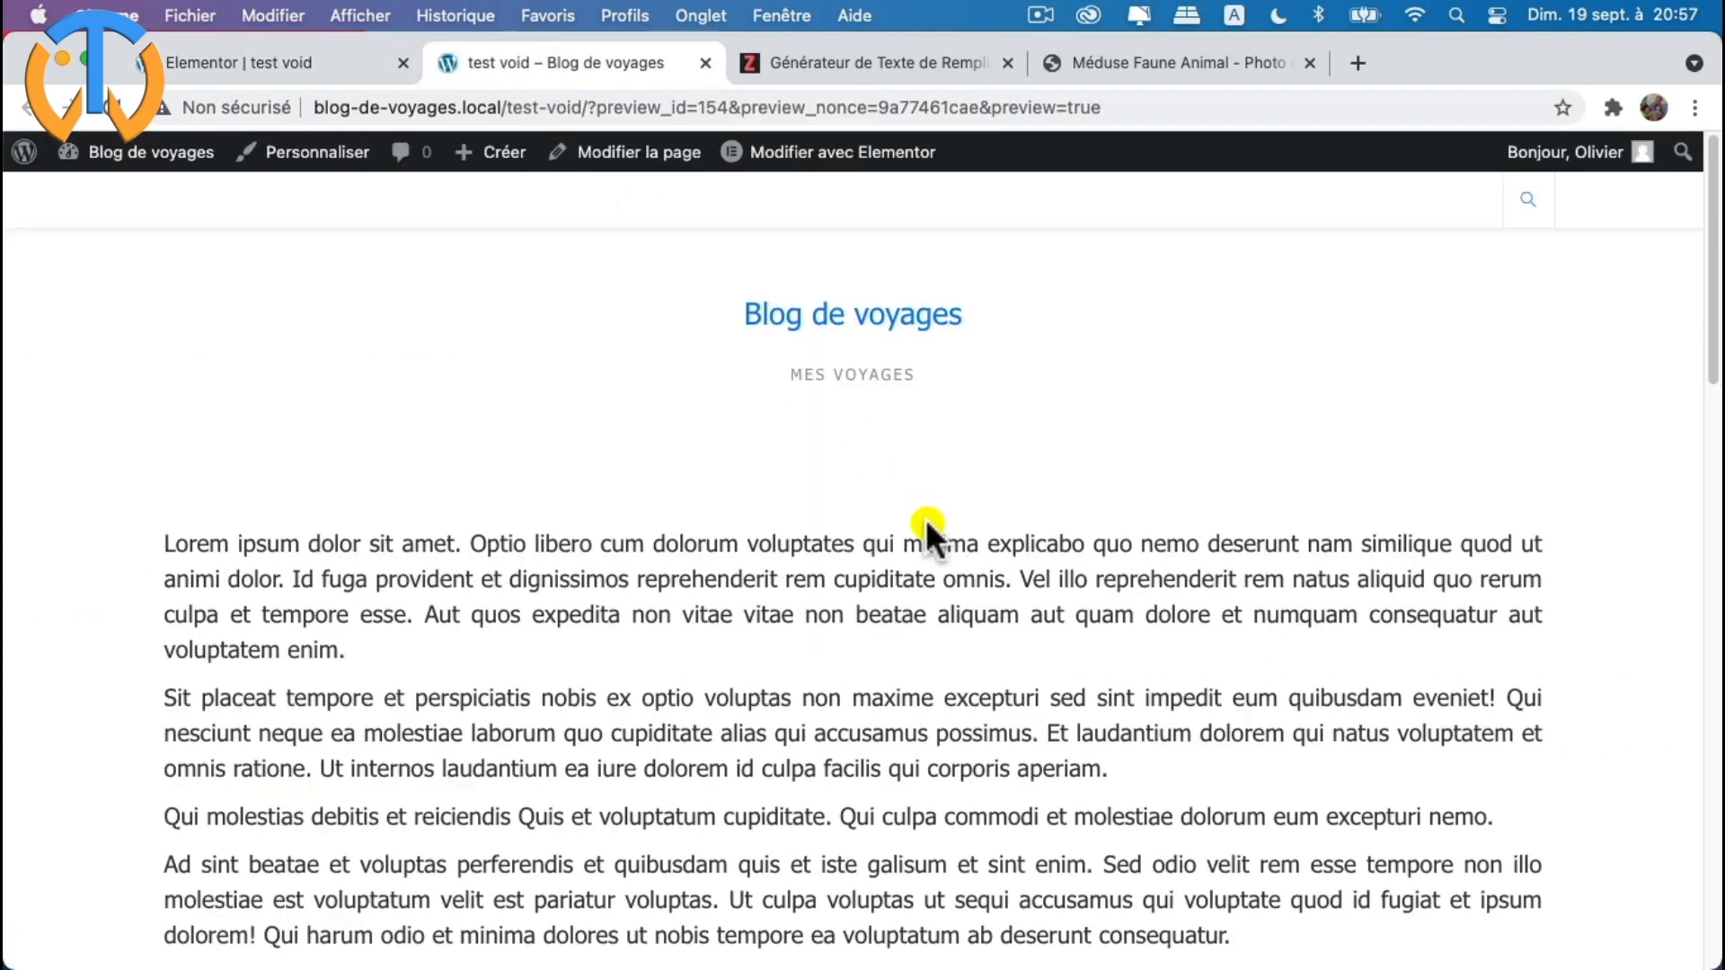
pyautogui.scroll(-14, 925, 525)
pyautogui.scroll(-15, 926, 526)
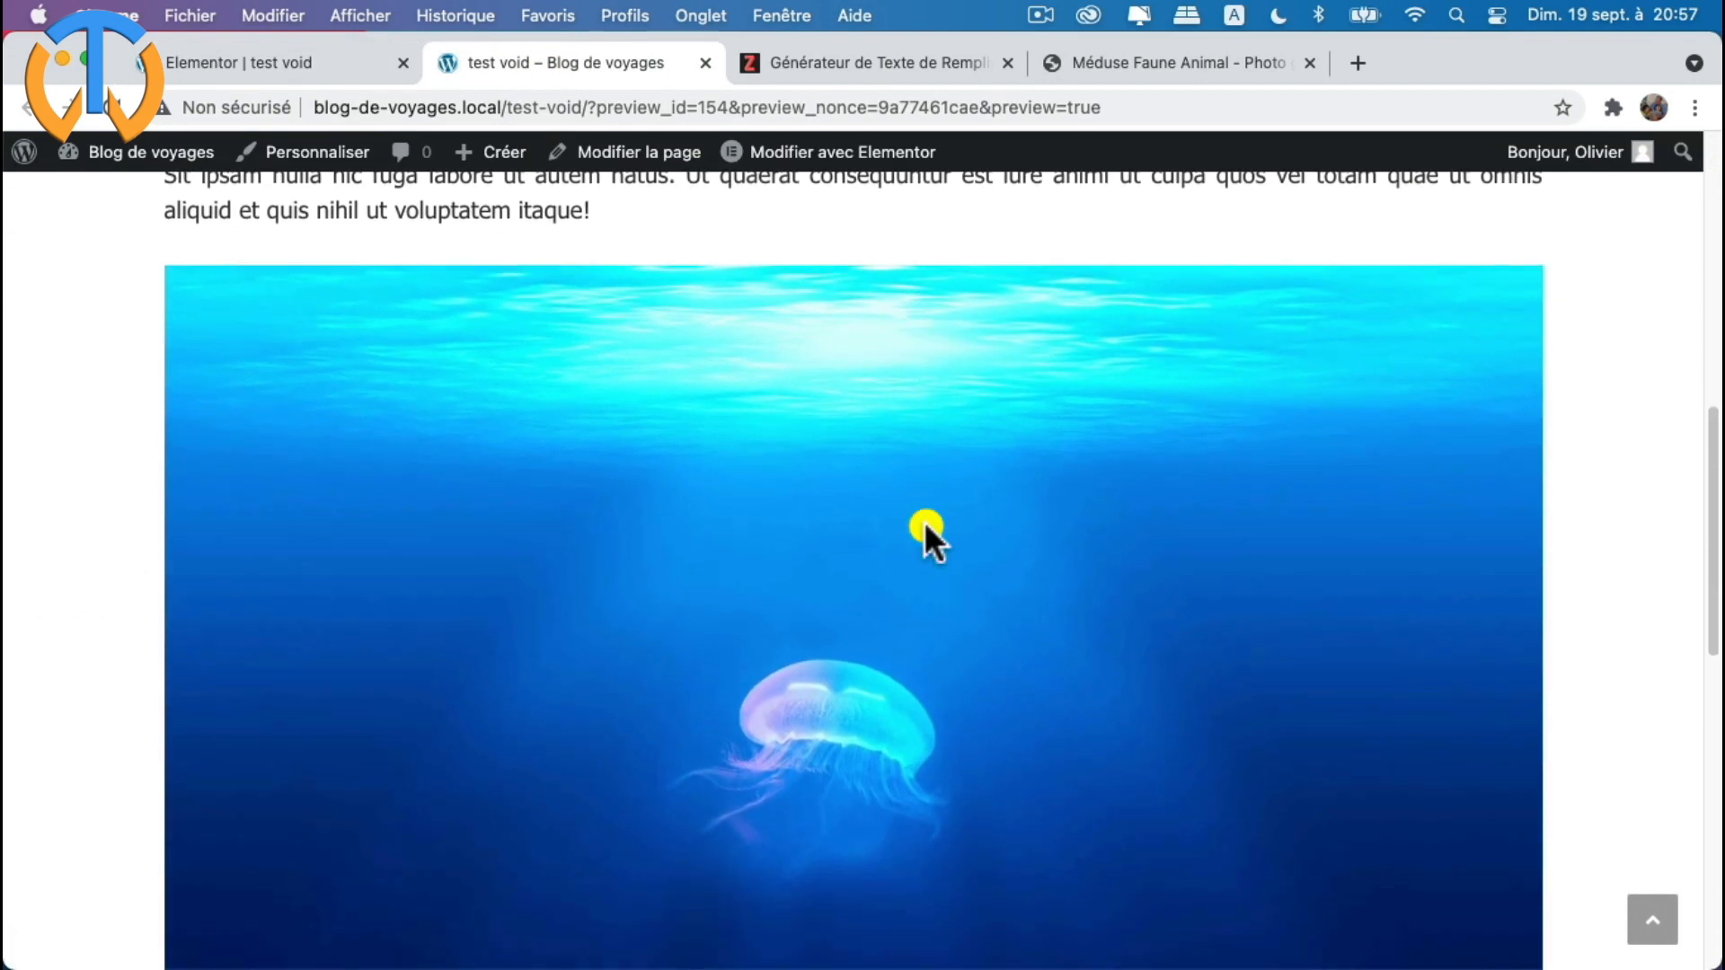
pyautogui.scroll(-8, 924, 535)
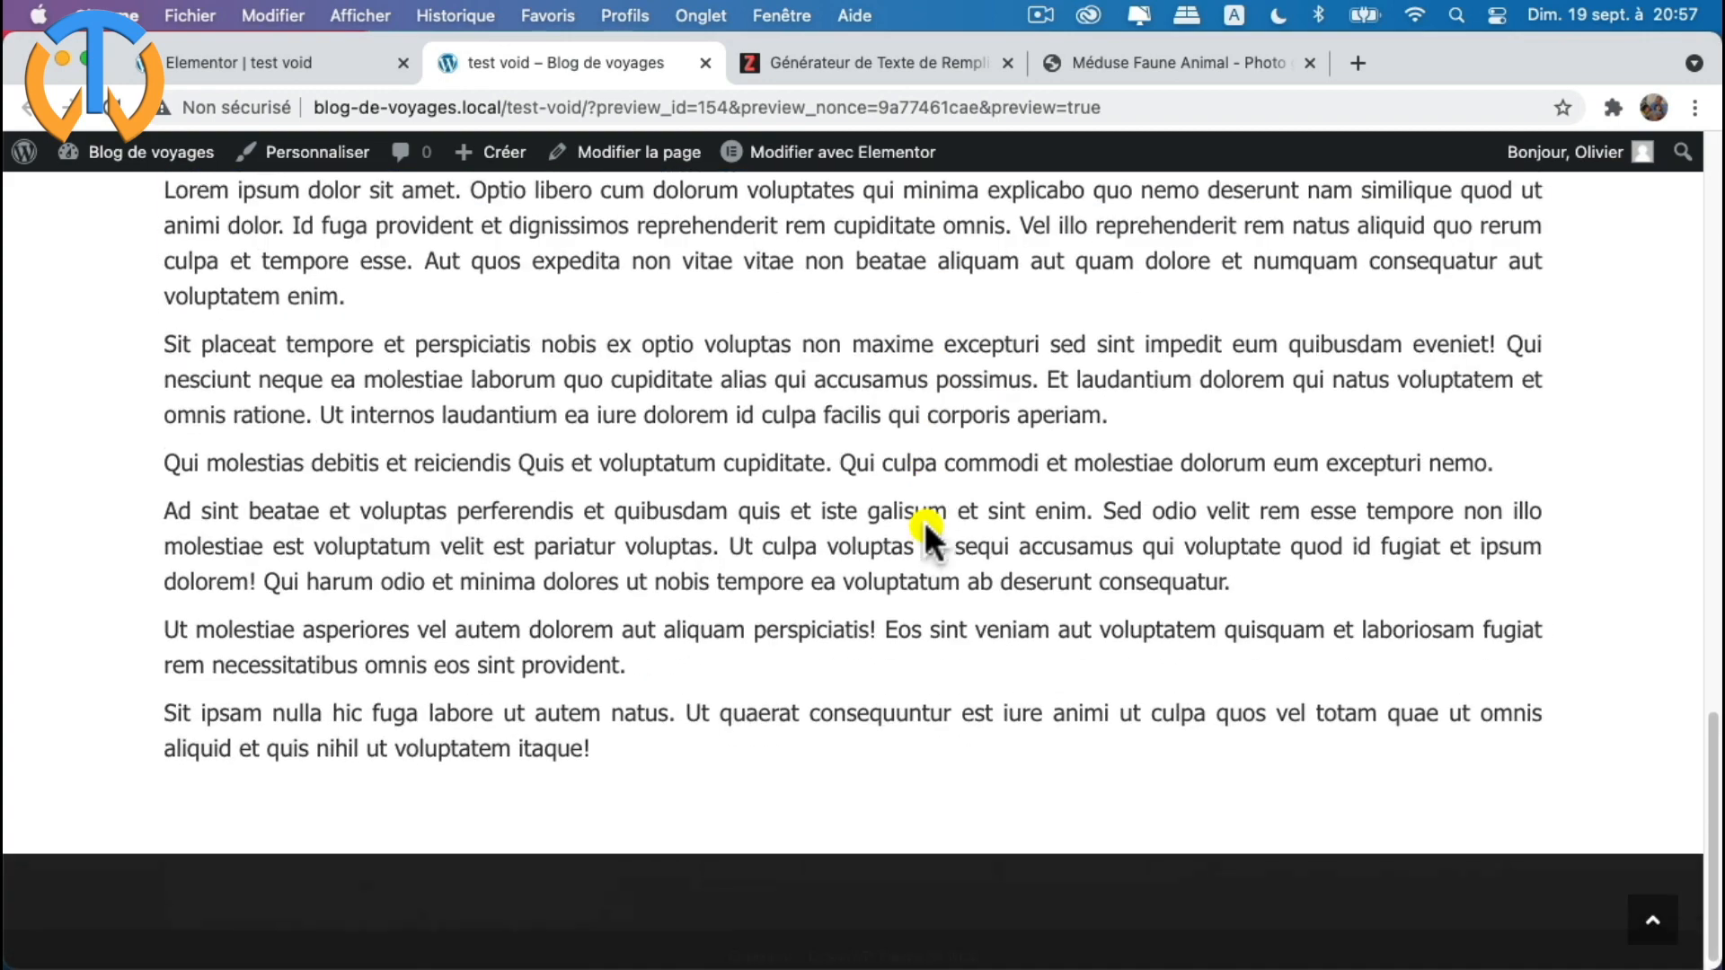
pyautogui.scroll(14, 808, 550)
pyautogui.scroll(15, 809, 550)
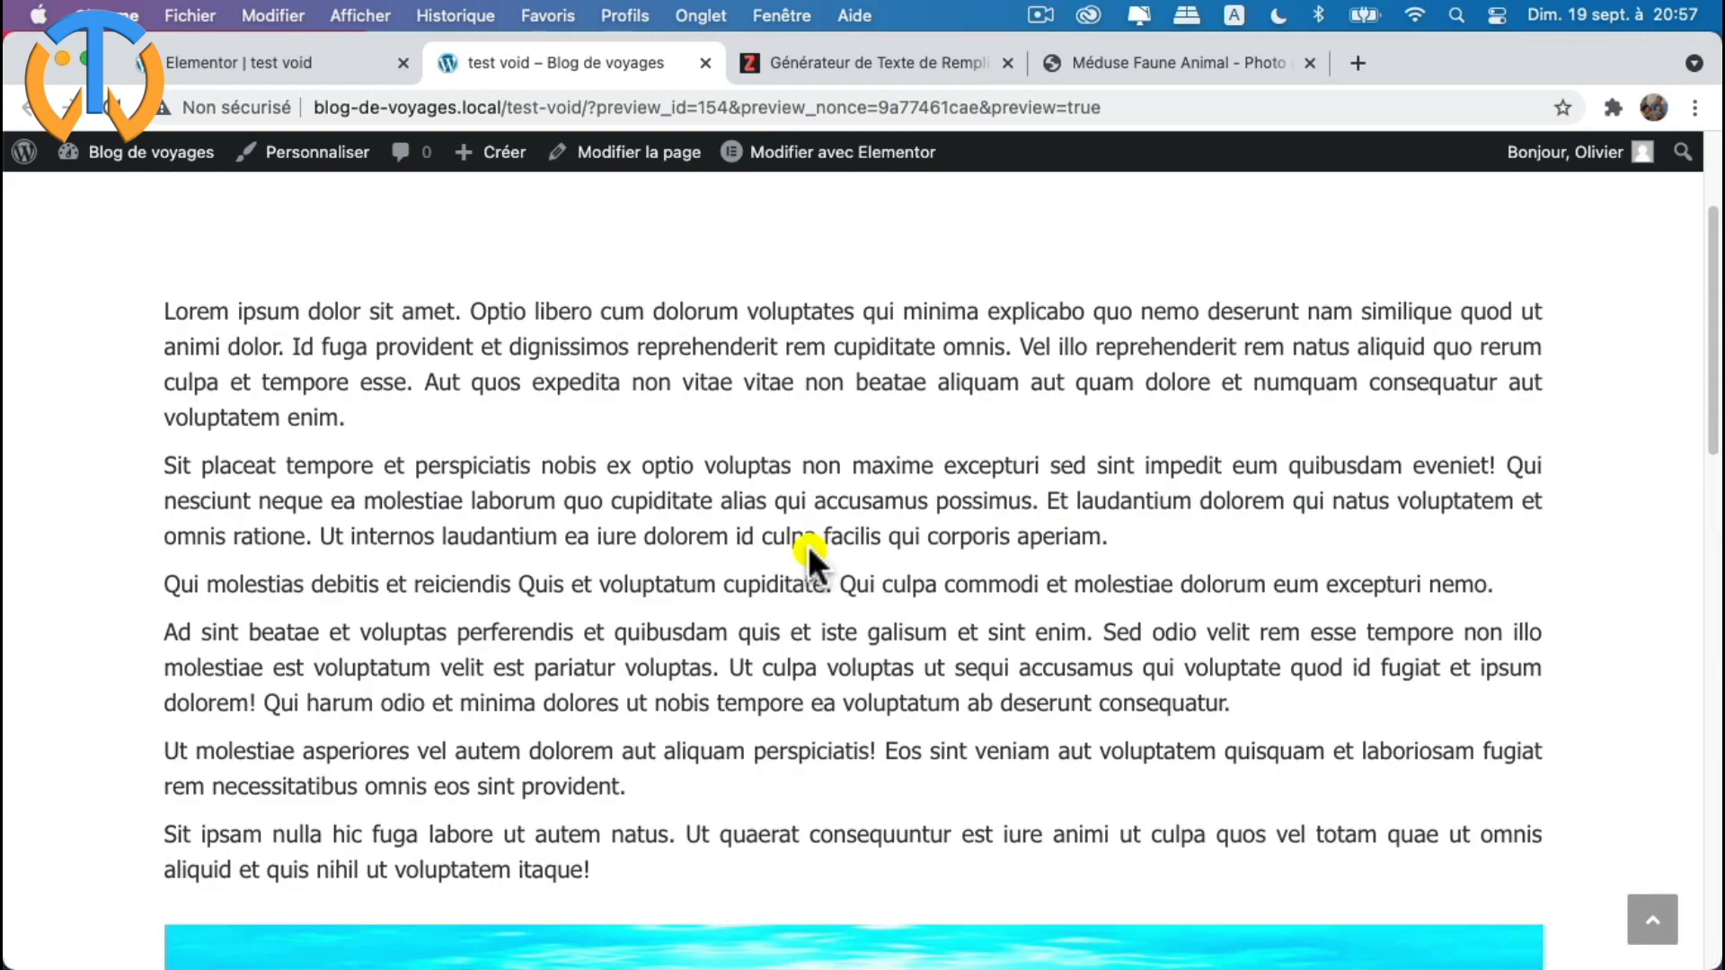
# - Return to the Elementor editor and delete the jellyfish image widget from the middle section
pyautogui.click(232, 72)
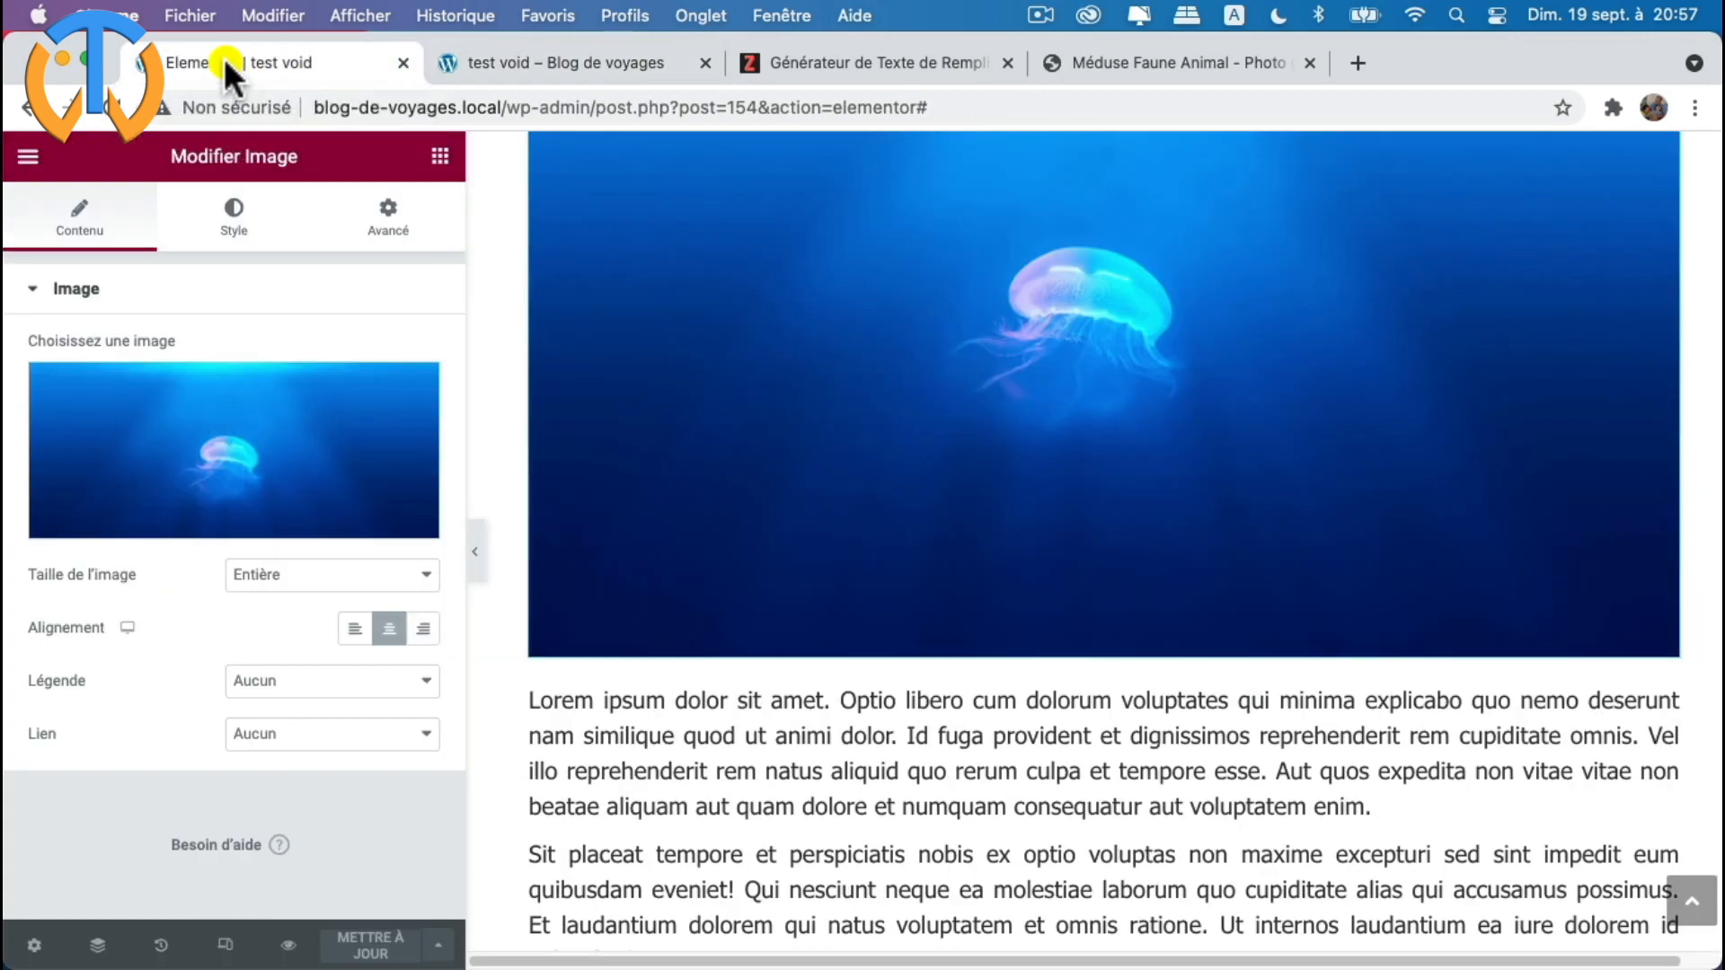
pyautogui.scroll(5, 966, 521)
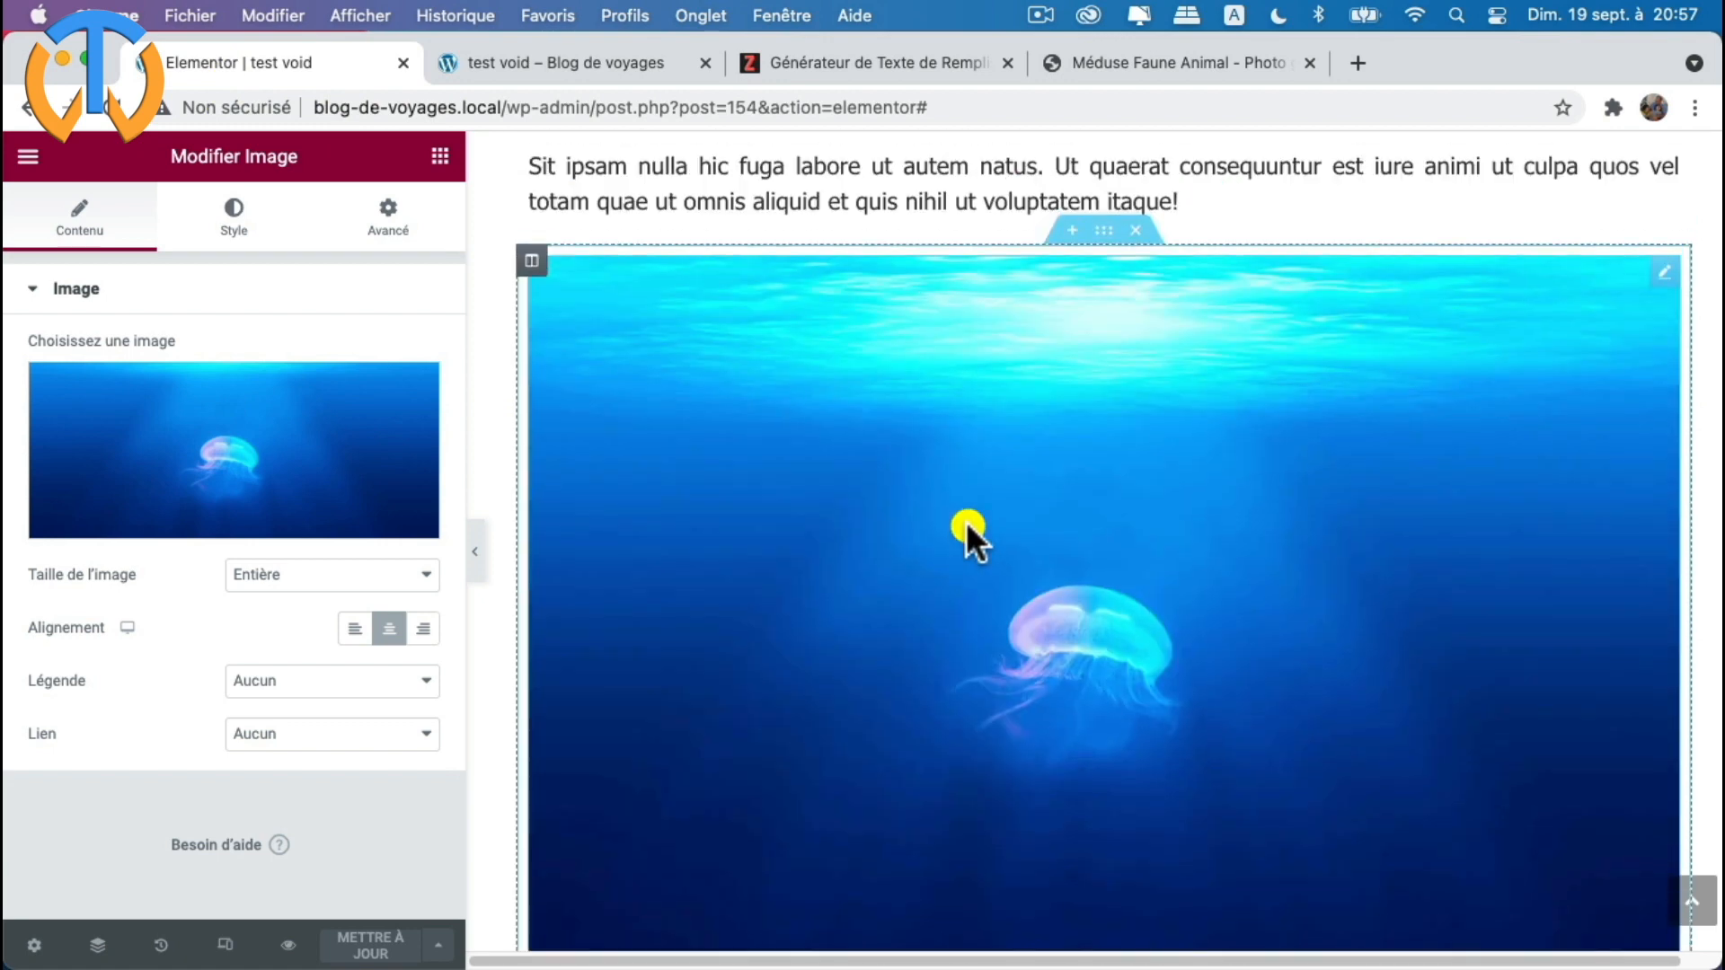
pyautogui.scroll(2, 1211, 521)
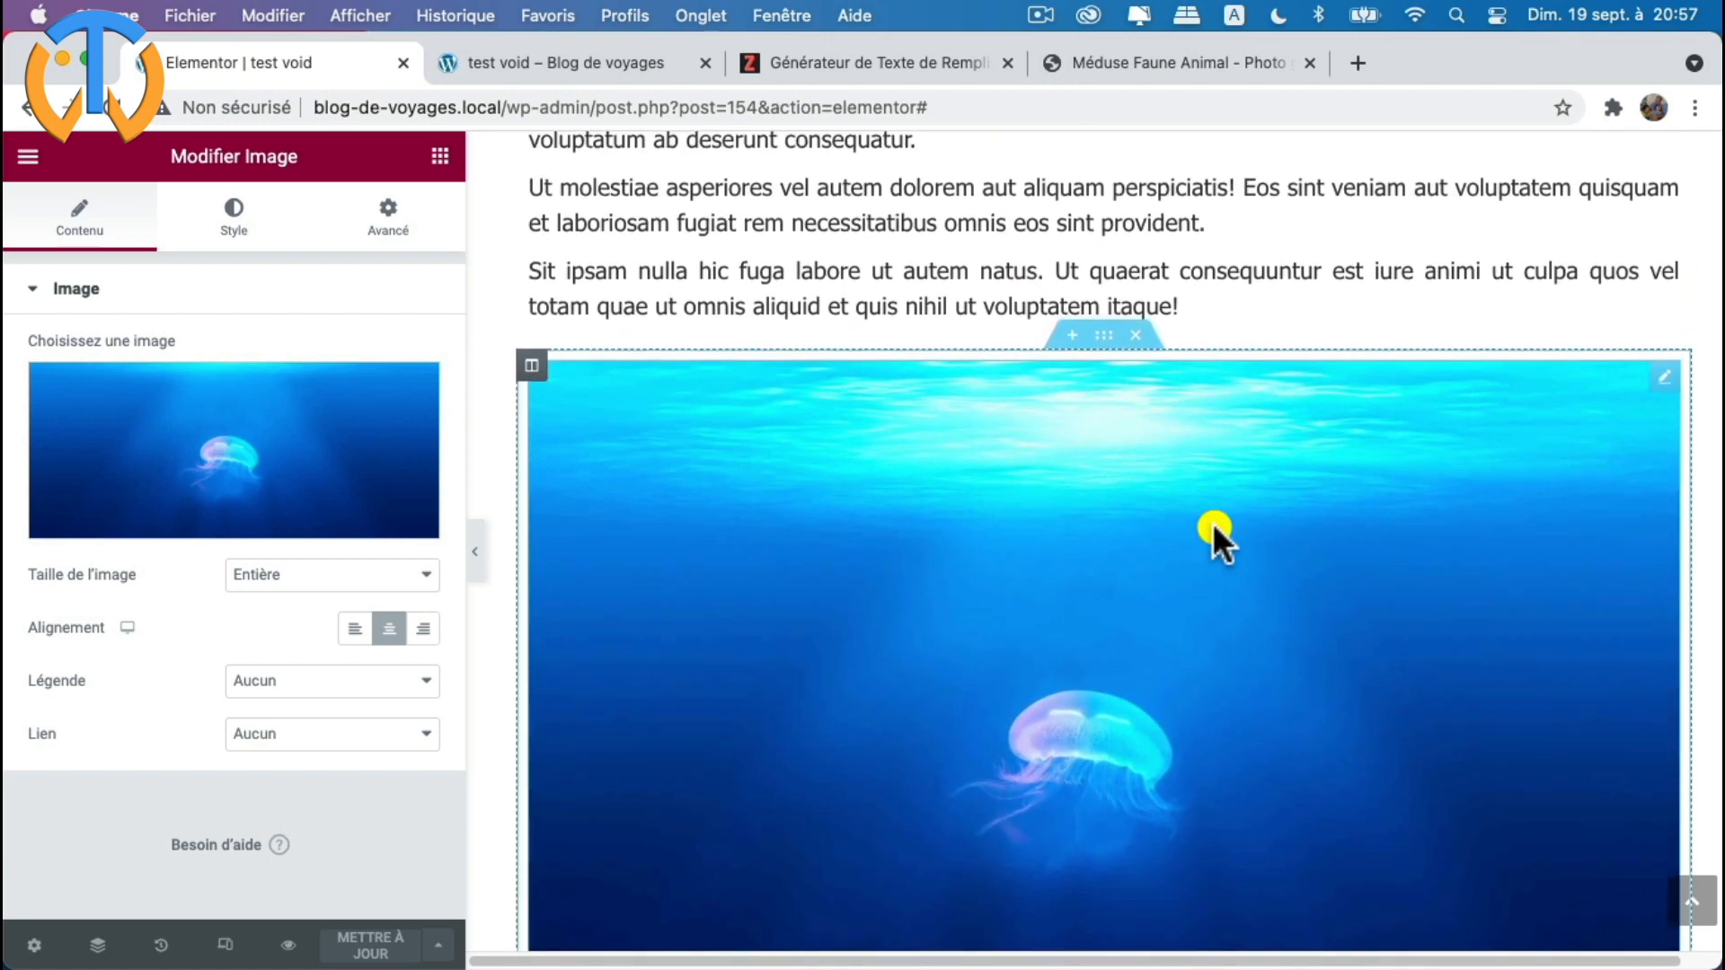
pyautogui.rightClick(1660, 389)
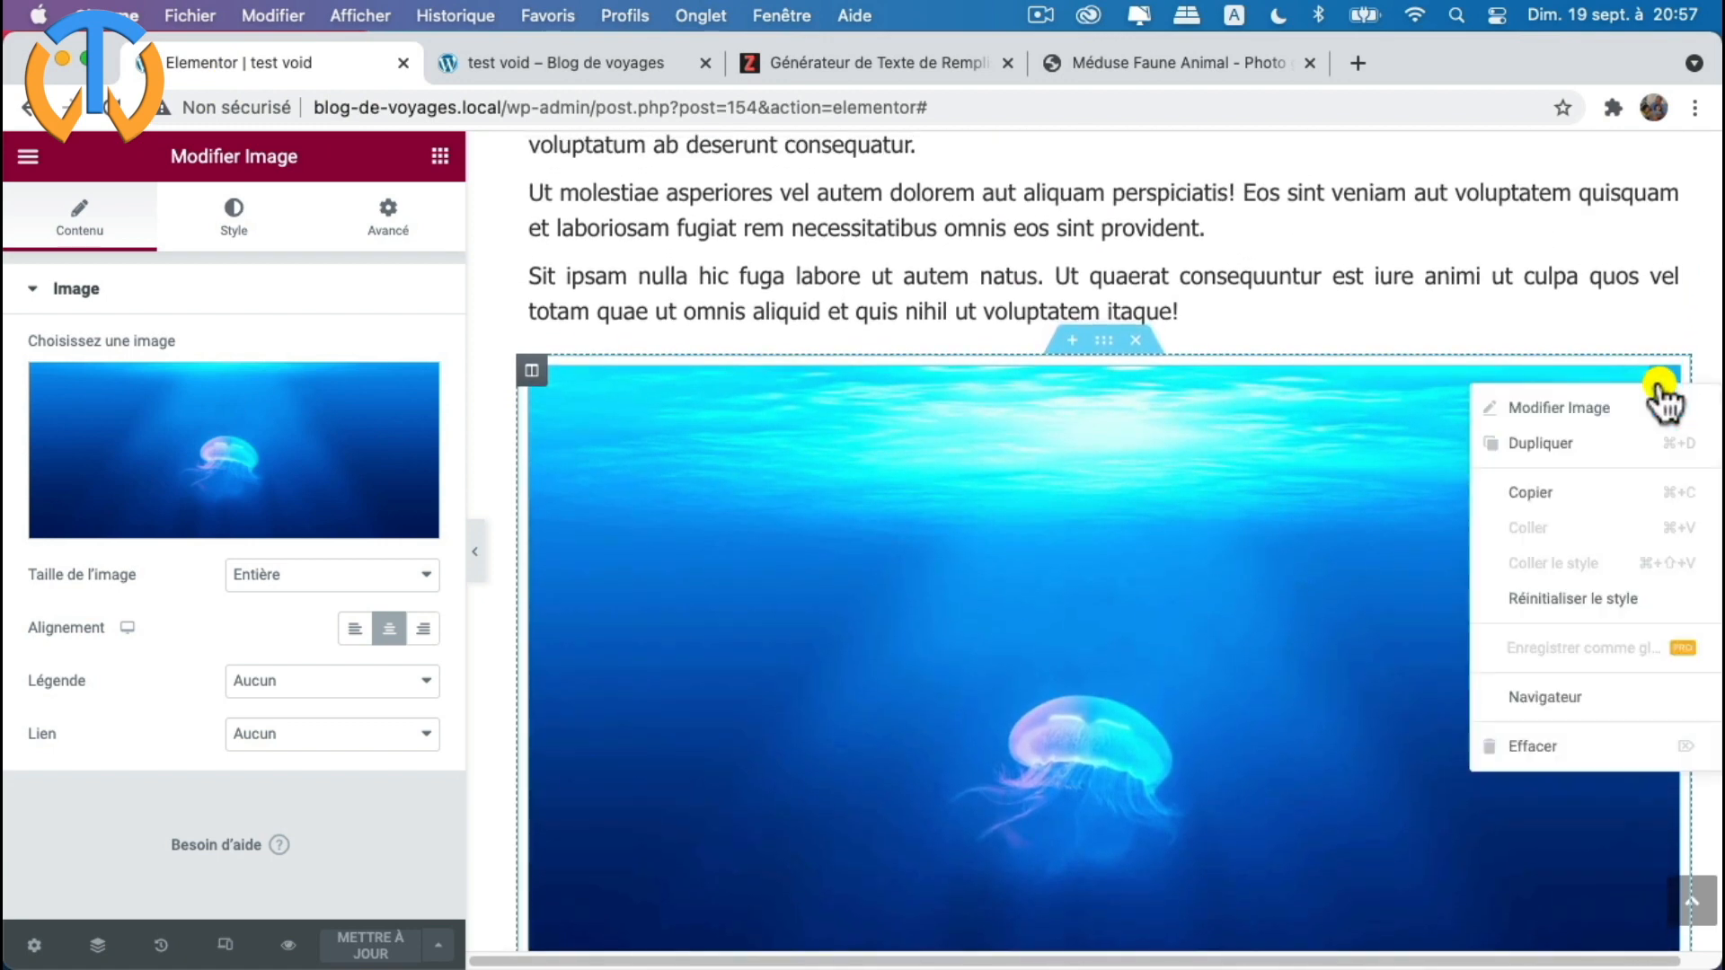
pyautogui.click(1562, 746)
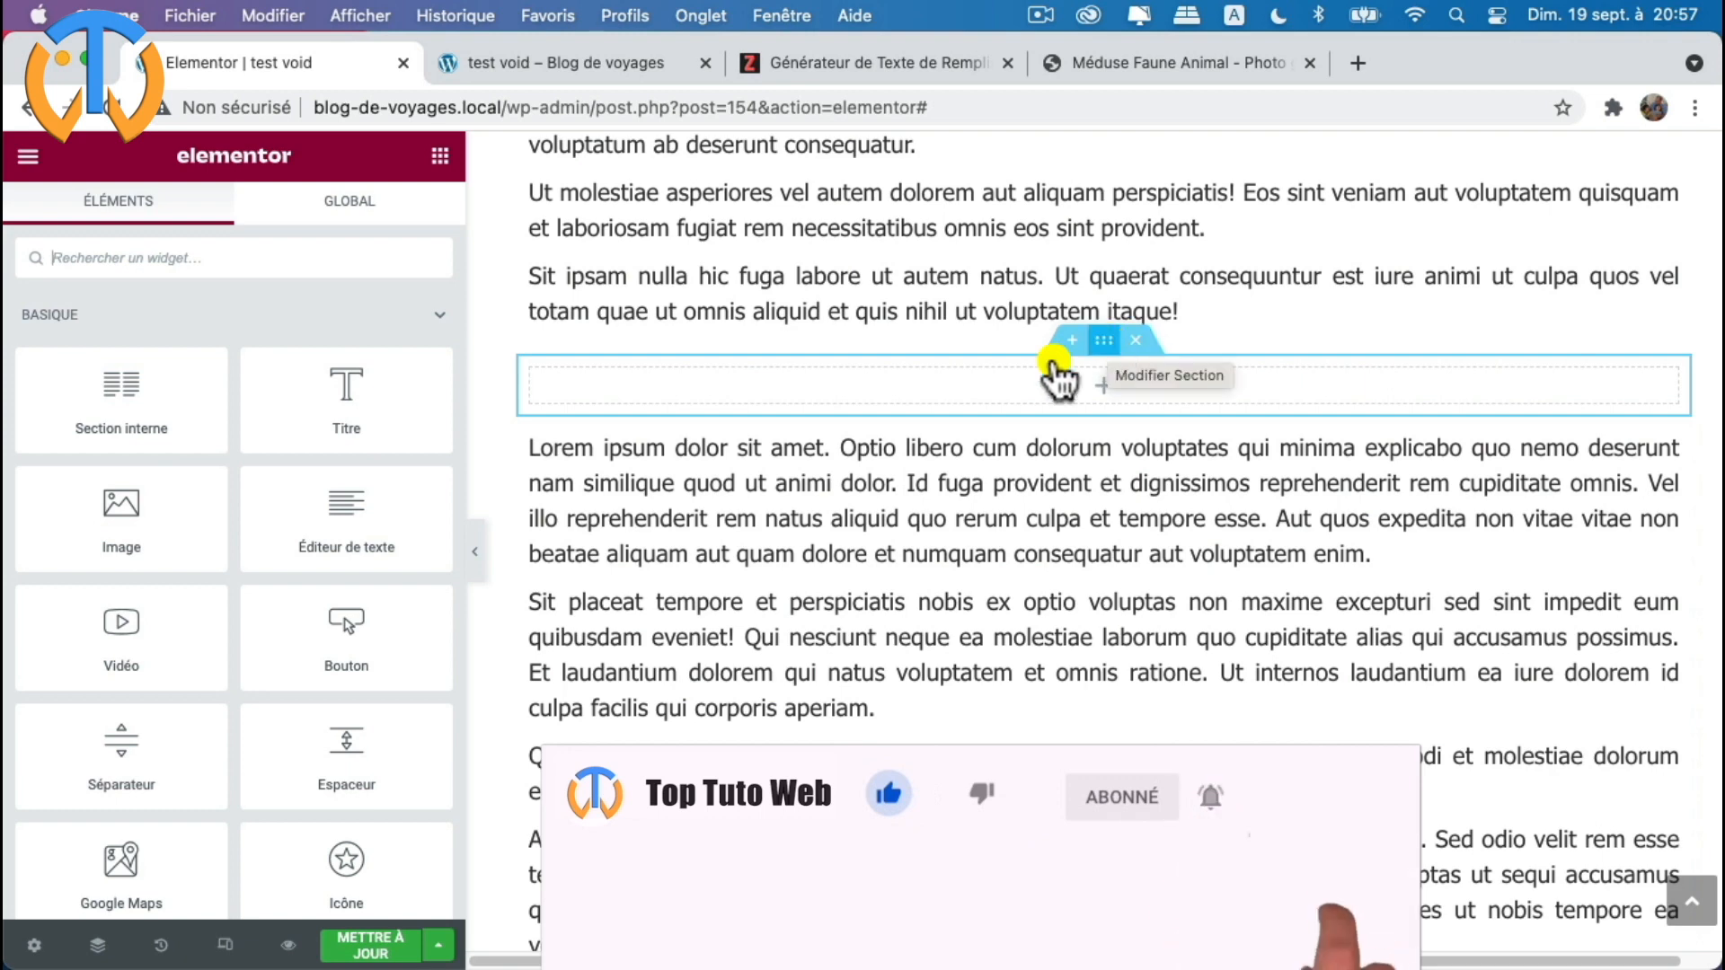
# - Give the empty section between the texts a classic background using the jellyfish image from the media library
pyautogui.click(1105, 342)
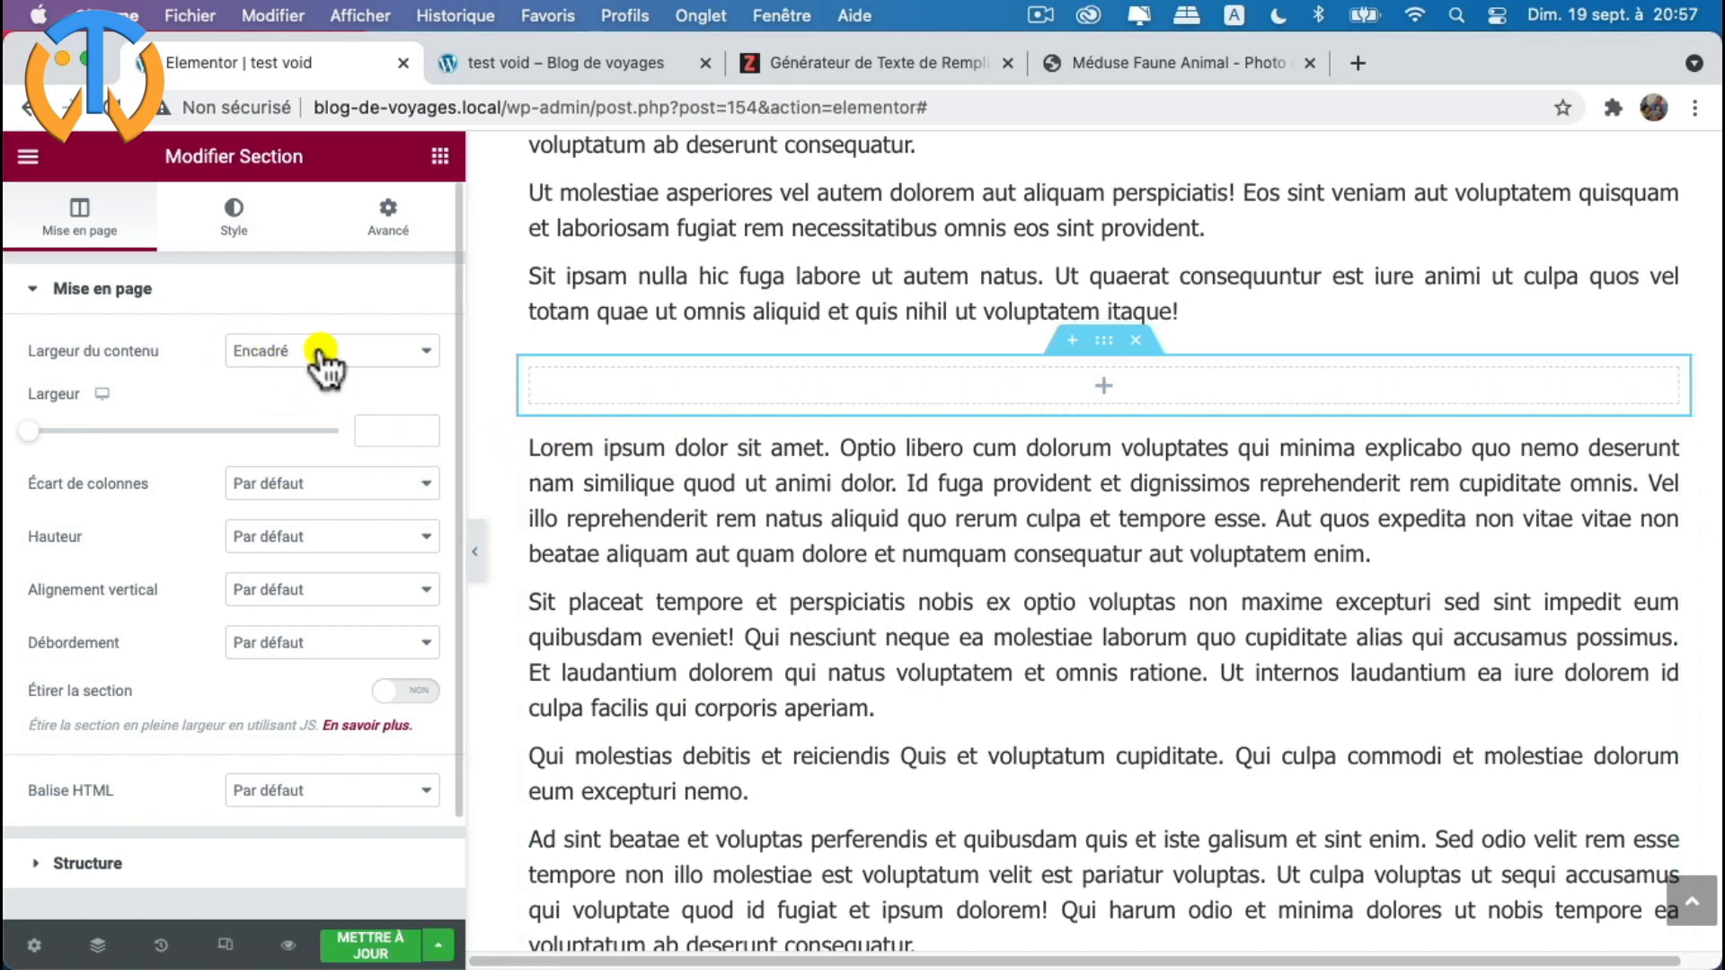
pyautogui.scroll(-2, 150, 730)
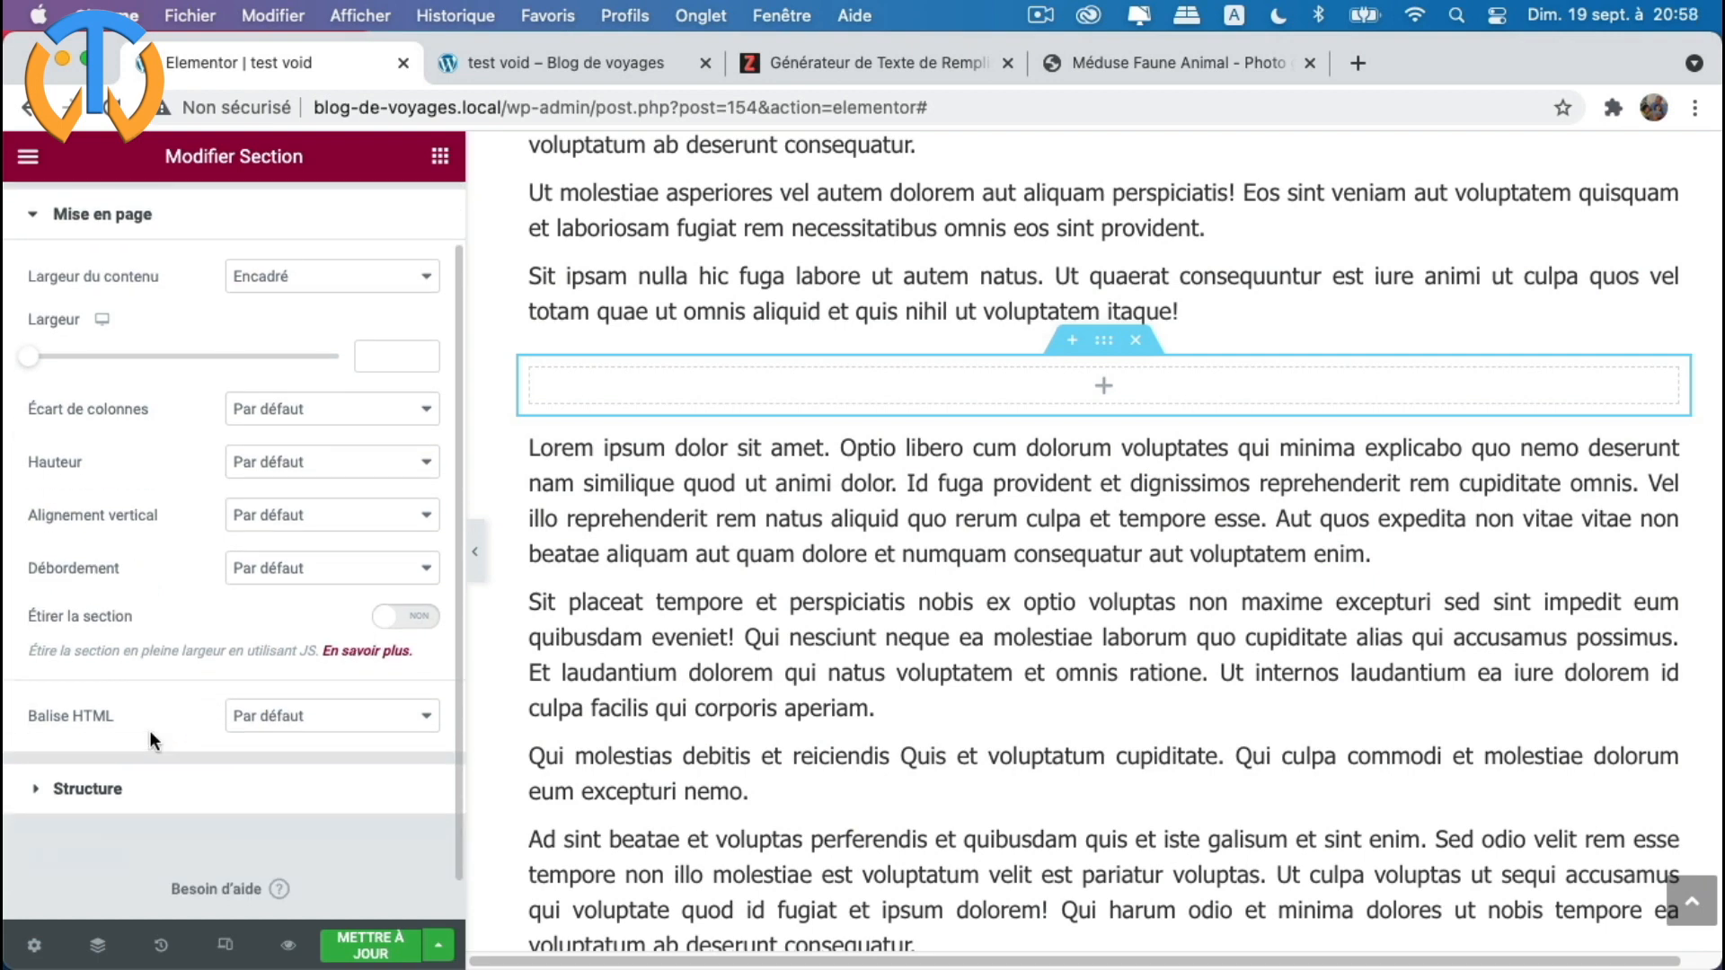
pyautogui.scroll(2, 149, 731)
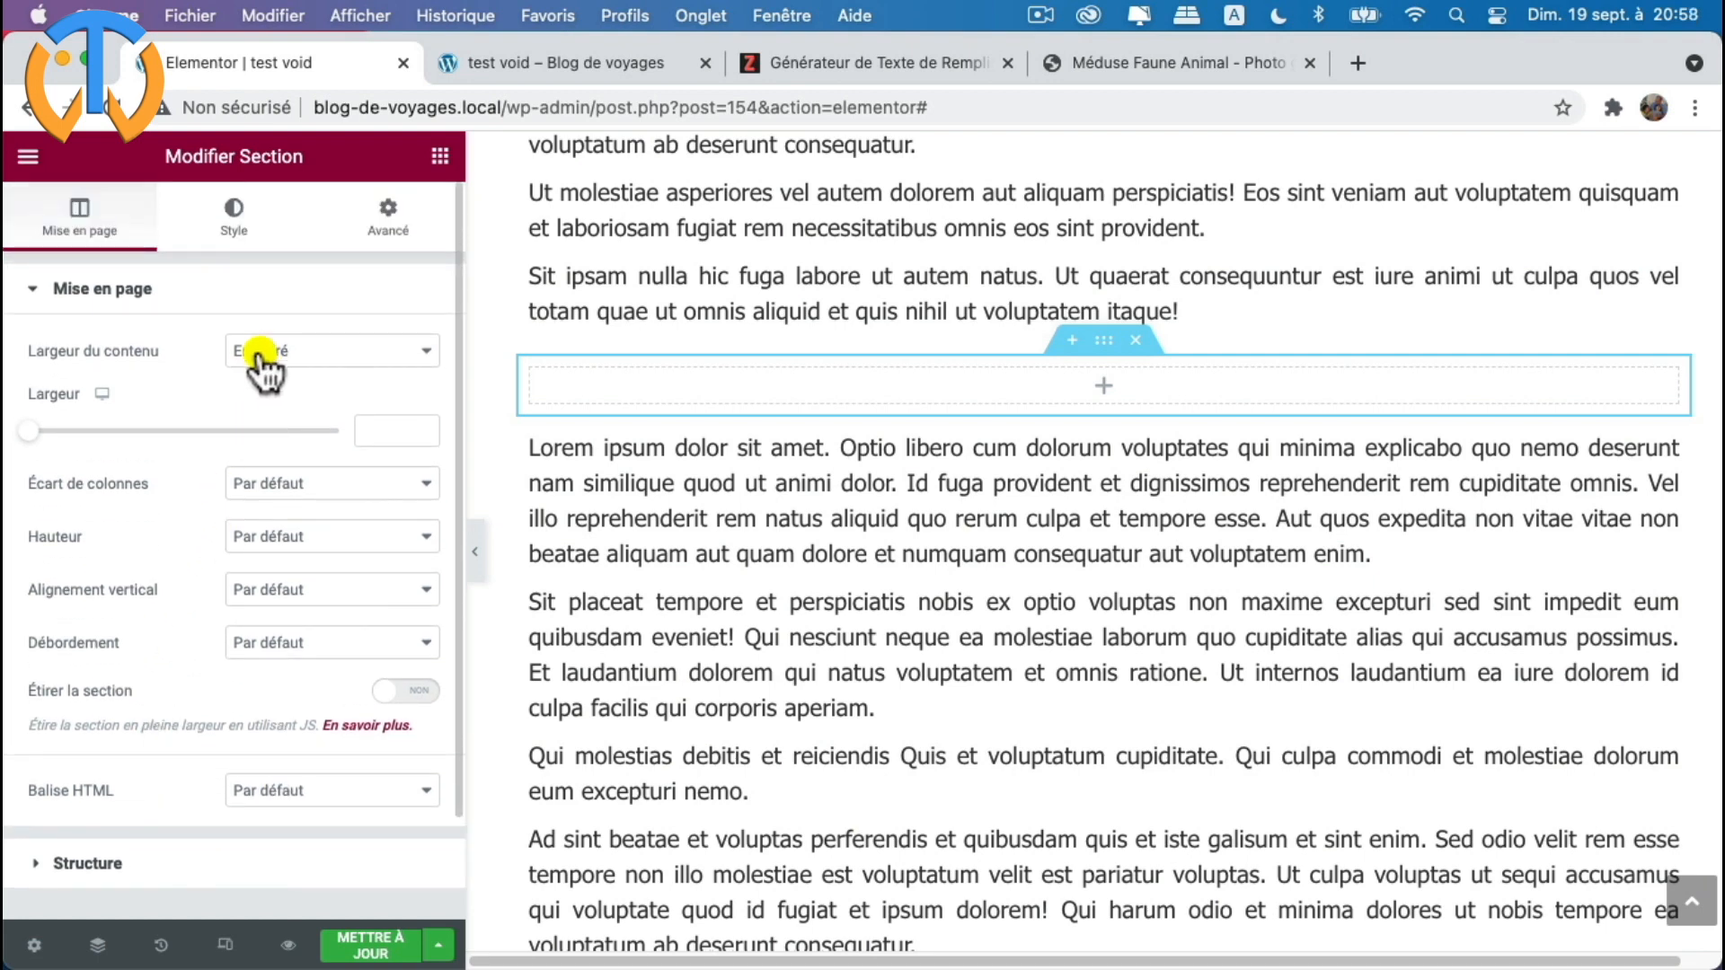
pyautogui.click(238, 220)
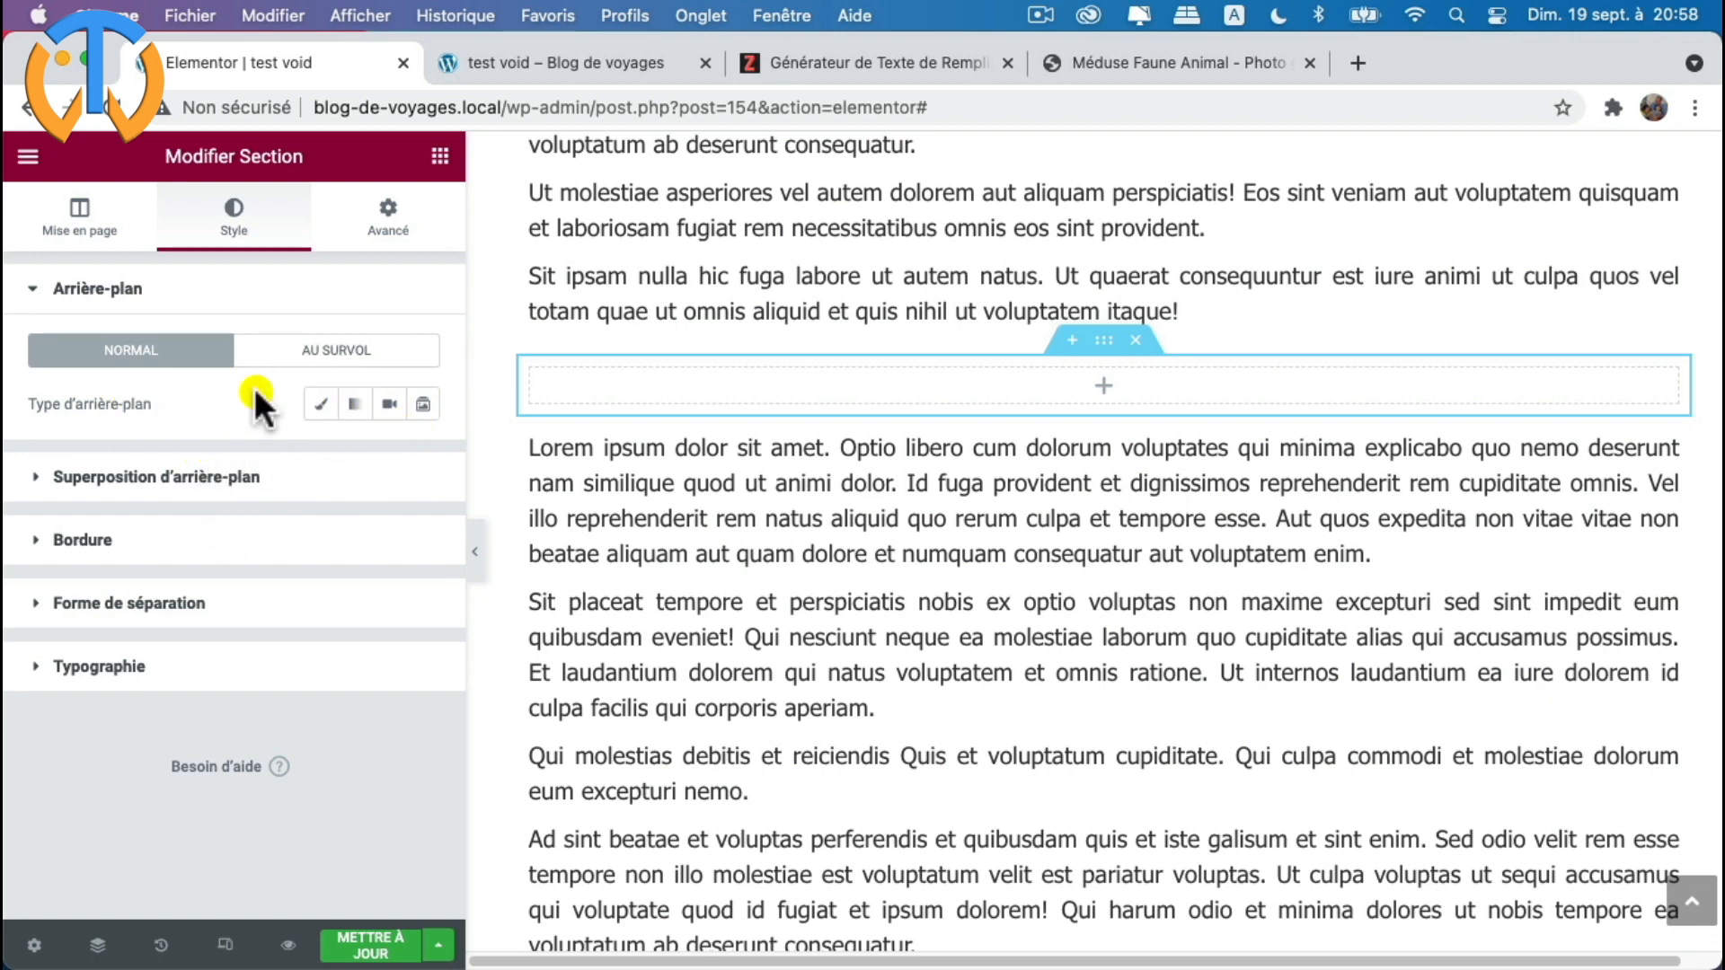
pyautogui.click(324, 406)
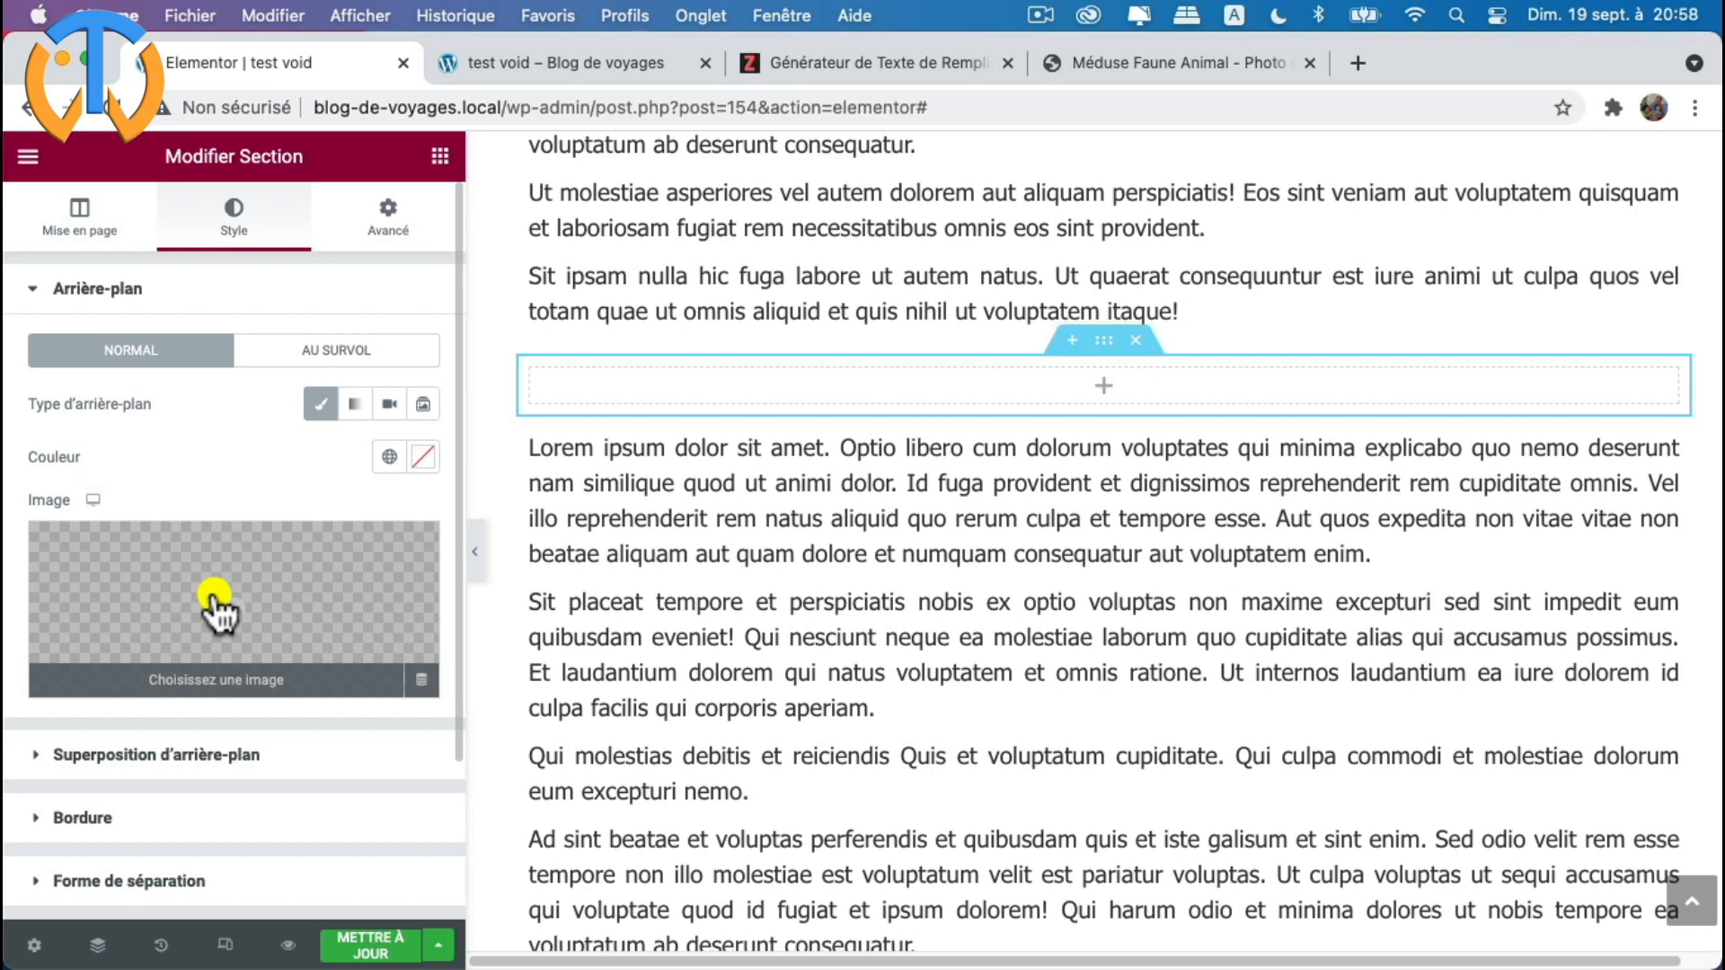
pyautogui.click(215, 611)
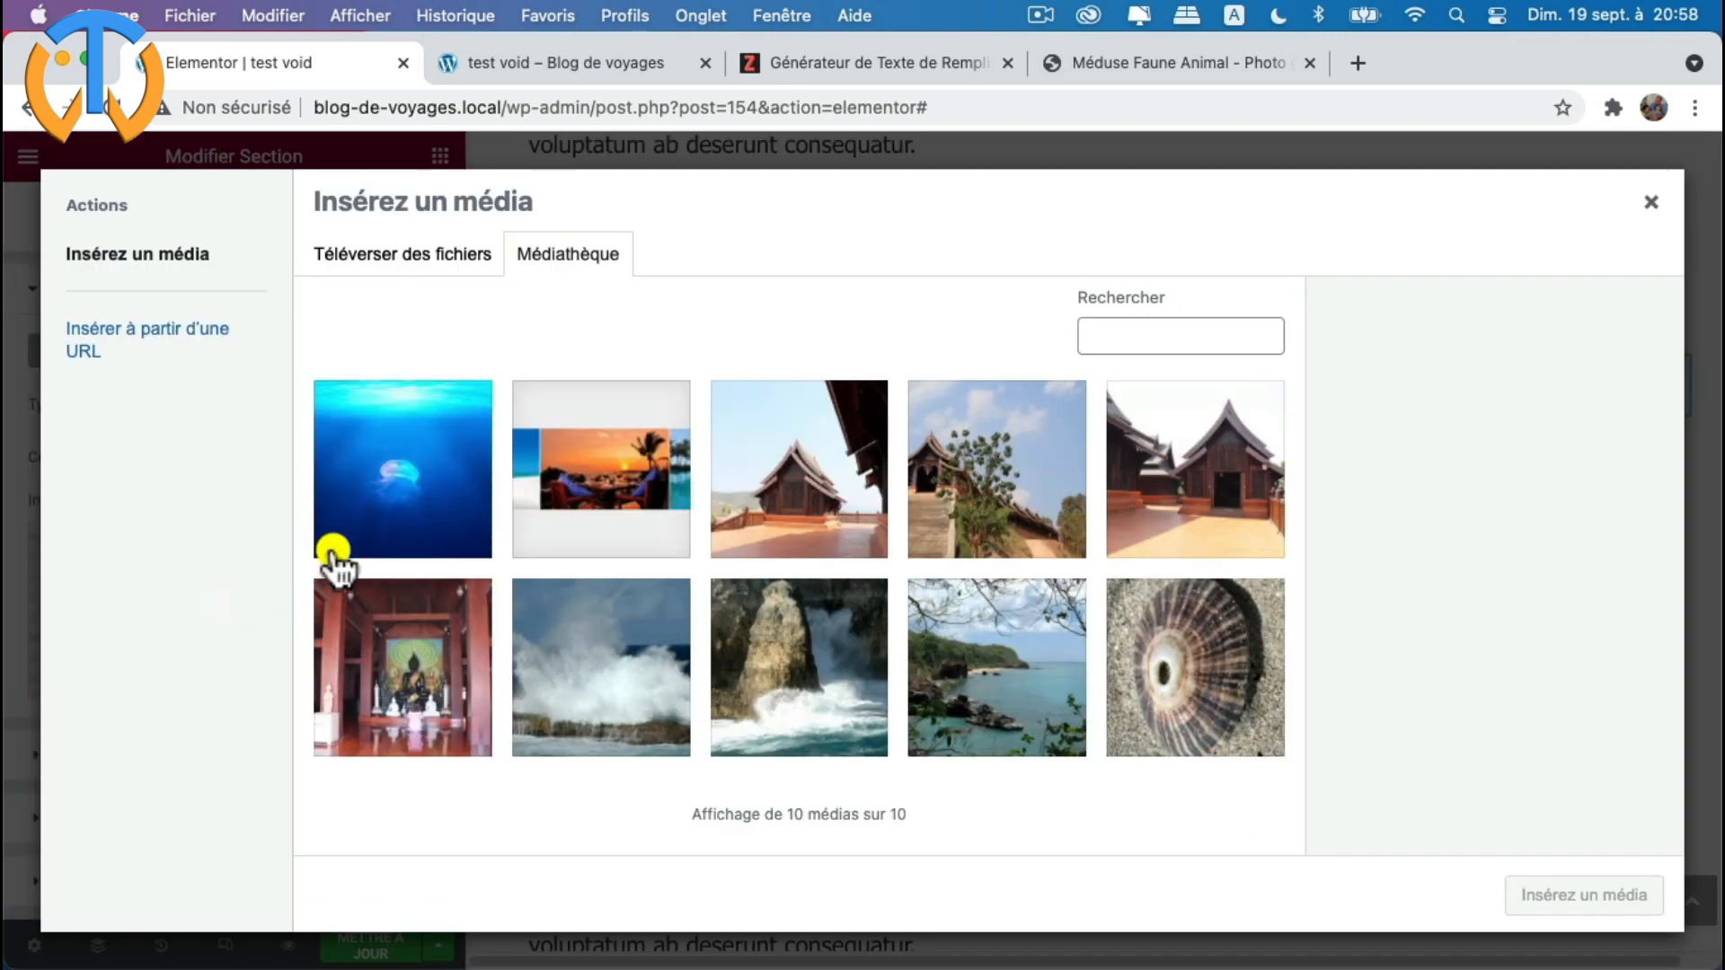
pyautogui.click(357, 511)
pyautogui.click(1568, 894)
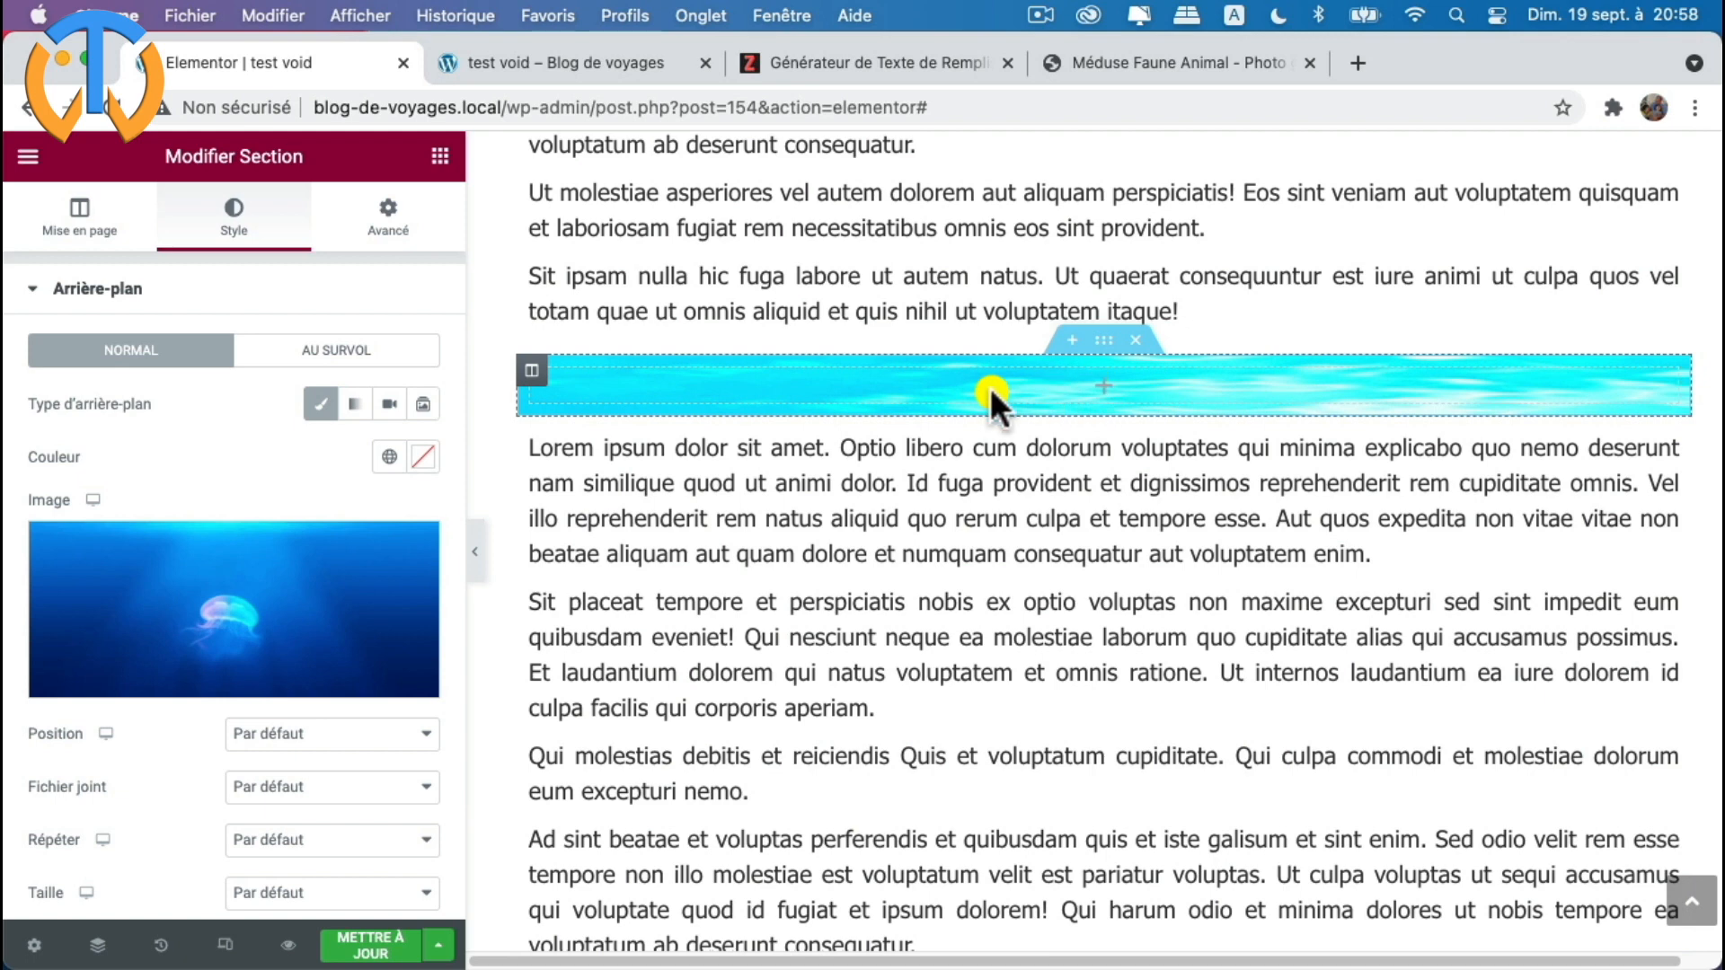
# - Add a Titre widget to the jellyfish section and set the section's boxed content width to 760
pyautogui.click(1101, 386)
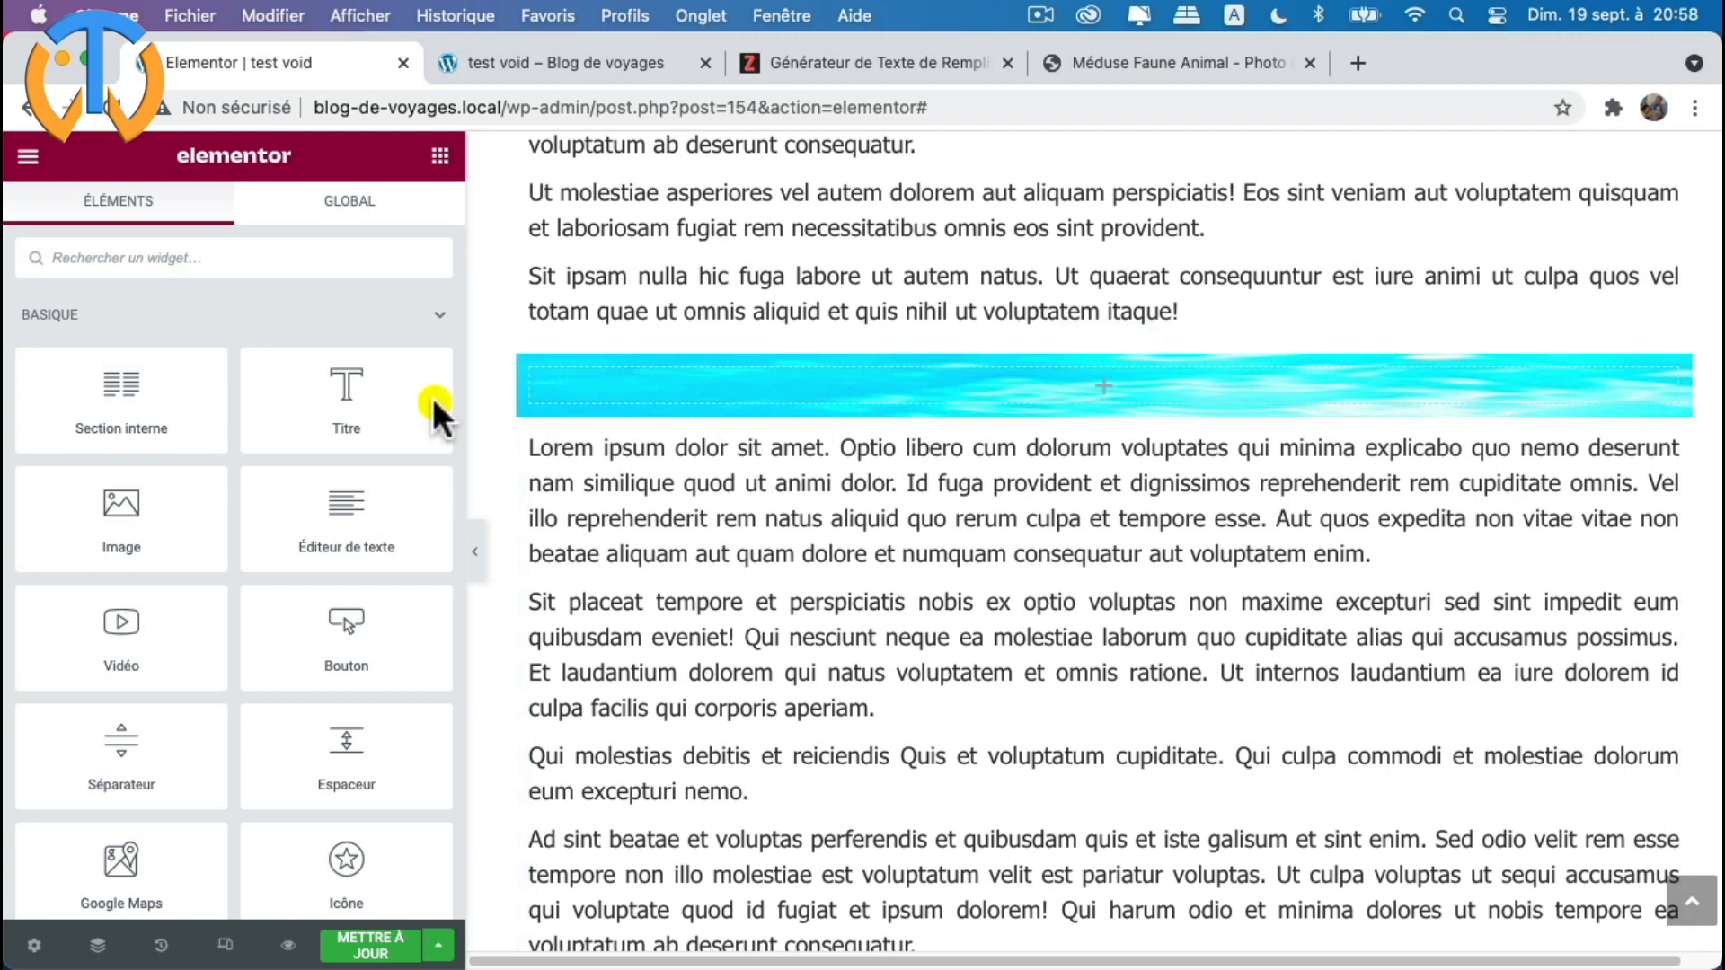
pyautogui.moveTo(347, 380); pyautogui.dragTo(1096, 375)
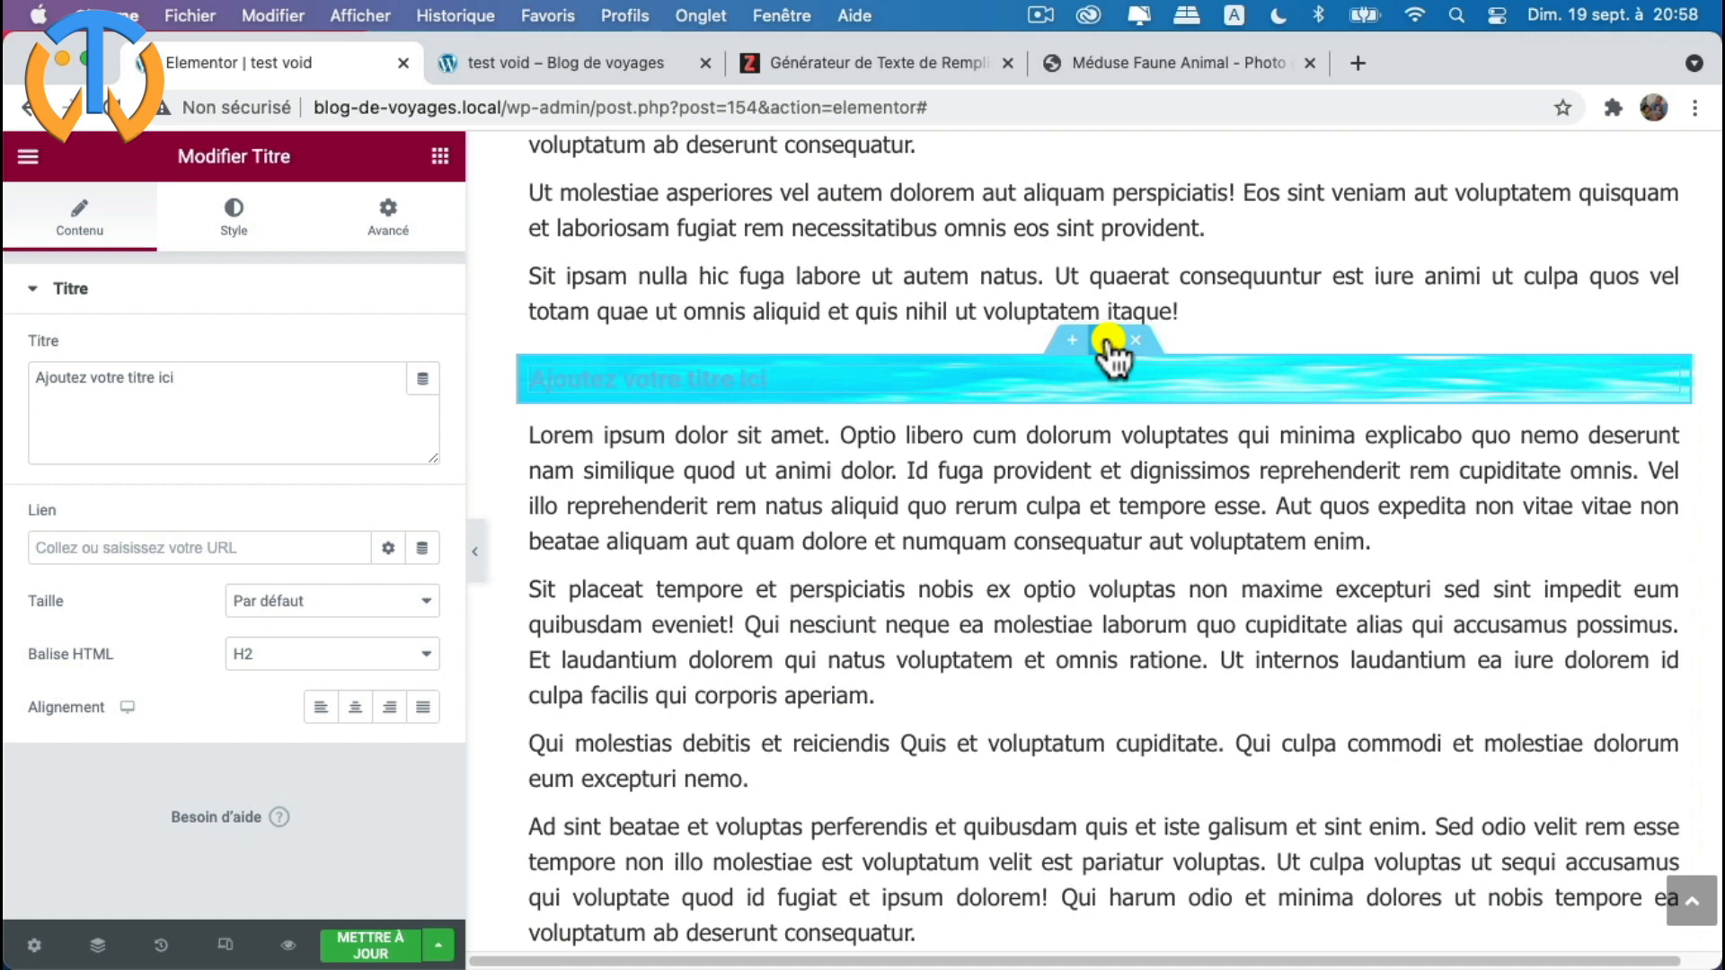
pyautogui.click(1107, 341)
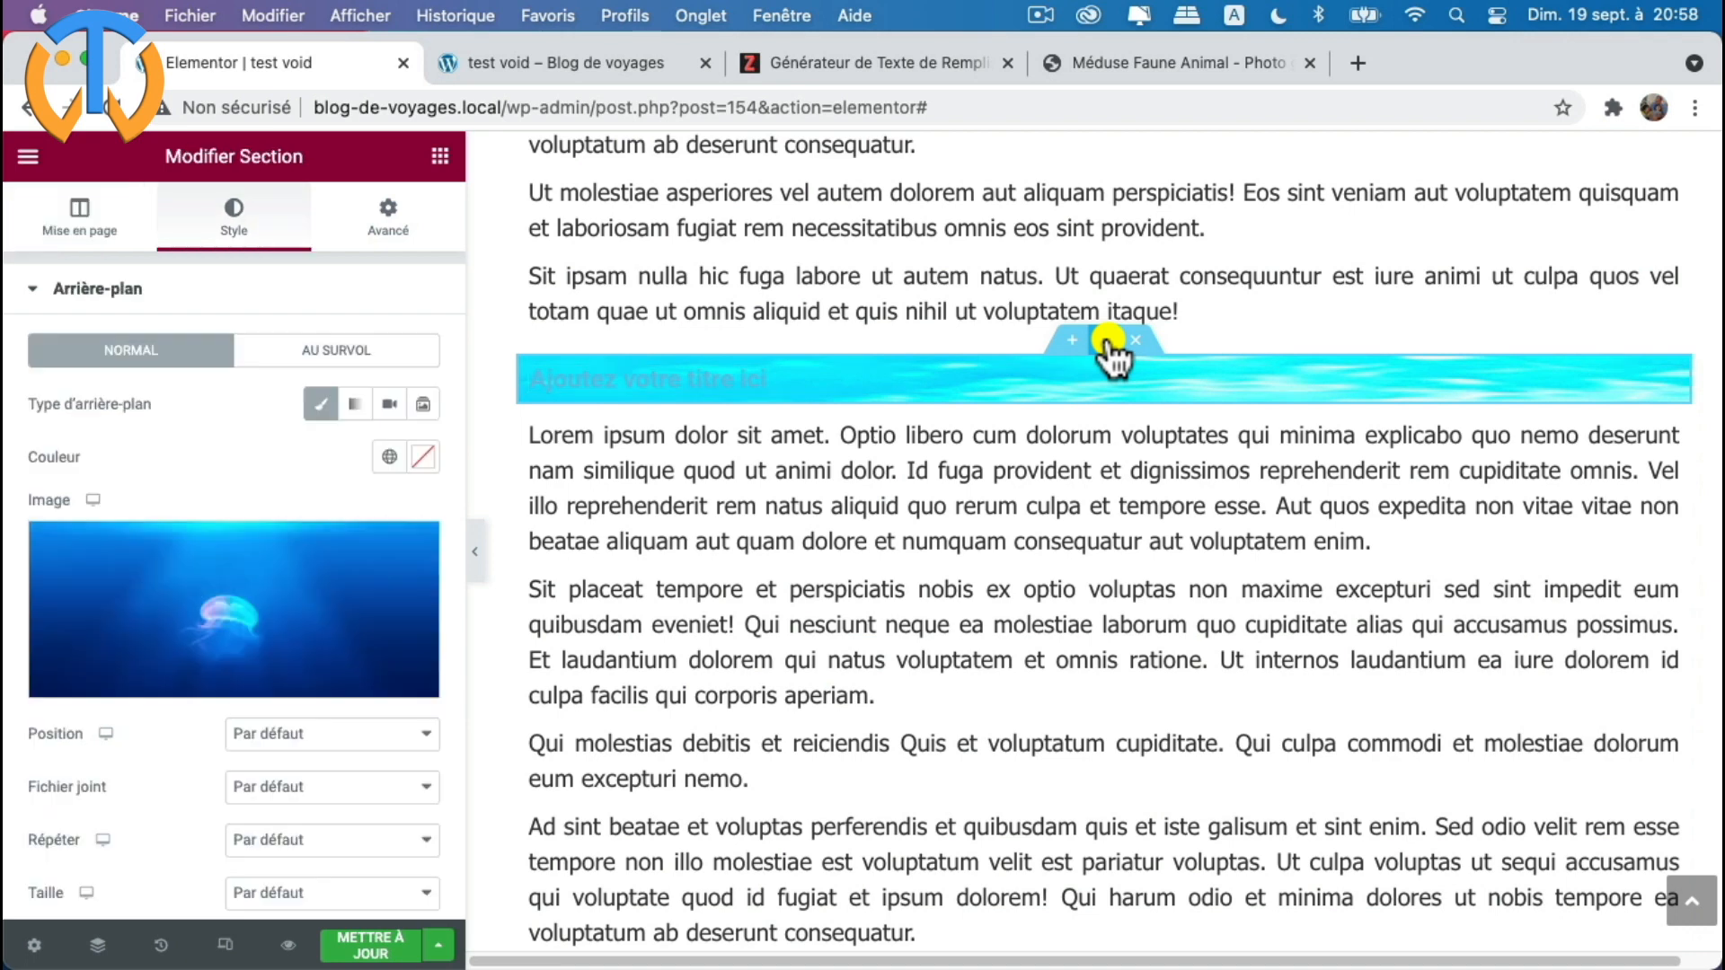
pyautogui.click(45, 216)
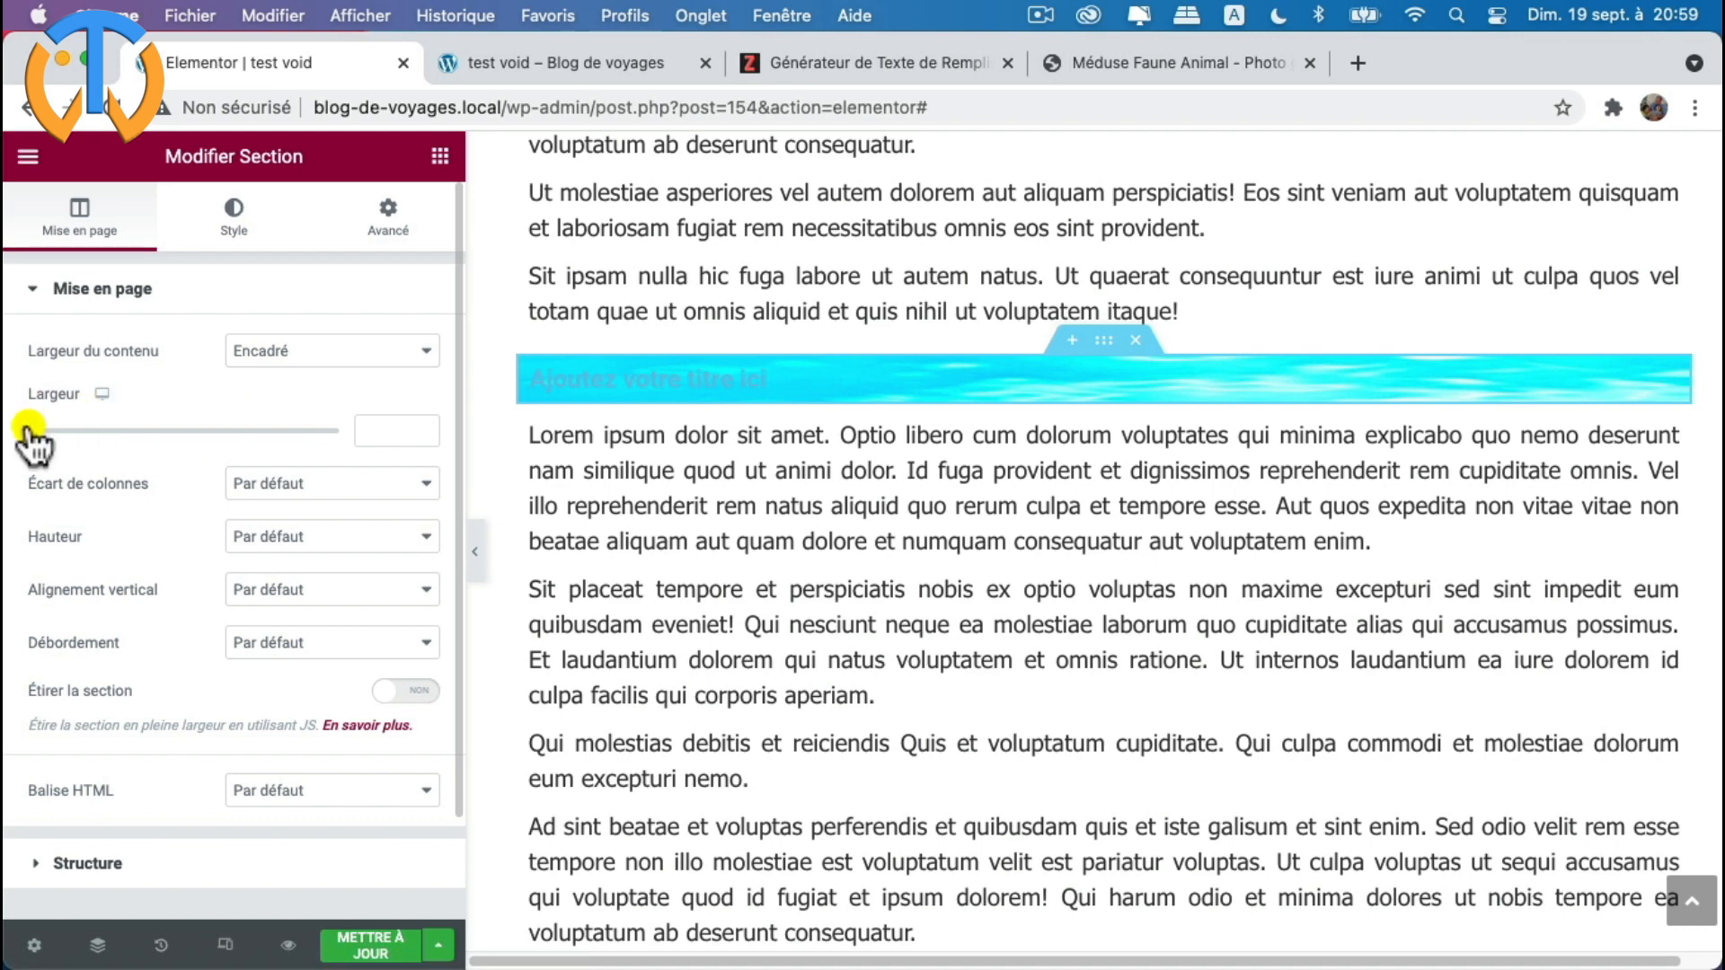
pyautogui.moveTo(32, 440); pyautogui.dragTo(57, 442)
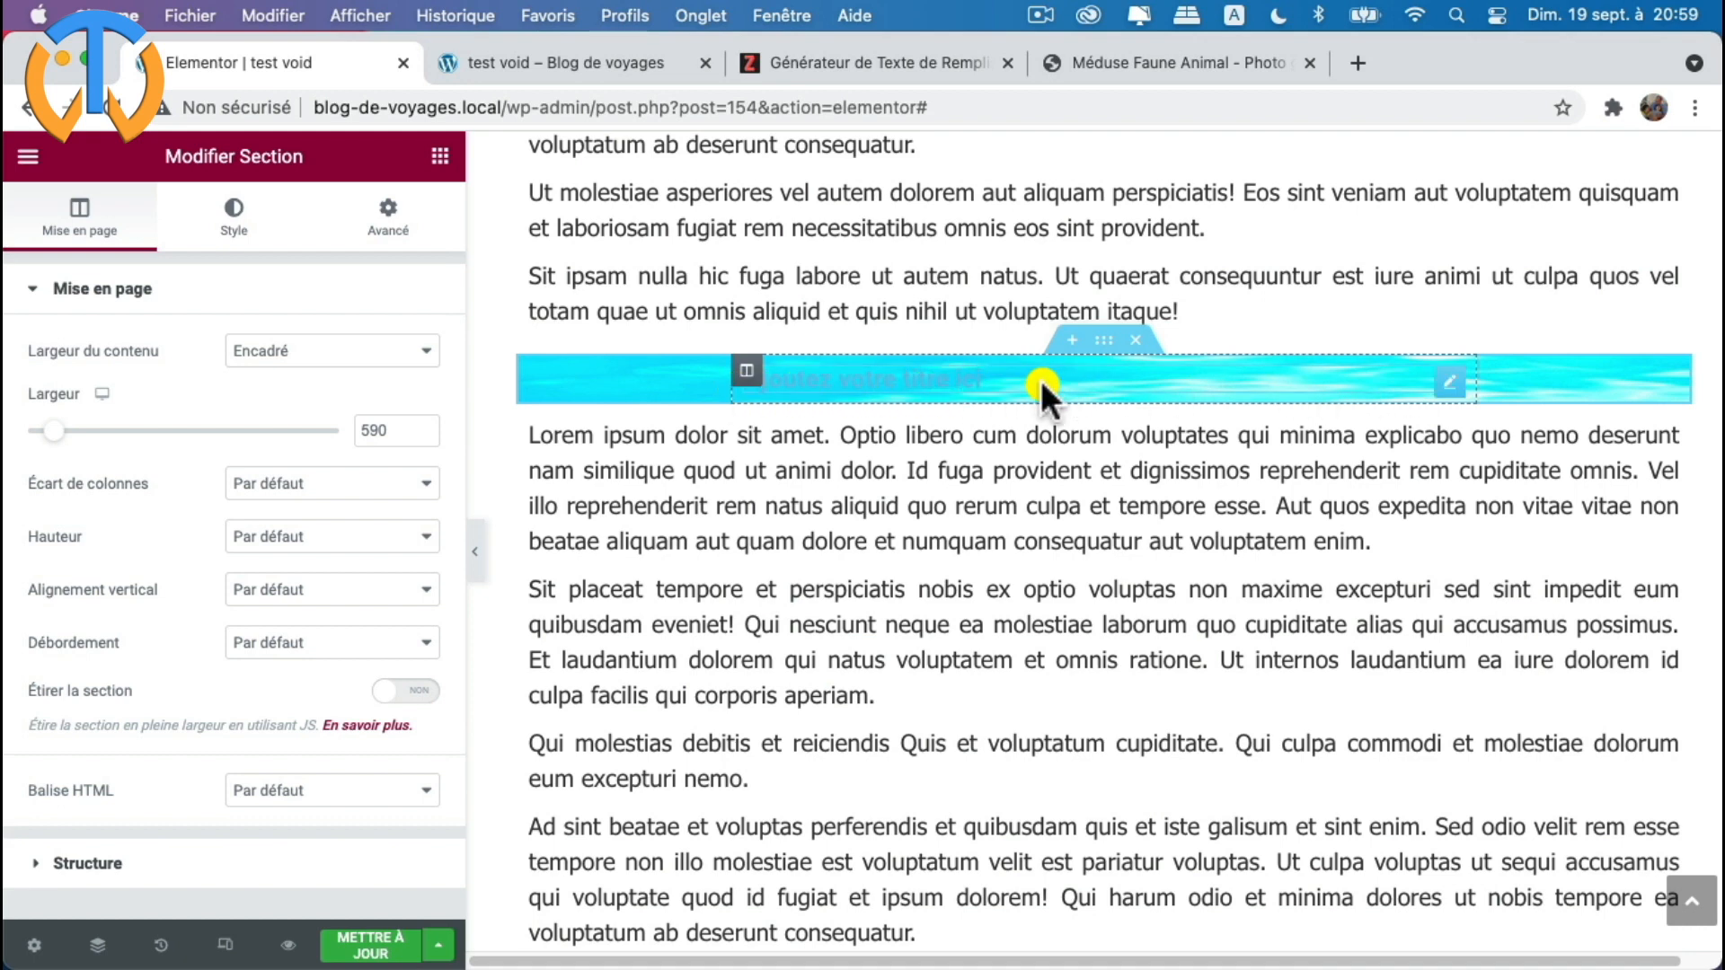
pyautogui.moveTo(60, 432); pyautogui.dragTo(109, 431)
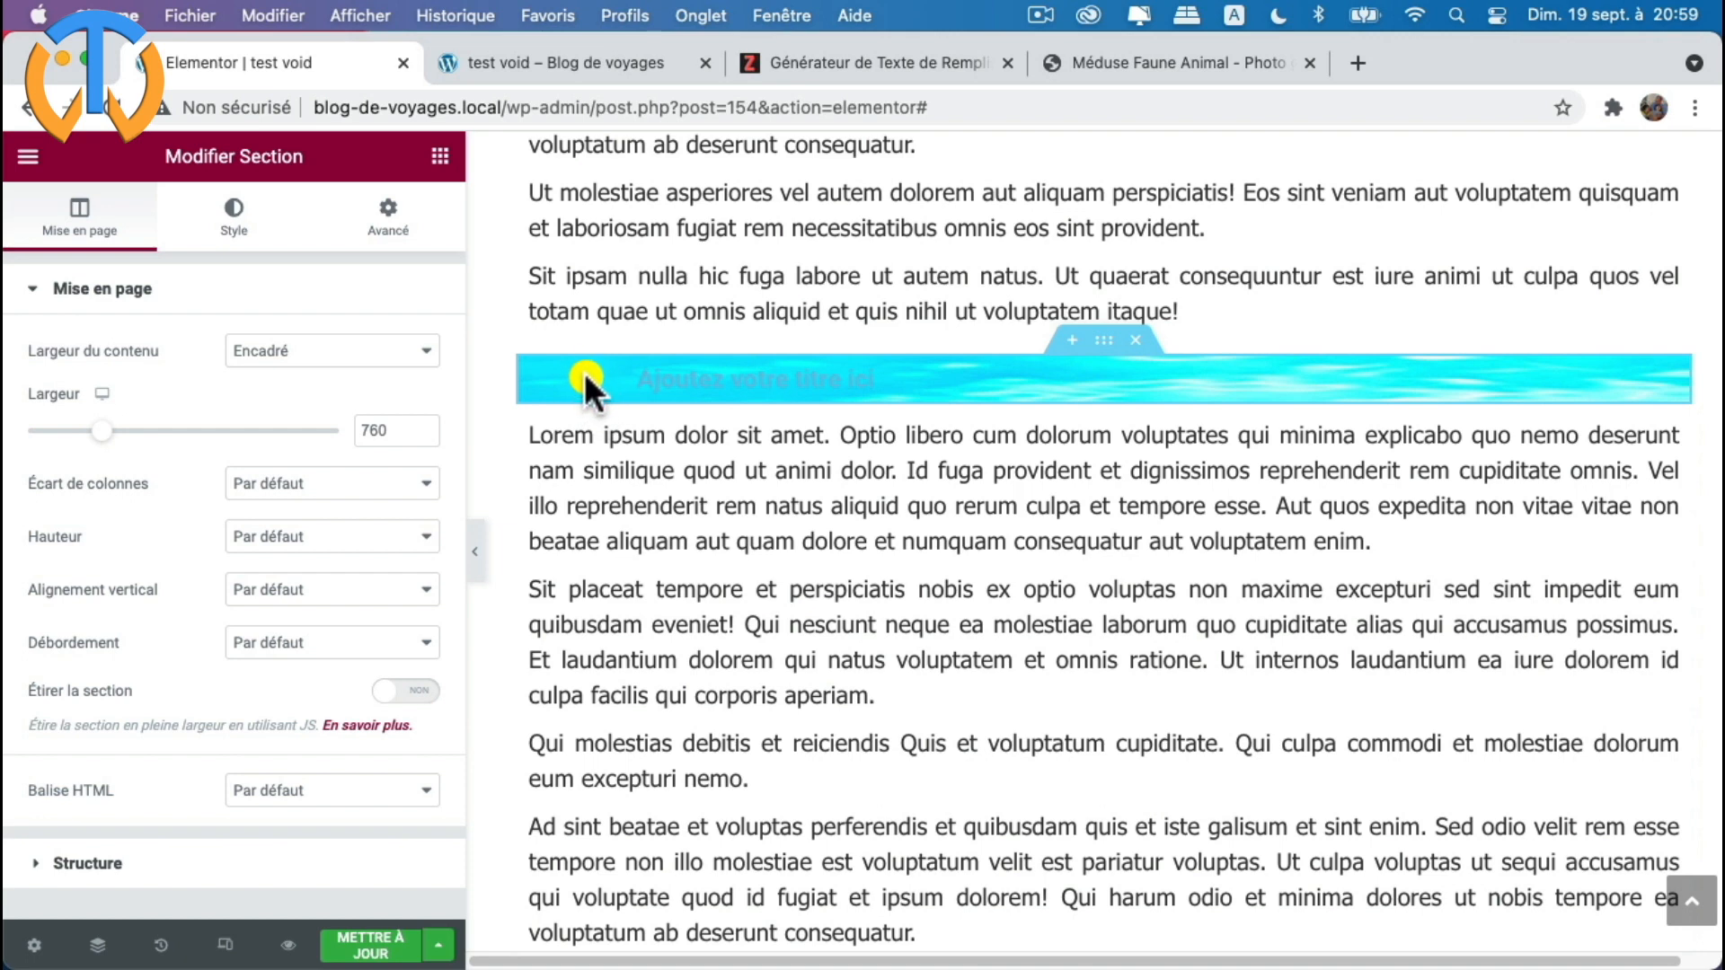
# - Try the height option Adapté à l'écran on the jellyfish section and inspect the background between the two texts
pyautogui.click(317, 487)
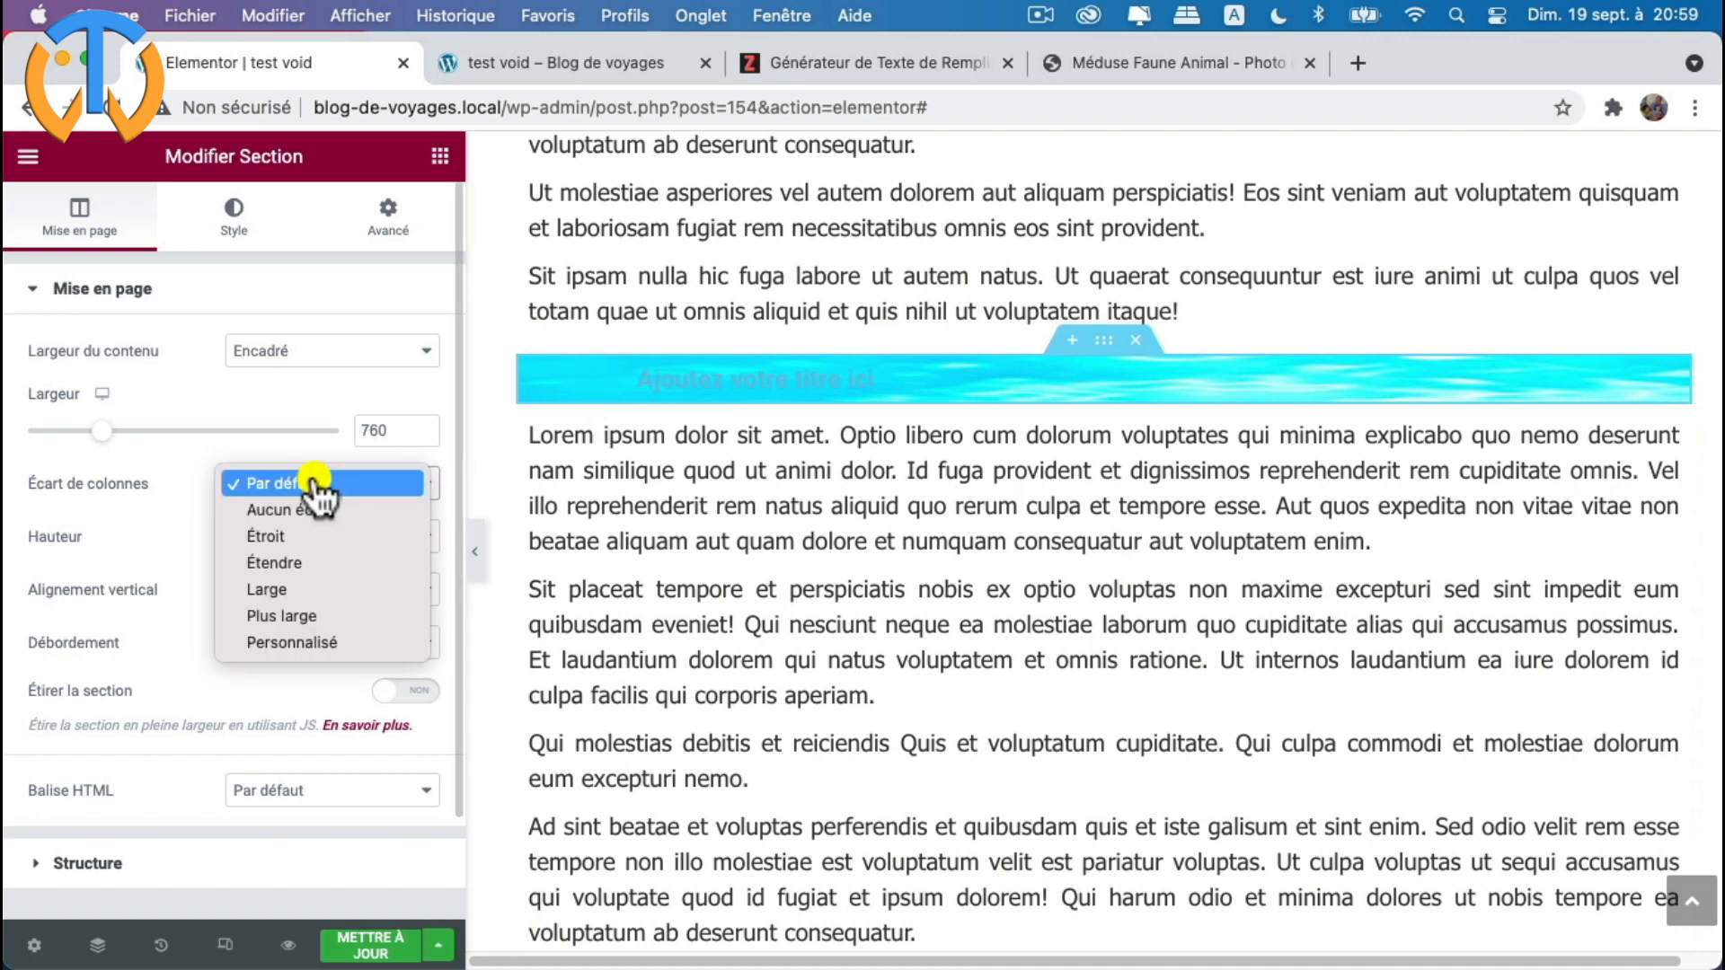
pyautogui.click(314, 485)
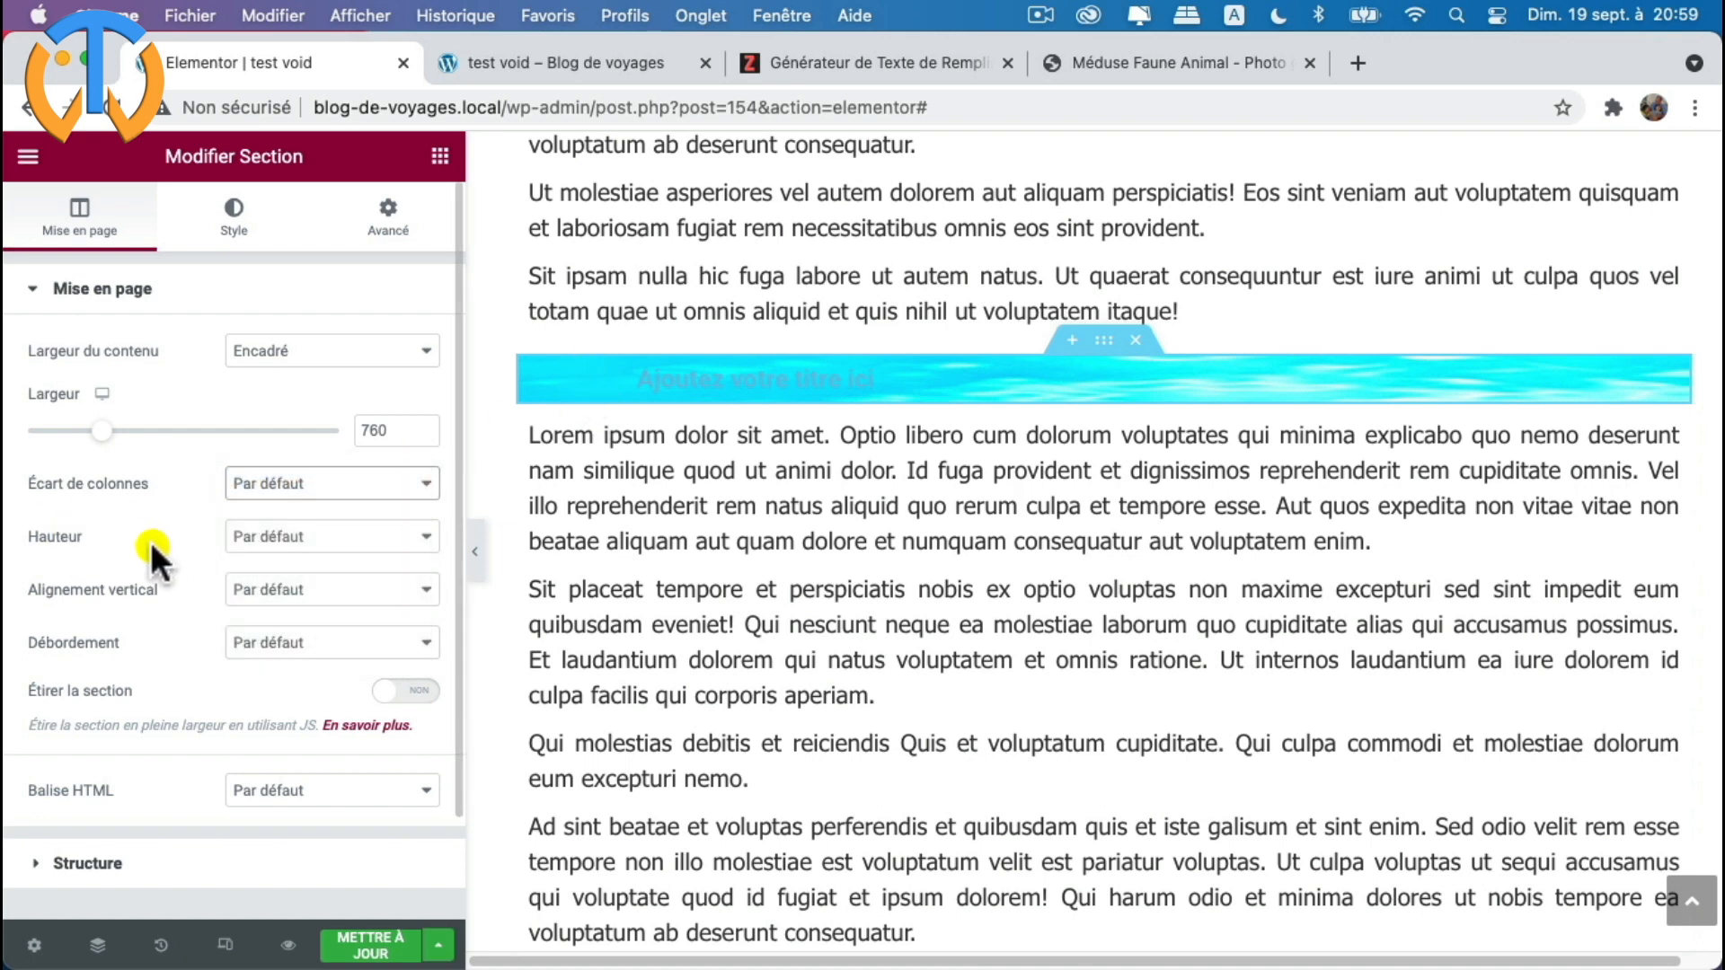
pyautogui.click(310, 539)
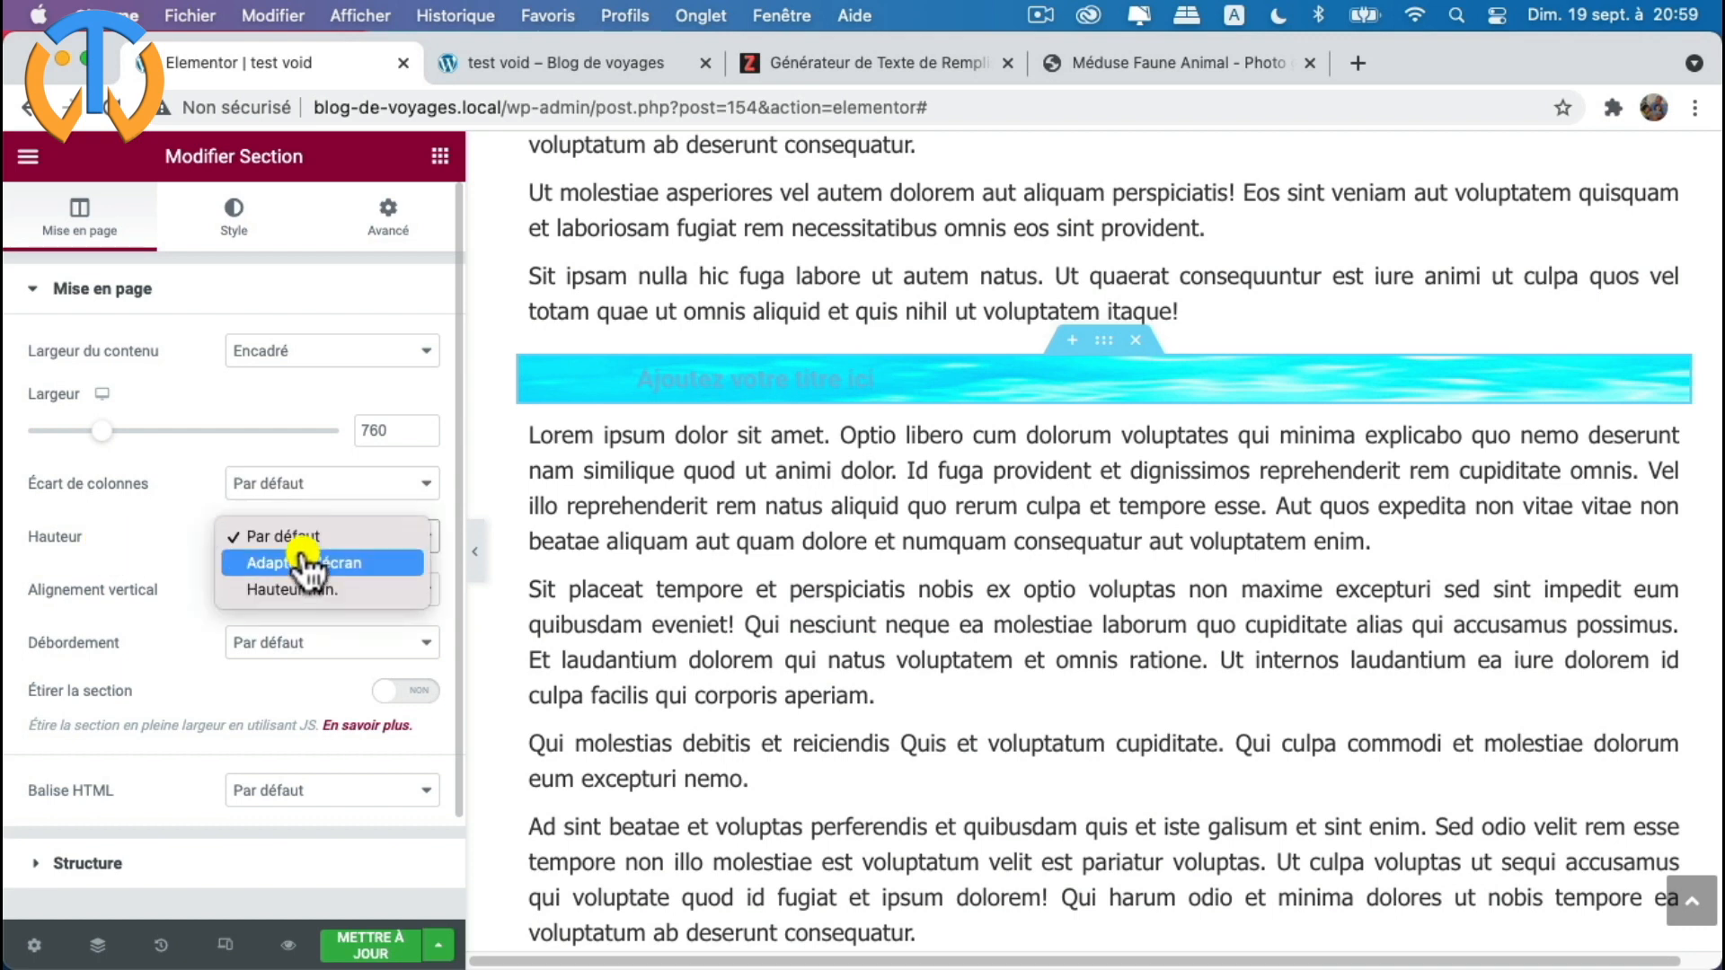
pyautogui.click(304, 566)
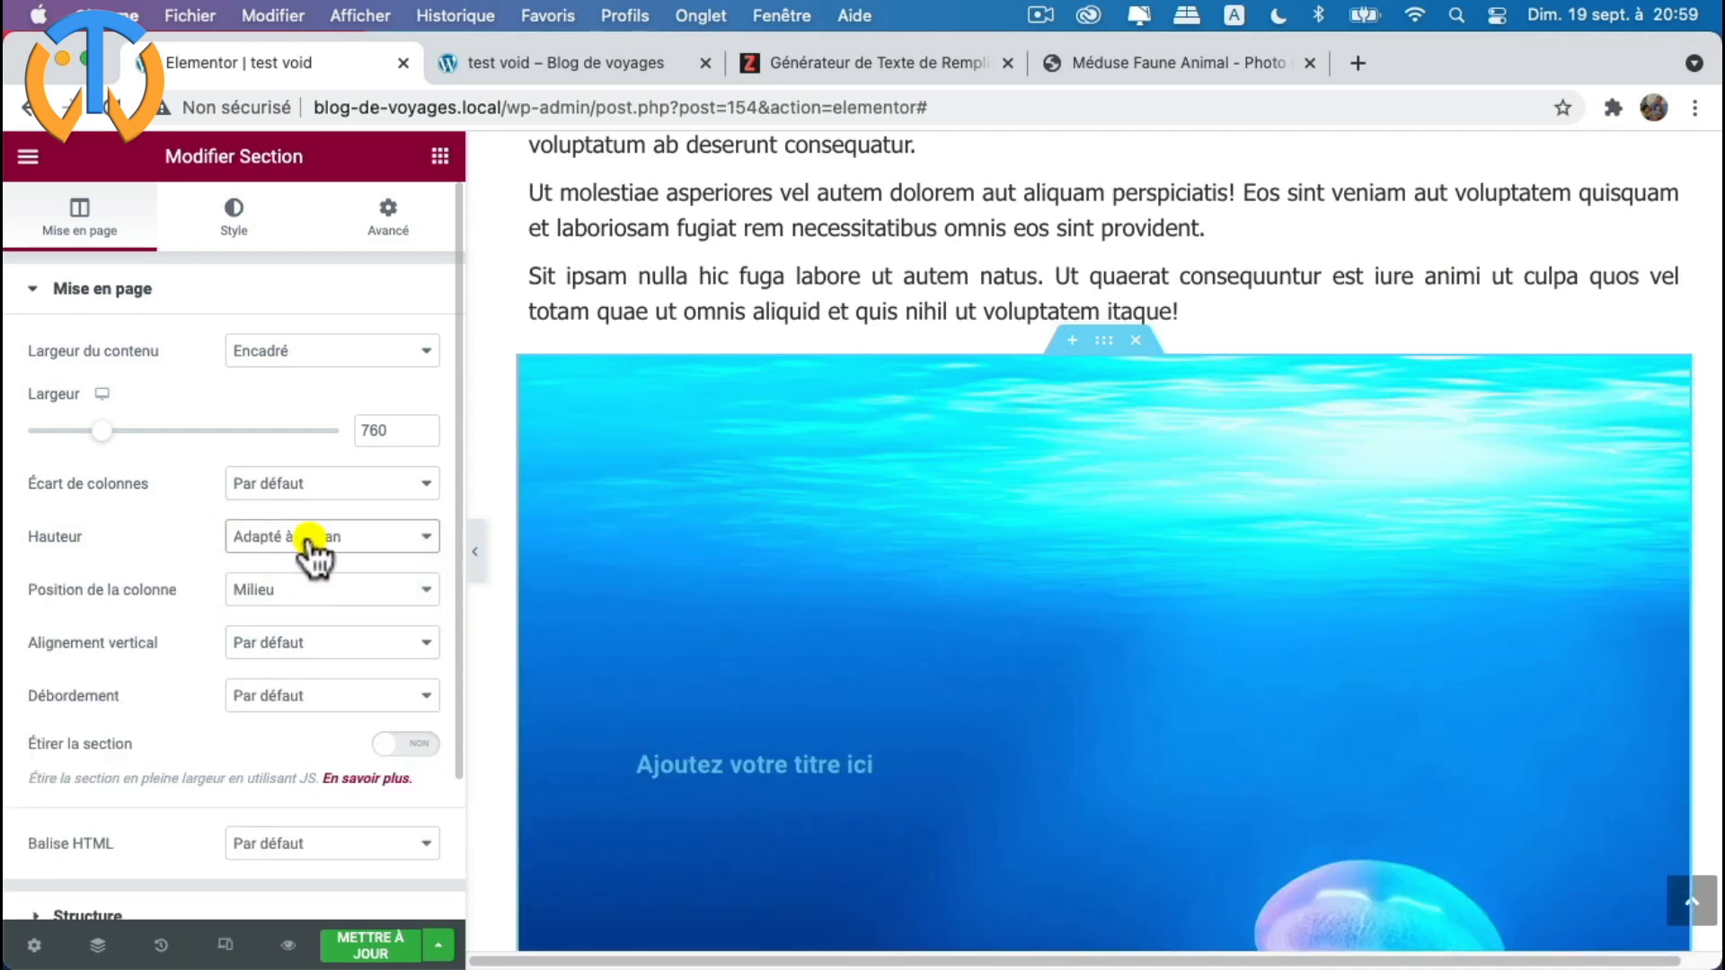
pyautogui.scroll(-6, 819, 638)
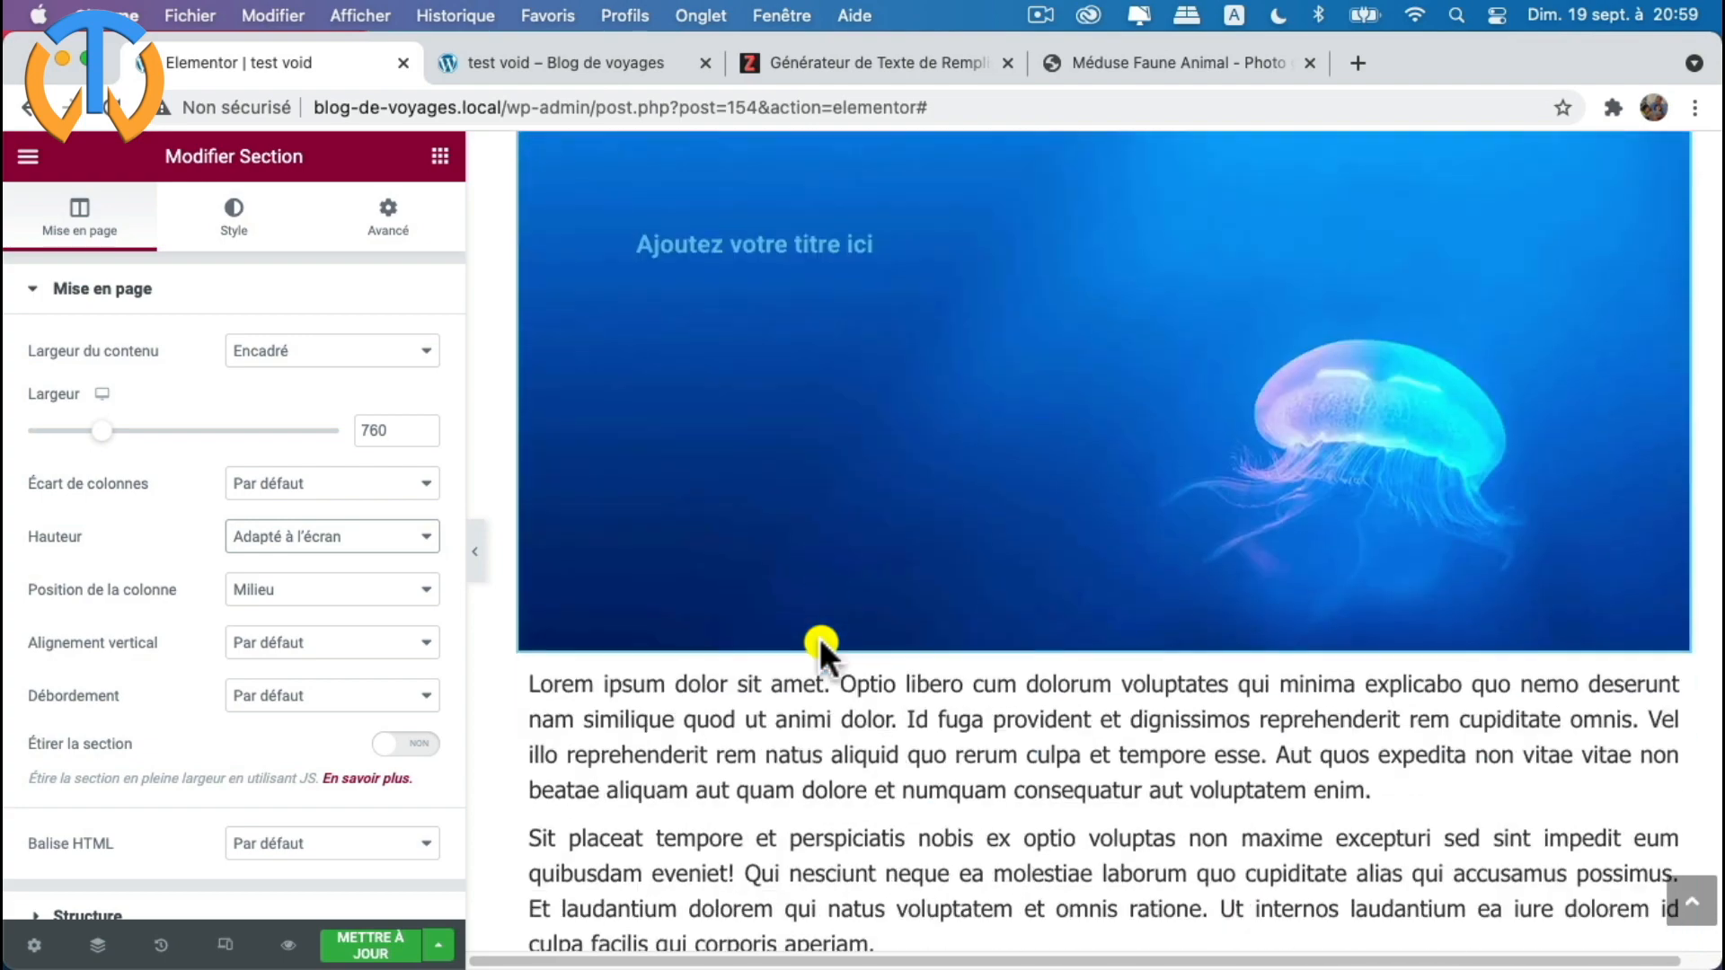
pyautogui.scroll(-2, 820, 638)
pyautogui.scroll(3, 820, 637)
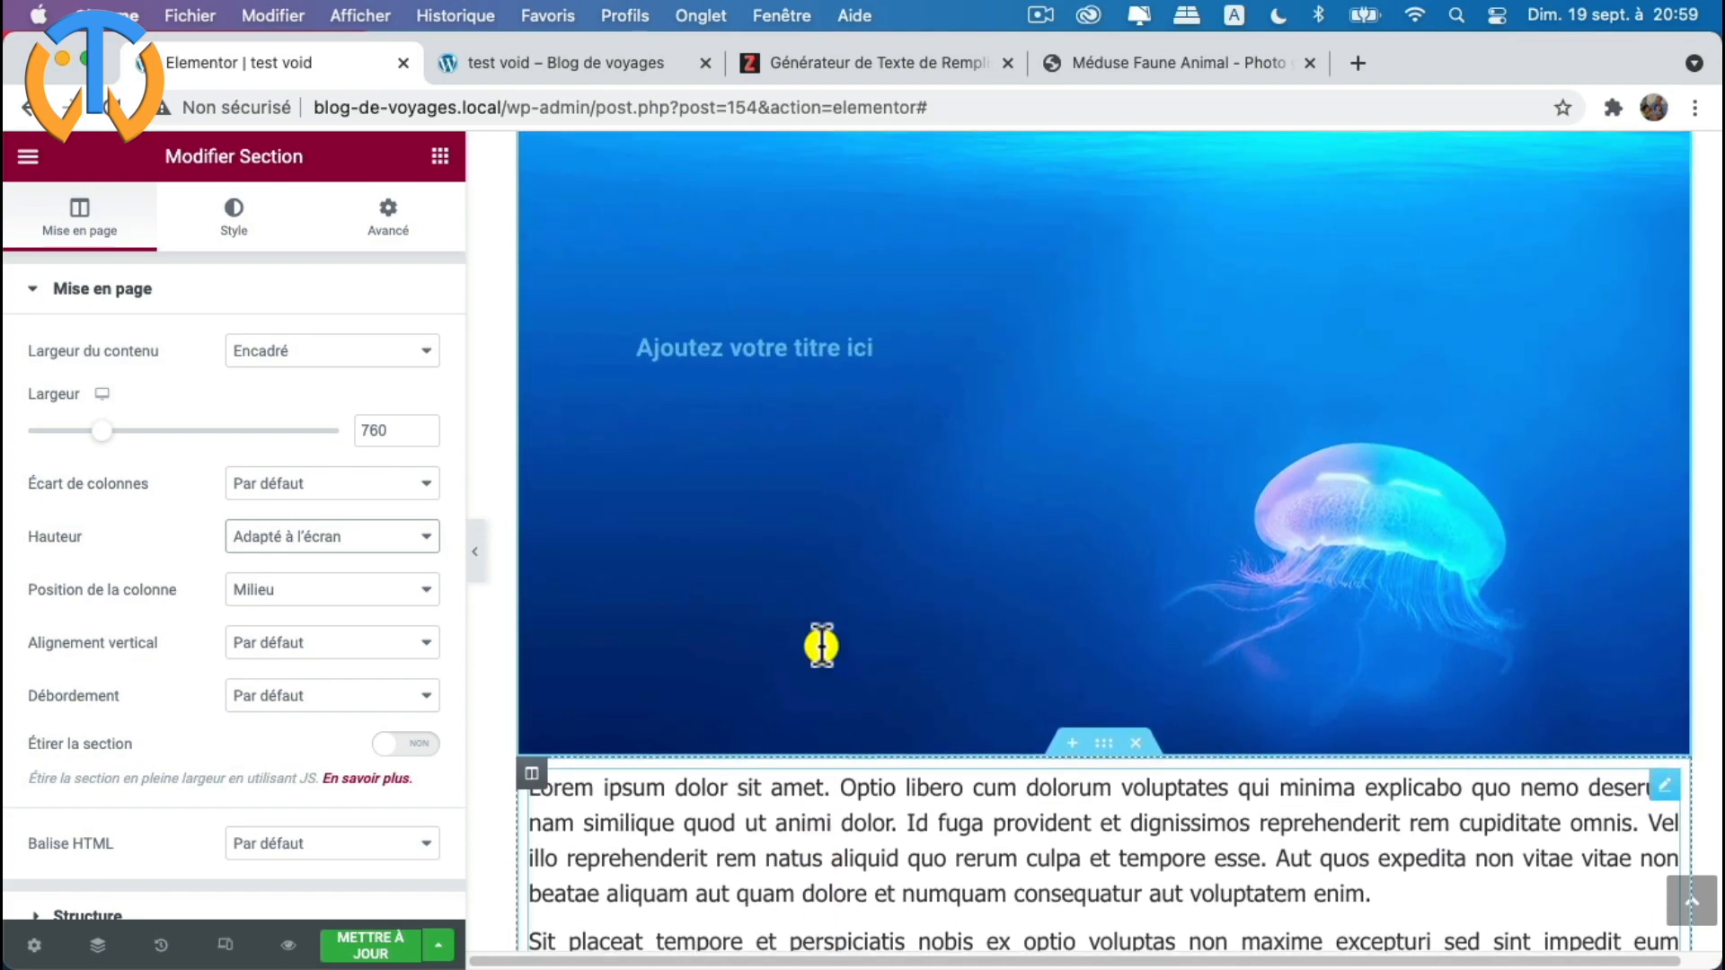
pyautogui.scroll(2, 821, 646)
pyautogui.scroll(4, 830, 466)
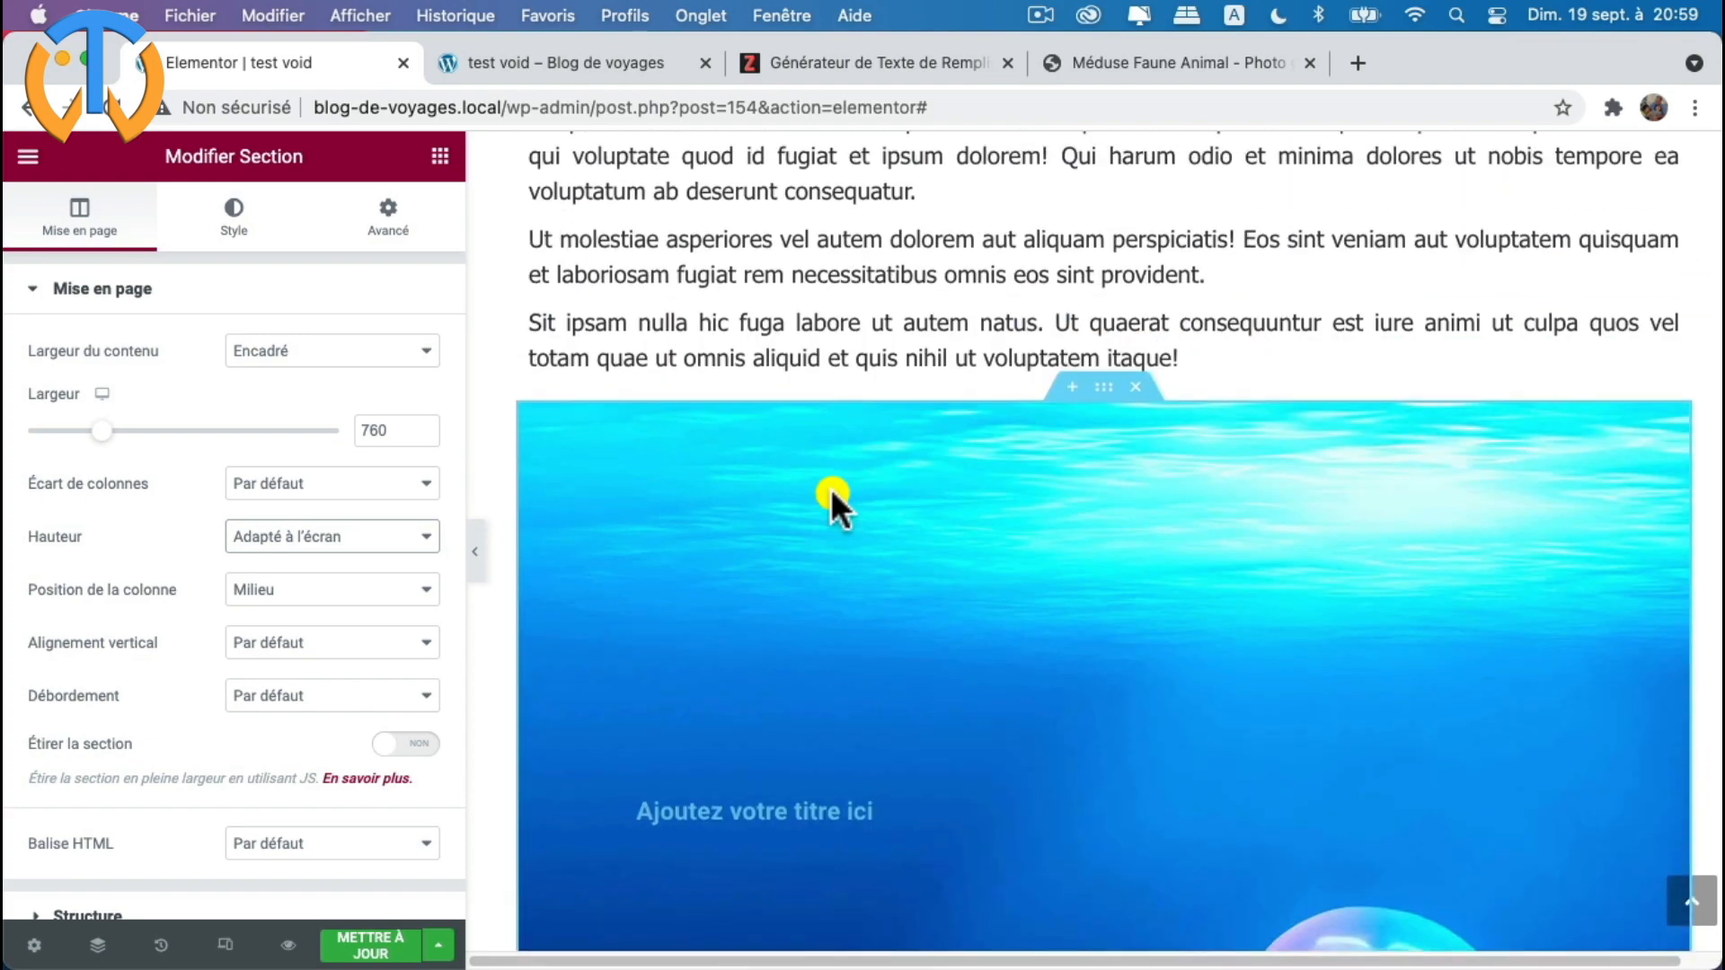
pyautogui.scroll(-2, 831, 488)
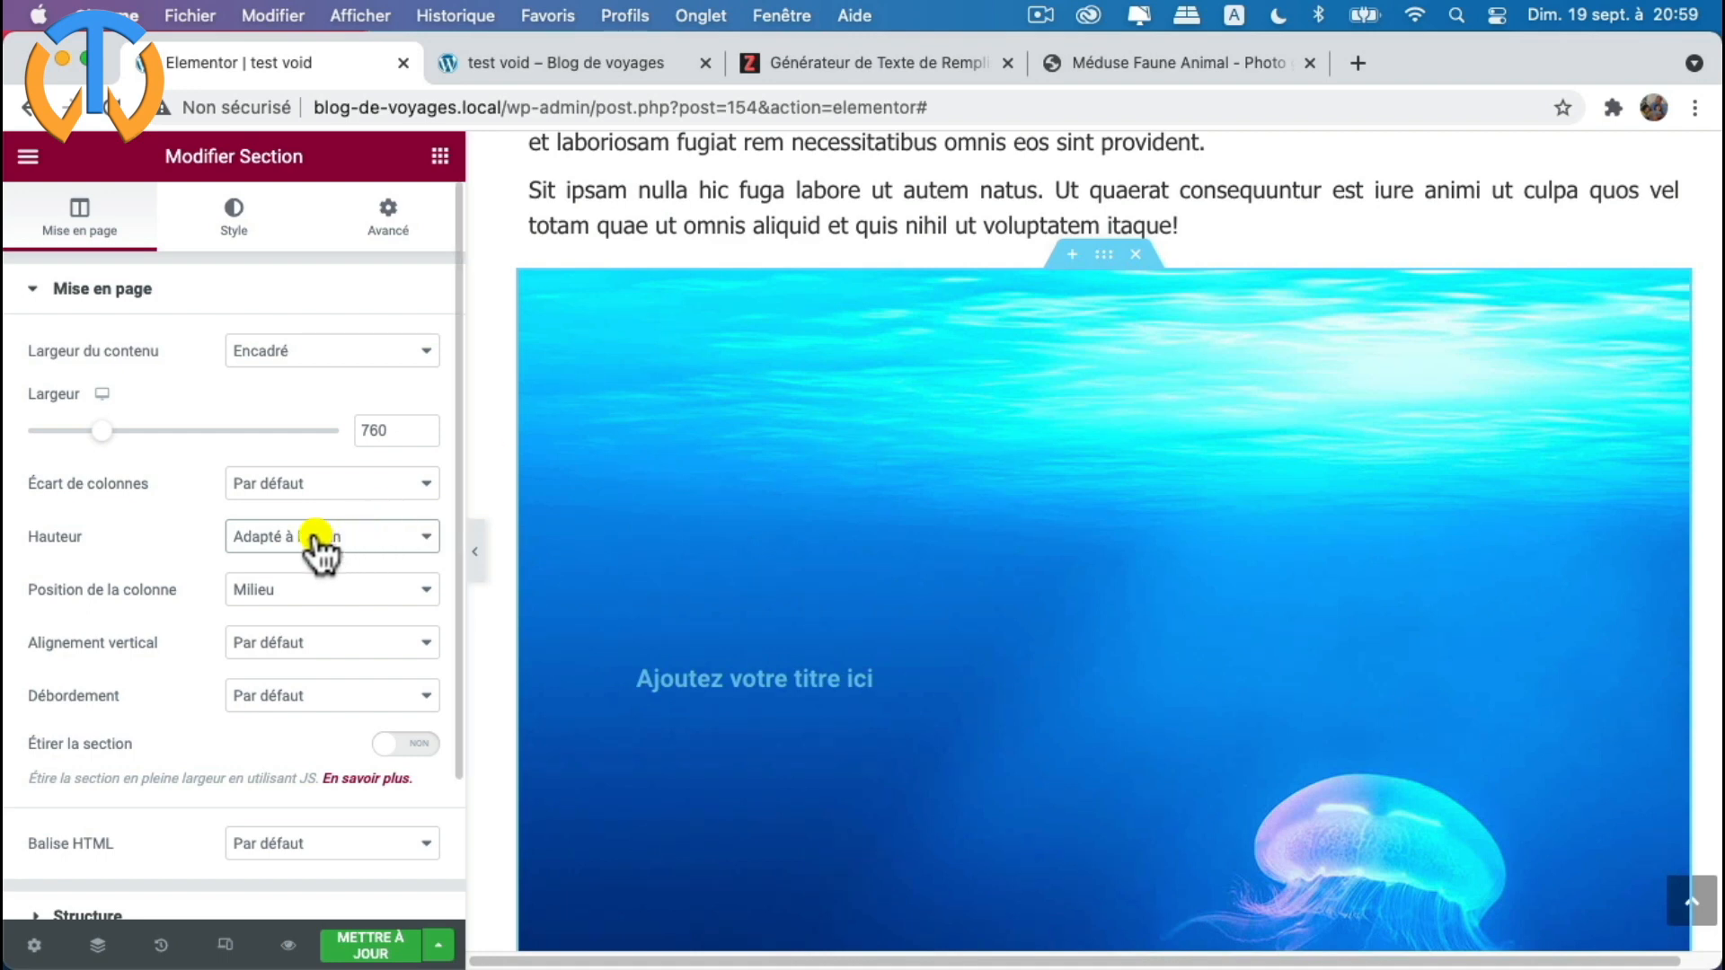
# - Set the jellyfish section's height to Hauteur min. with a minimum height of 350 px
pyautogui.click(313, 539)
pyautogui.click(314, 563)
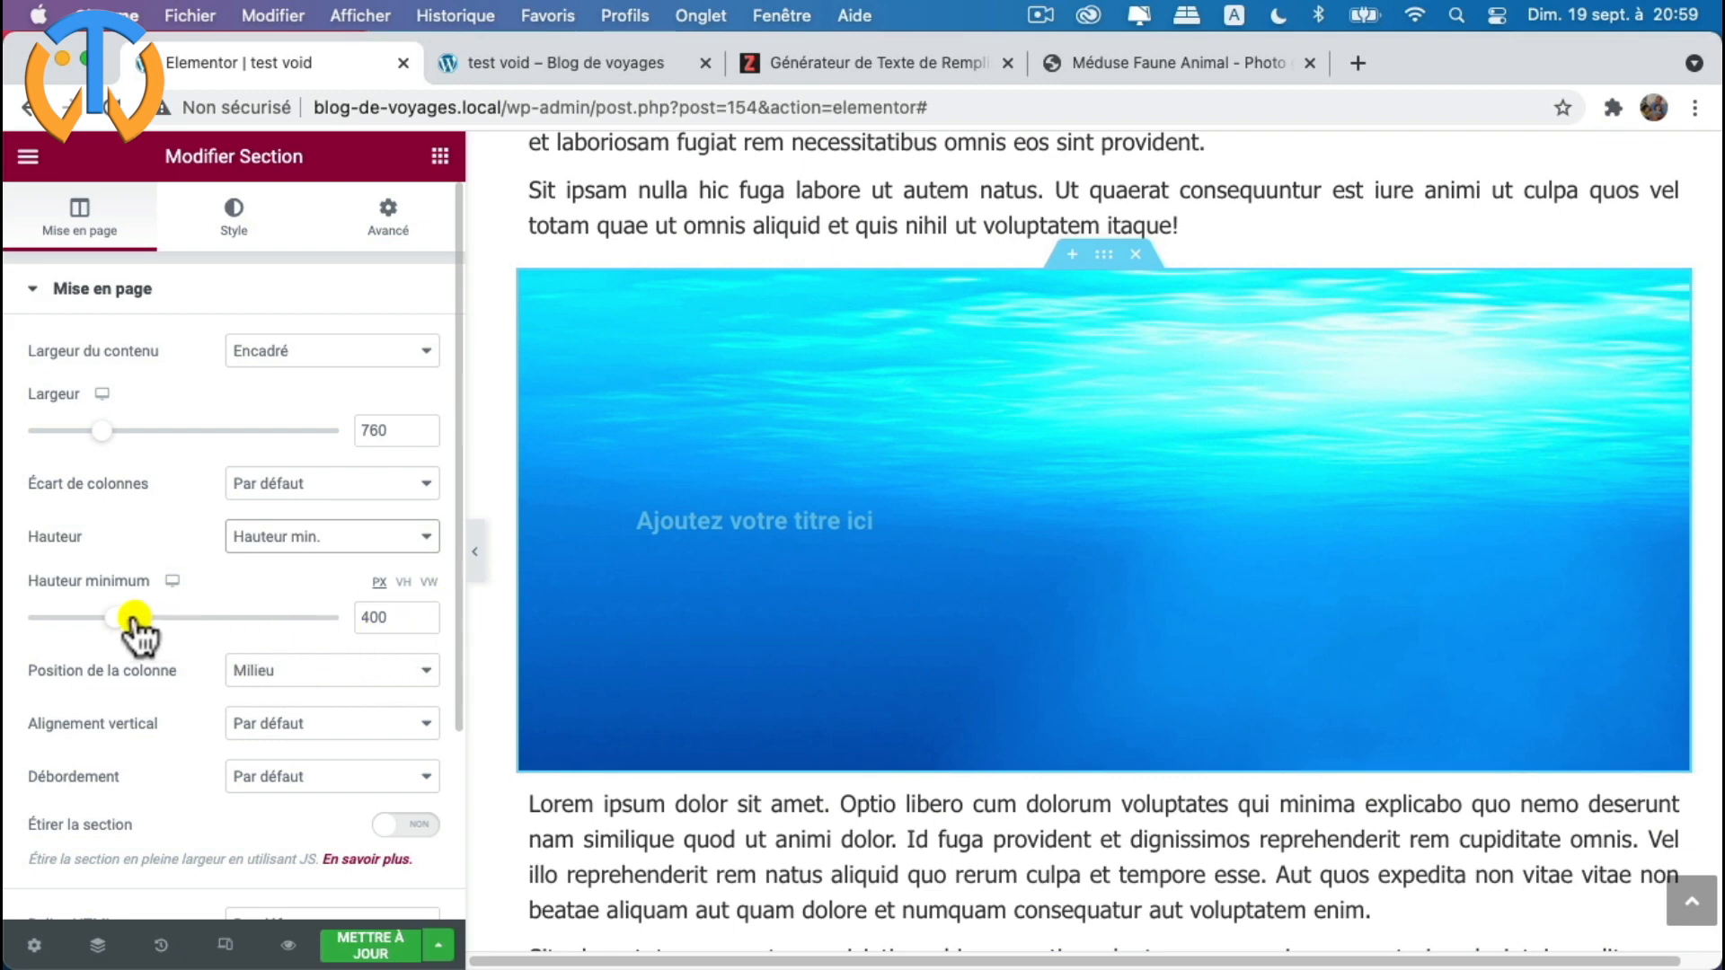
pyautogui.moveTo(134, 620); pyautogui.dragTo(105, 620)
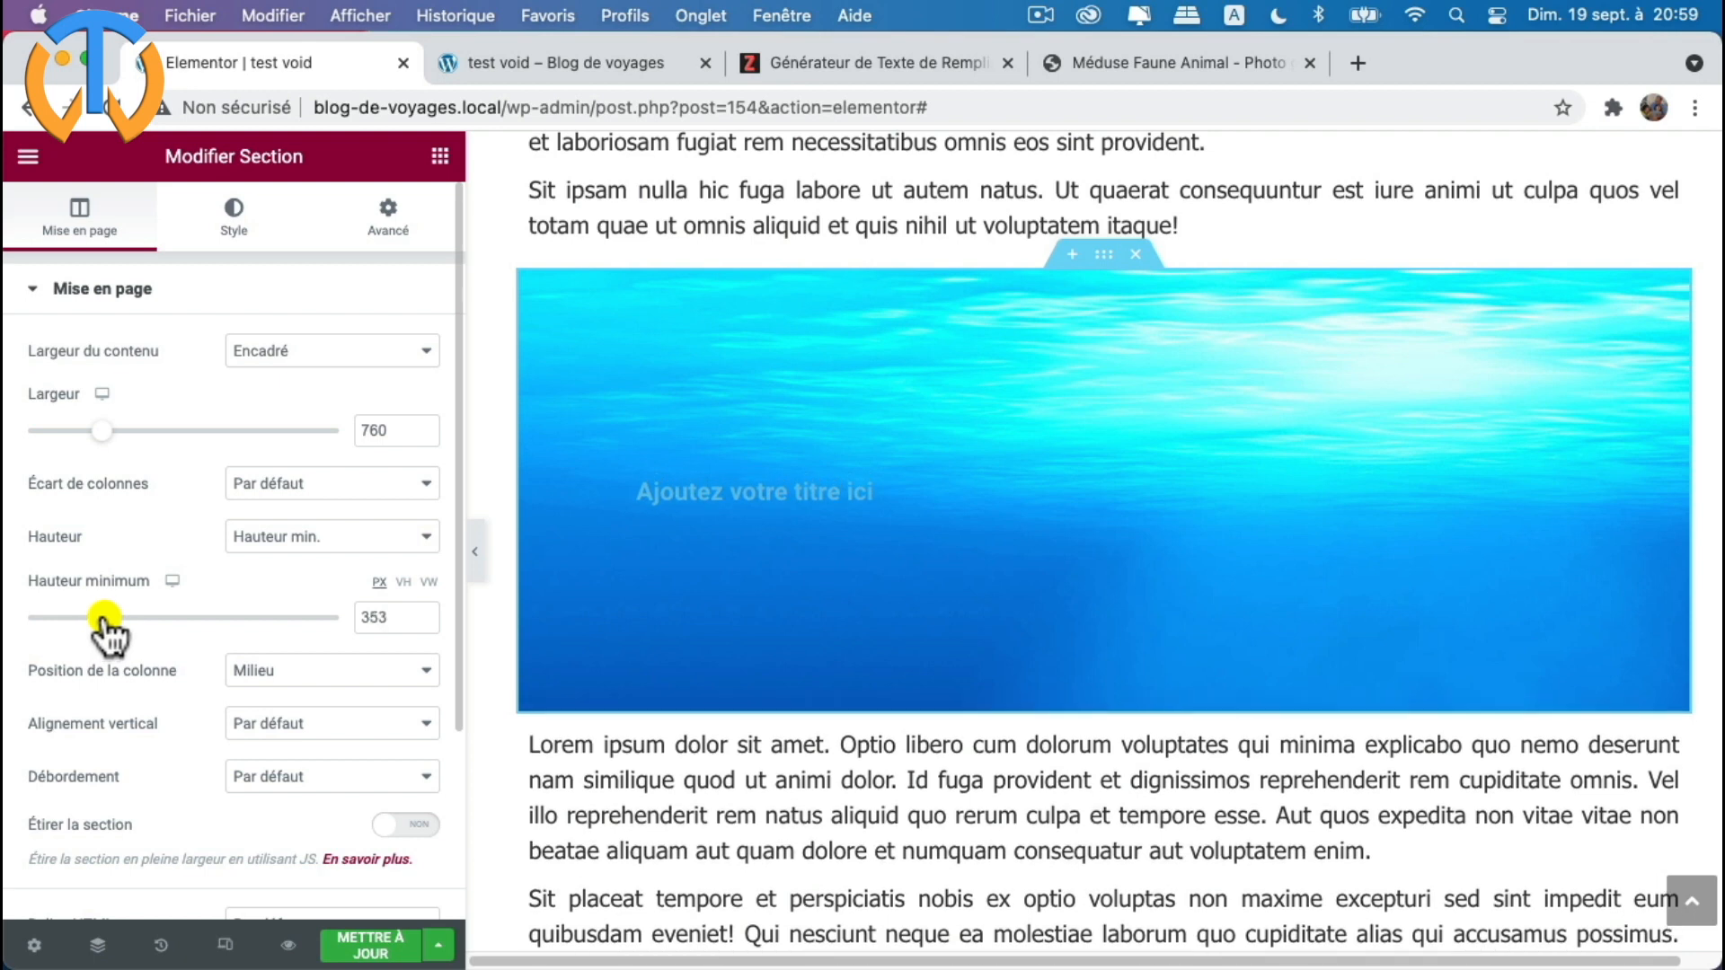
pyautogui.click(424, 622)
pyautogui.click(424, 622)
pyautogui.click(424, 622)
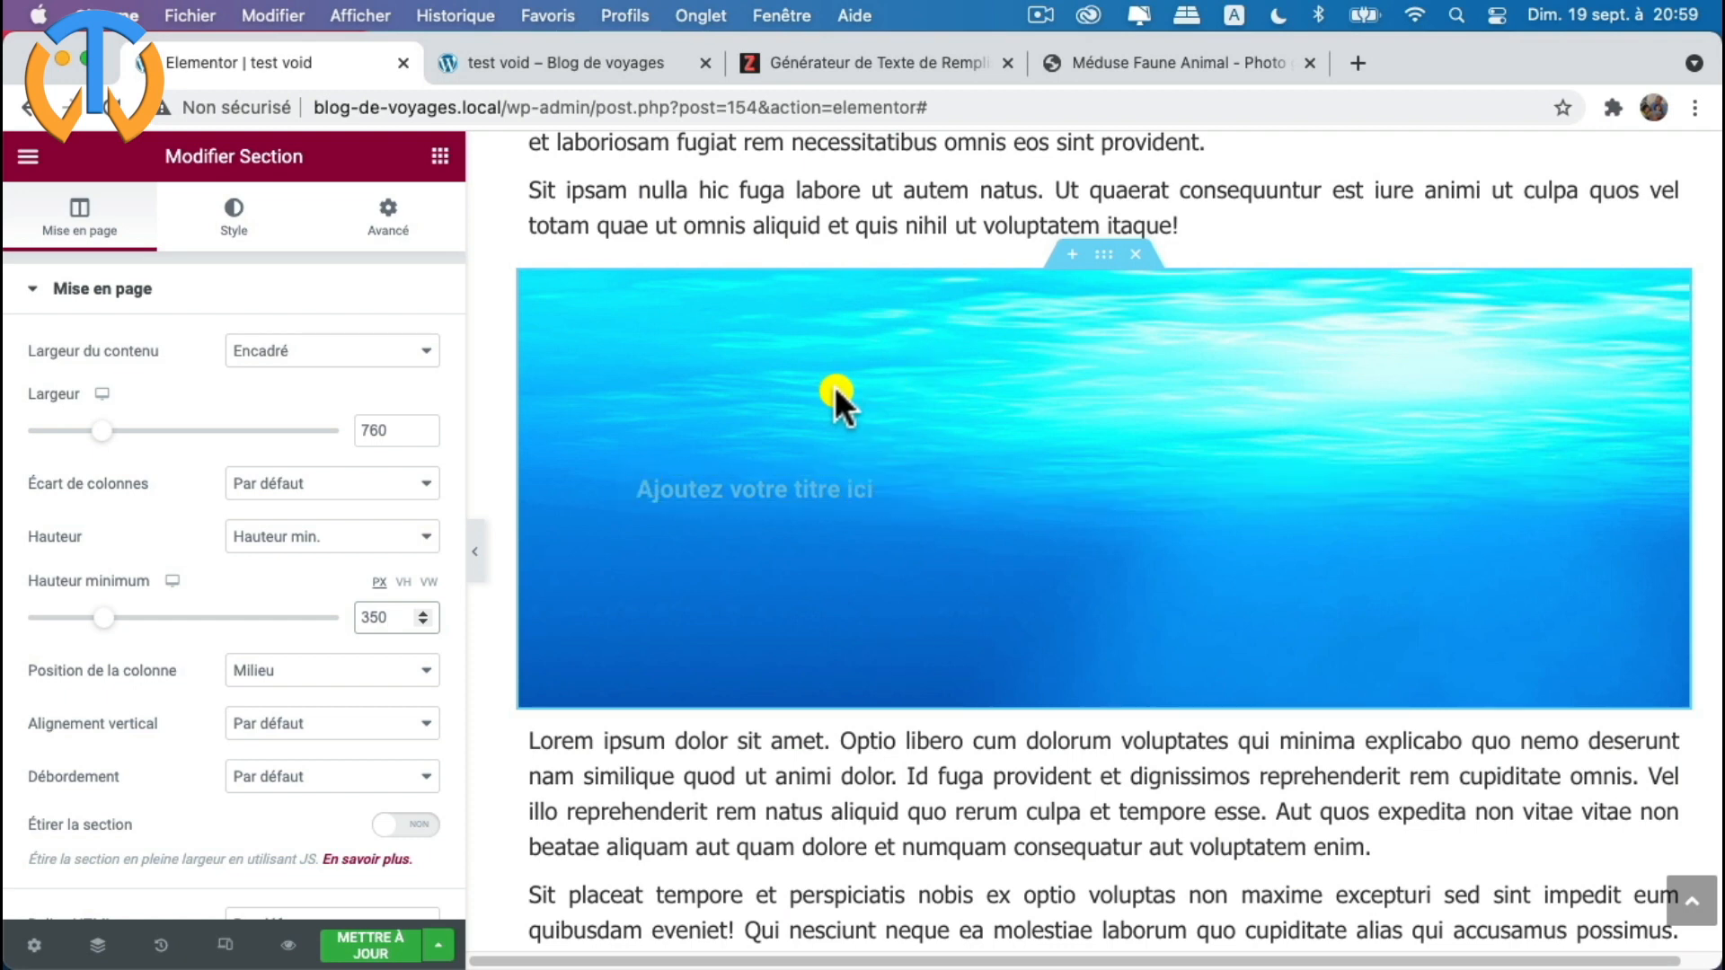
# - Set the section's vertical alignment to Milieu, keep Débordement at Par défaut, and view its Structure settings
pyautogui.click(306, 674)
pyautogui.click(307, 676)
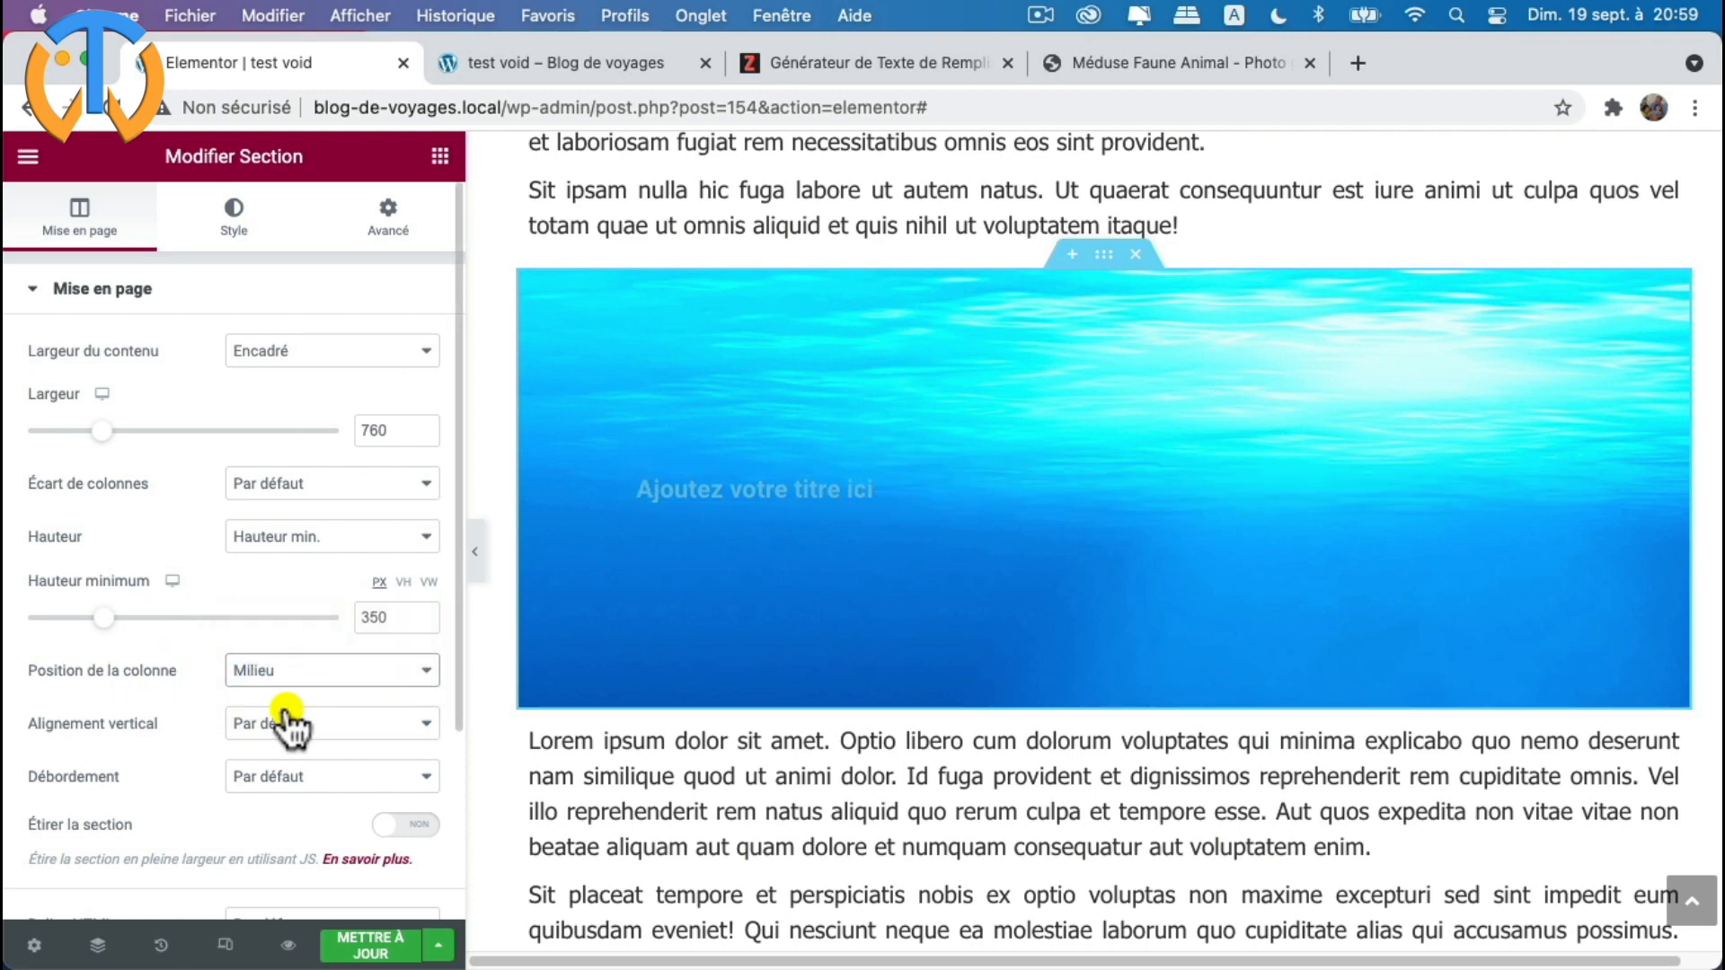
pyautogui.click(285, 724)
pyautogui.click(286, 777)
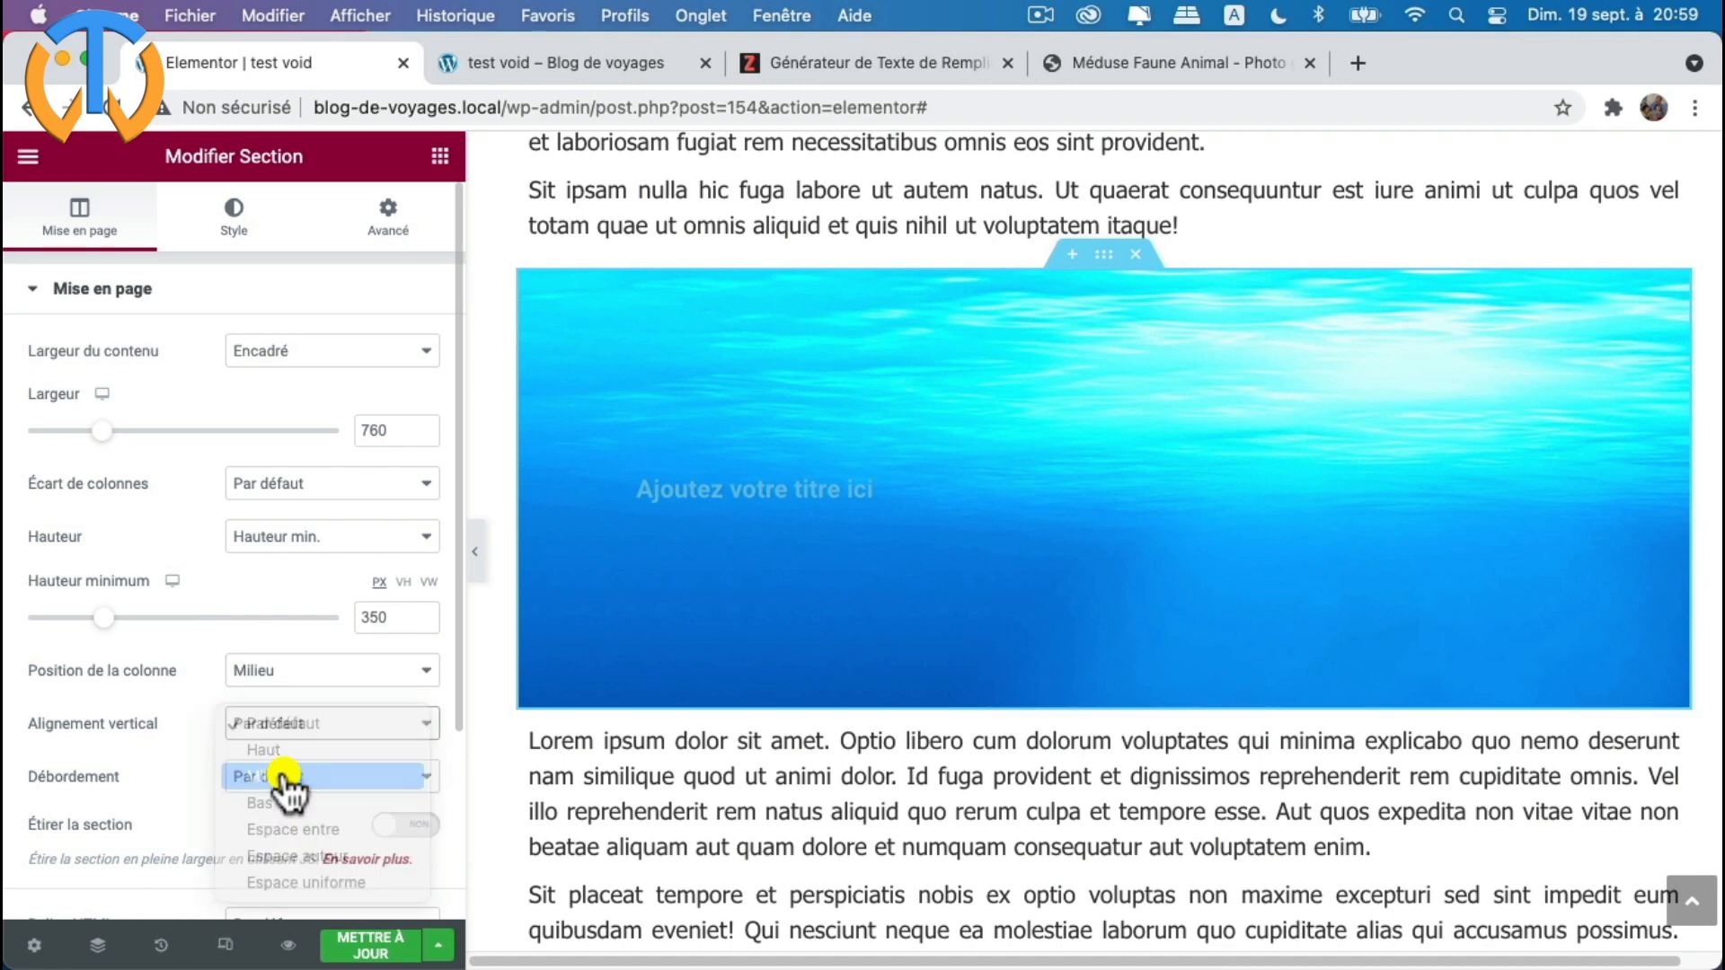
pyautogui.click(295, 783)
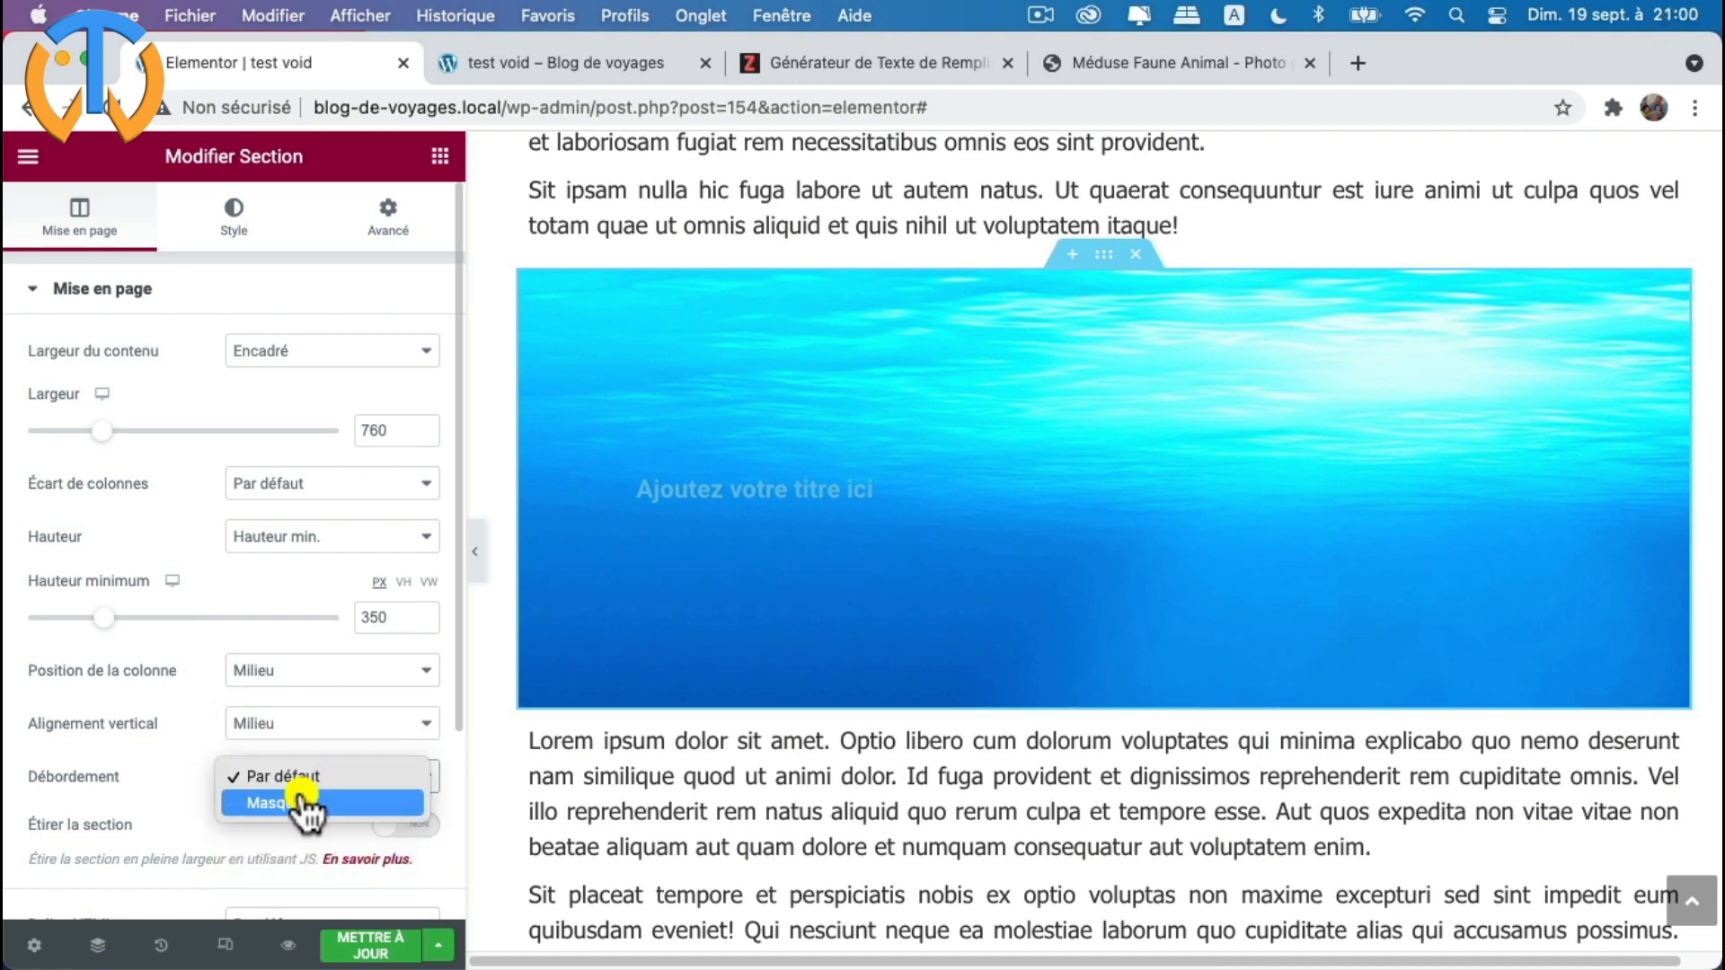
pyautogui.click(300, 775)
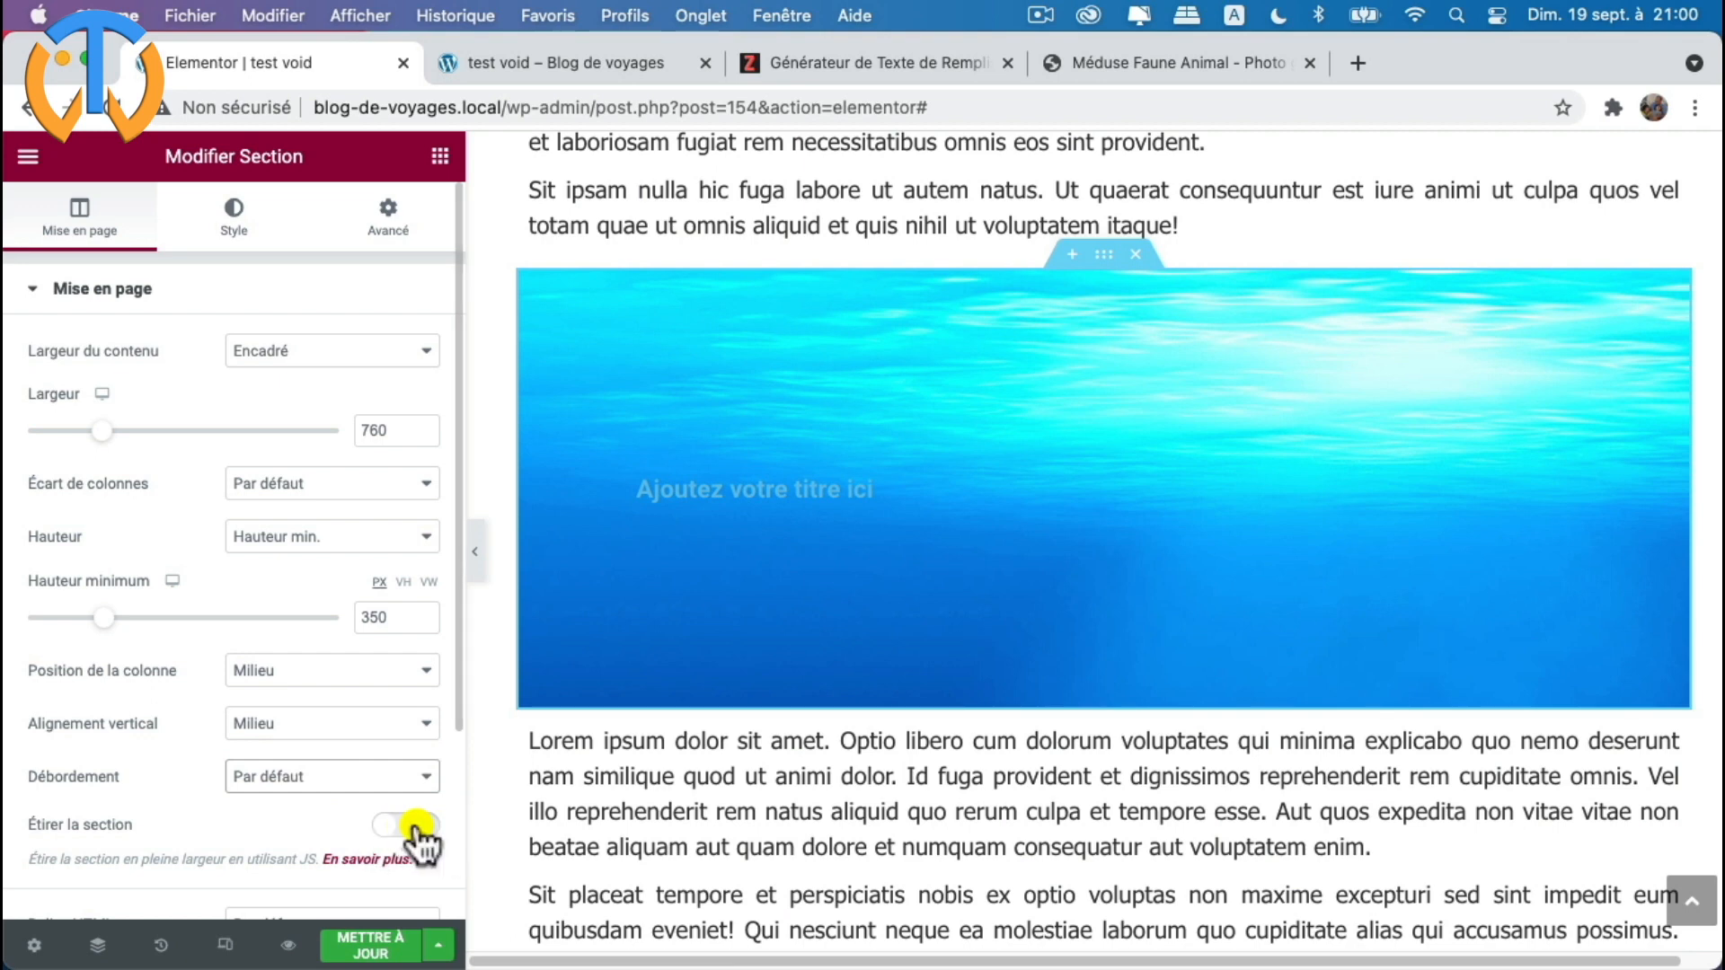
pyautogui.scroll(-5, 320, 783)
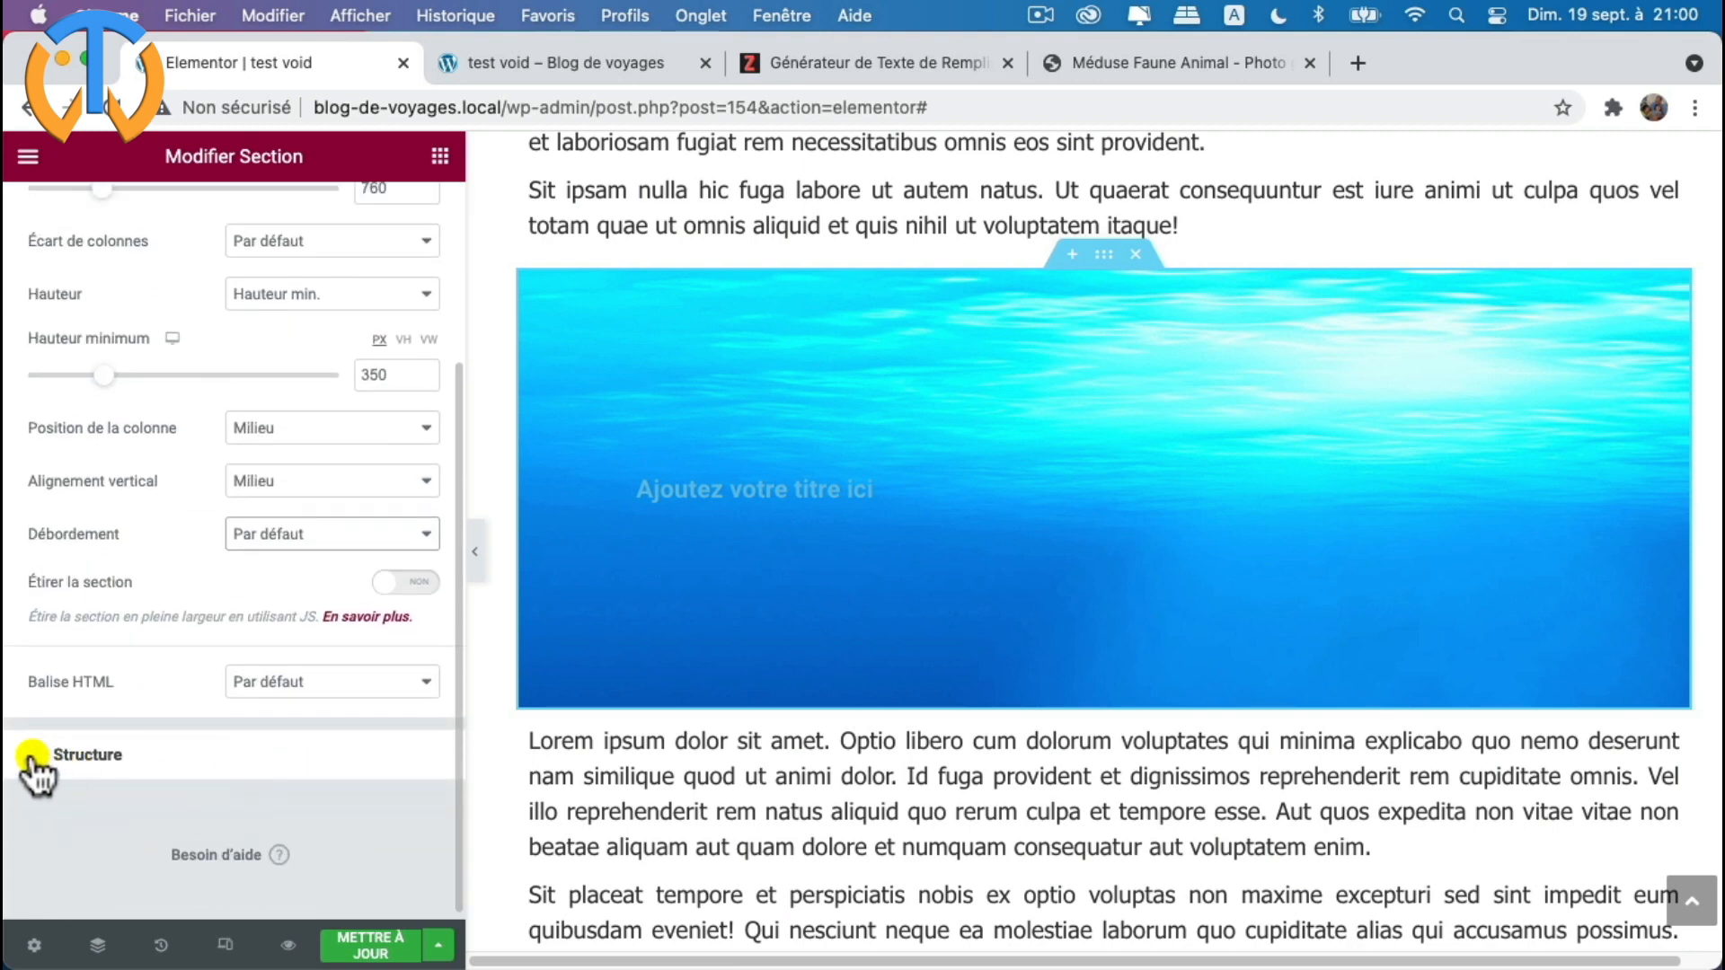
pyautogui.click(32, 768)
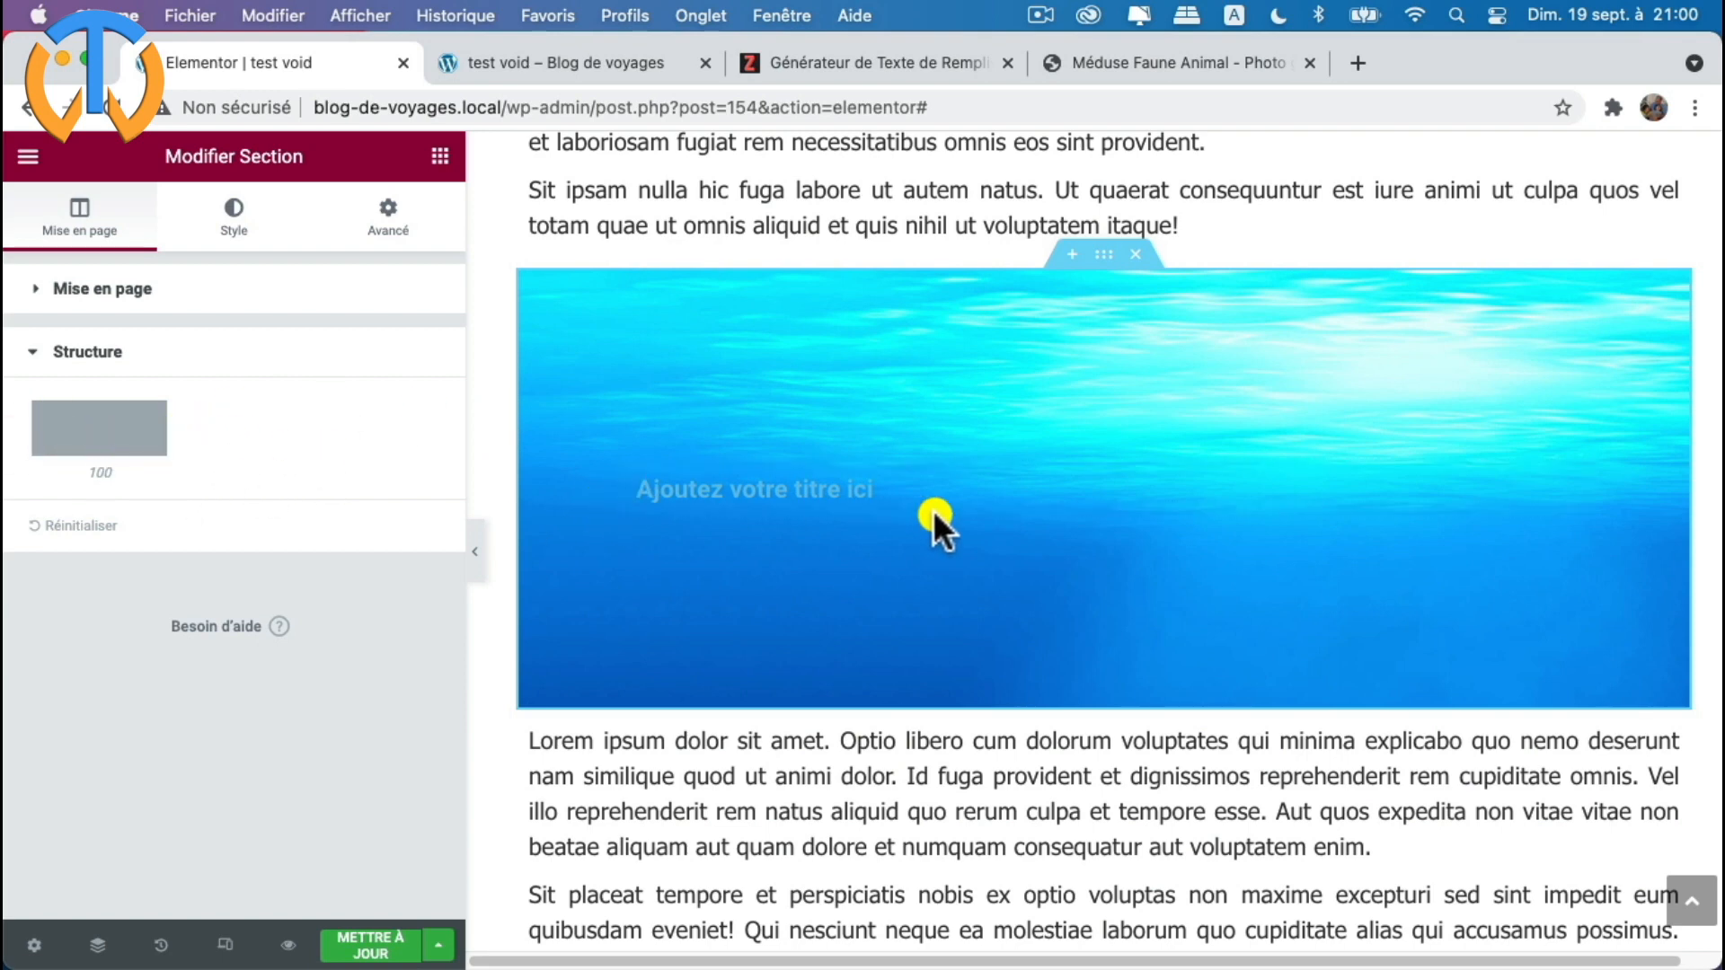
# - Set the jellyfish background image's position to Centre centré and leave Fichier joint at Par défaut
pyautogui.click(236, 225)
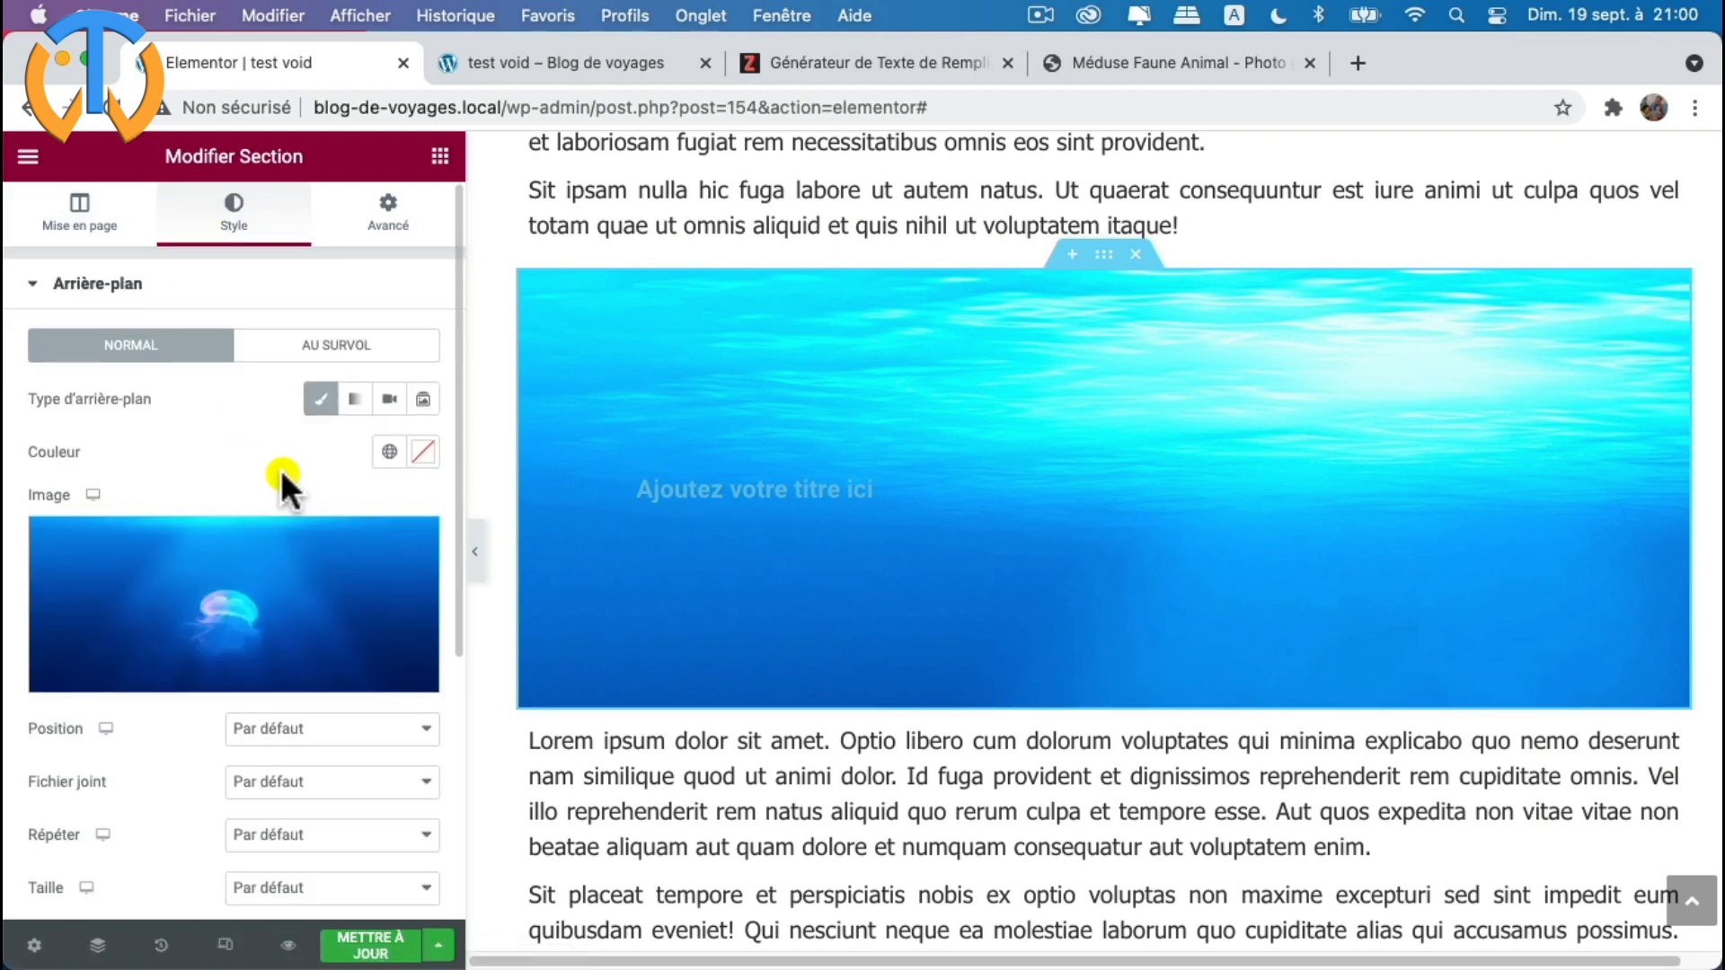
pyautogui.scroll(-3, 280, 469)
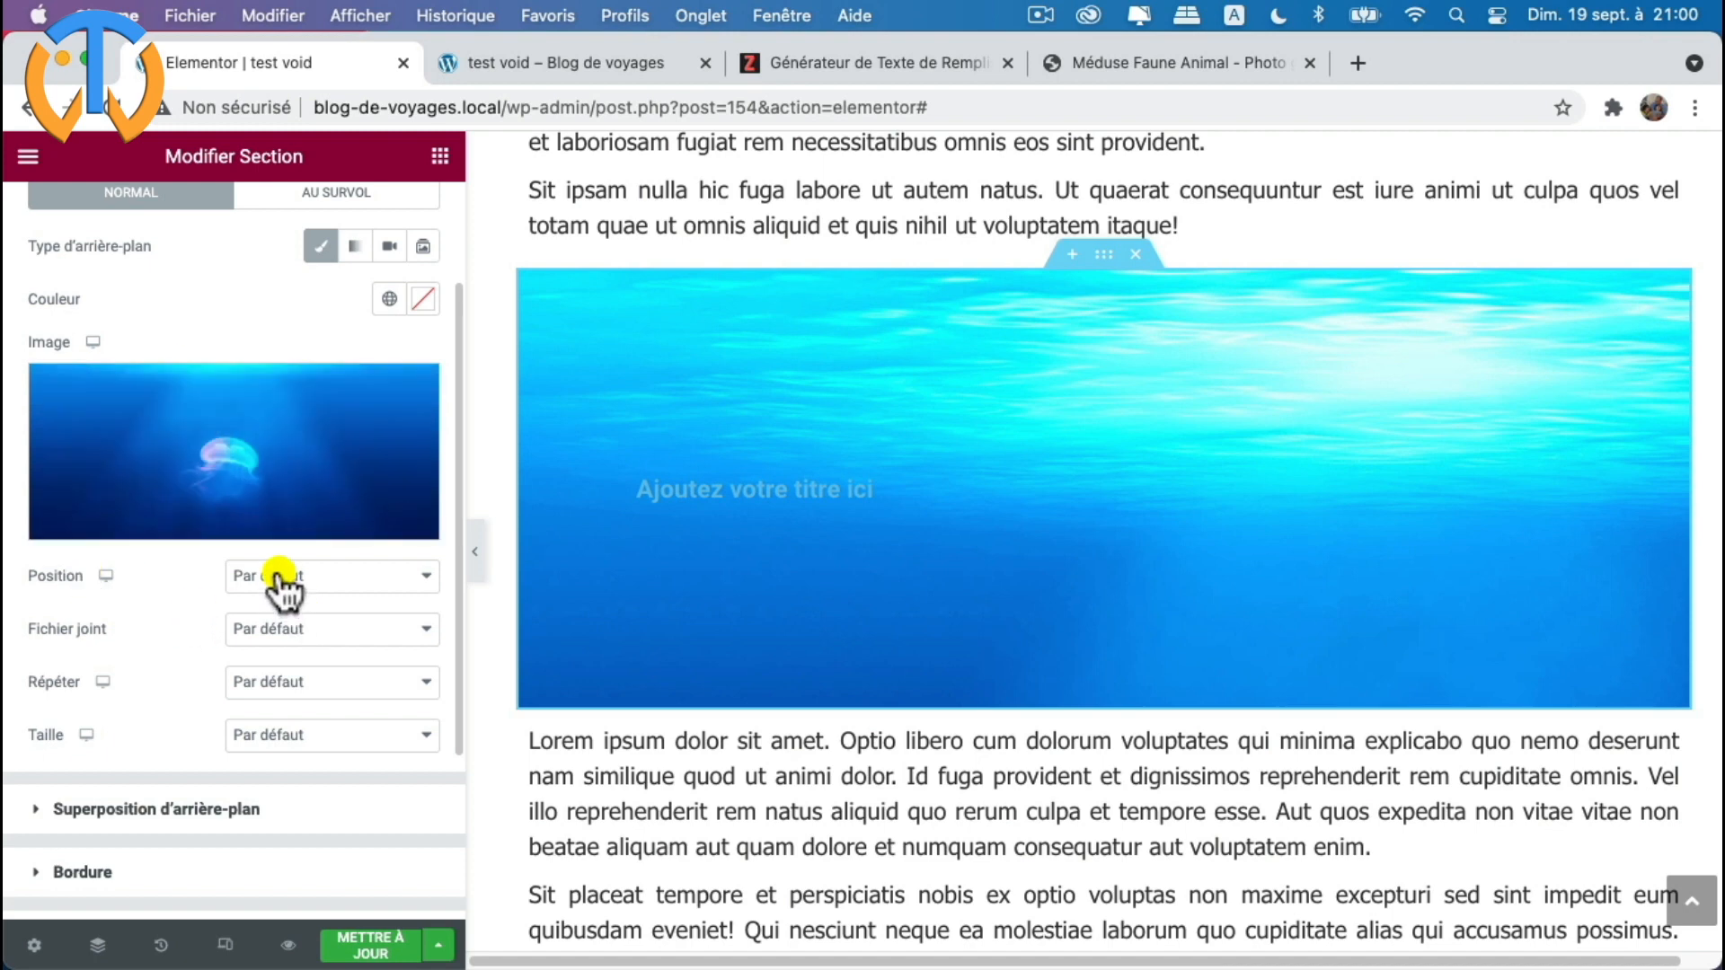
pyautogui.click(325, 589)
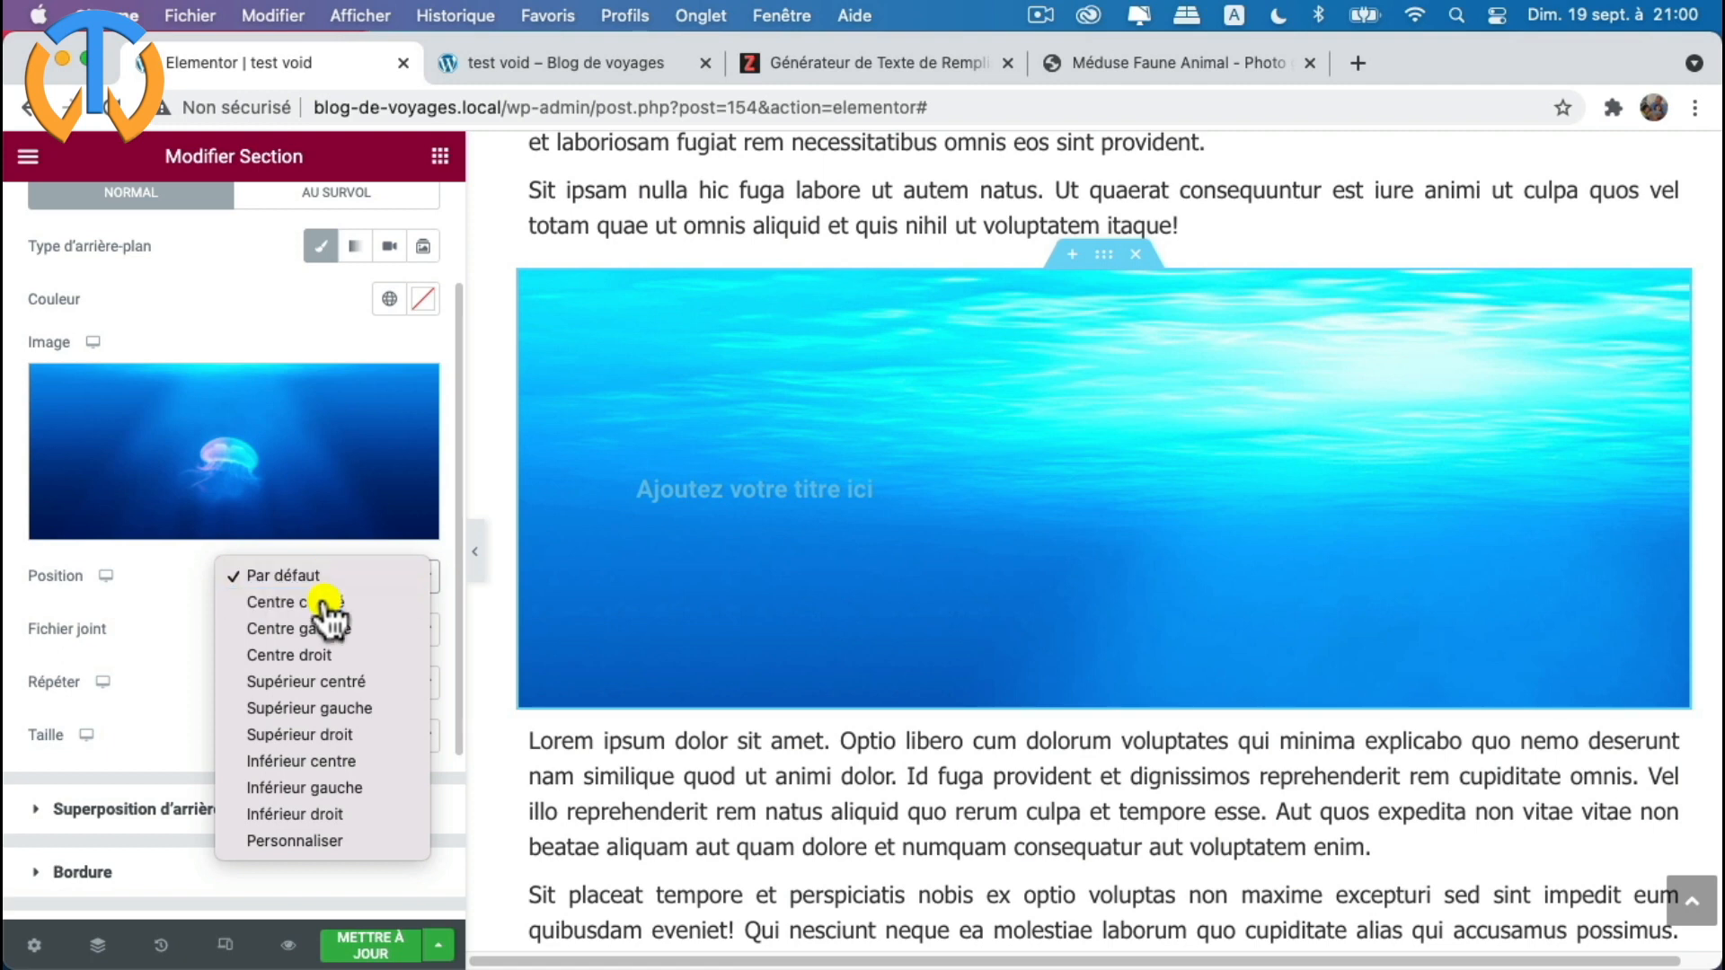
pyautogui.click(325, 602)
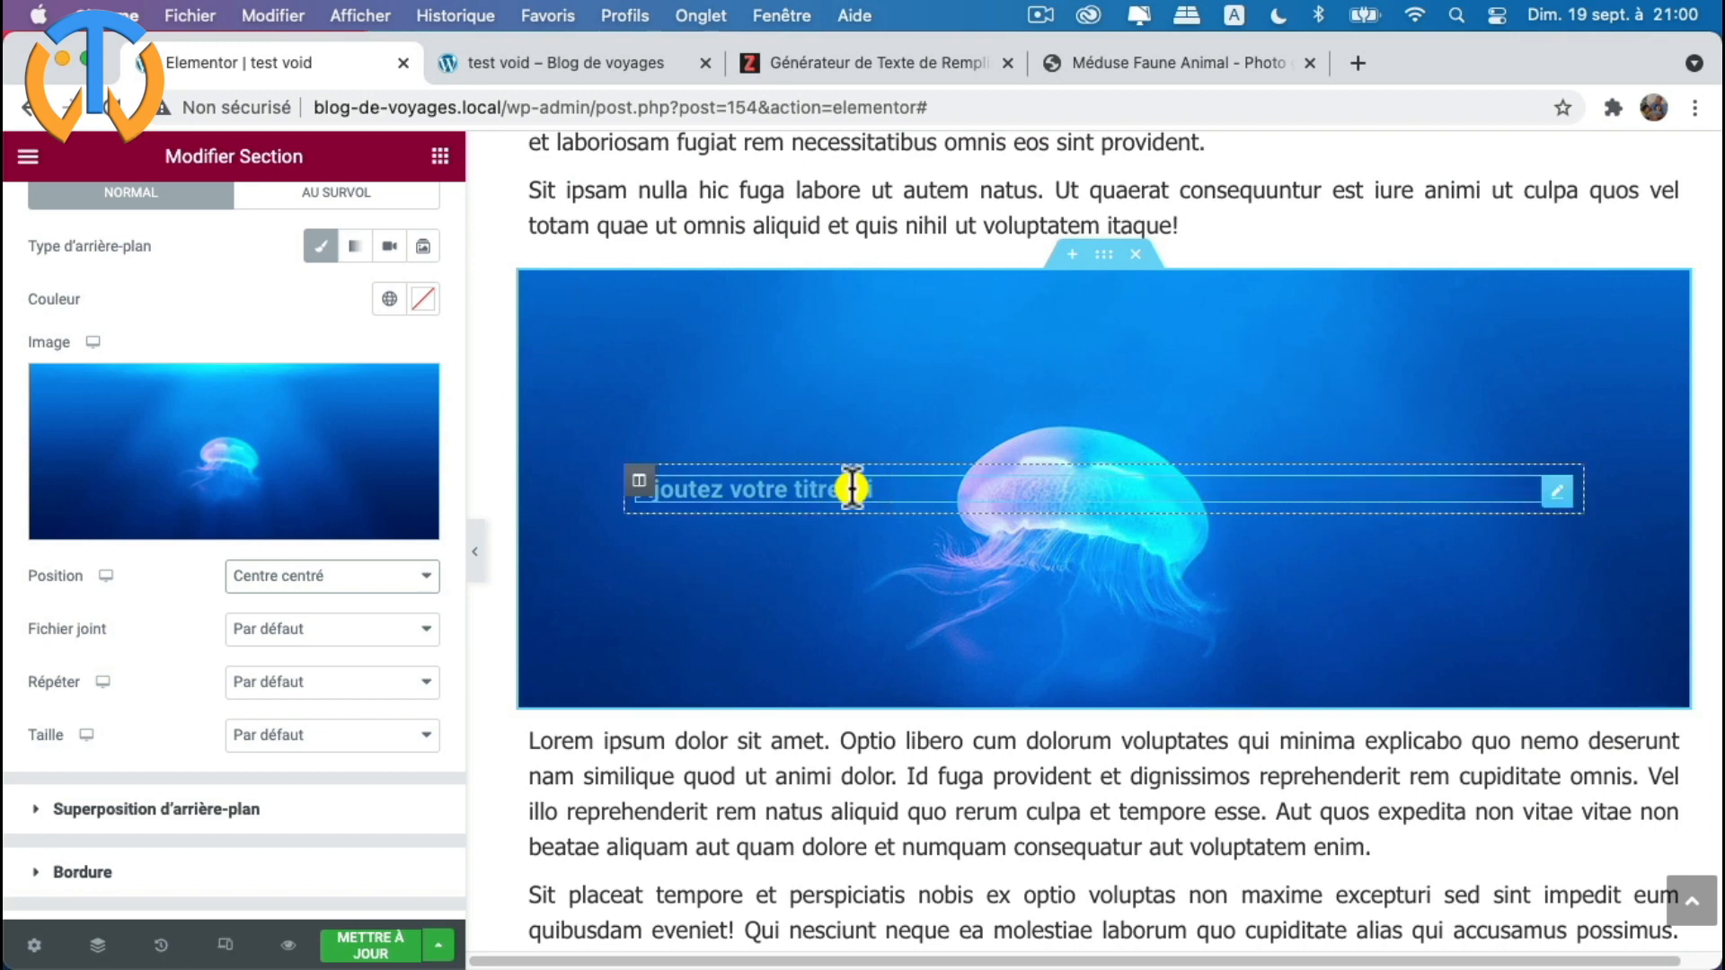
pyautogui.click(294, 633)
pyautogui.click(292, 629)
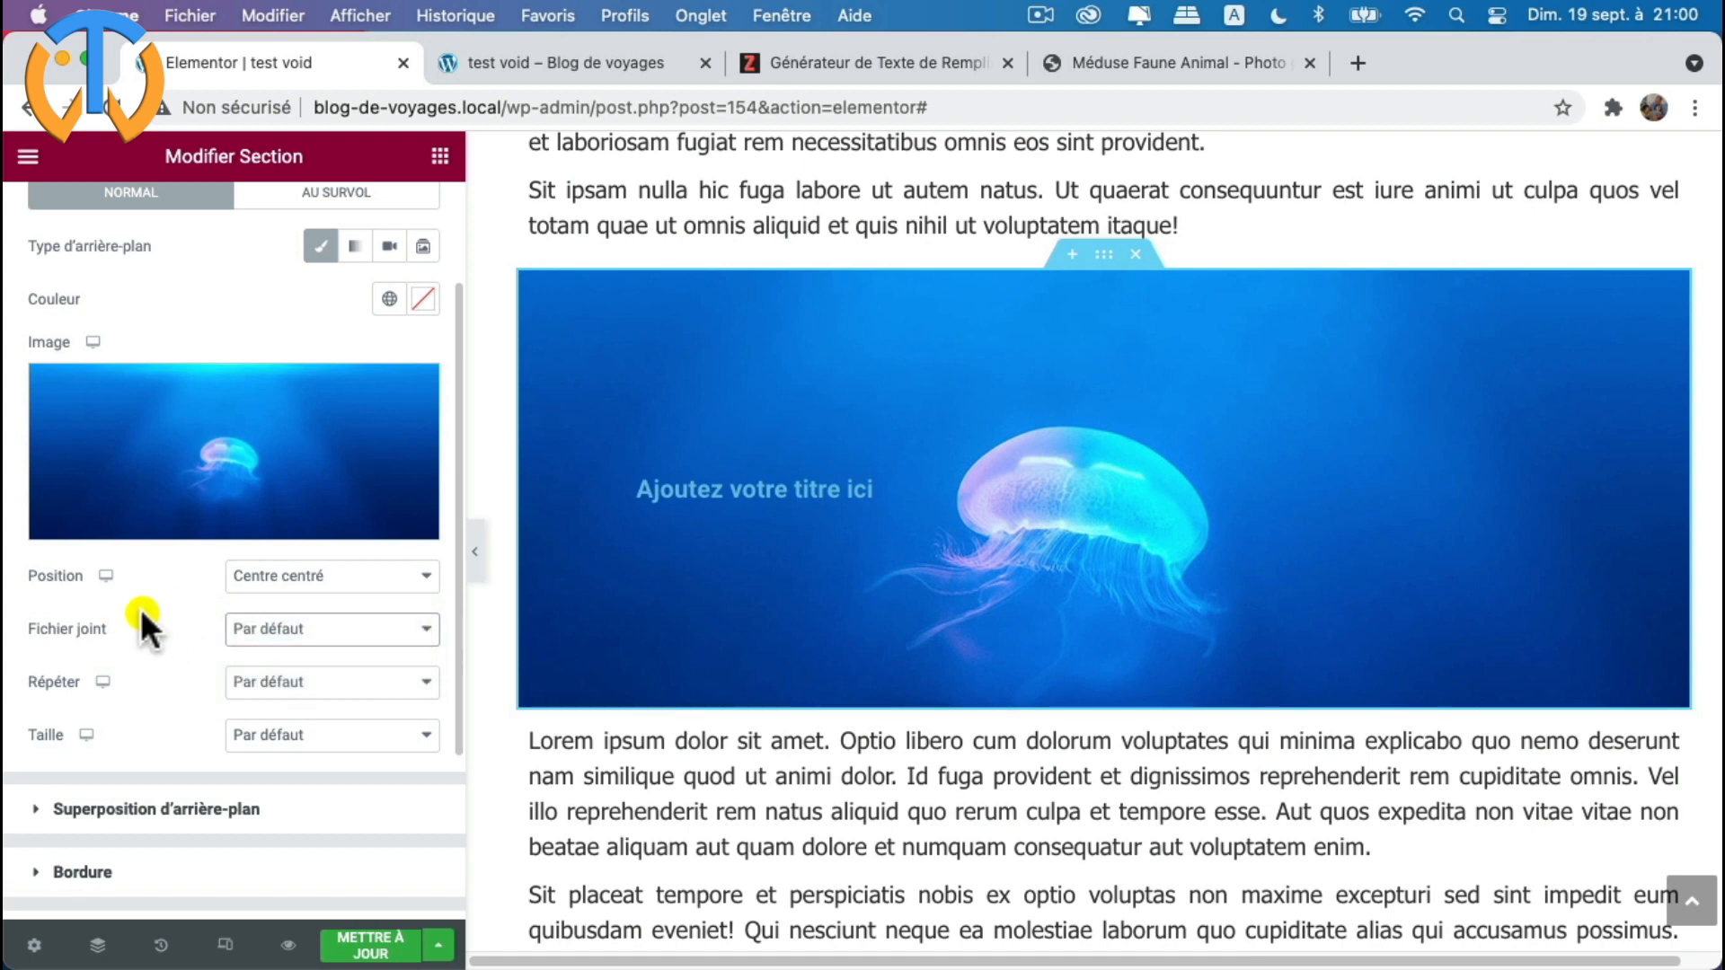
# - Set the jellyfish background image's Répéter option to Non-répété and its Taille to Couvrir
pyautogui.click(314, 692)
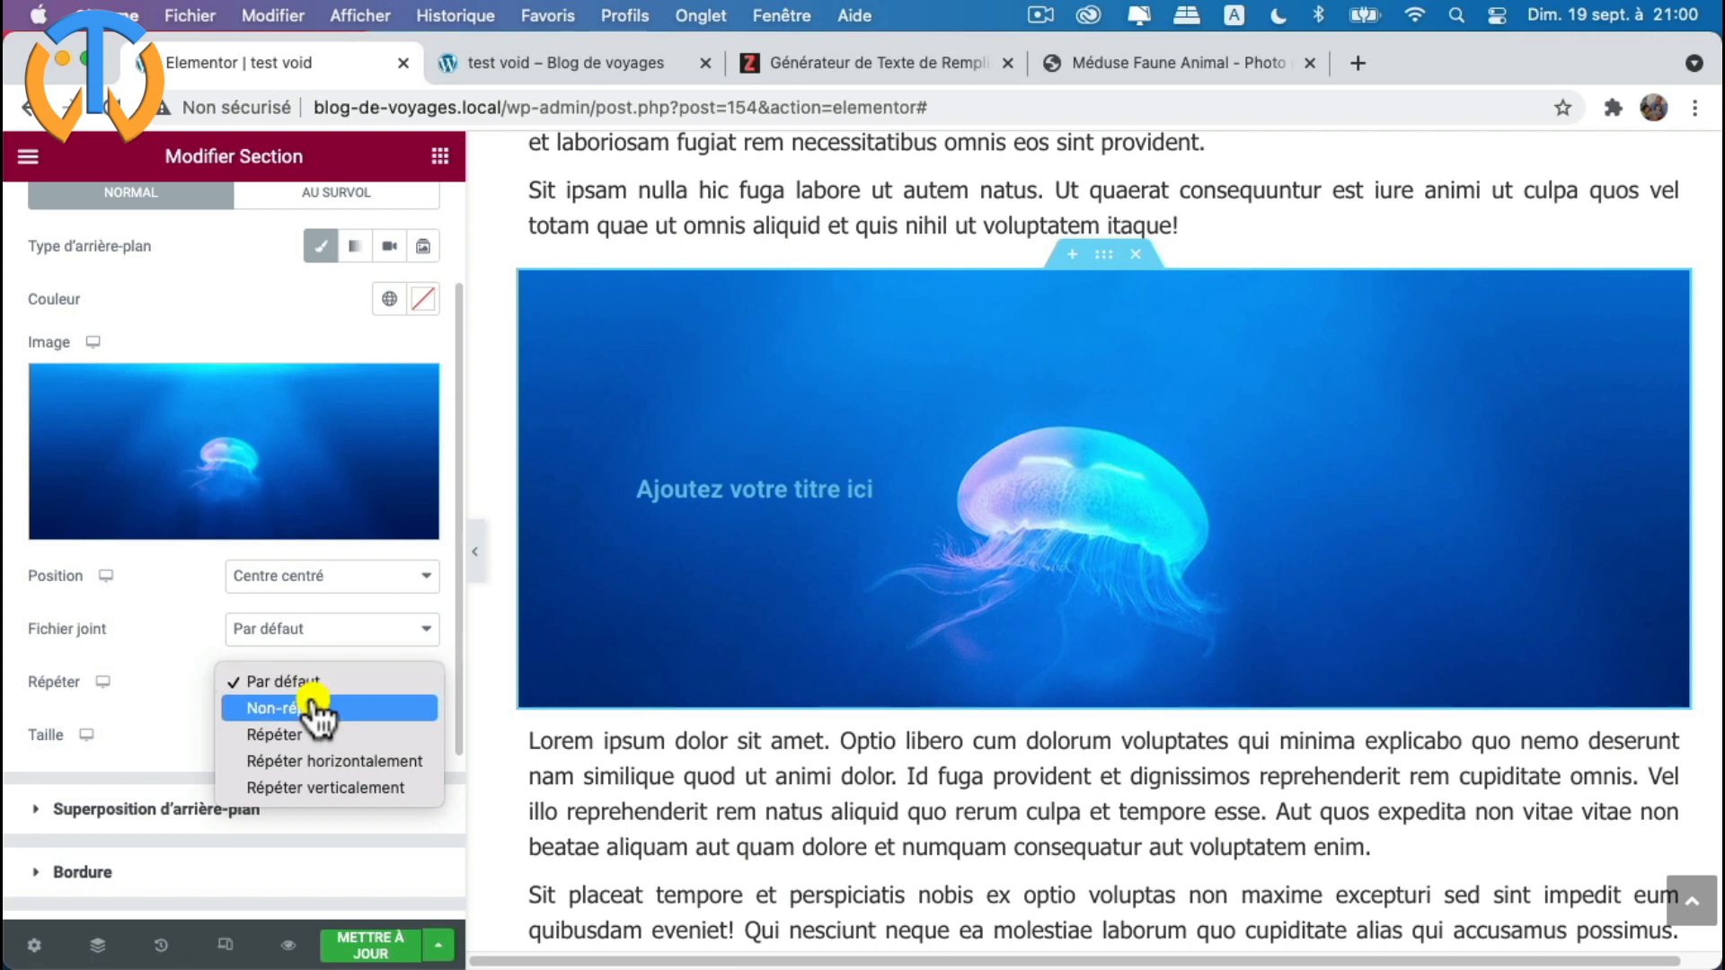
pyautogui.click(316, 708)
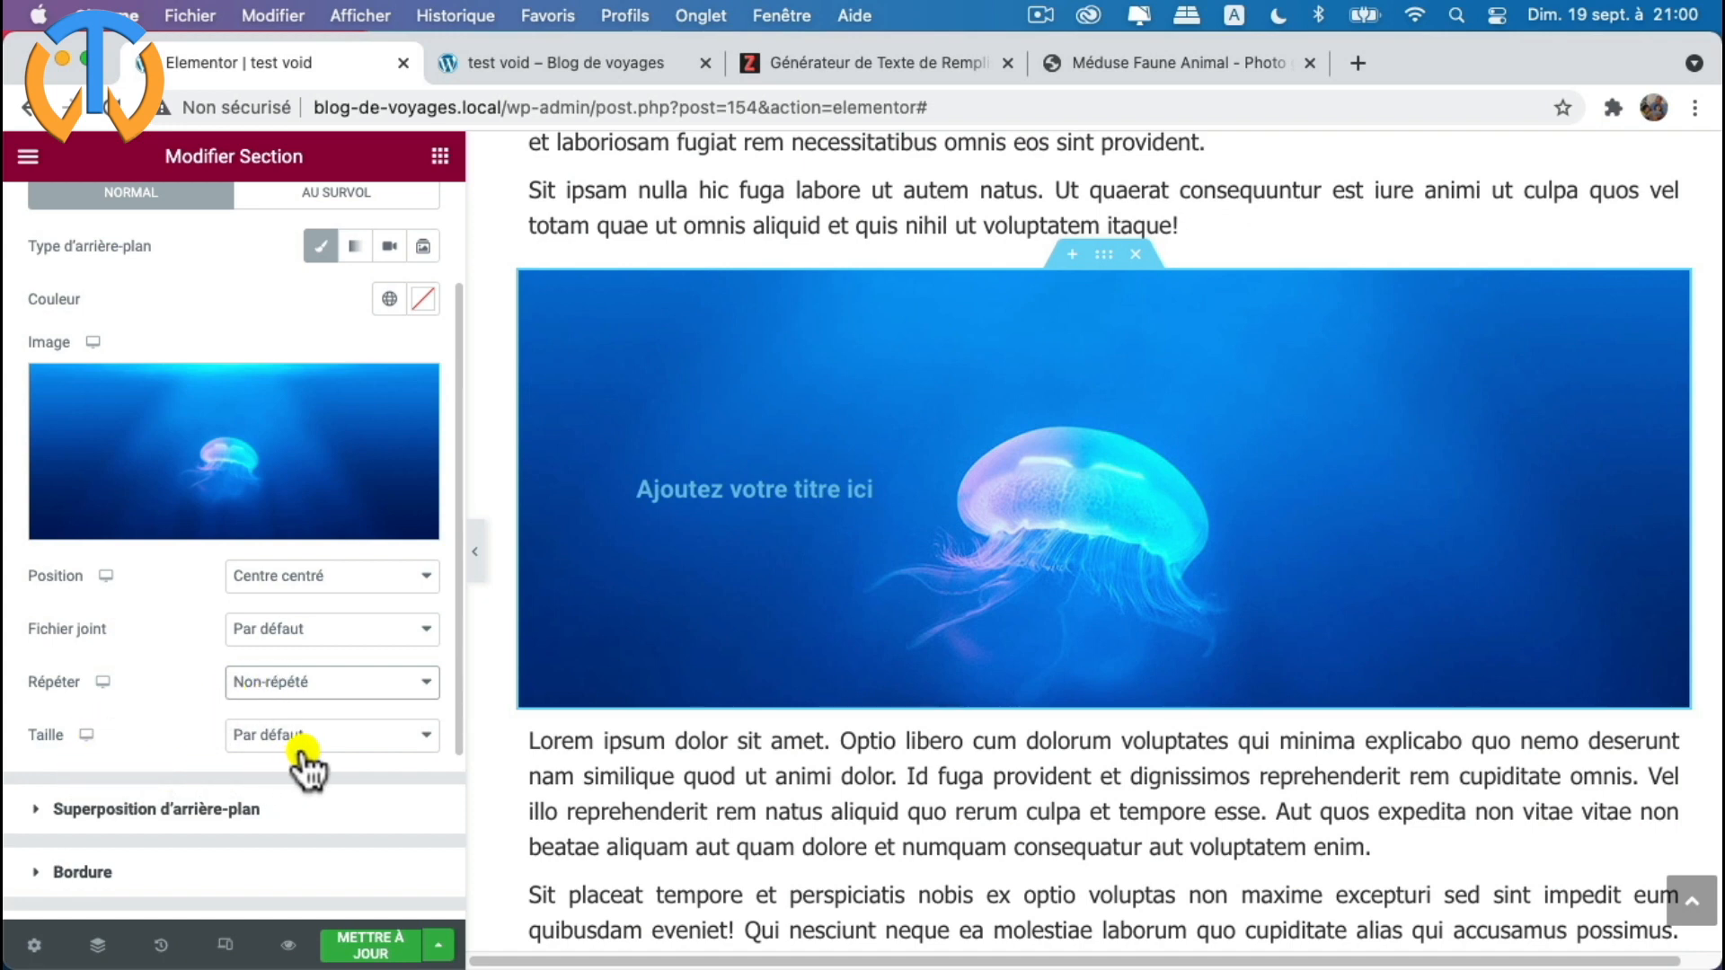
pyautogui.click(314, 735)
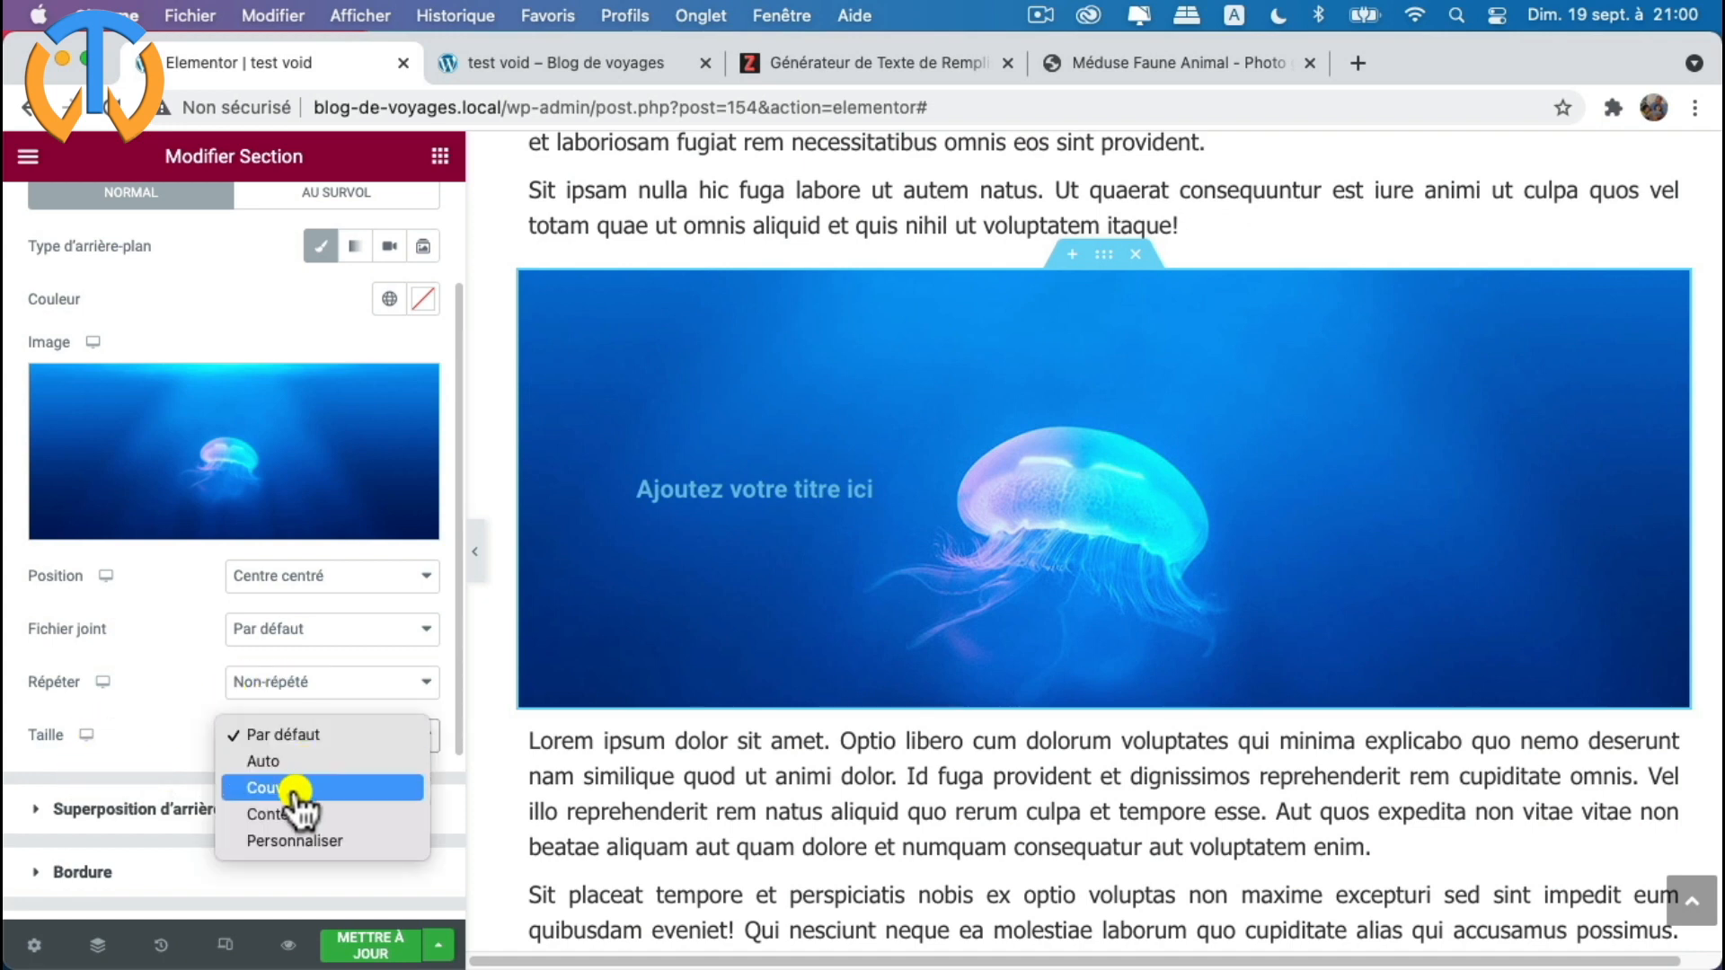
pyautogui.click(293, 788)
# - Try the contain size option on the jellyfish background image and set Taille back to Couvrir
pyautogui.click(331, 747)
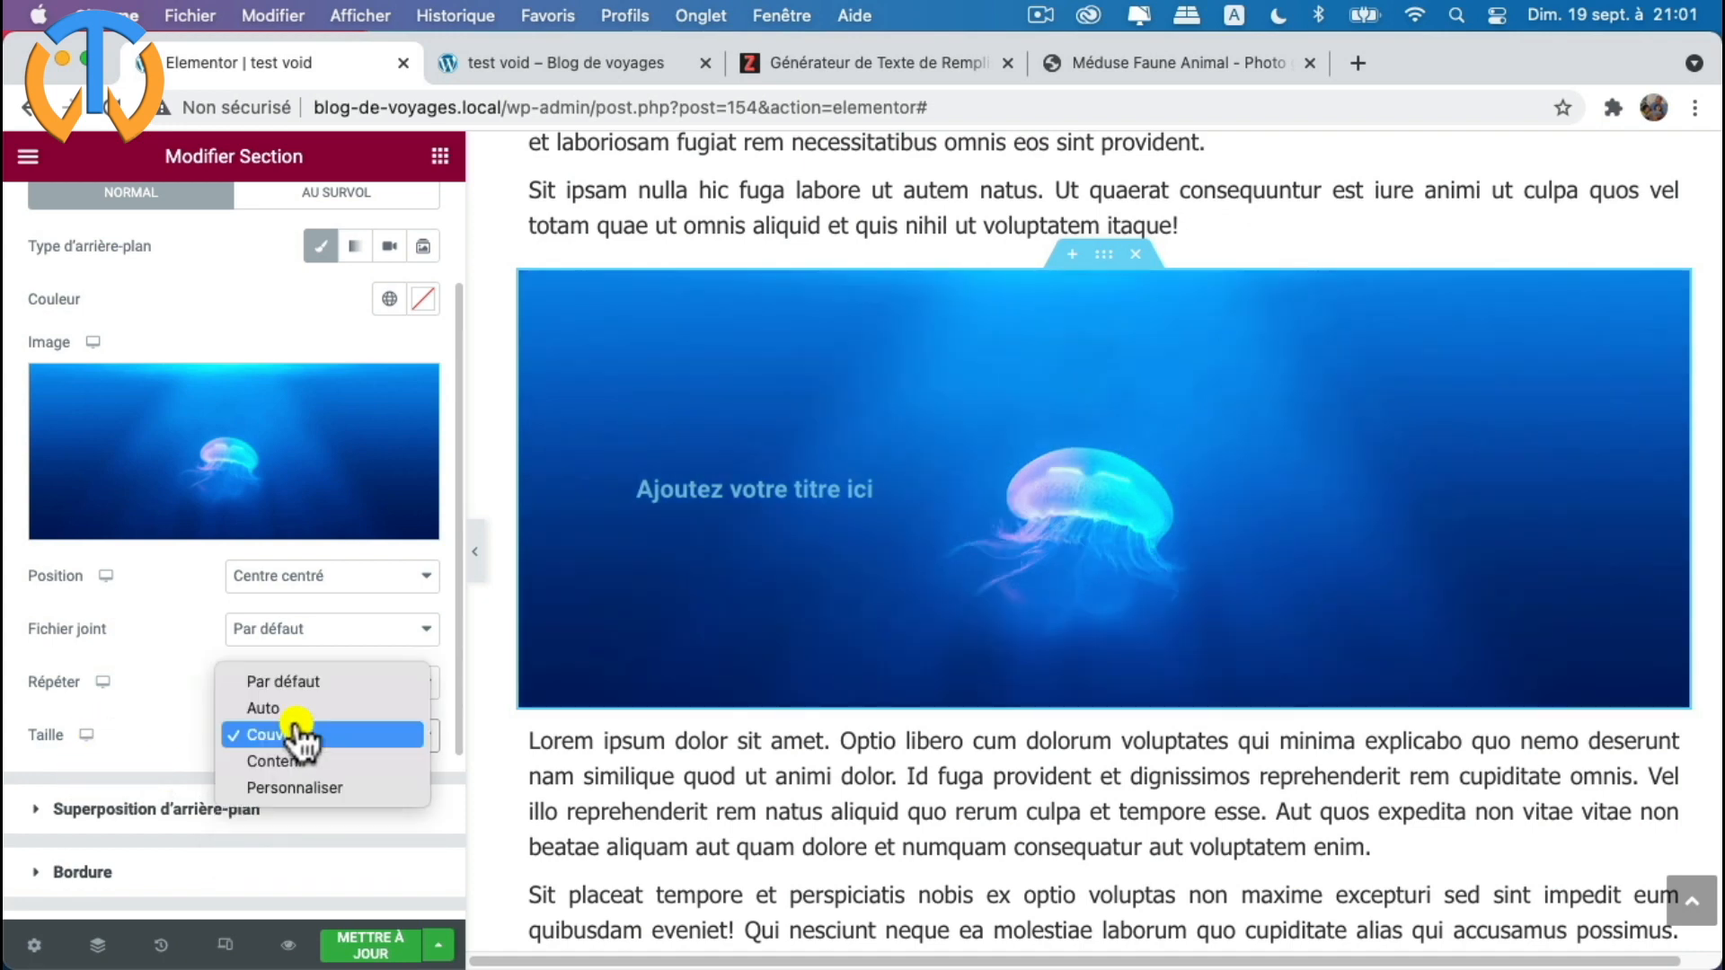
pyautogui.click(292, 762)
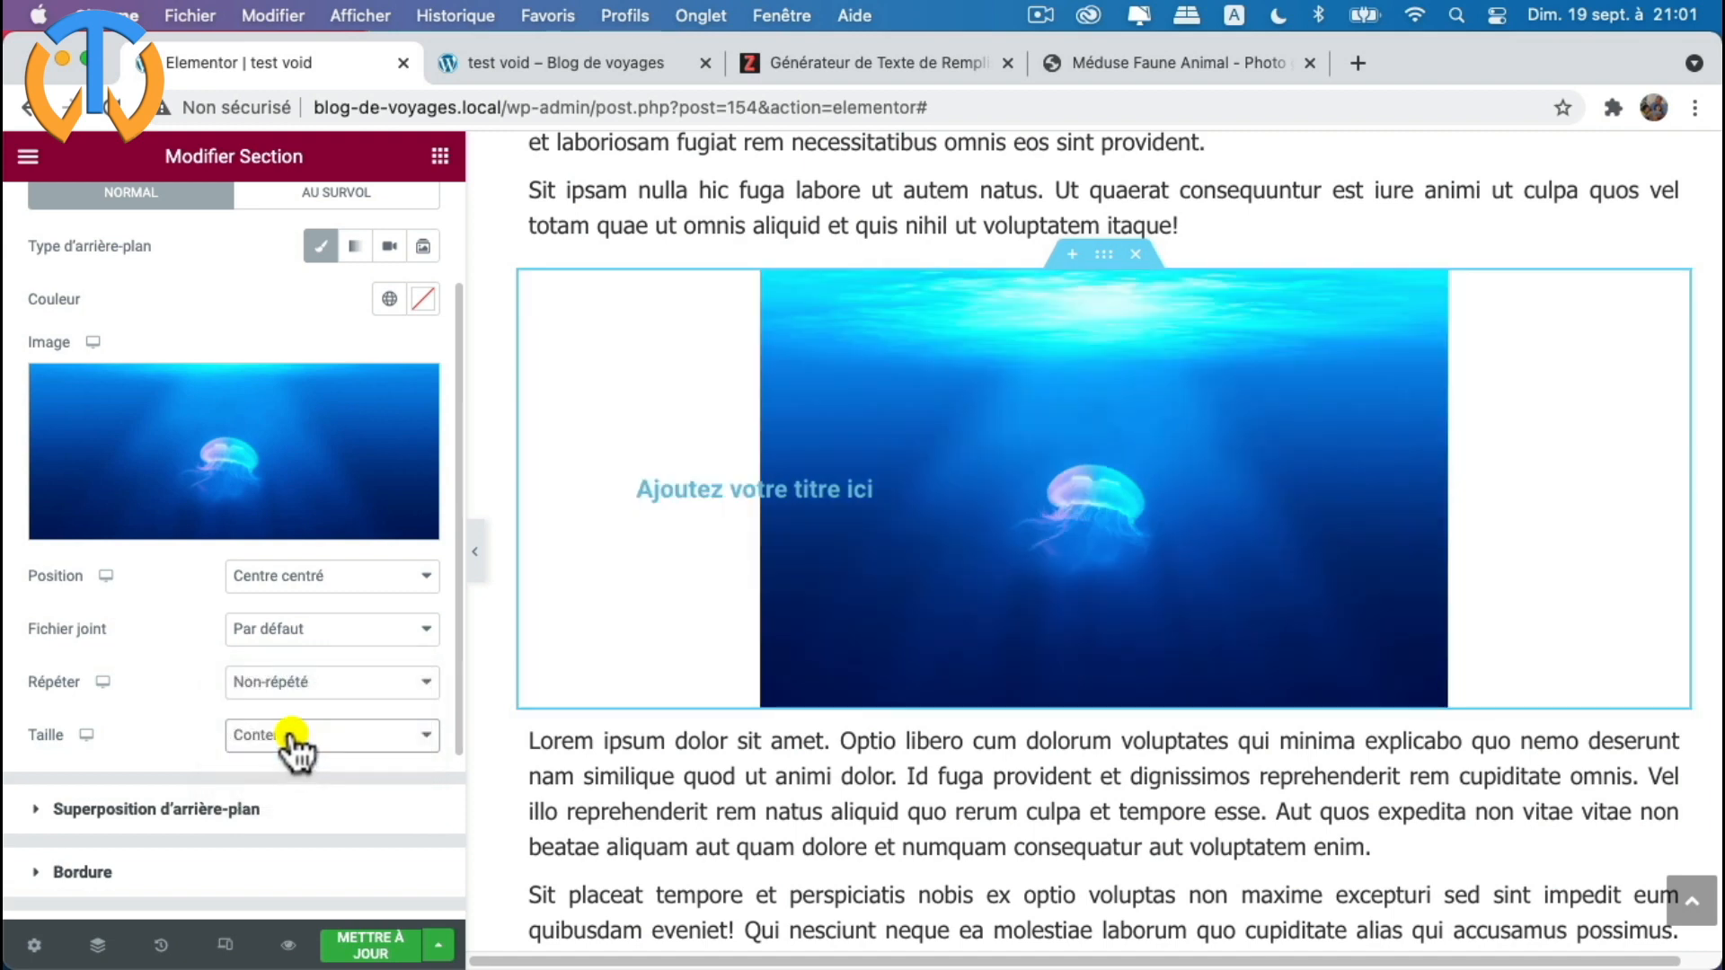
pyautogui.click(292, 737)
pyautogui.click(286, 710)
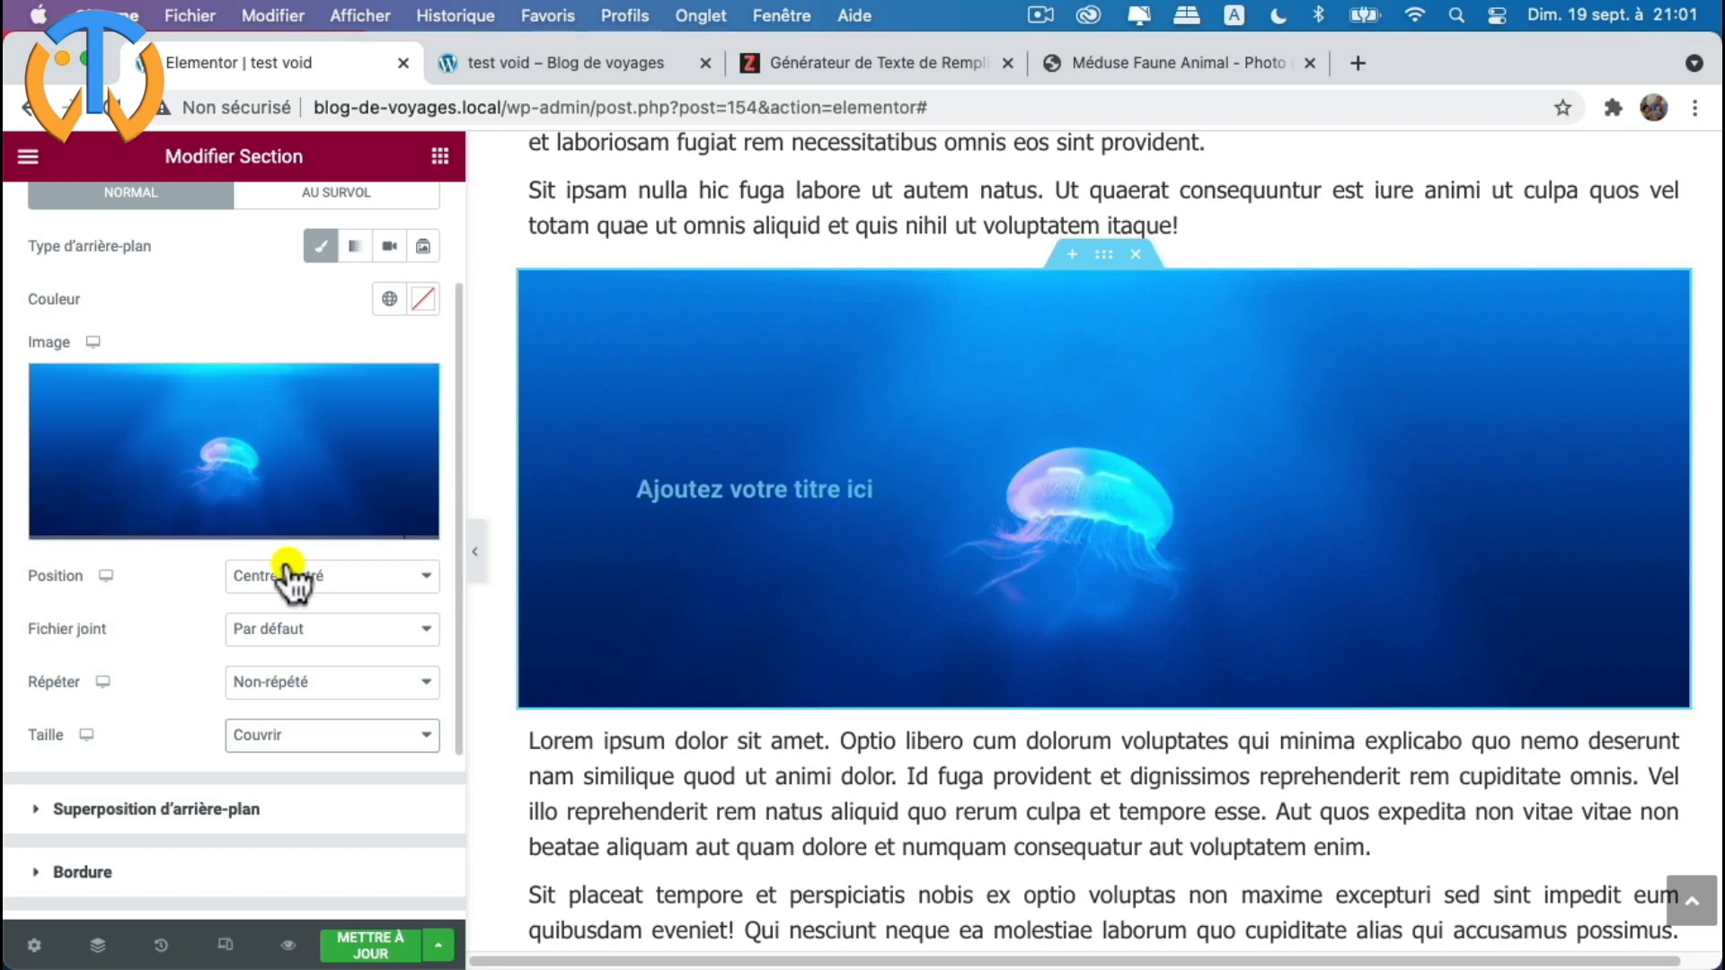
# - Try Défilement as the jellyfish background's Fichier joint setting and update the page
pyautogui.click(328, 640)
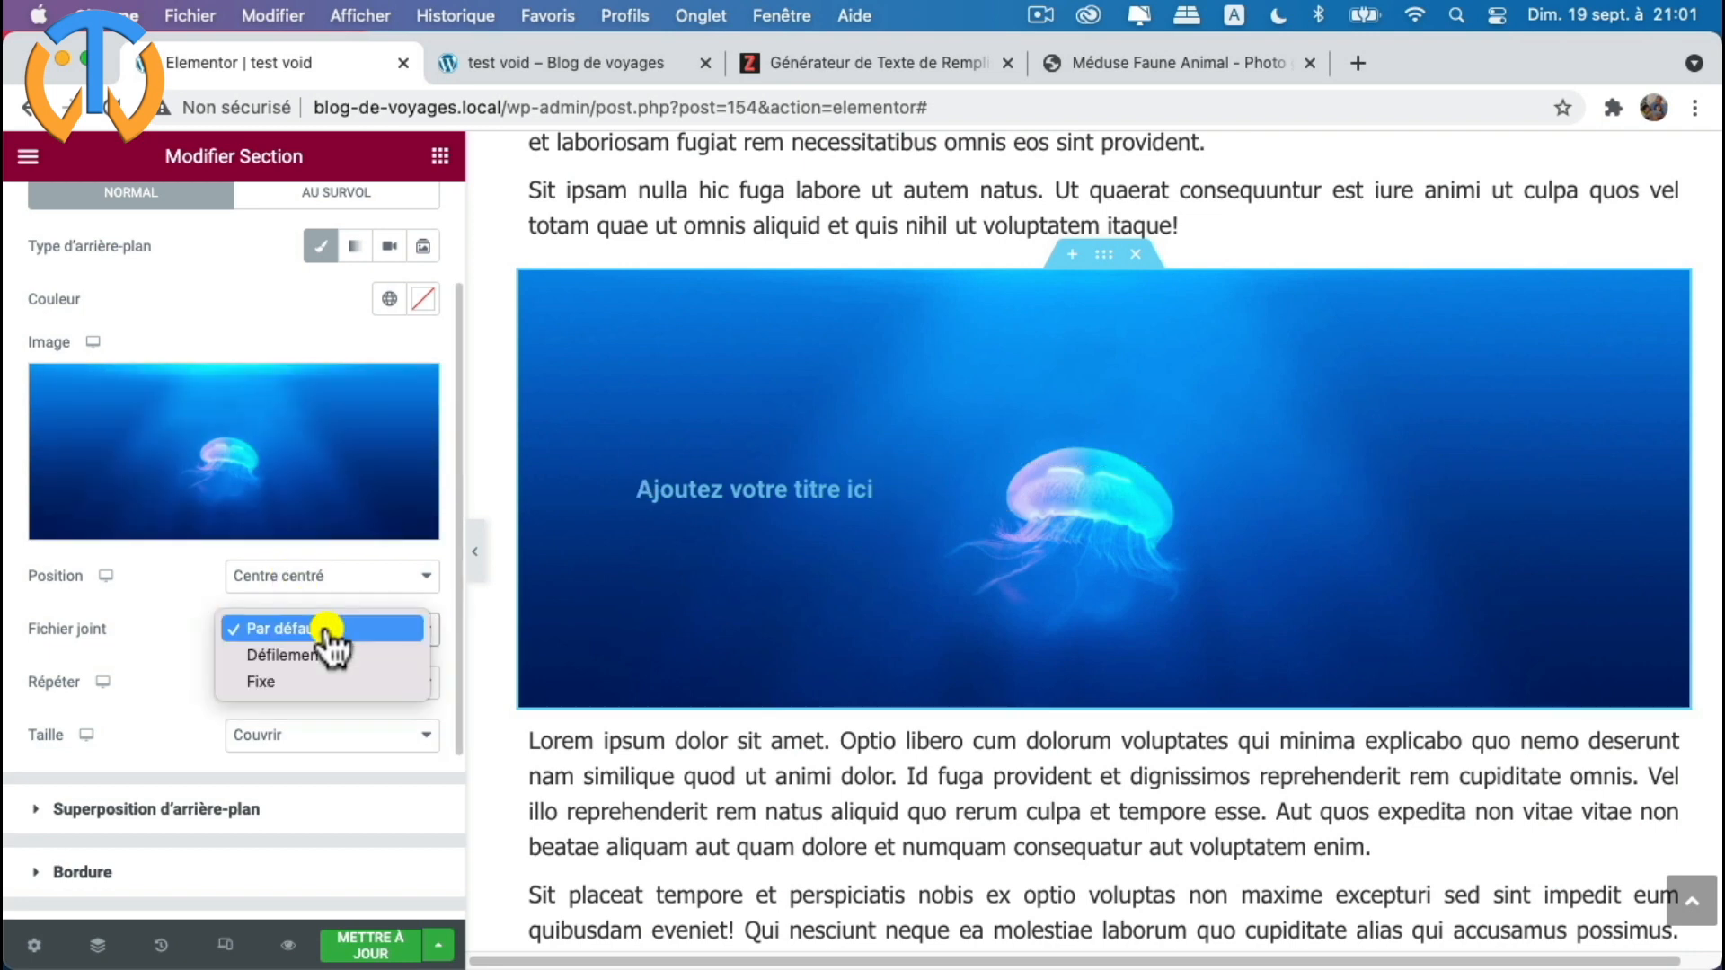
pyautogui.click(328, 631)
pyautogui.click(330, 640)
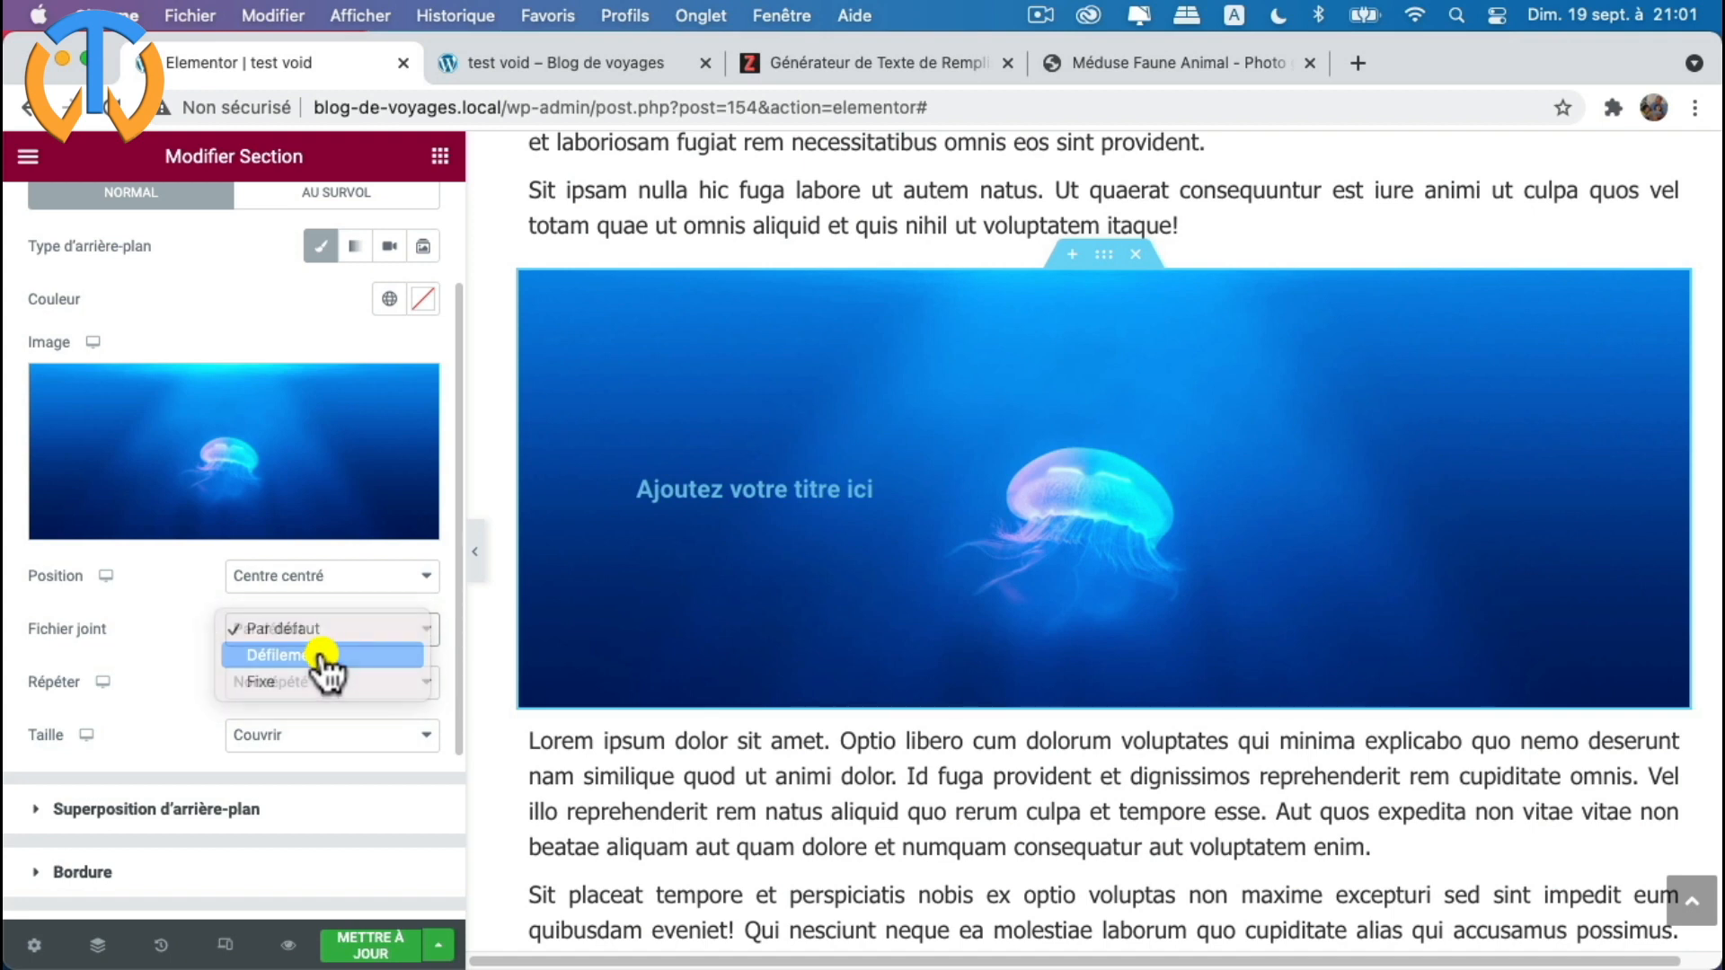
pyautogui.click(323, 656)
pyautogui.scroll(-1, 726, 597)
pyautogui.scroll(5, 724, 593)
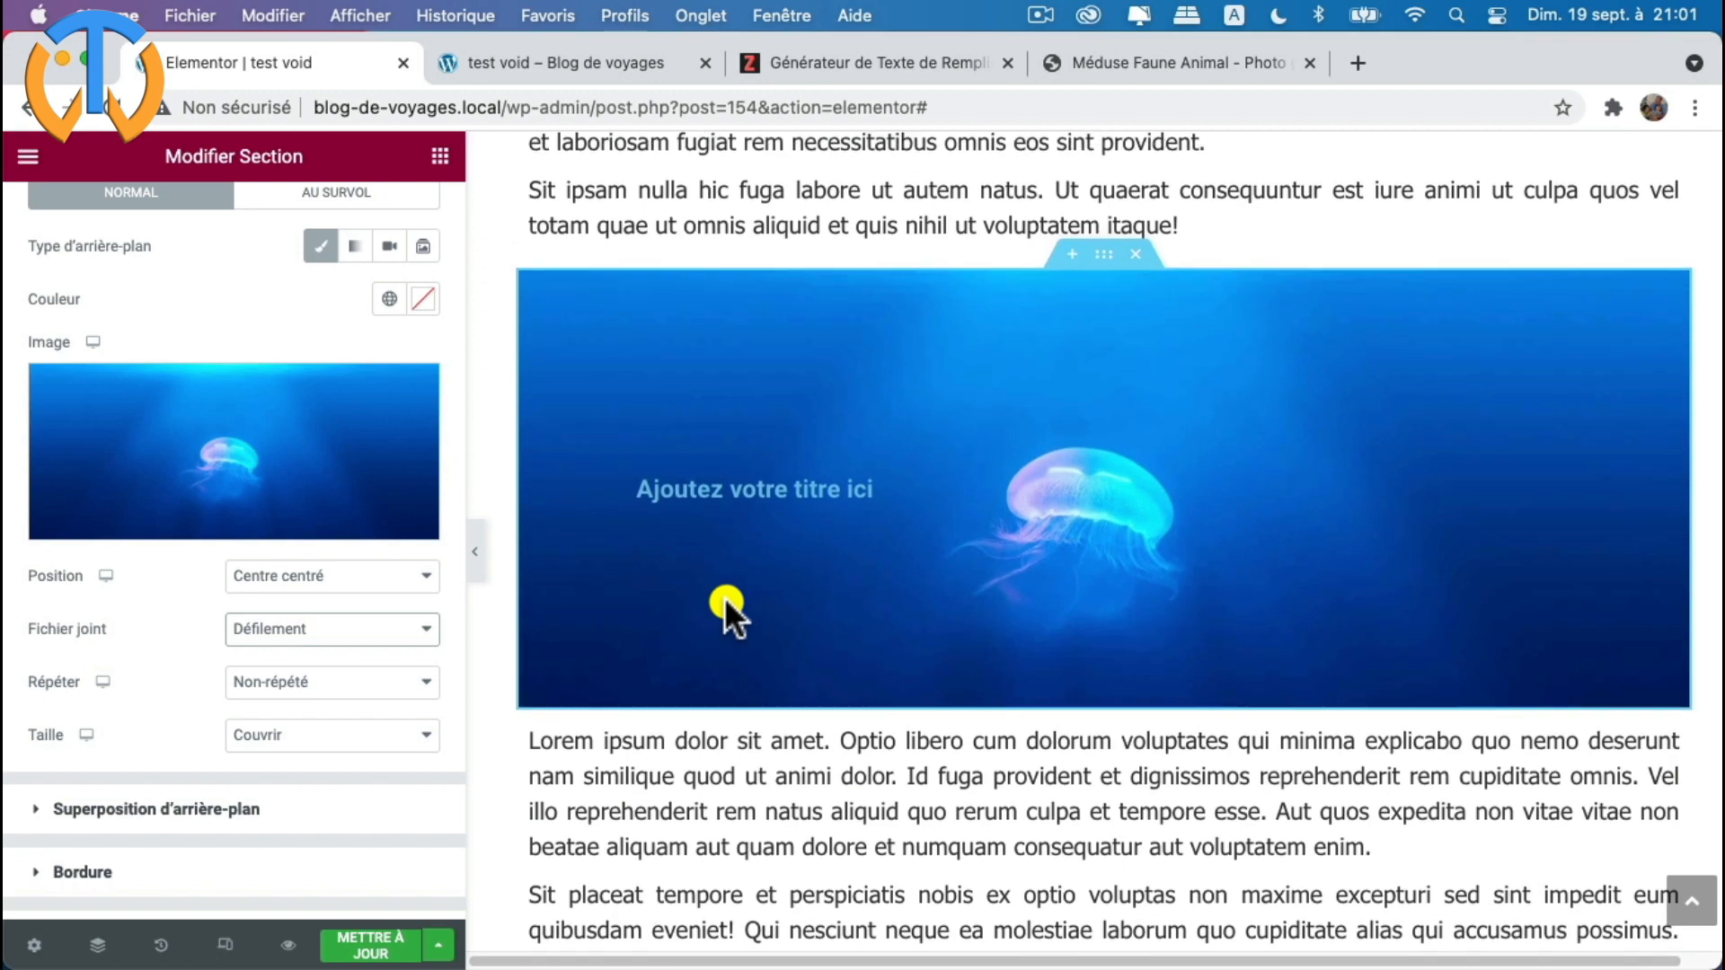
pyautogui.scroll(-3, 724, 600)
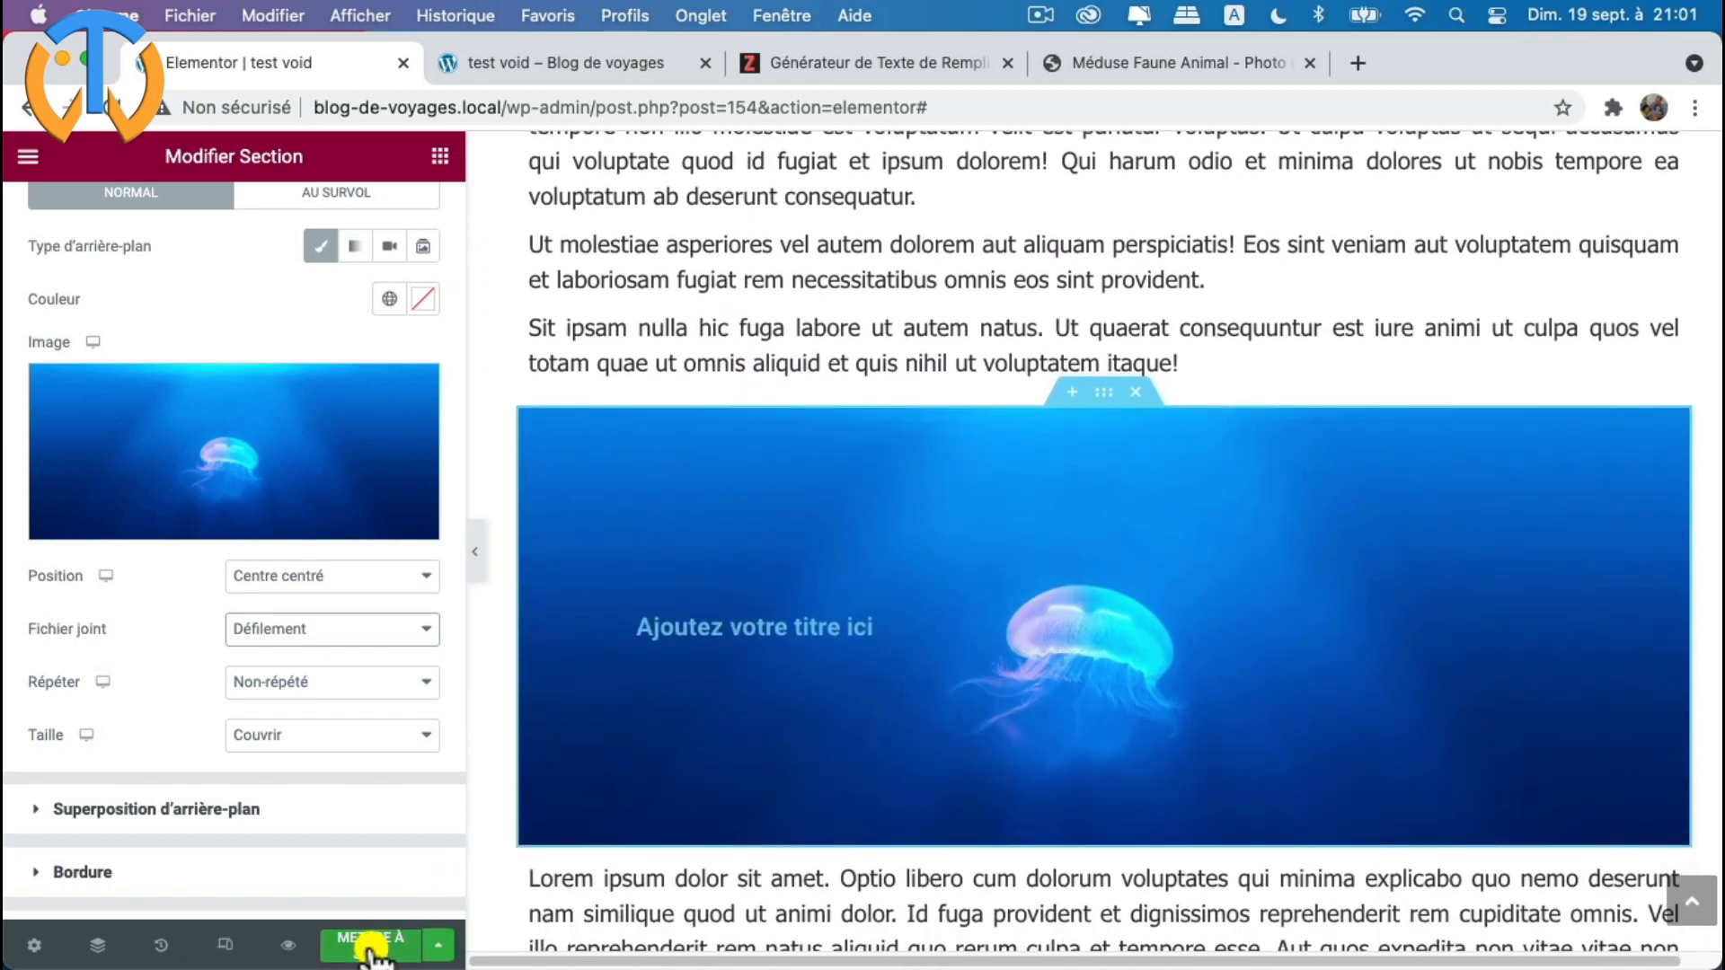
pyautogui.click(372, 948)
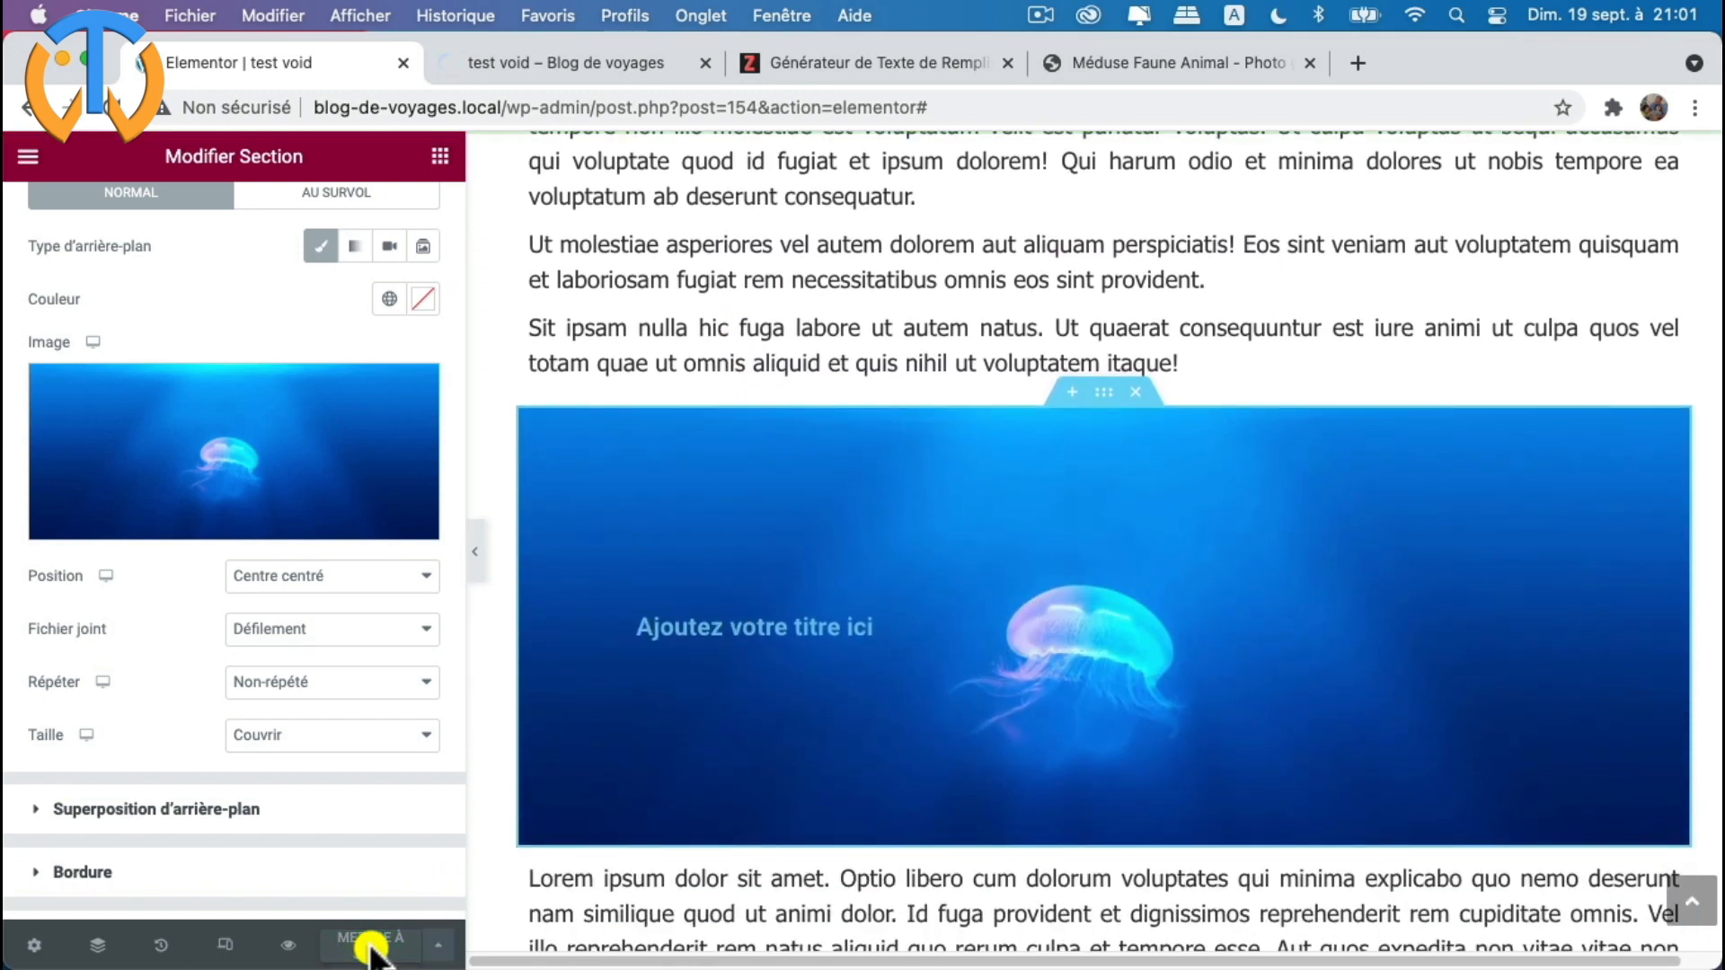
# - Examine how the jellyfish background moves between the two text blocks on the test void preview page
pyautogui.click(631, 61)
pyautogui.scroll(-2, 1092, 491)
pyautogui.scroll(-6, 1092, 491)
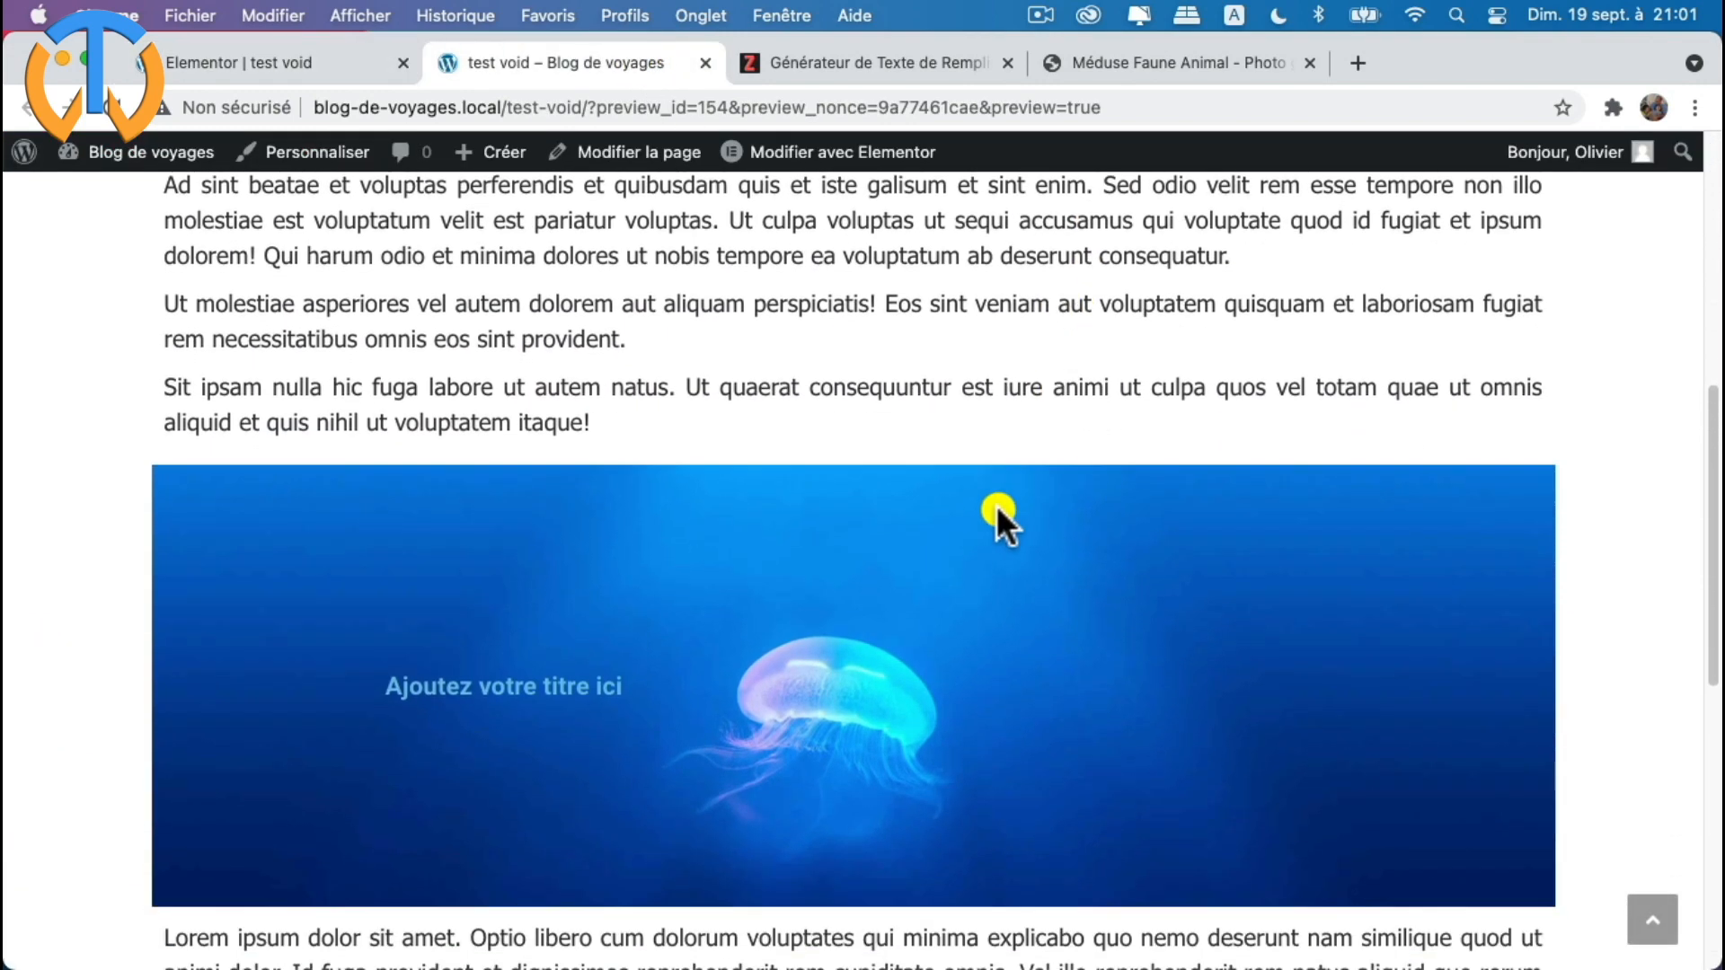
pyautogui.scroll(-1, 799, 368)
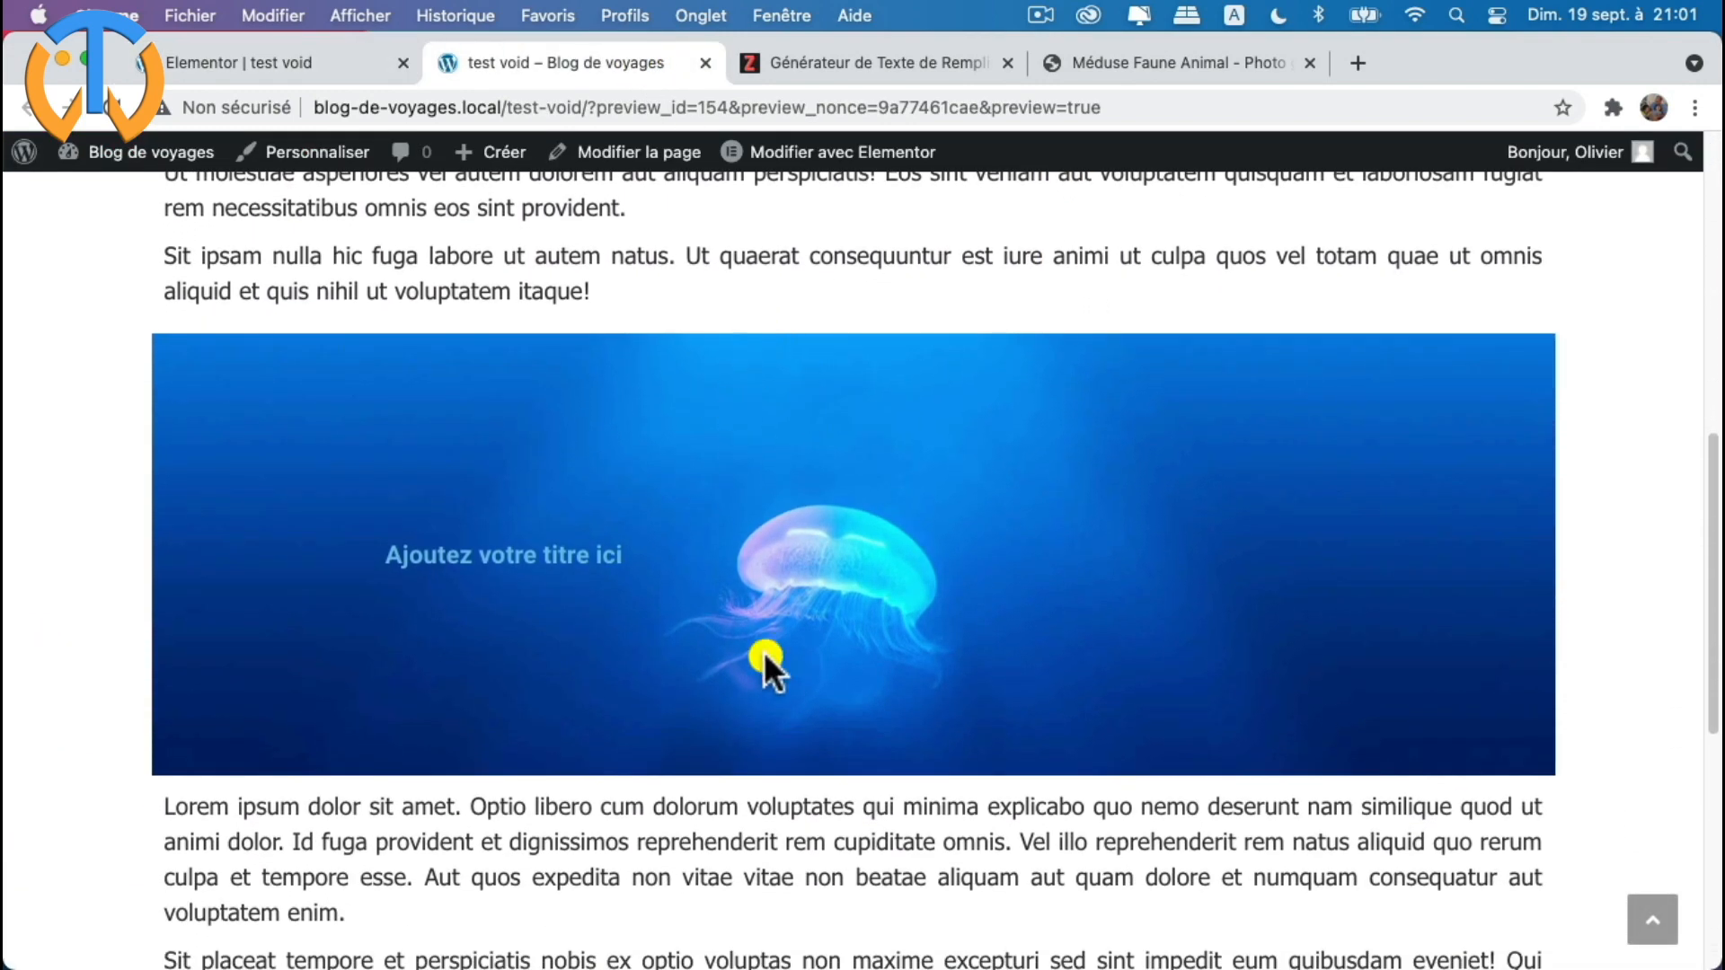
pyautogui.scroll(-4, 768, 677)
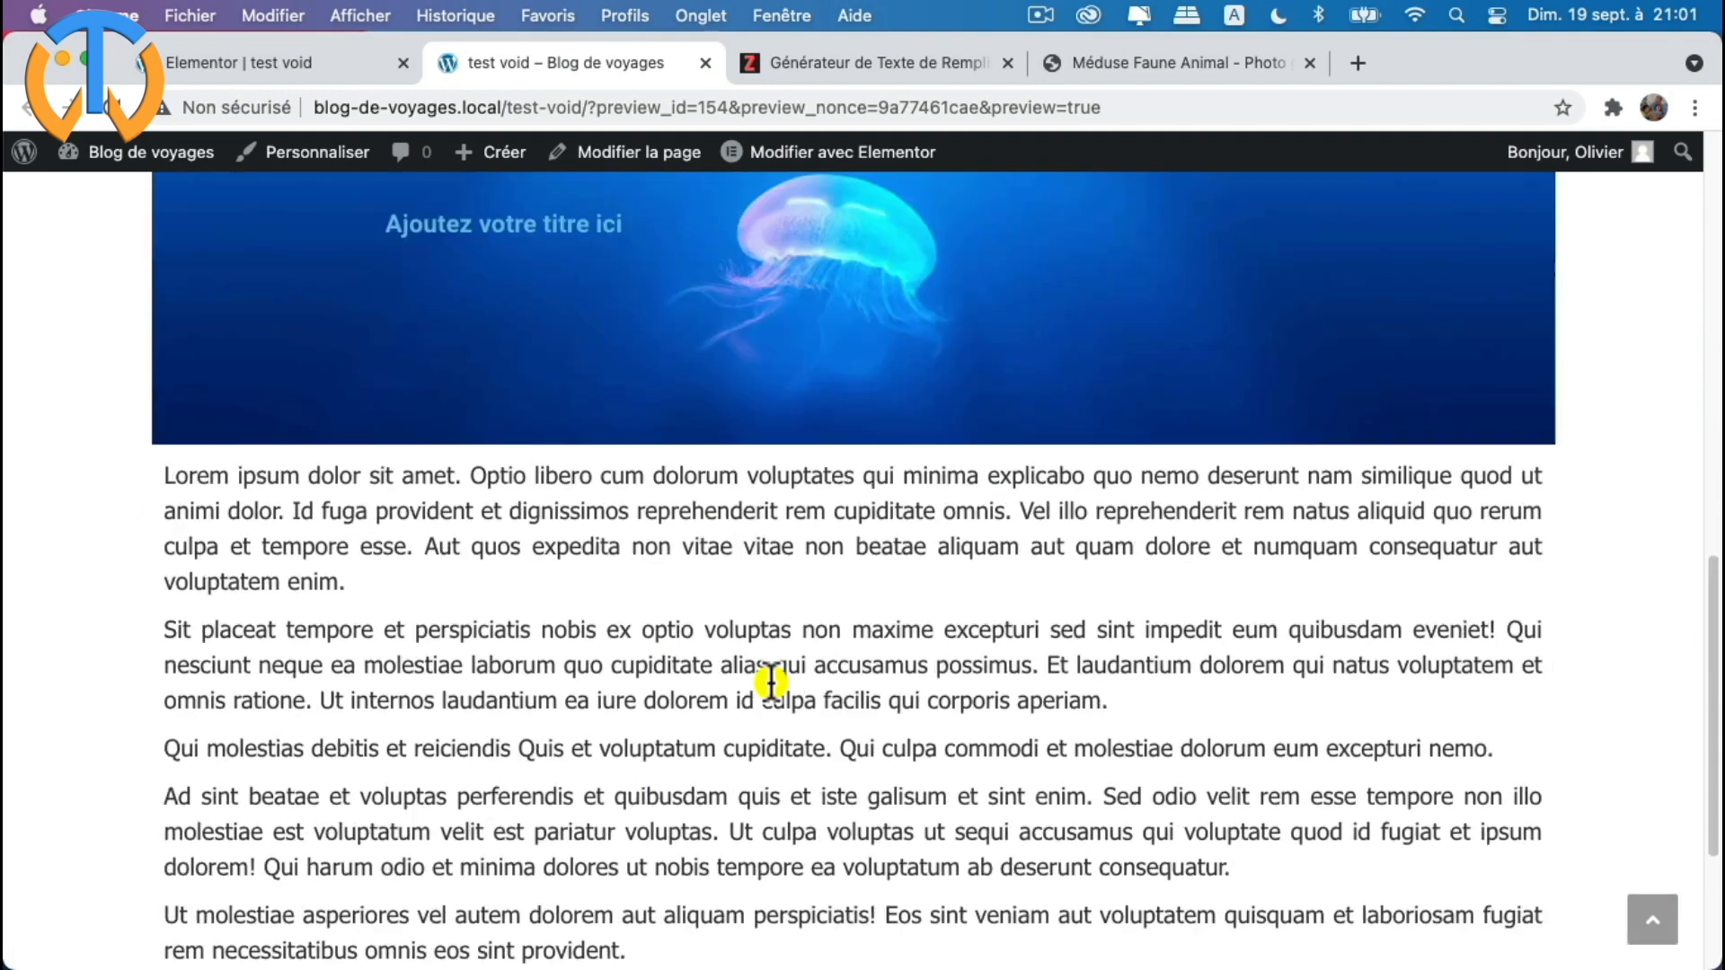
pyautogui.scroll(8, 770, 681)
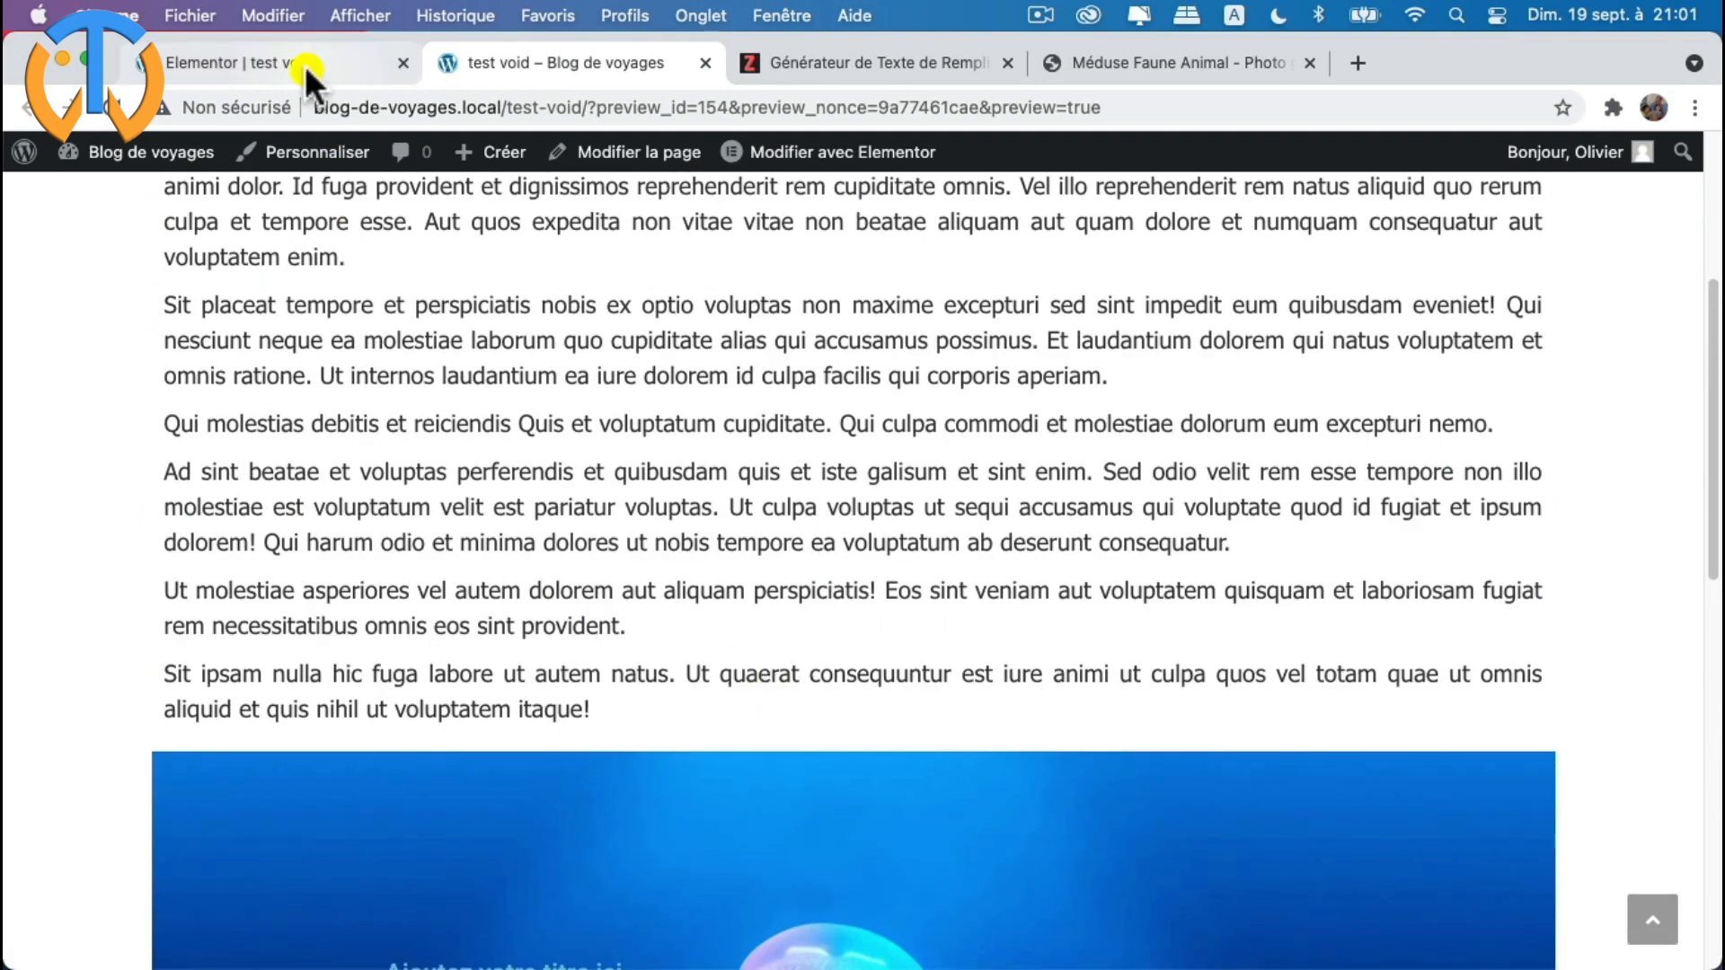
# - Return to the Elementor editor, set the jellyfish background's Fichier joint to Fixe and update the page
pyautogui.click(304, 63)
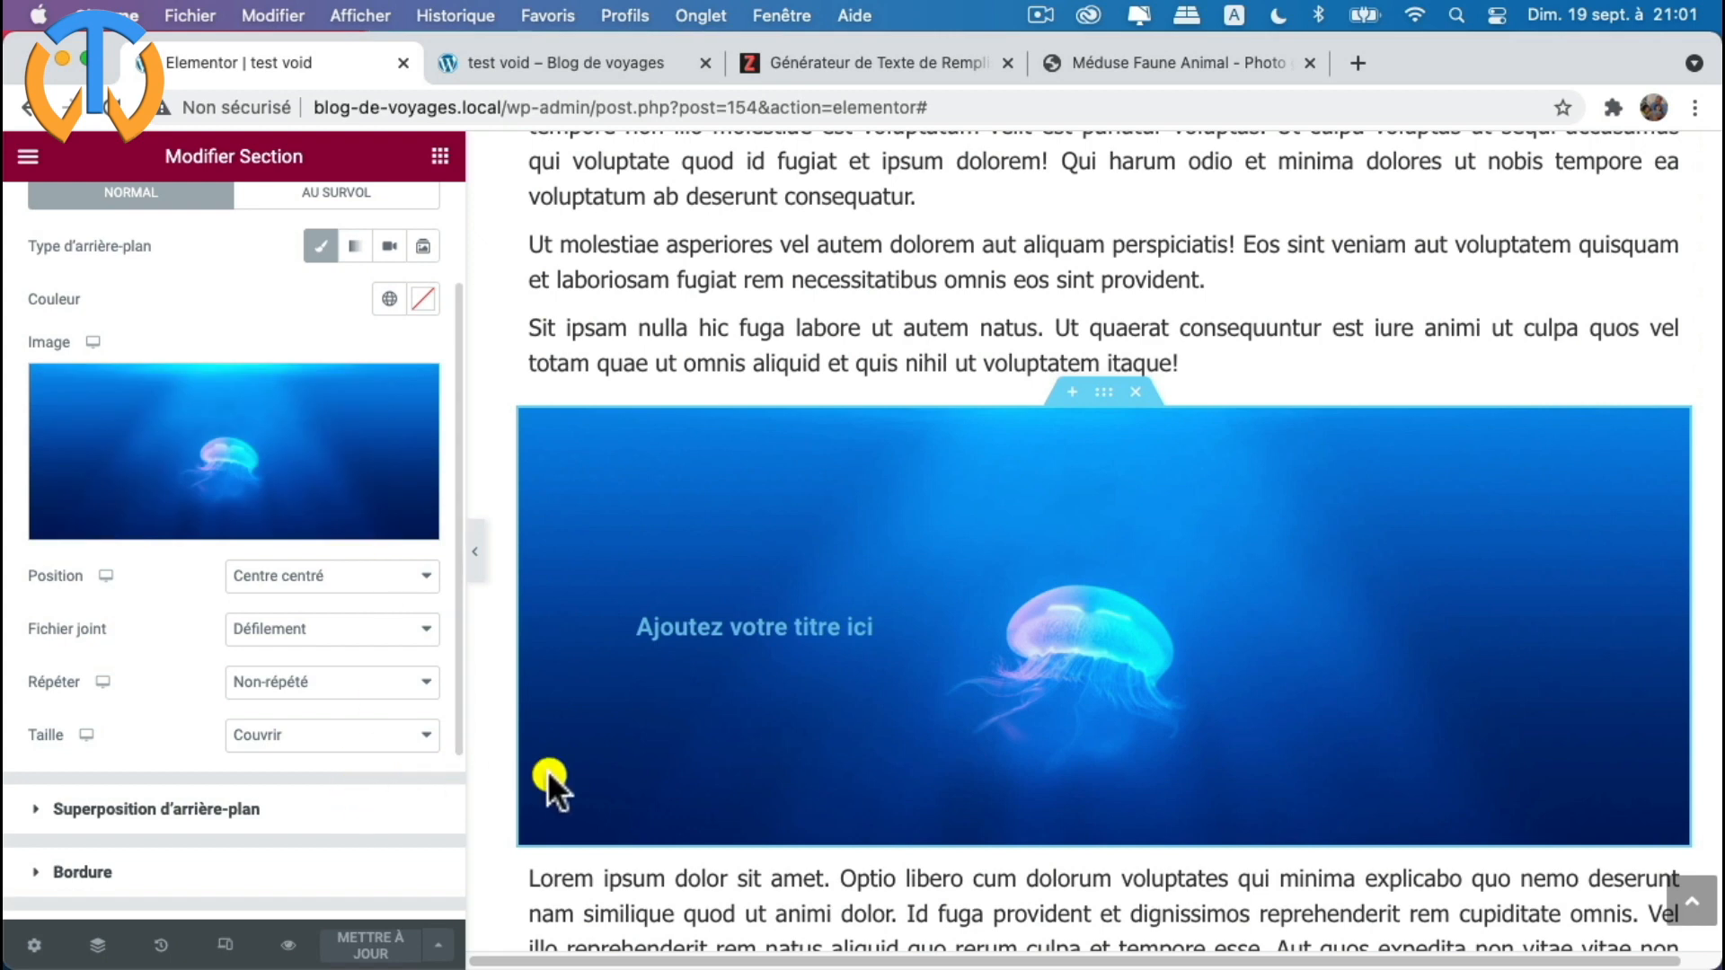
pyautogui.click(280, 629)
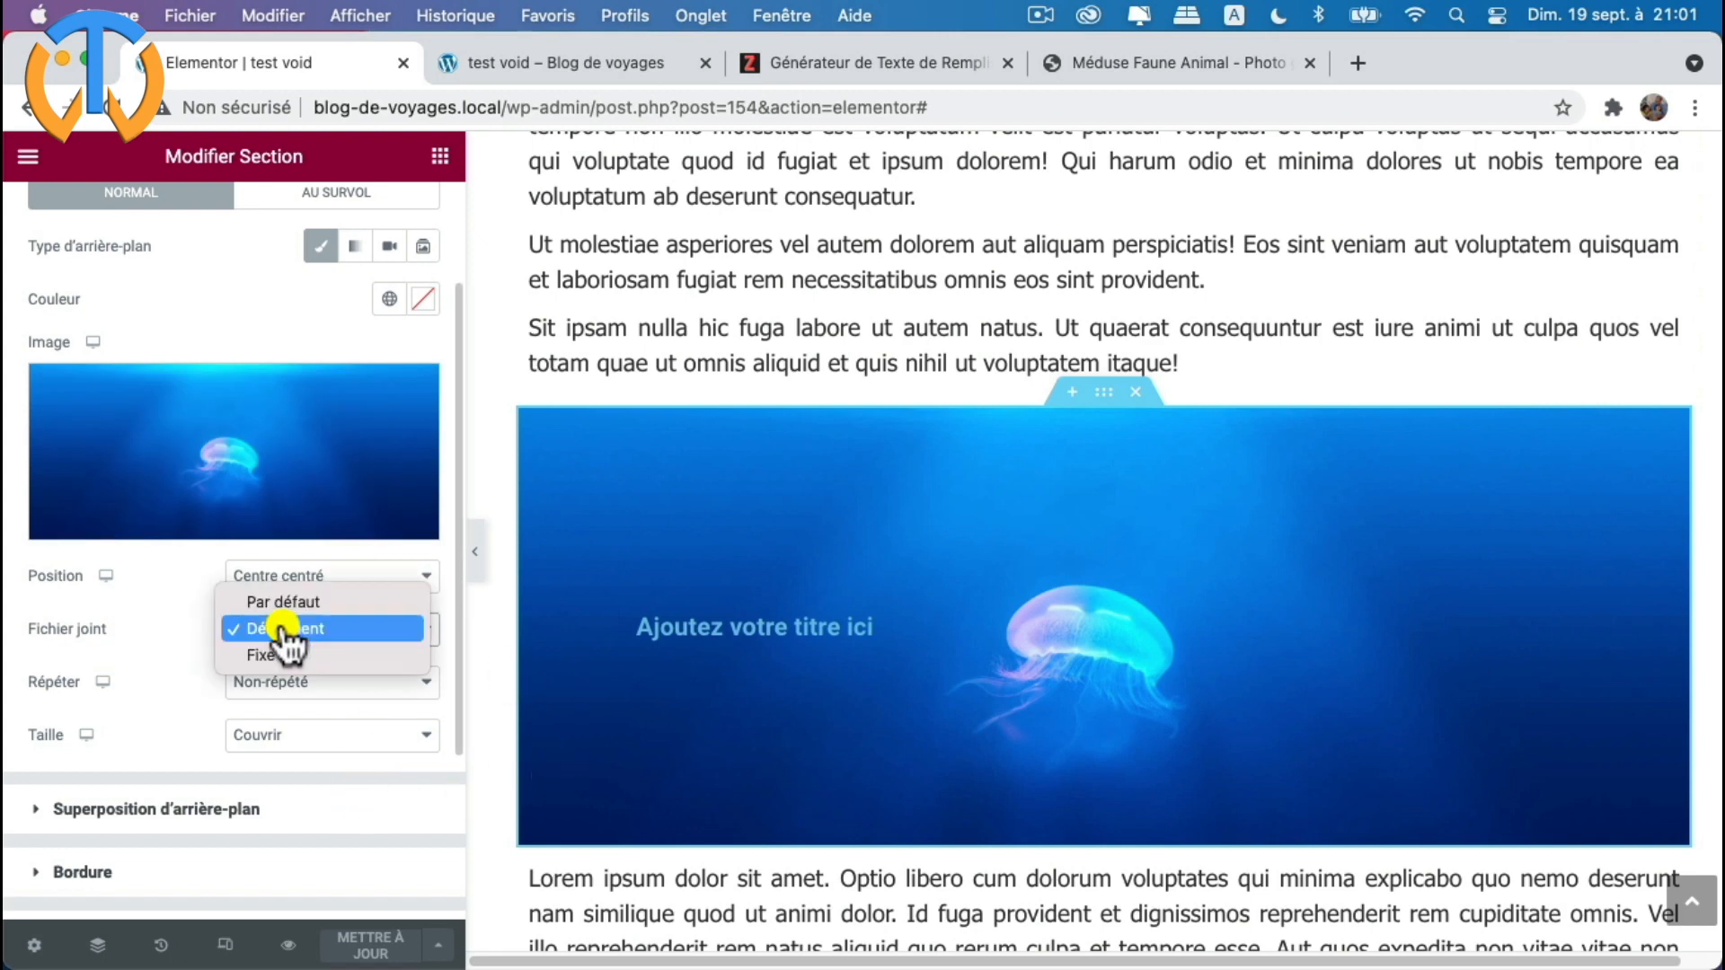
pyautogui.click(286, 656)
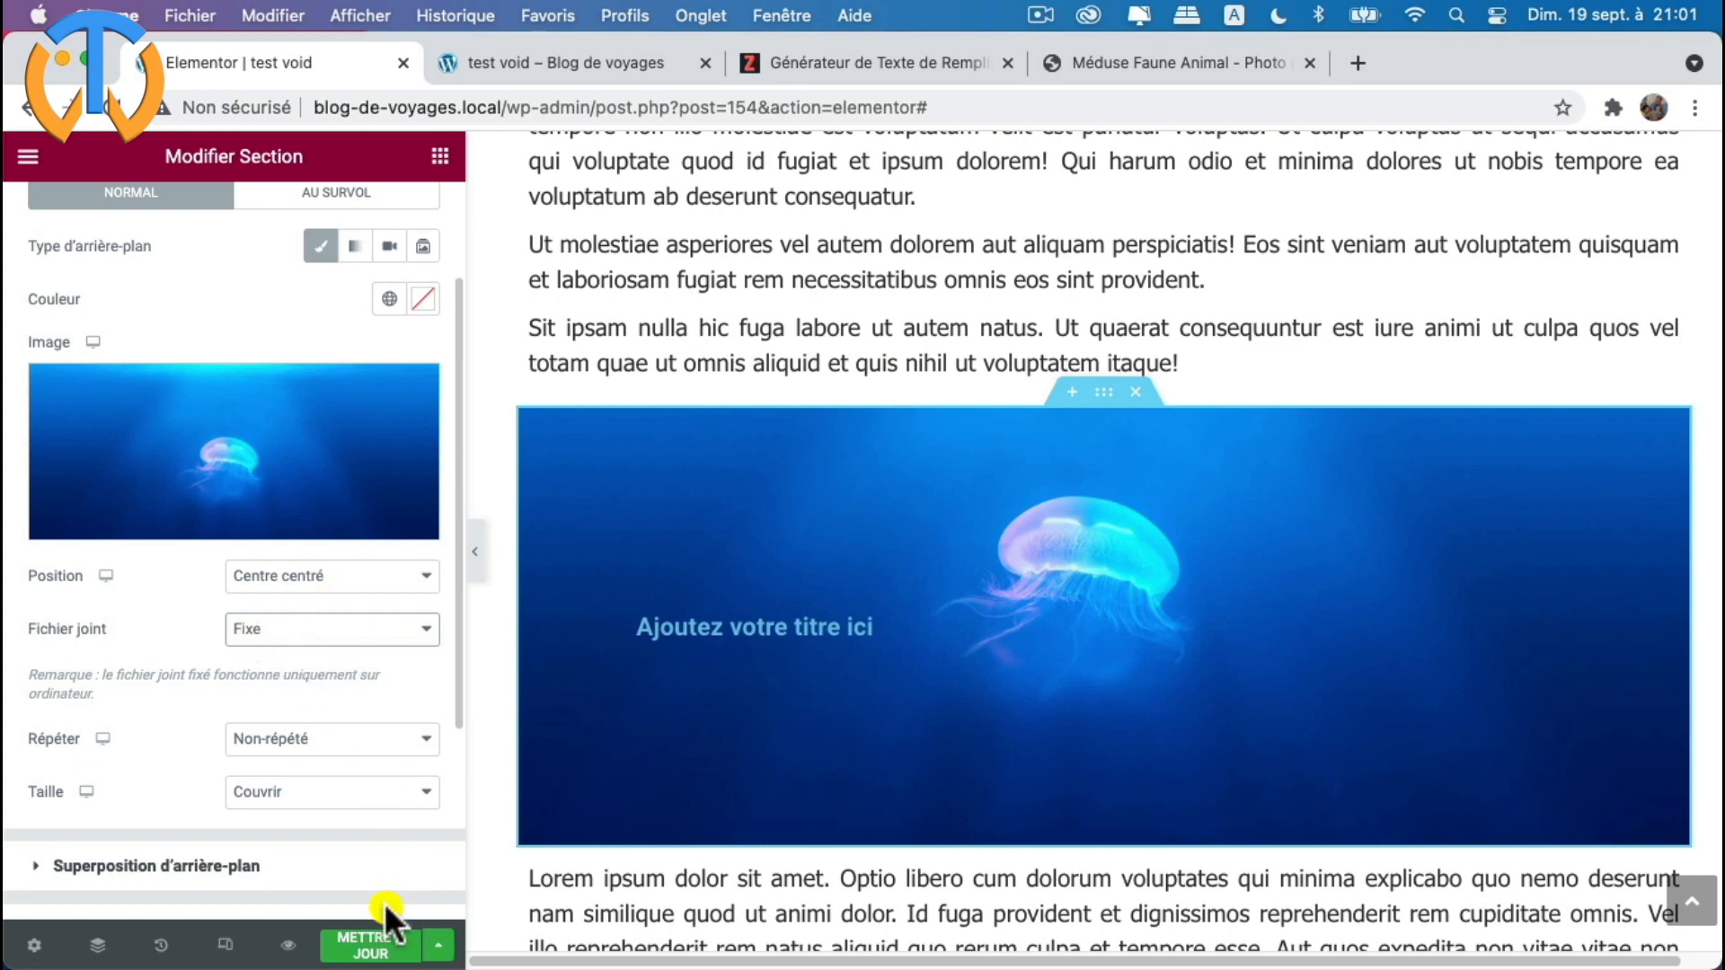
pyautogui.click(373, 944)
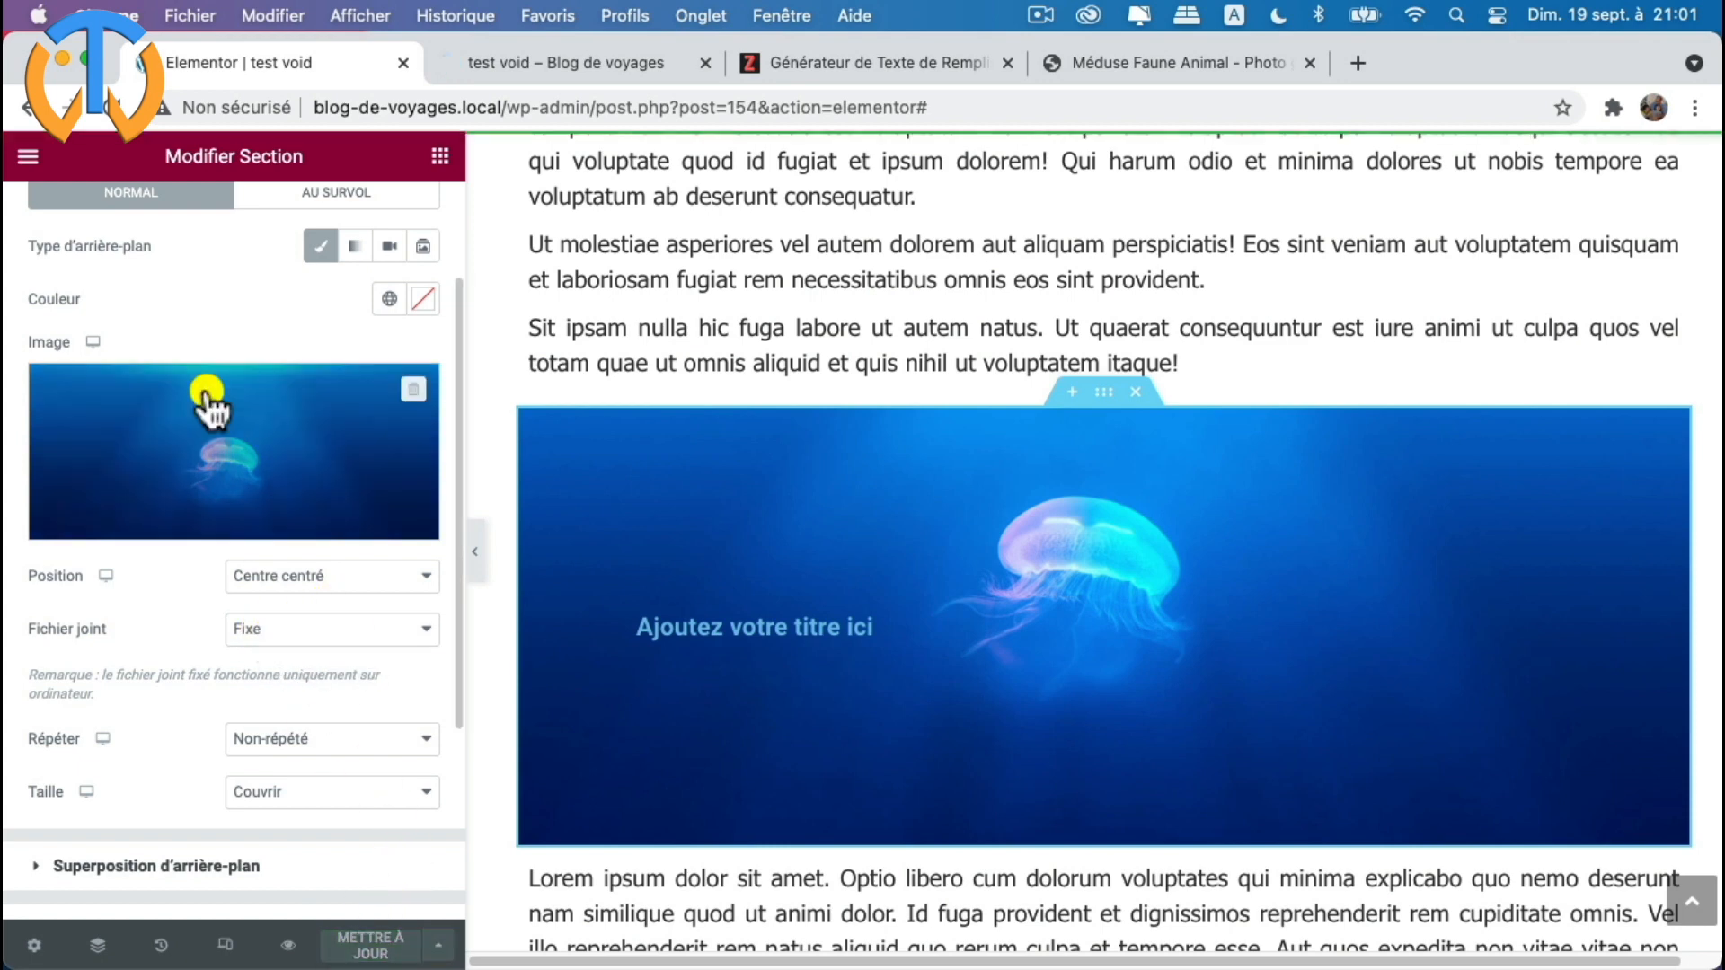
# - Examine the fixed jellyfish background's scrolling effect between the two text blocks on the test void preview page
pyautogui.click(596, 63)
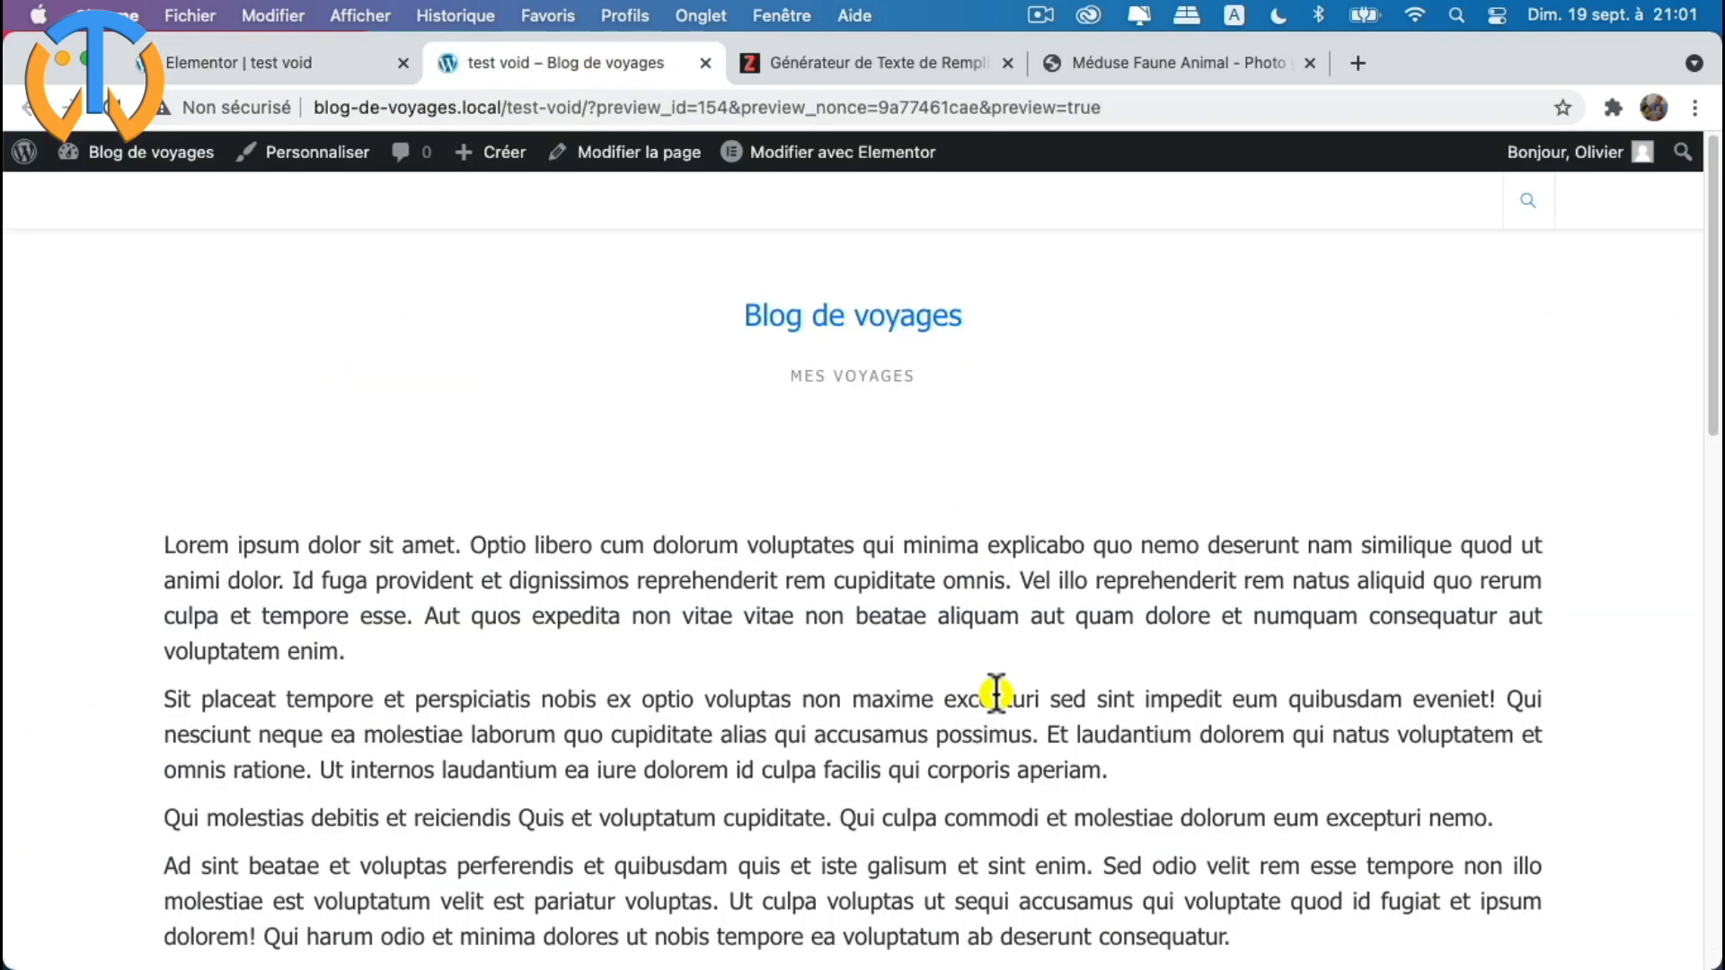
pyautogui.scroll(-5, 997, 692)
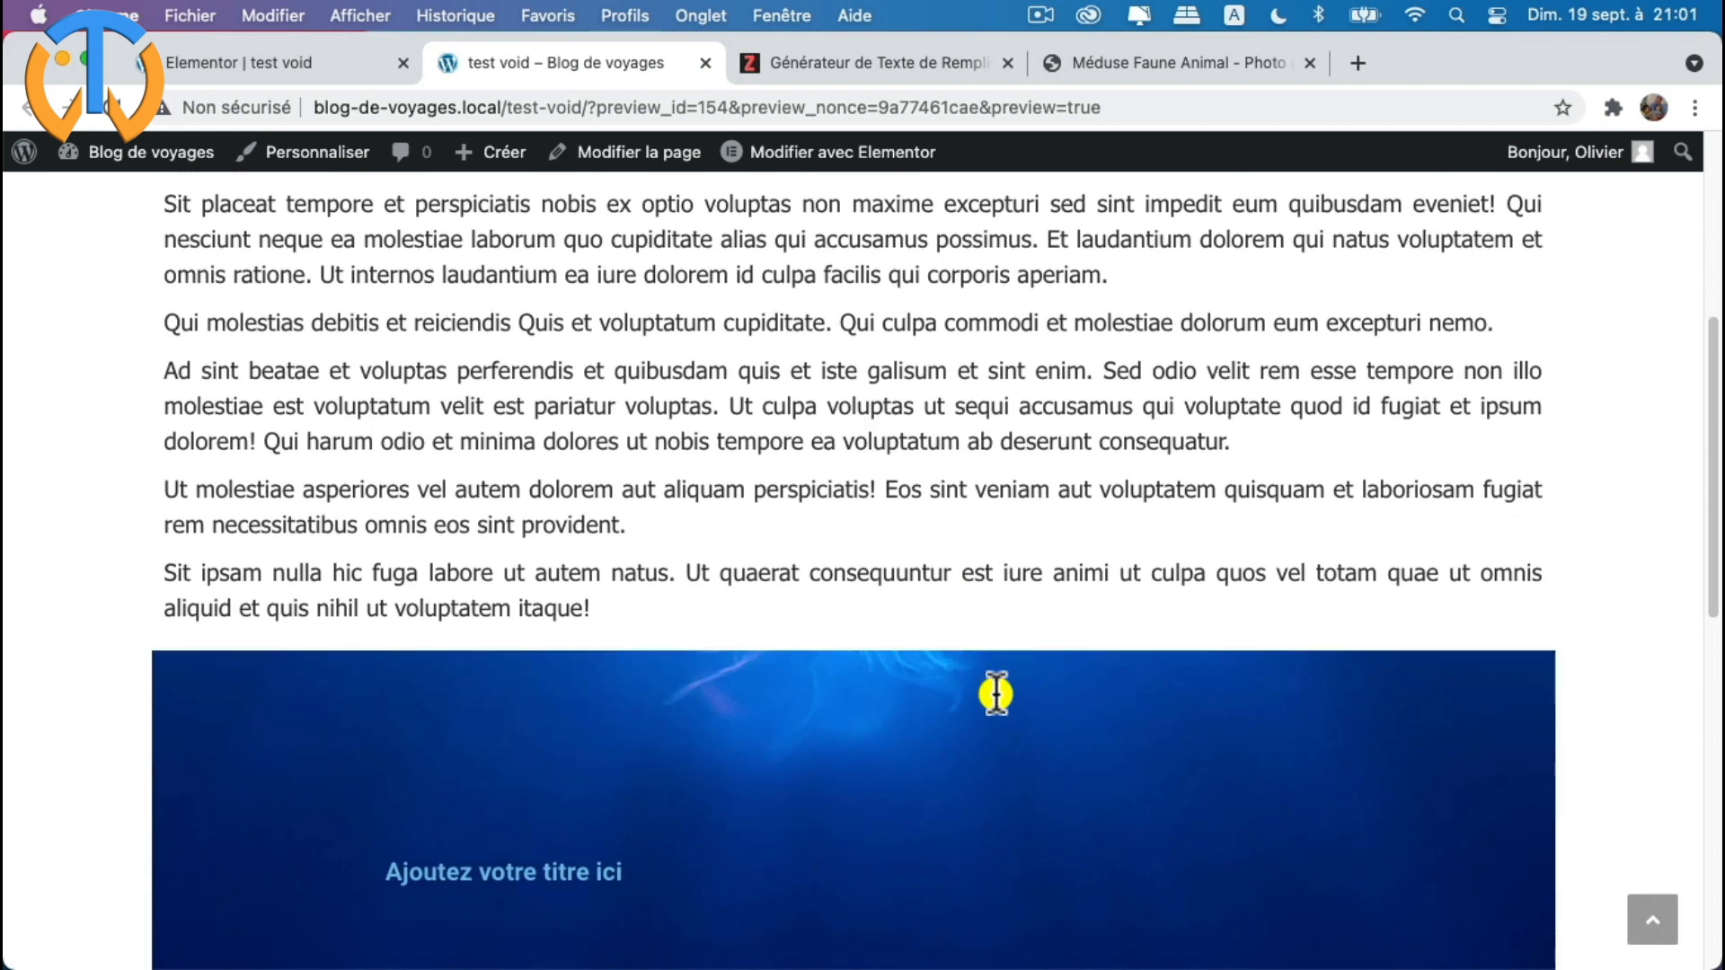
pyautogui.scroll(-2, 997, 693)
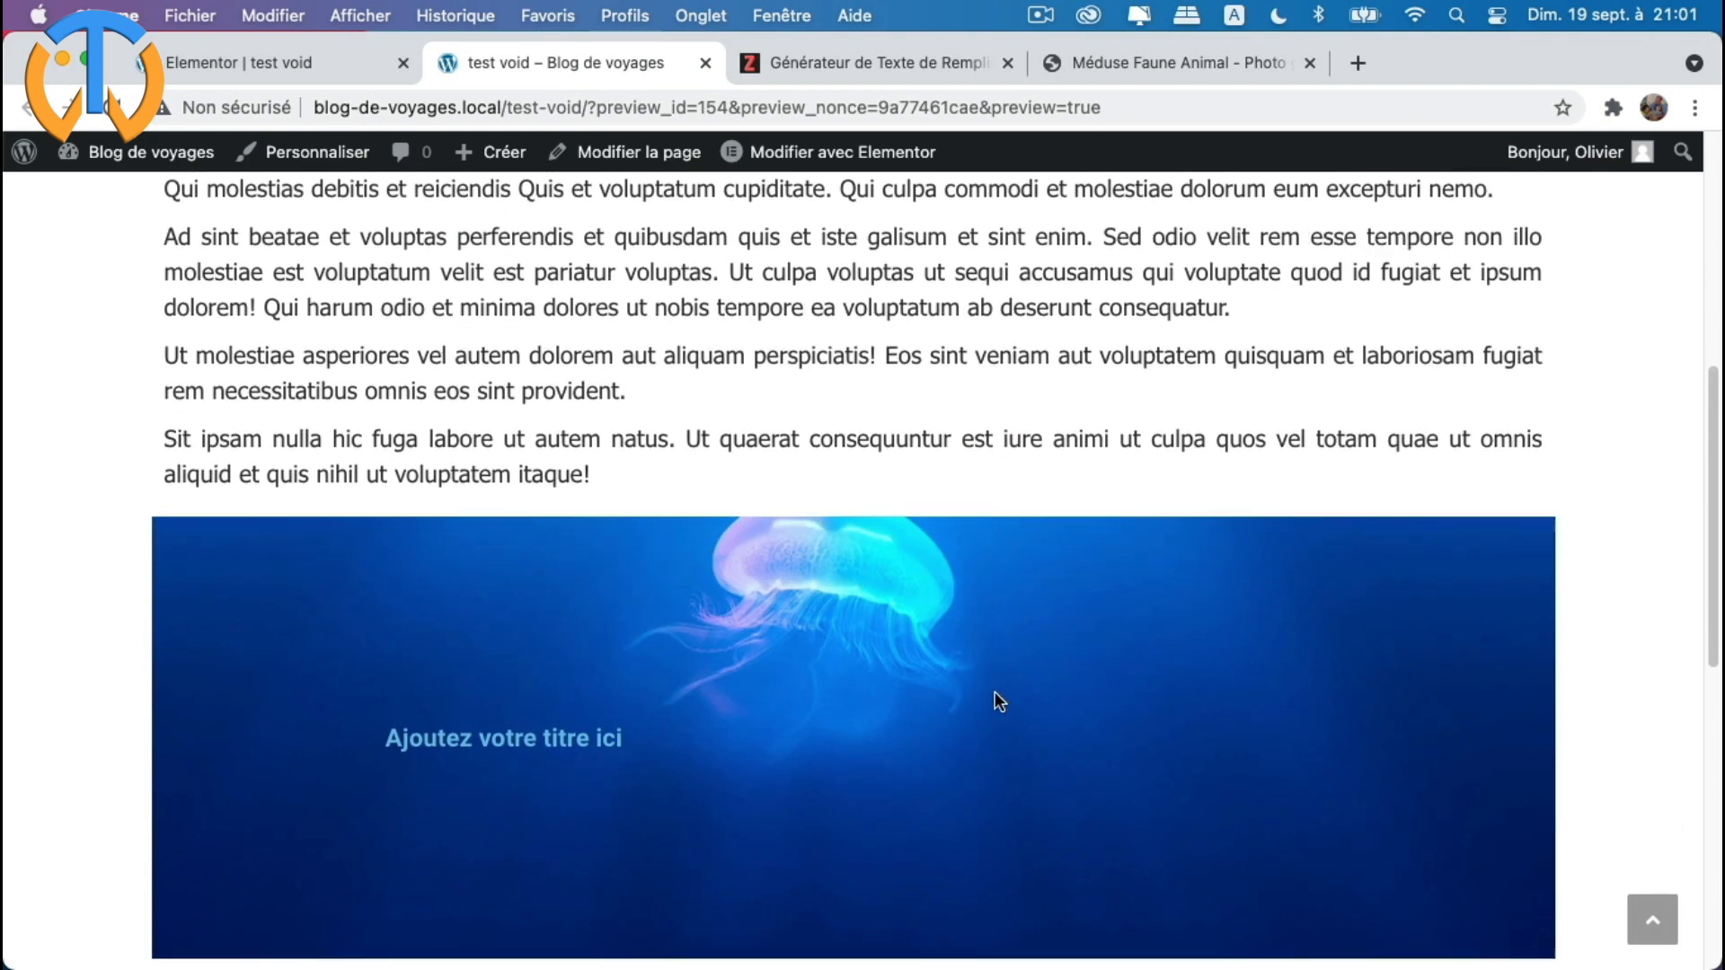
pyautogui.scroll(-2, 995, 691)
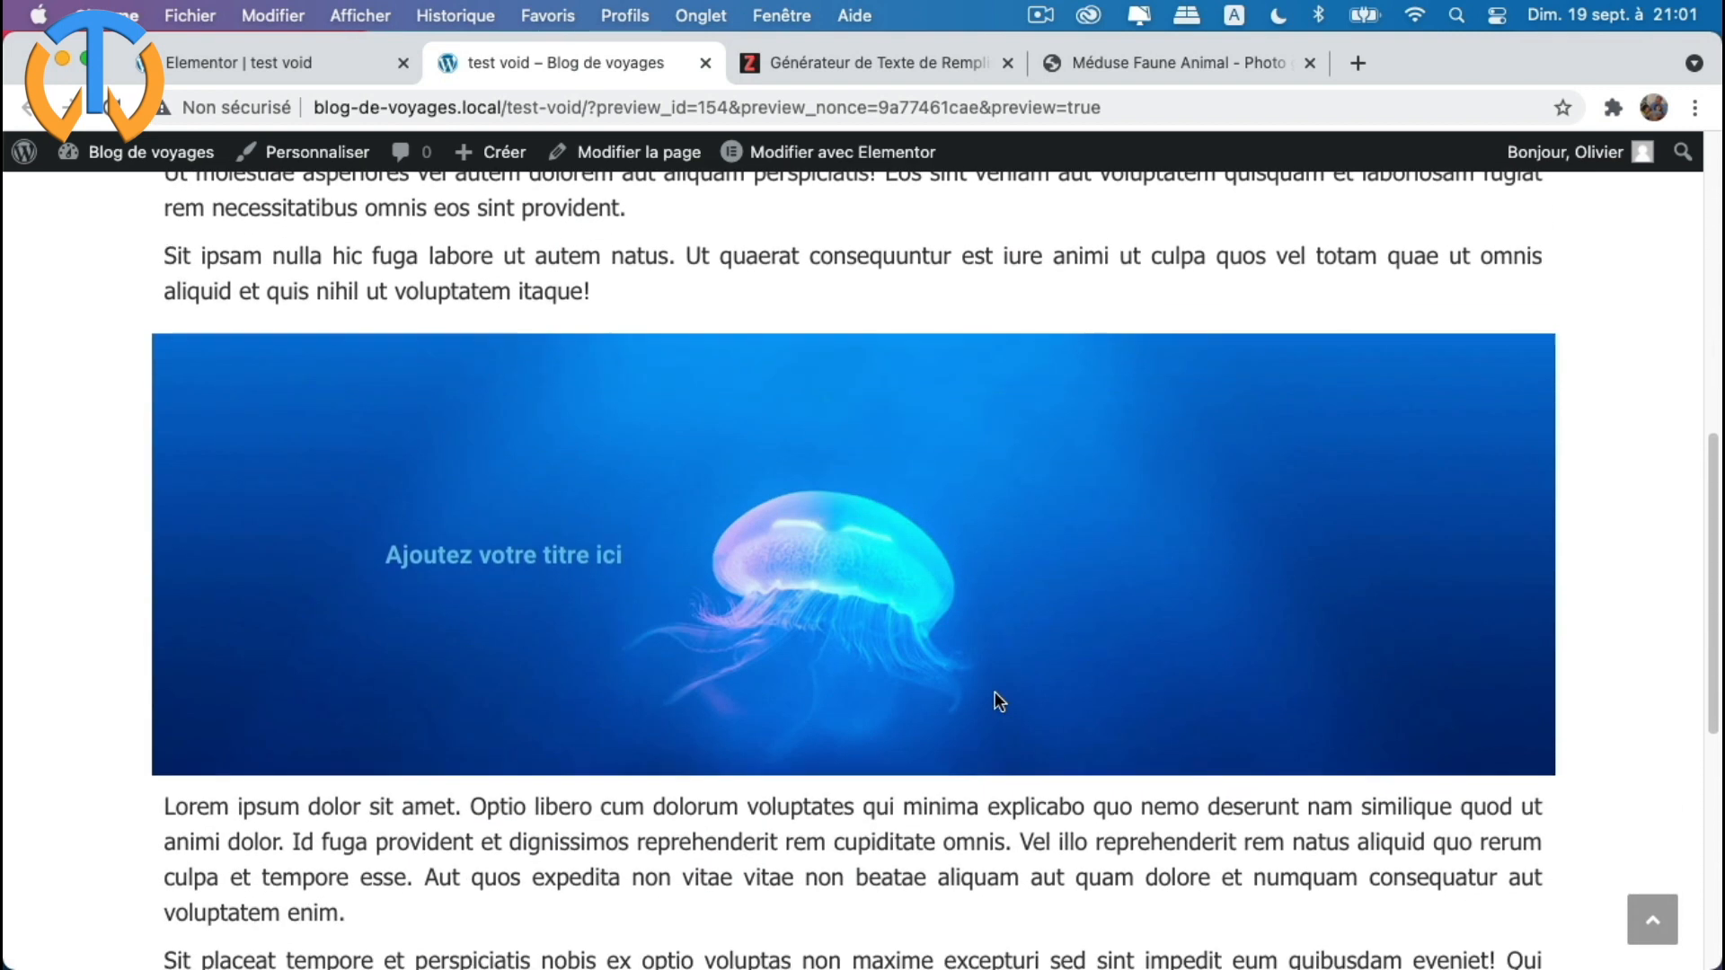
pyautogui.scroll(-3, 995, 692)
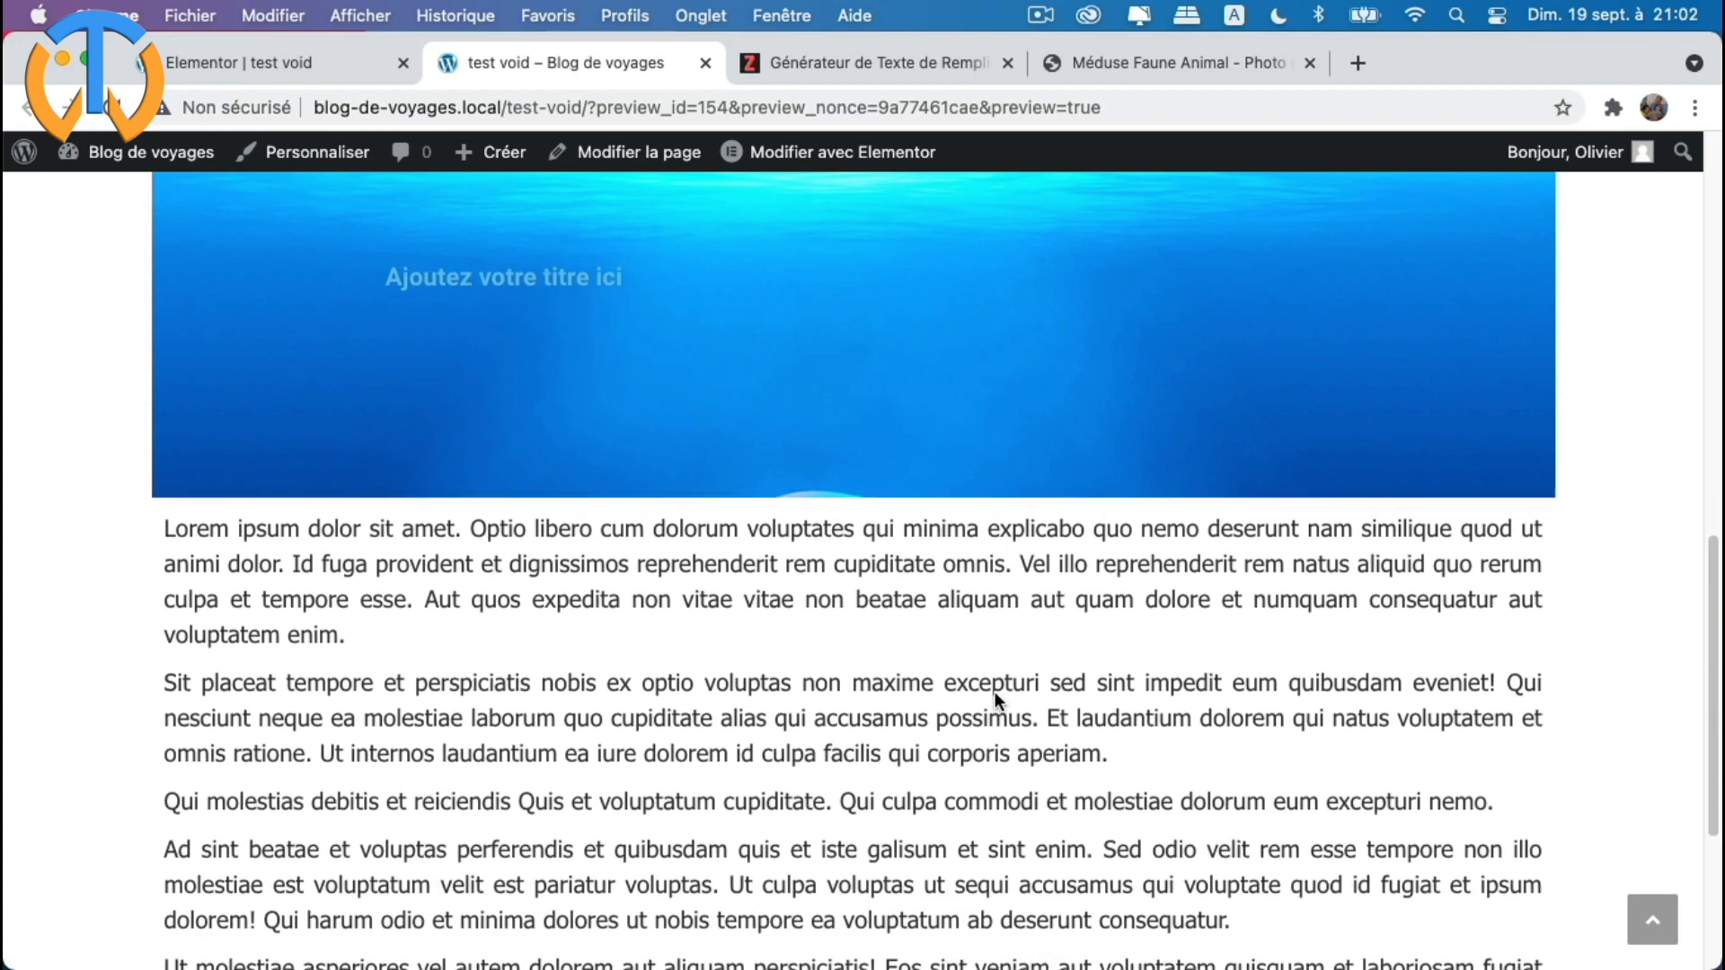
pyautogui.scroll(-1, 995, 692)
pyautogui.scroll(-1, 1093, 476)
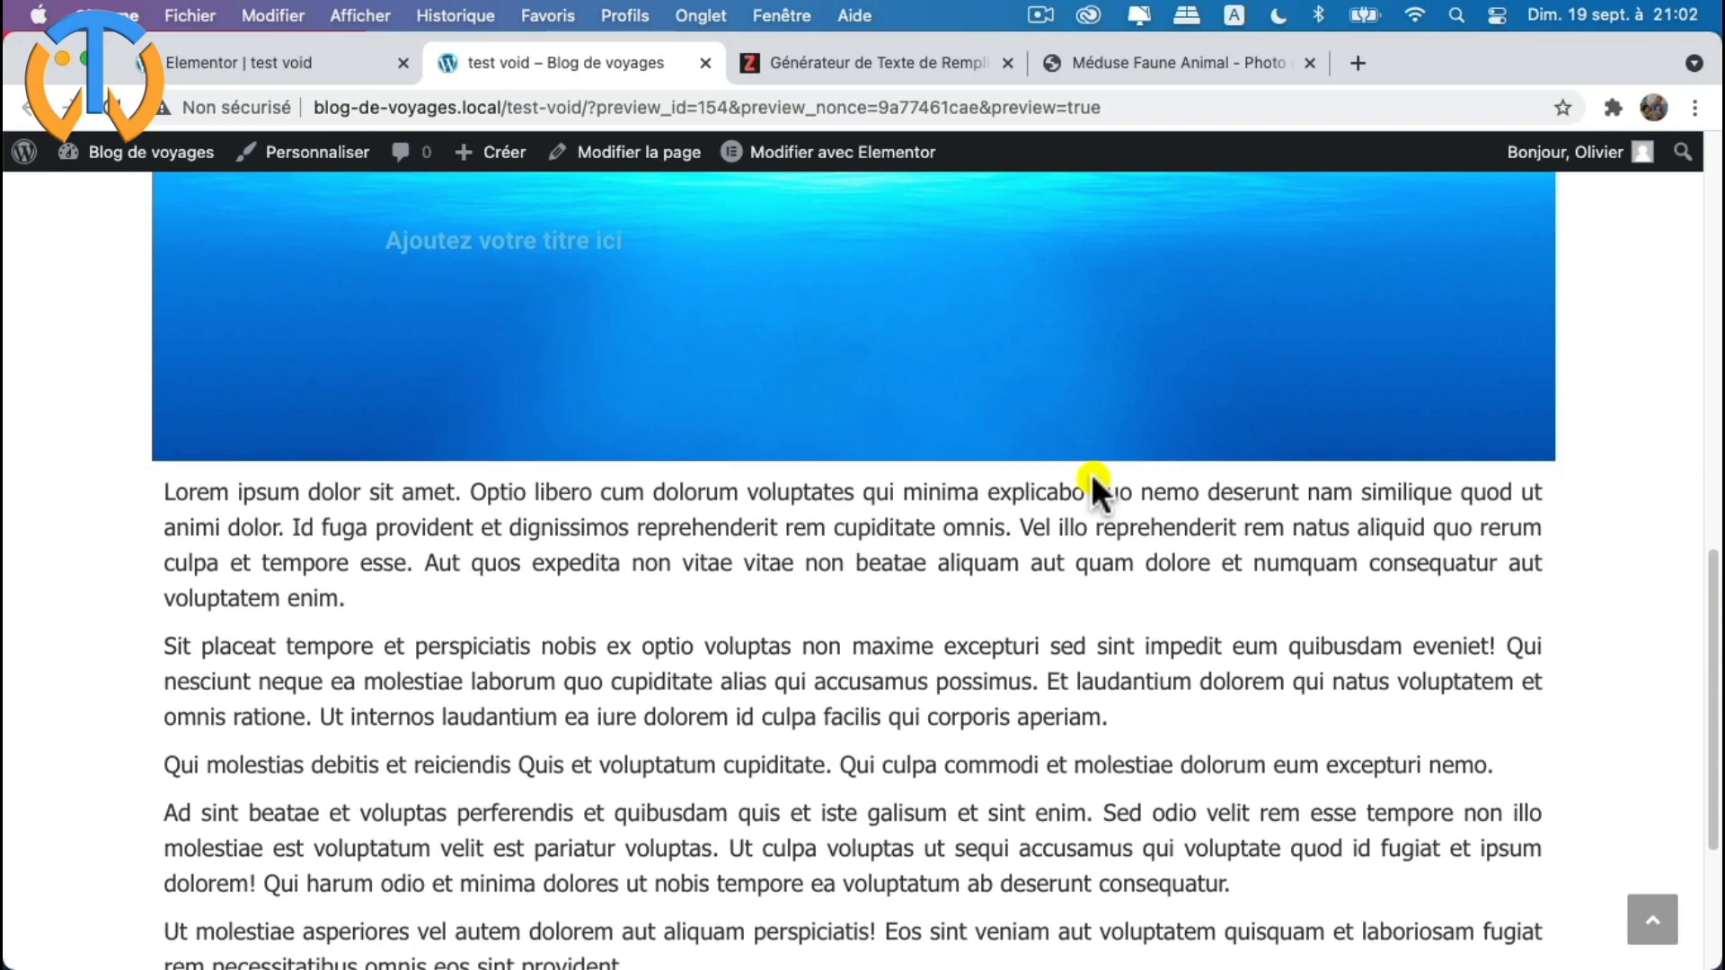
pyautogui.scroll(6, 1092, 476)
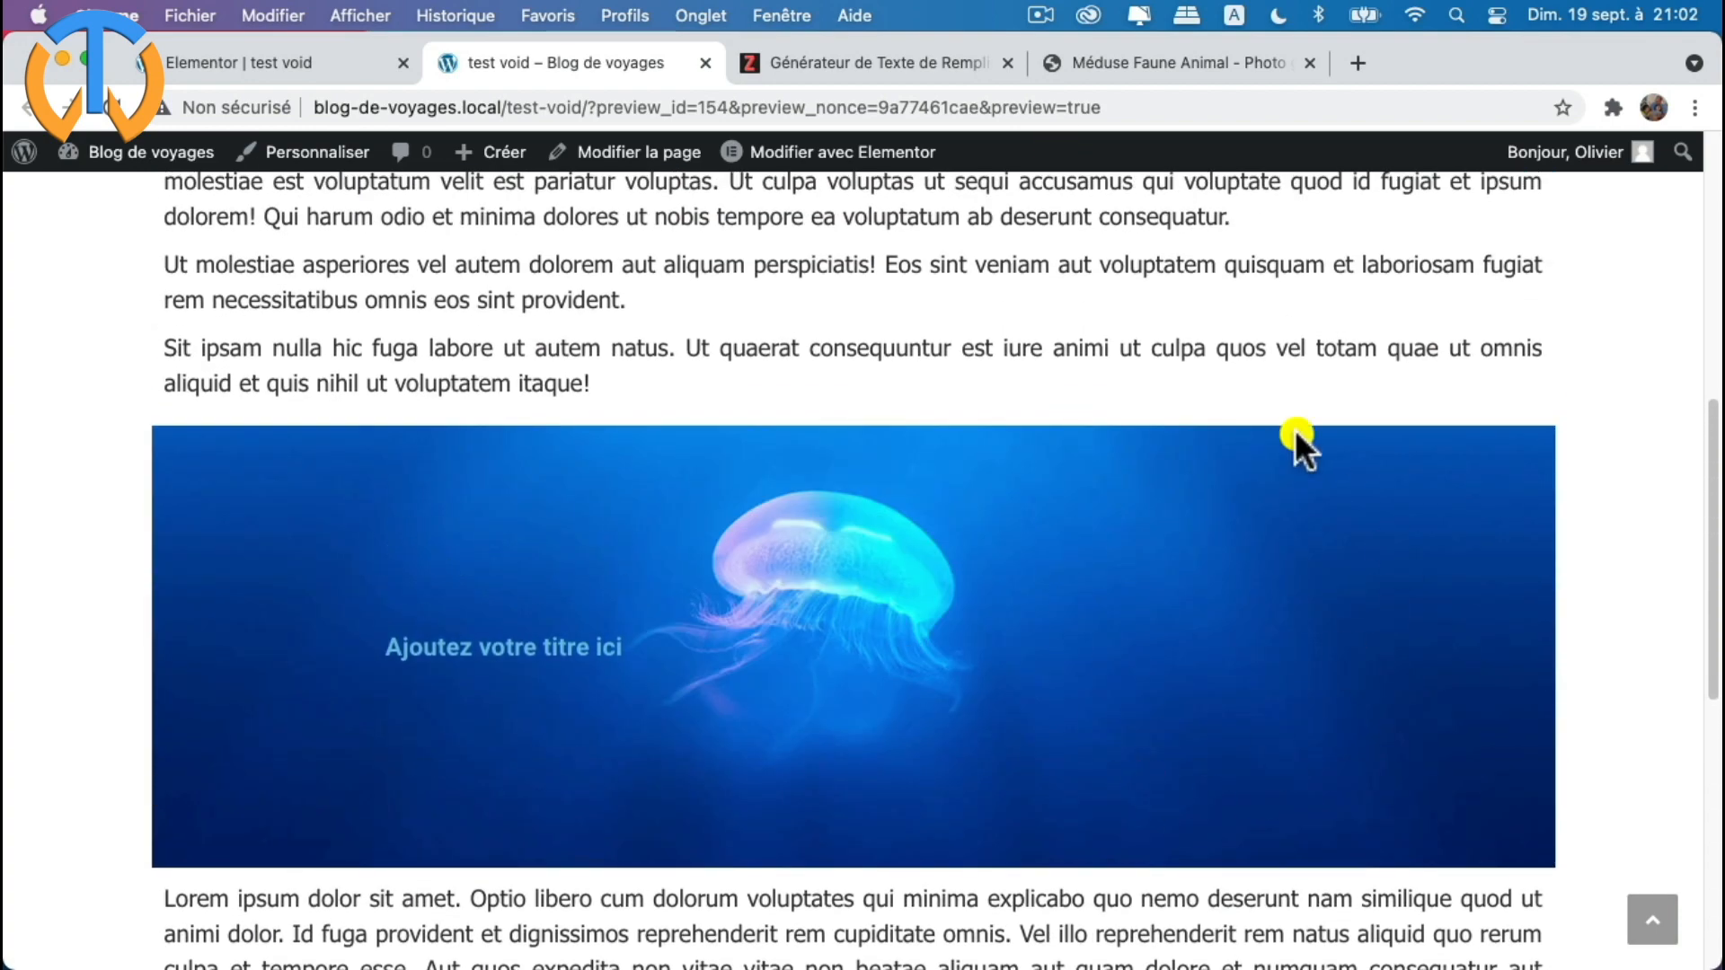
pyautogui.scroll(-1, 865, 834)
pyautogui.scroll(-7, 864, 818)
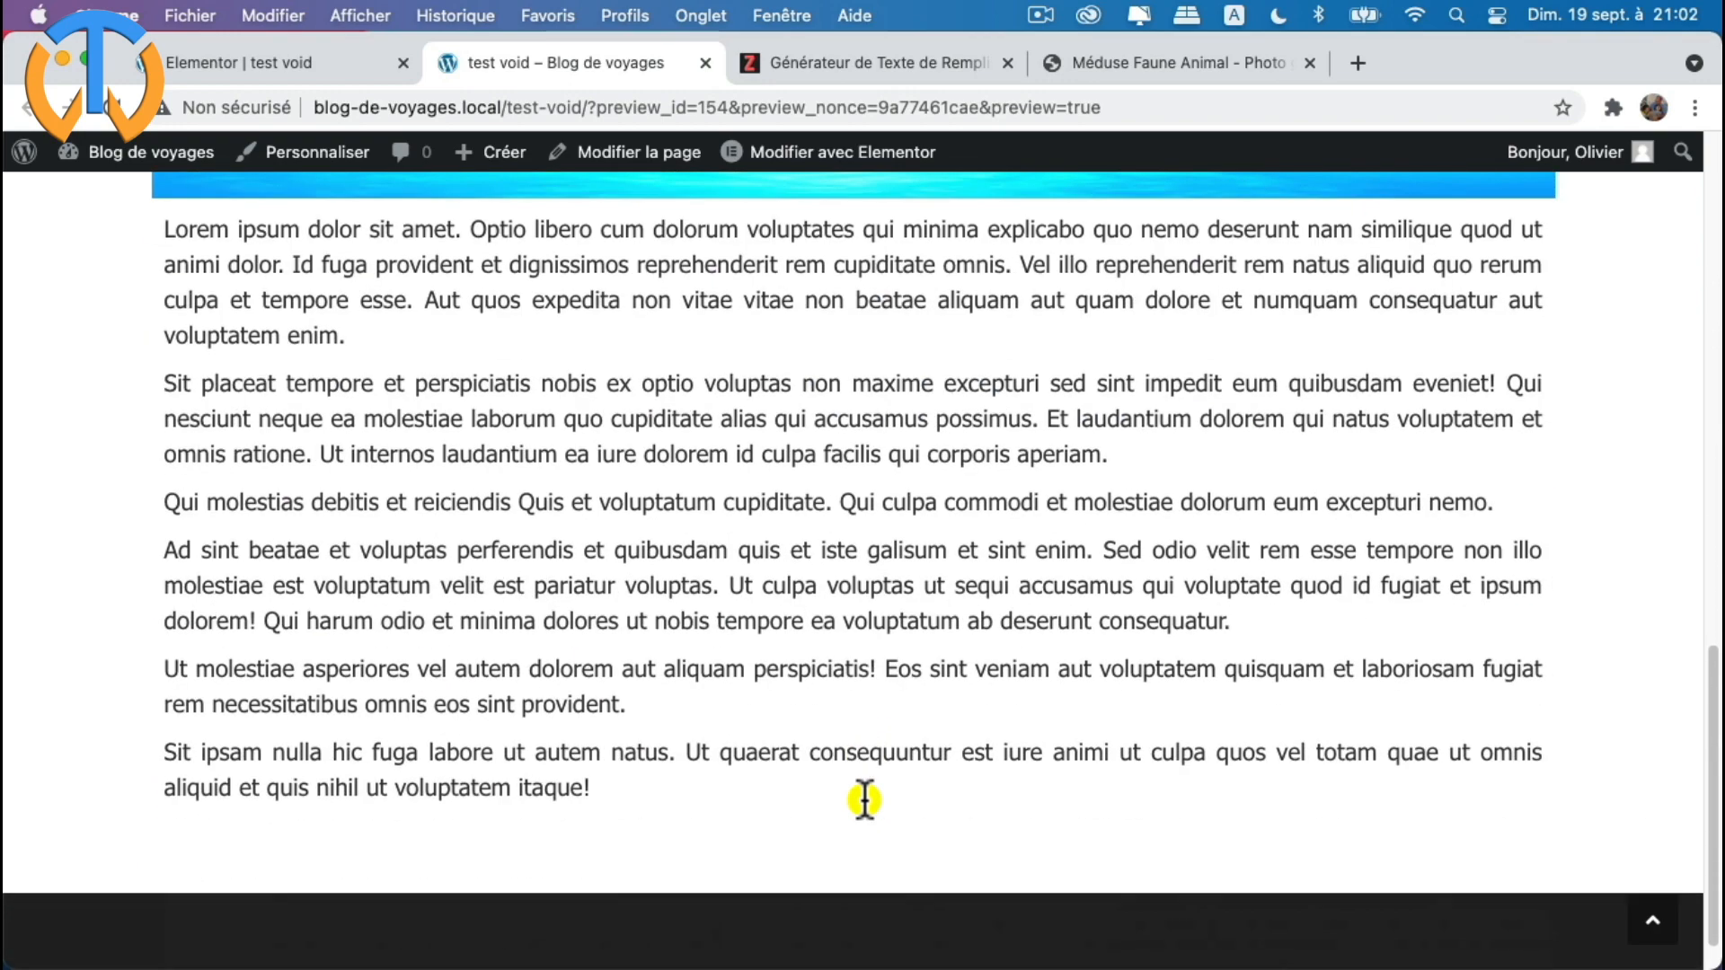
pyautogui.scroll(2, 864, 807)
pyautogui.scroll(9, 861, 797)
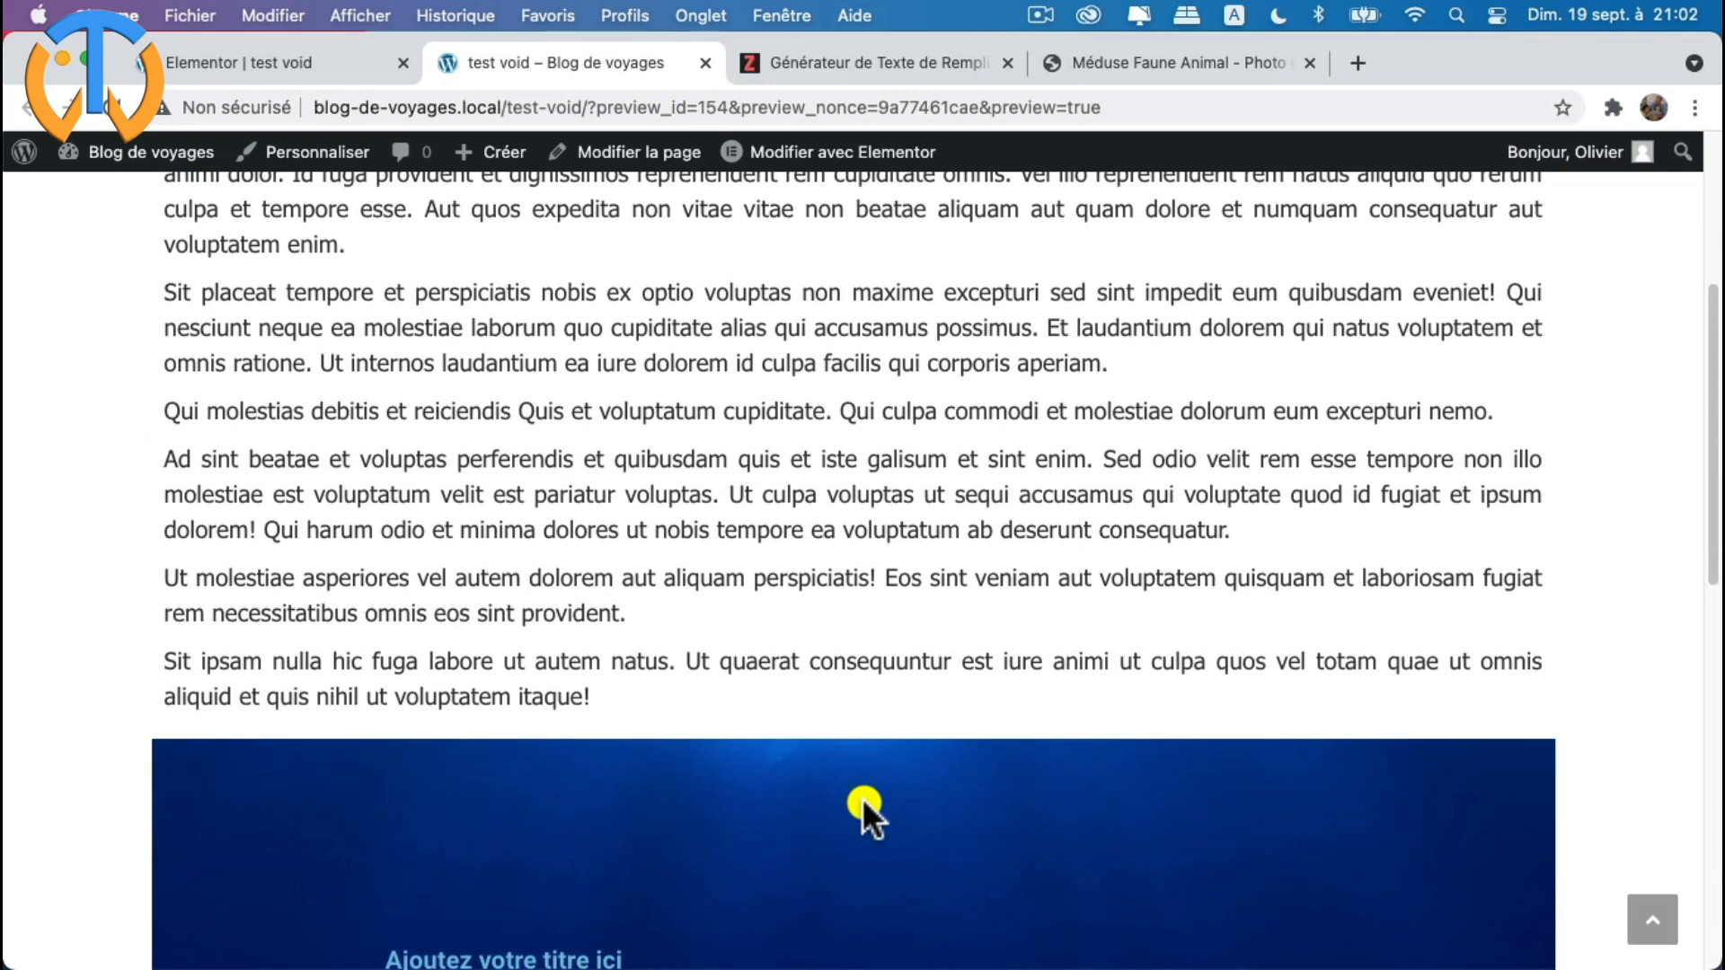
pyautogui.scroll(-2, 861, 798)
pyautogui.scroll(-6, 860, 798)
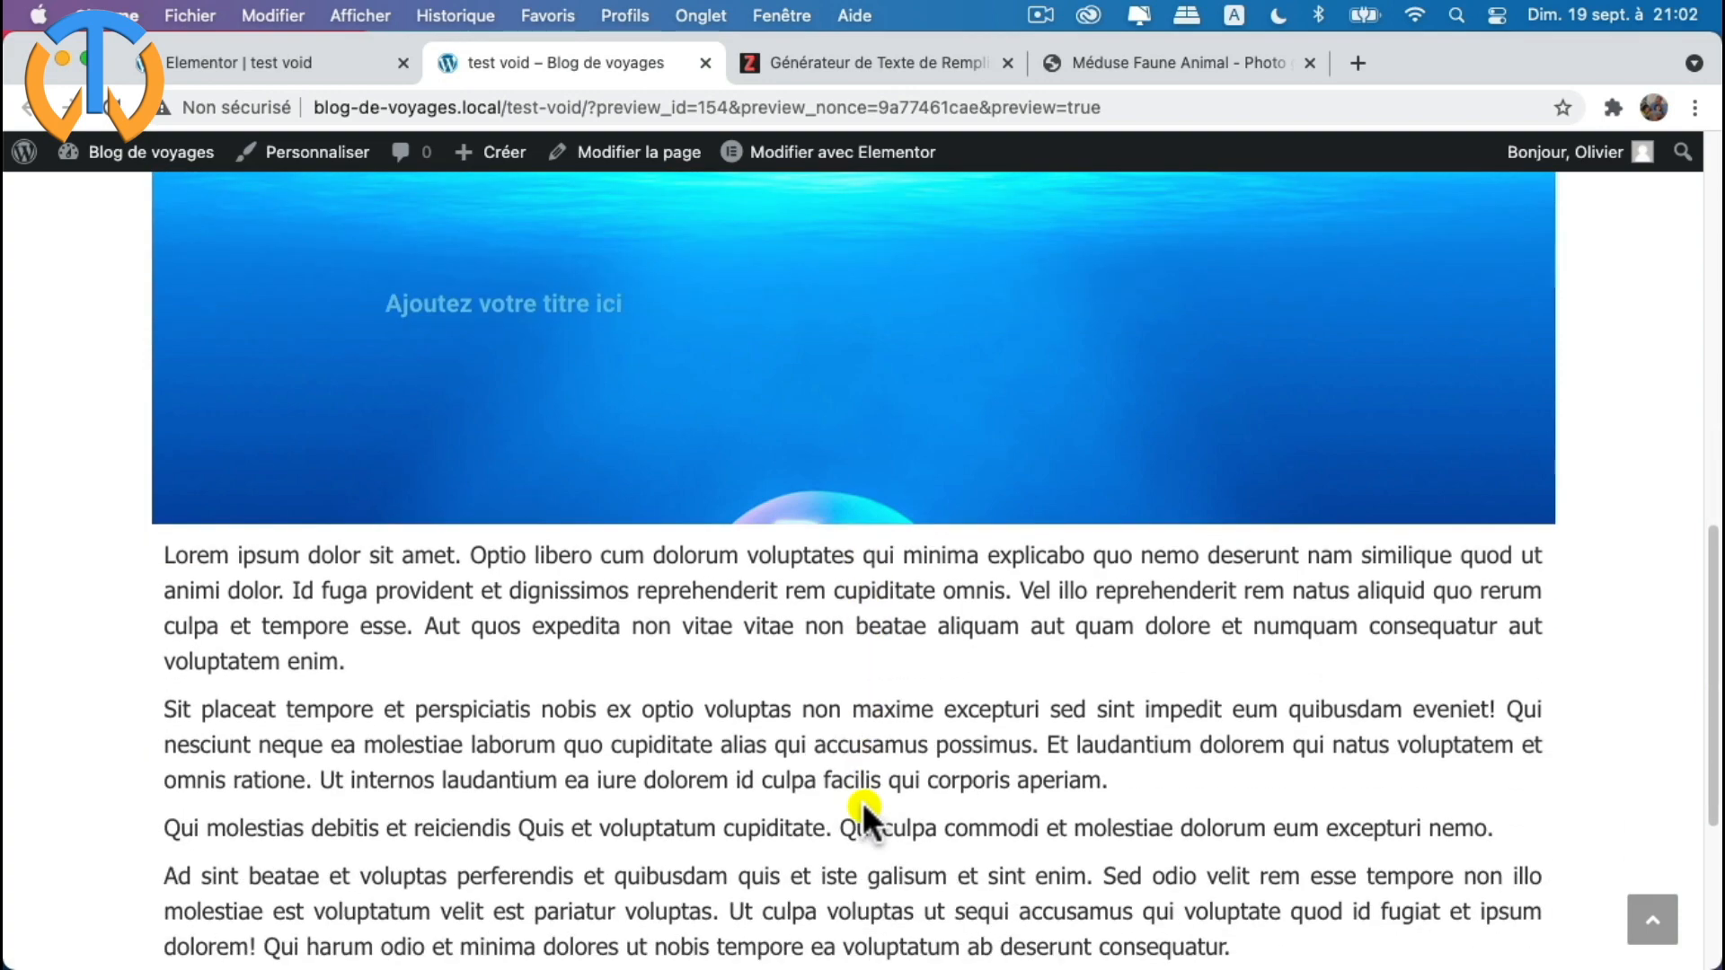
pyautogui.scroll(-2, 865, 809)
pyautogui.scroll(5, 863, 808)
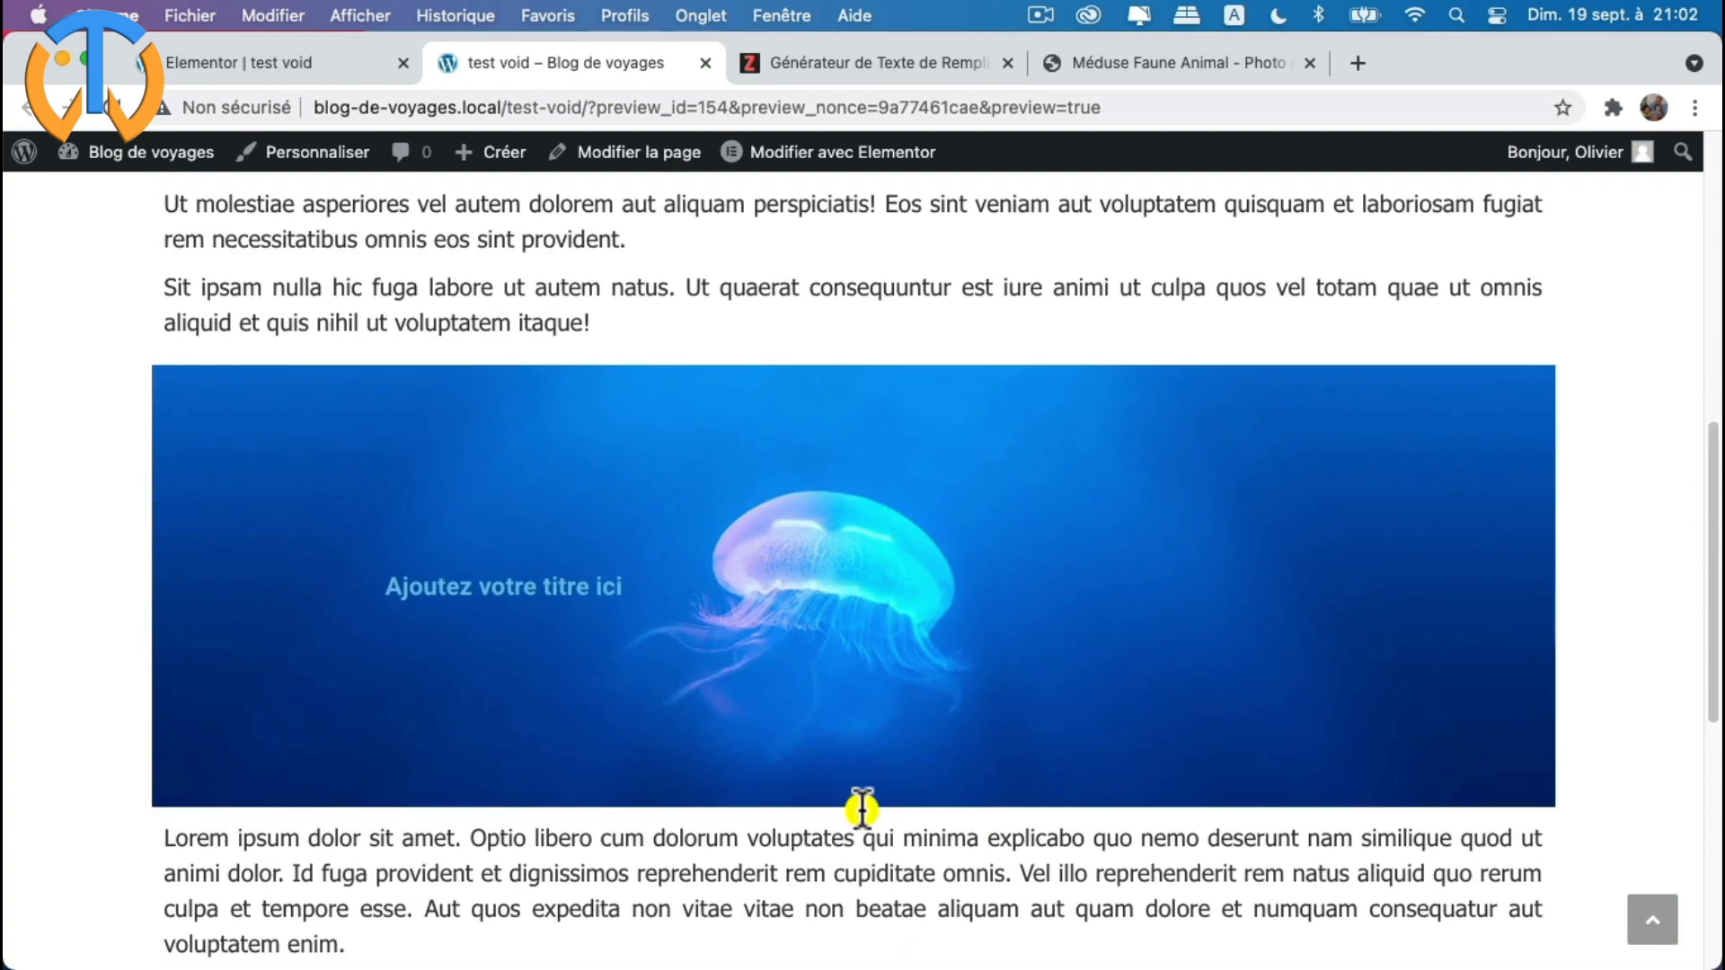
# - Return to the Elementor editor and review the section's Avancé options and its Arrière-plan style settings
pyautogui.click(256, 63)
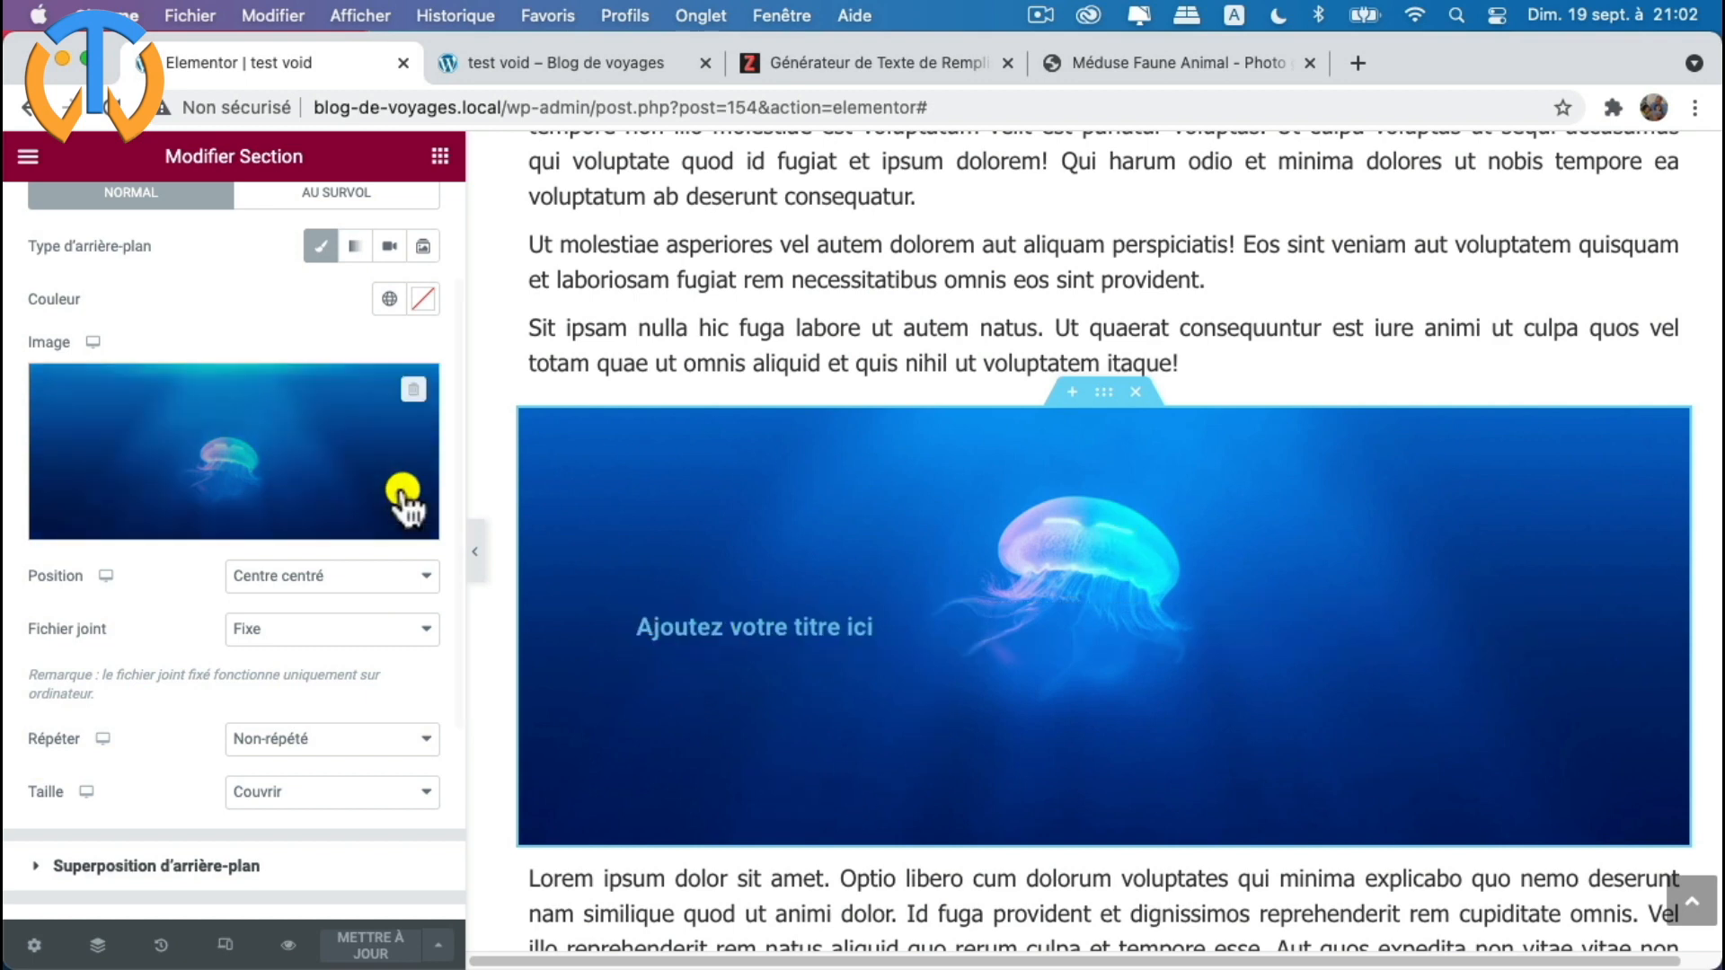
pyautogui.scroll(3, 402, 490)
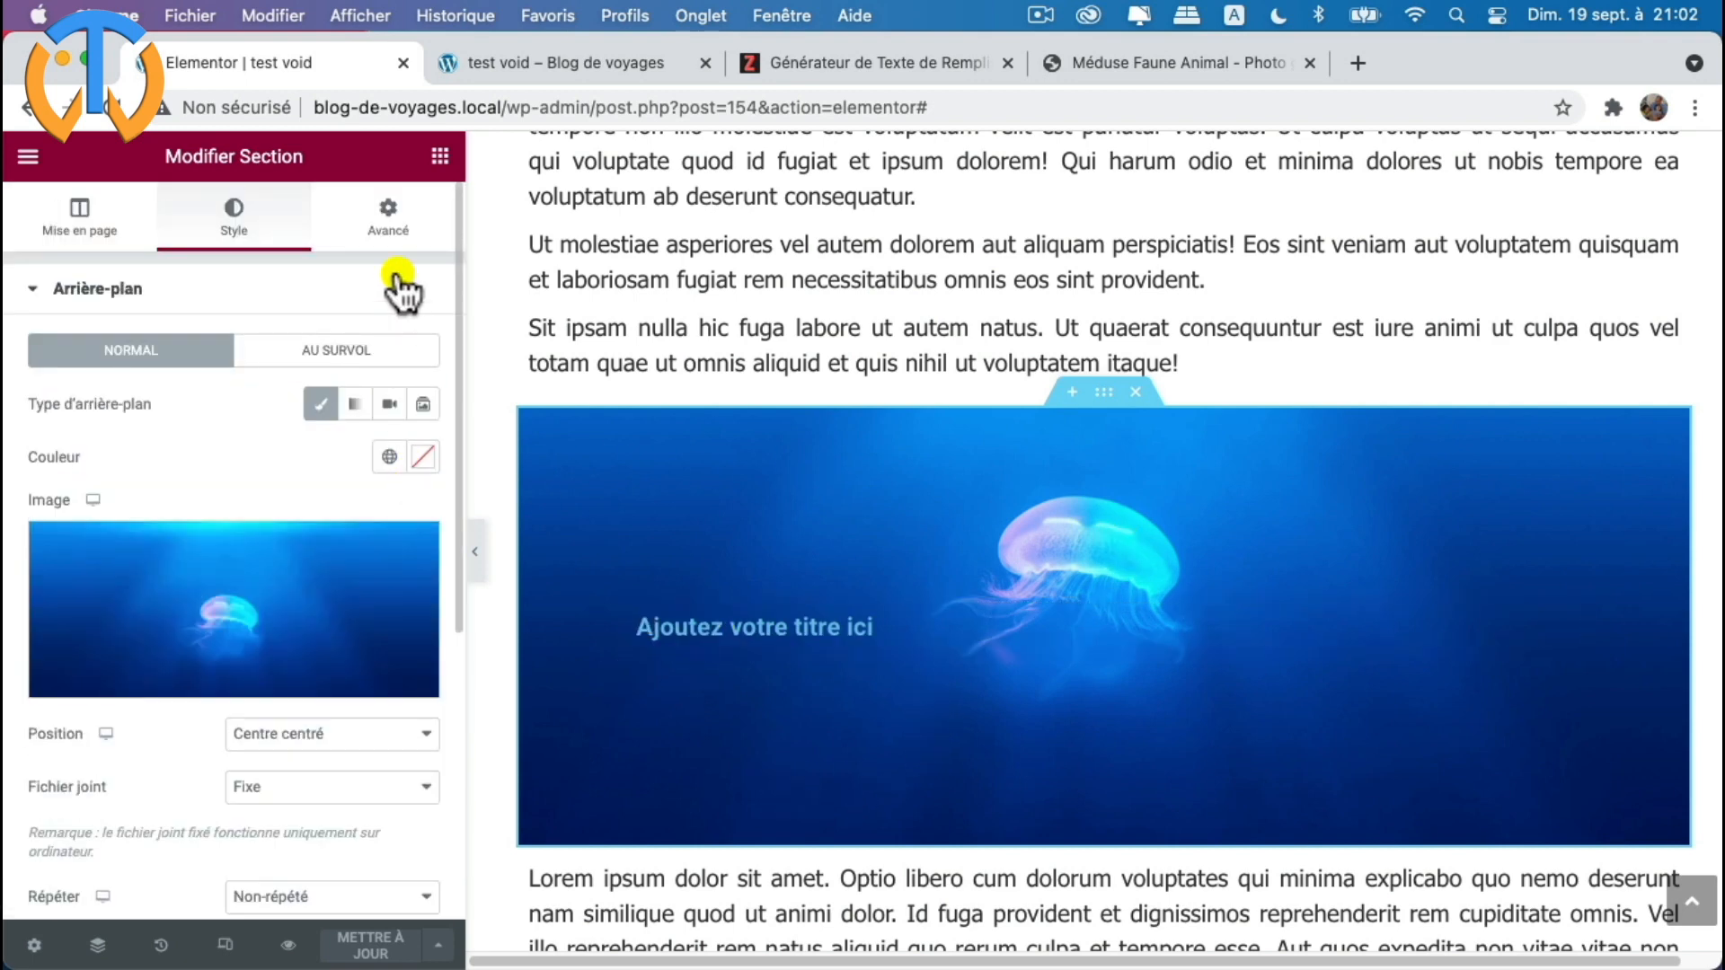
pyautogui.click(387, 221)
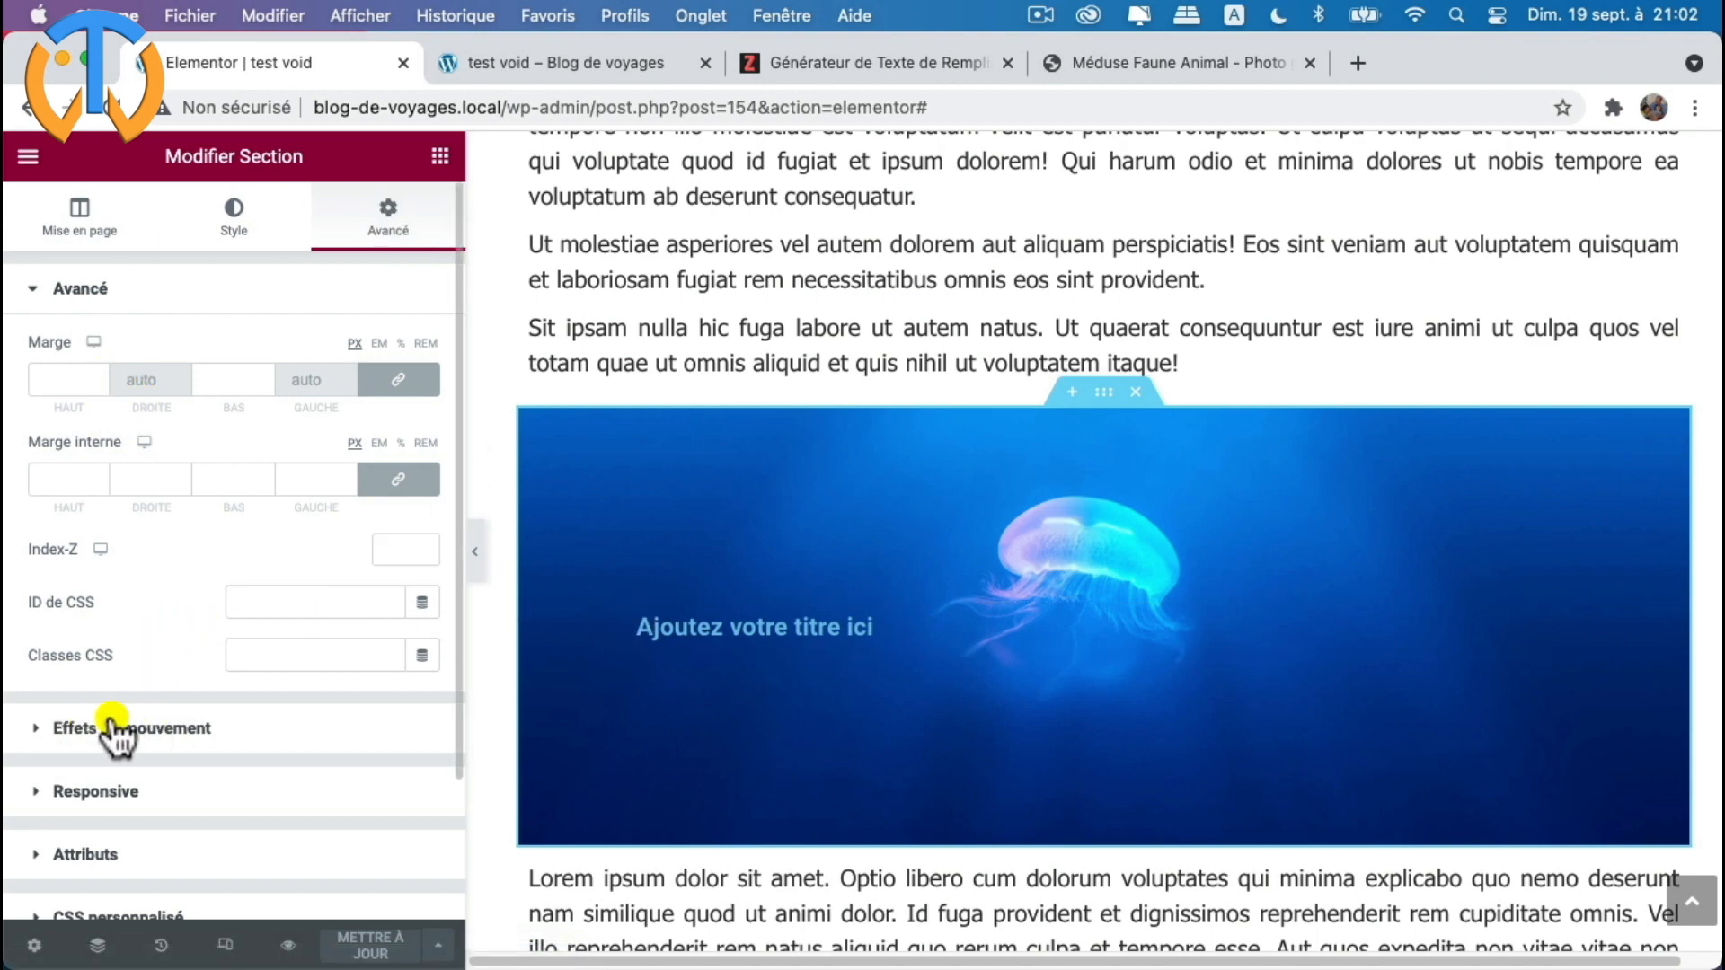
pyautogui.click(233, 230)
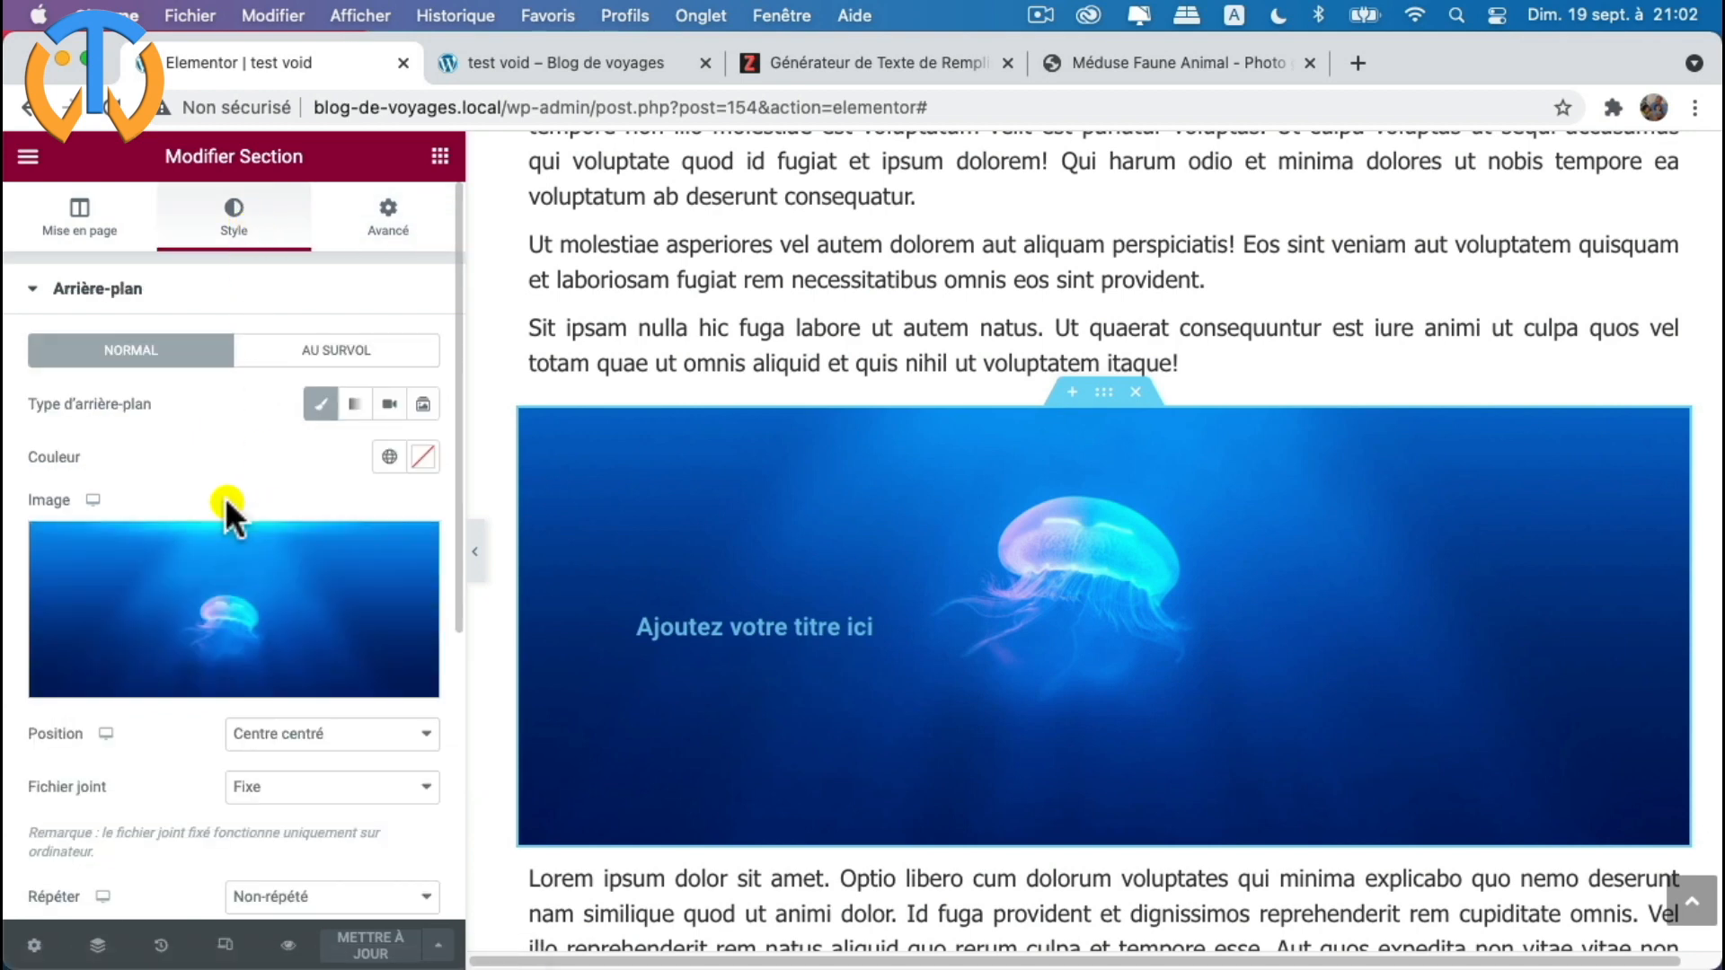
pyautogui.scroll(-1, 226, 502)
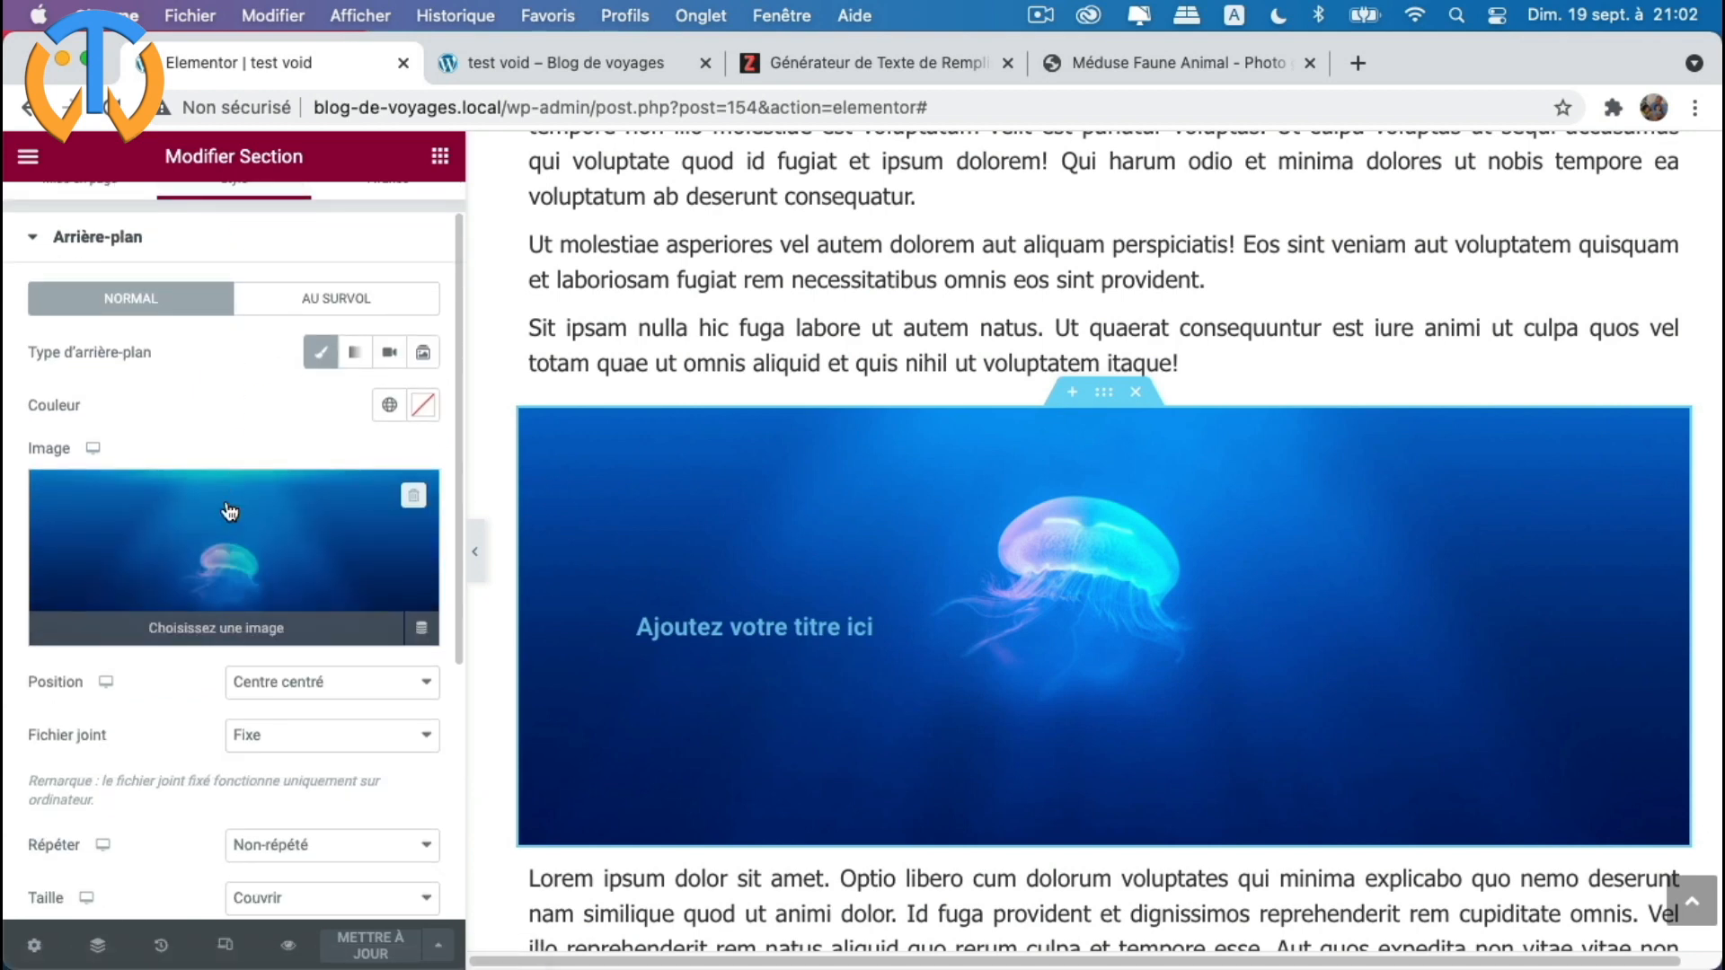
# - Turn on Étirer la section in the jellyfish section's Mise en page settings and update the page
pyautogui.scroll(-3, 230, 511)
pyautogui.scroll(4, 224, 499)
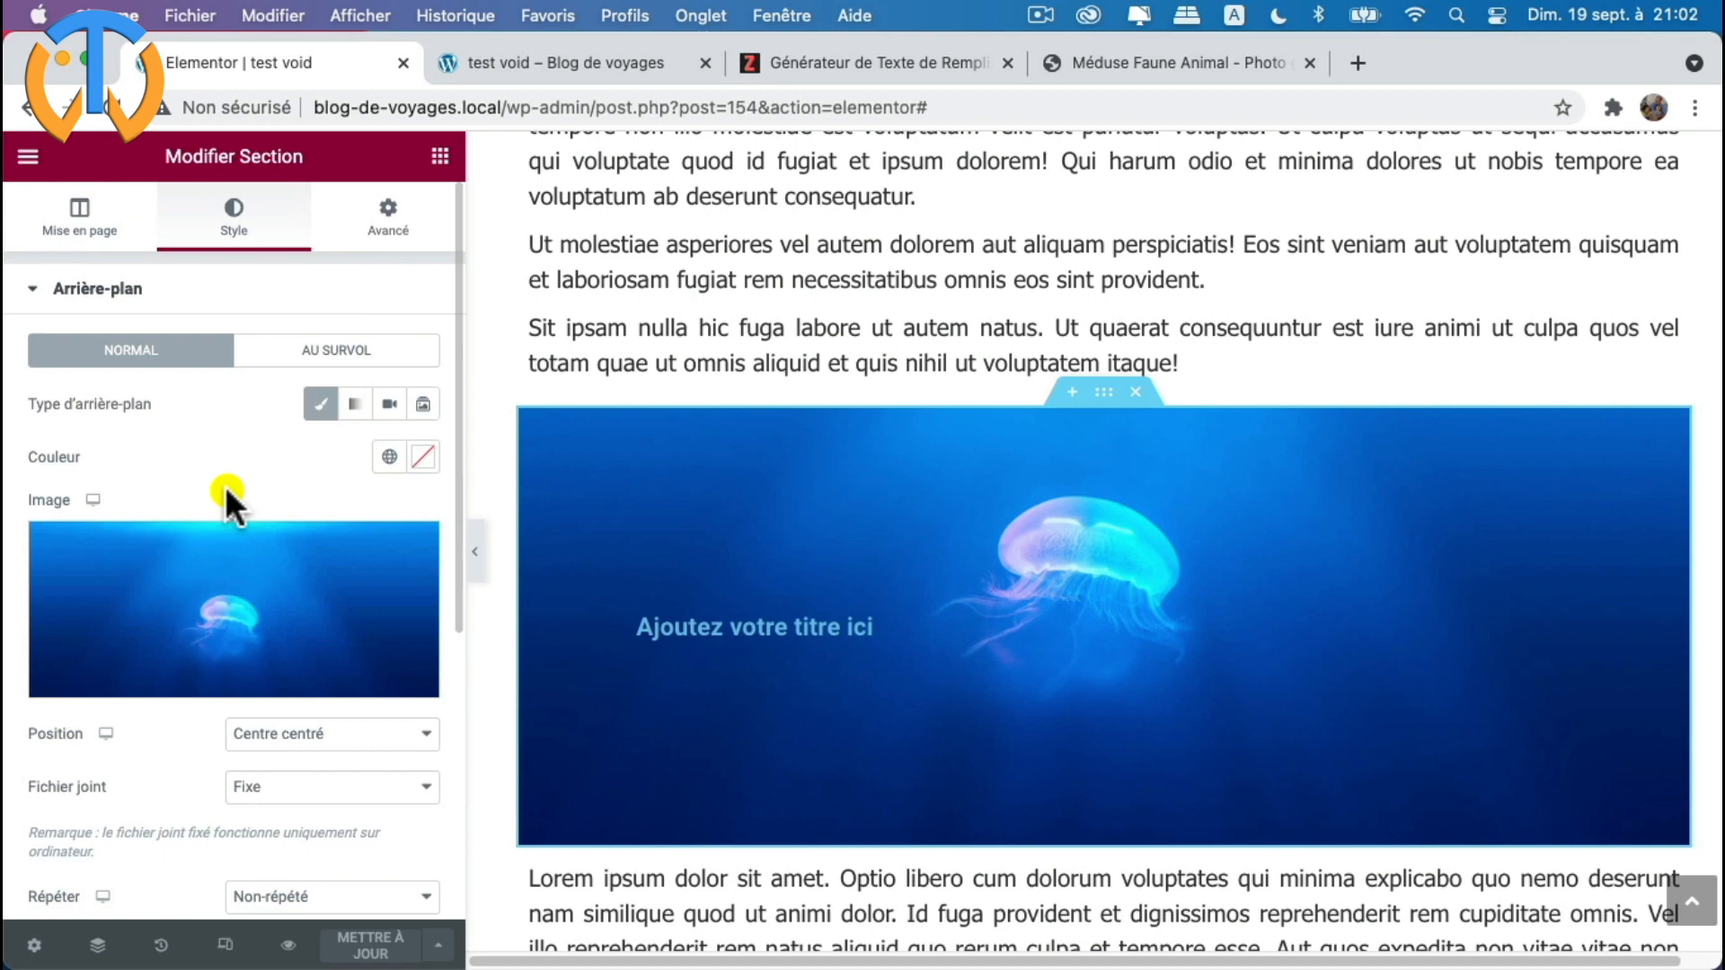
pyautogui.click(93, 230)
pyautogui.scroll(-3, 192, 424)
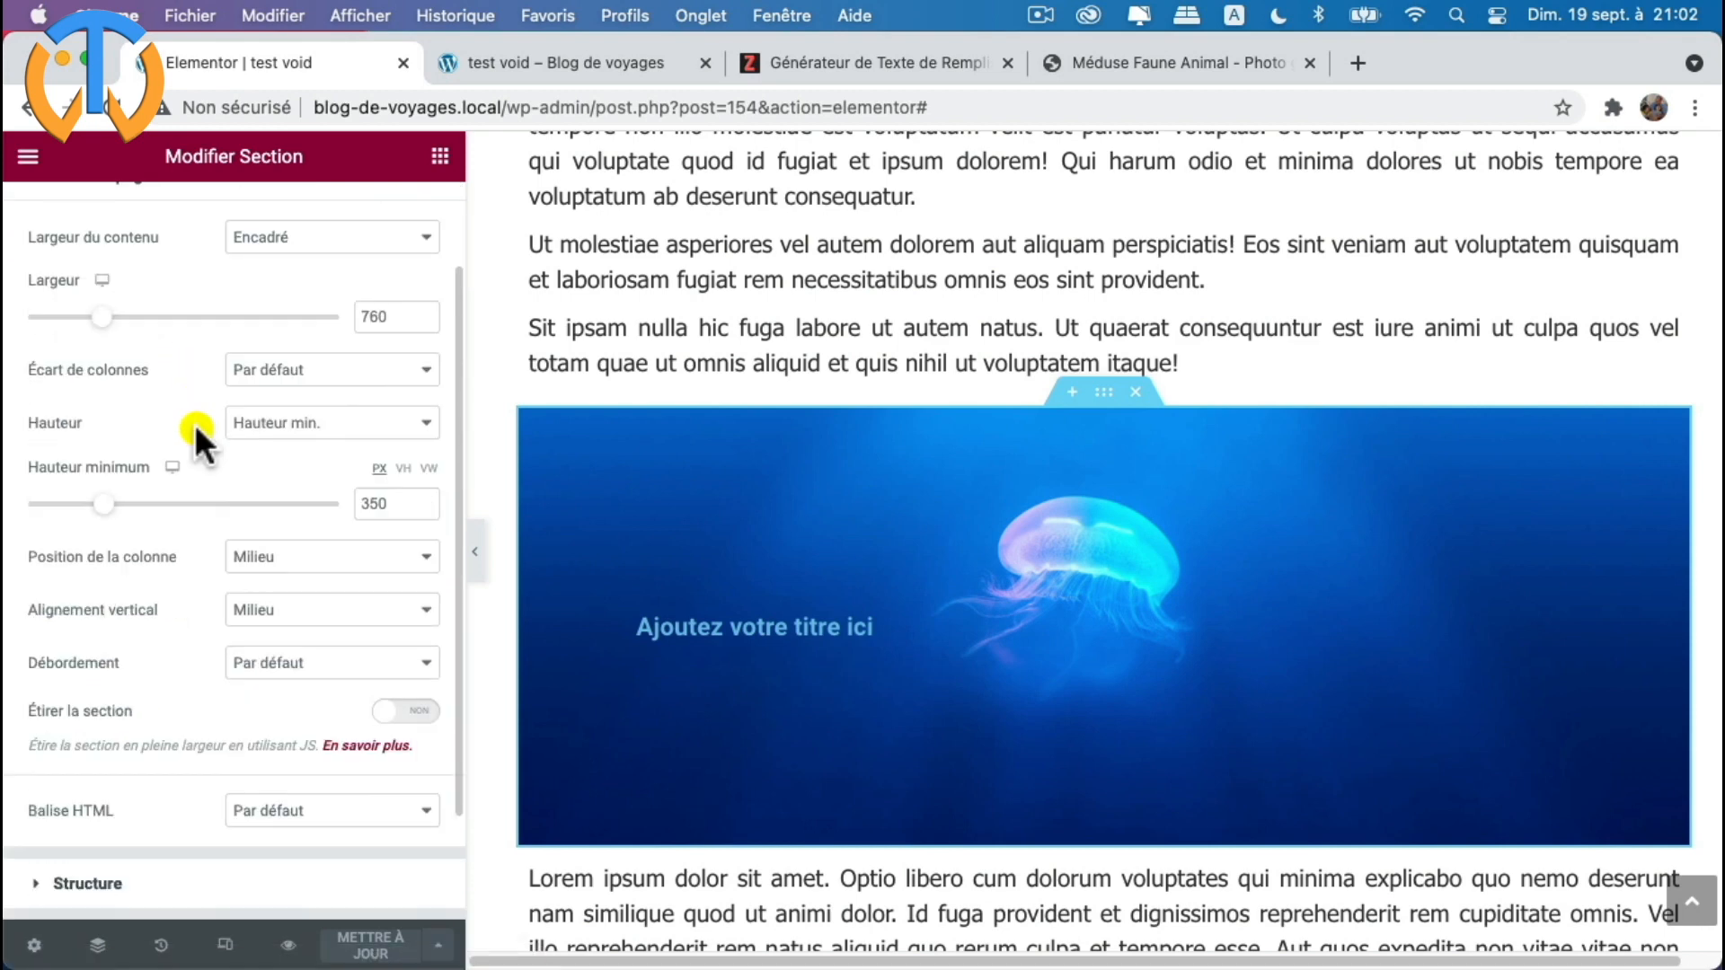
pyautogui.scroll(-1, 194, 423)
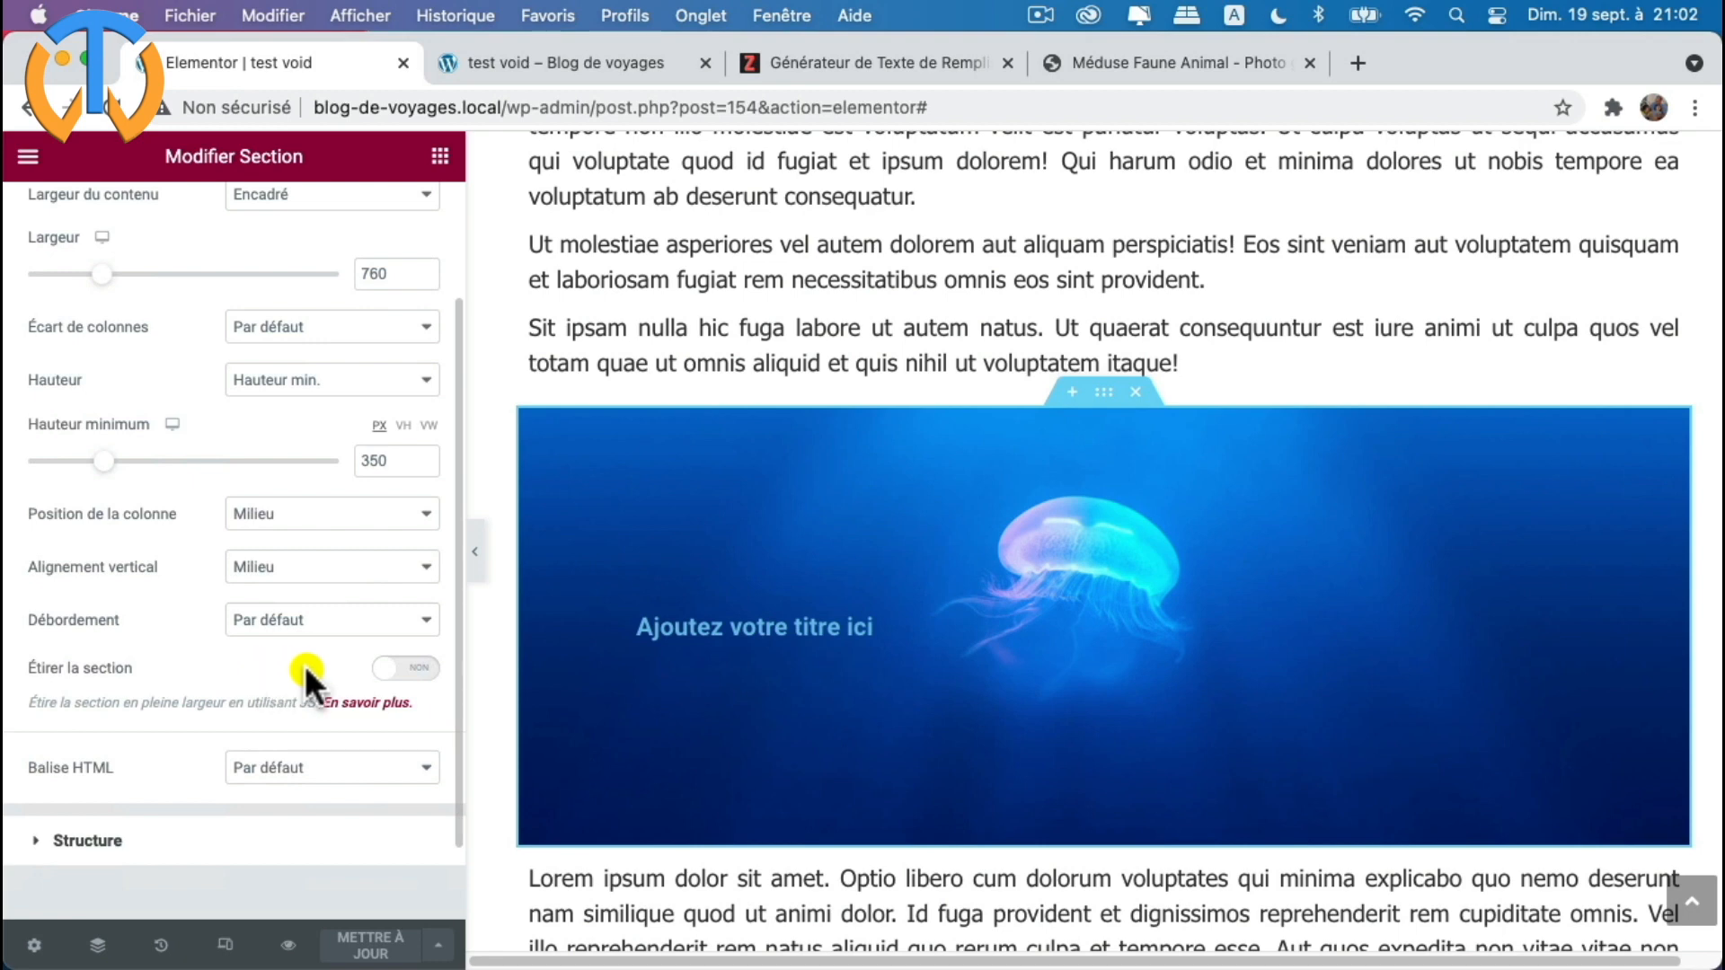
pyautogui.click(426, 670)
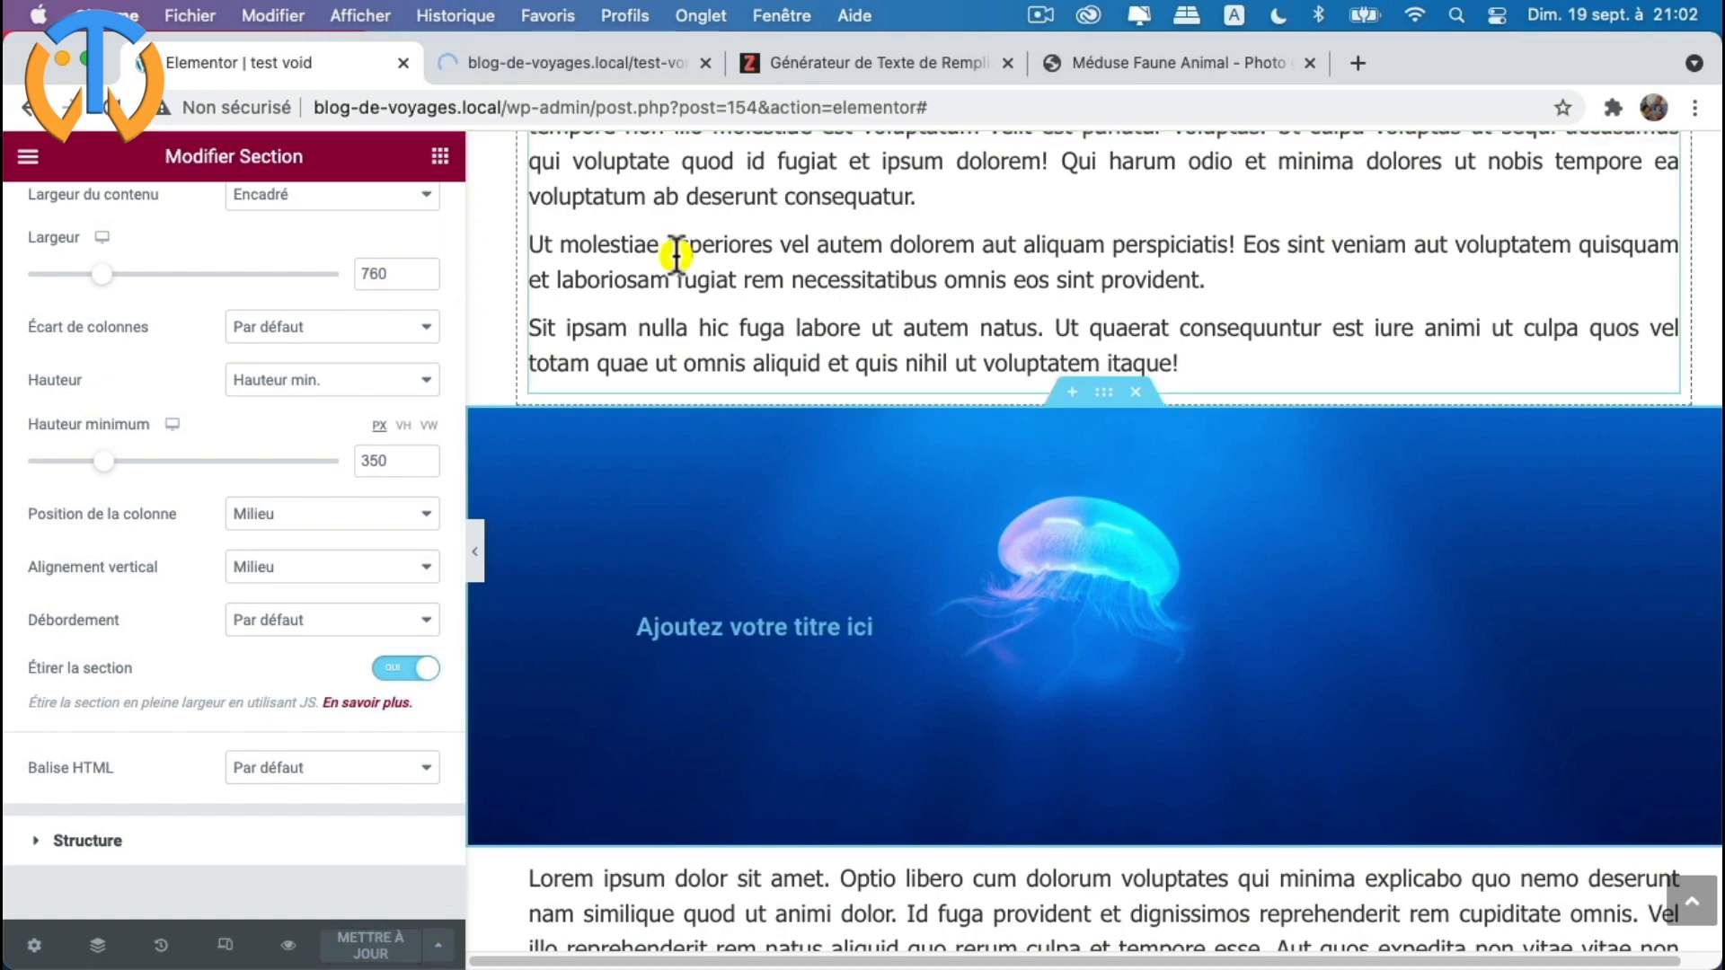
# - Switch to the test void preview page and examine the stretched jellyfish section's fixed background while scrolling between the text blocks
pyautogui.click(585, 56)
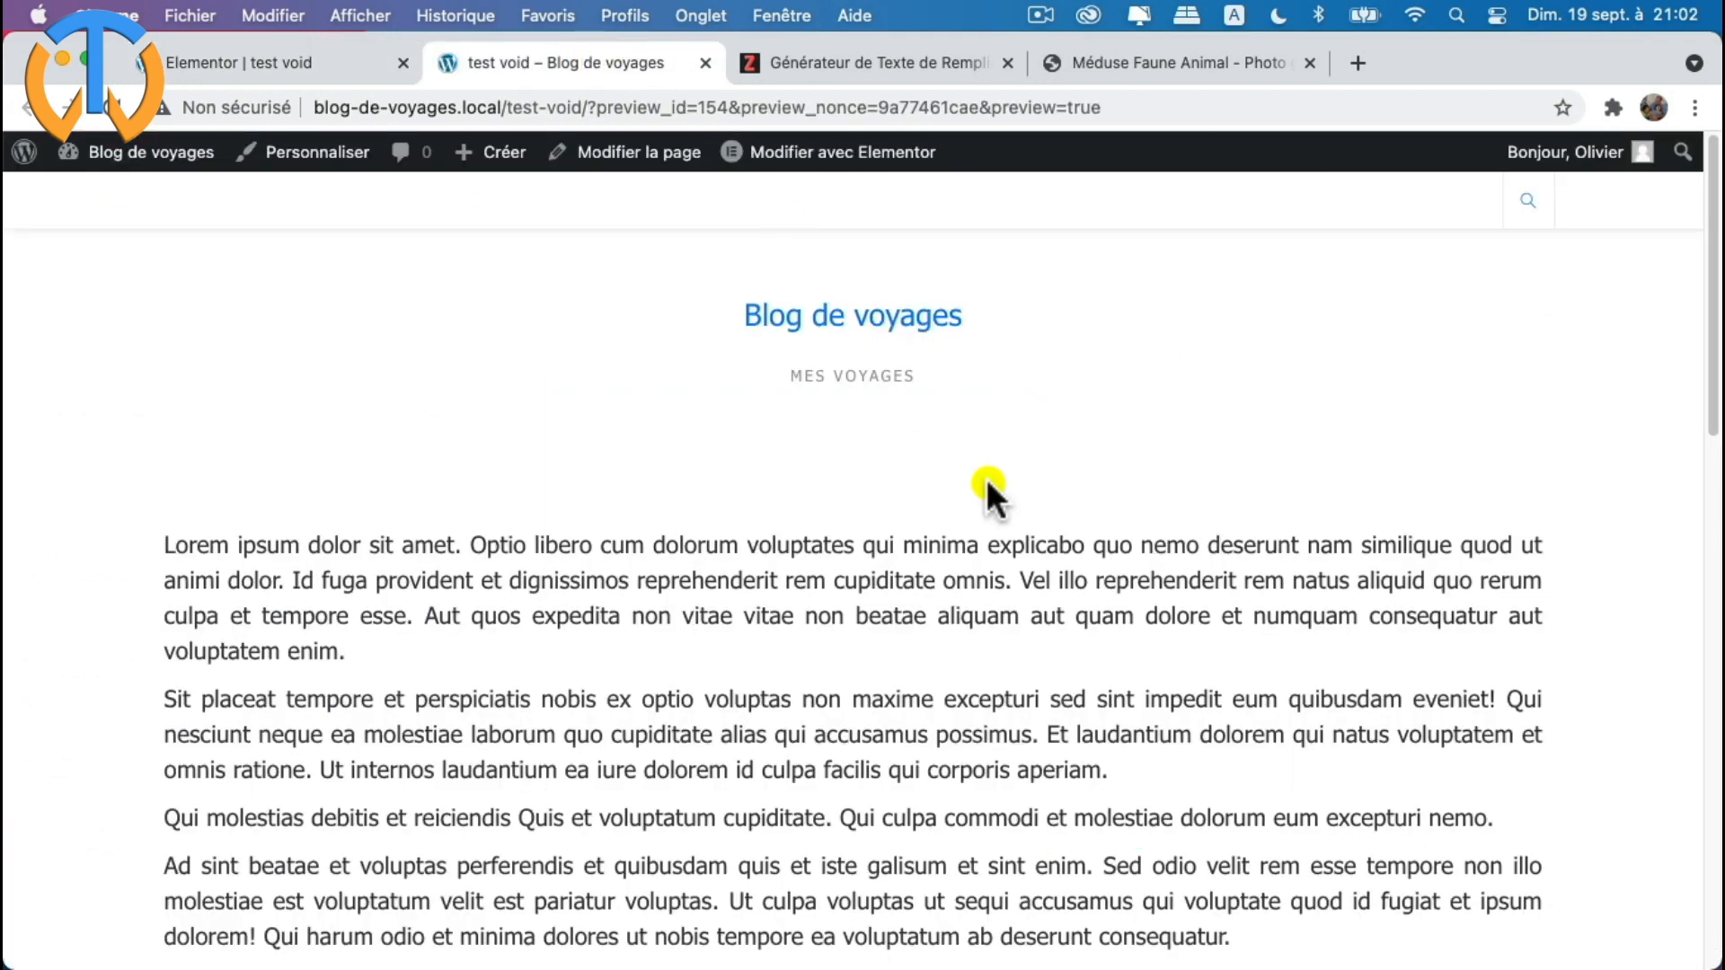
pyautogui.scroll(-3, 985, 478)
pyautogui.scroll(-5, 987, 485)
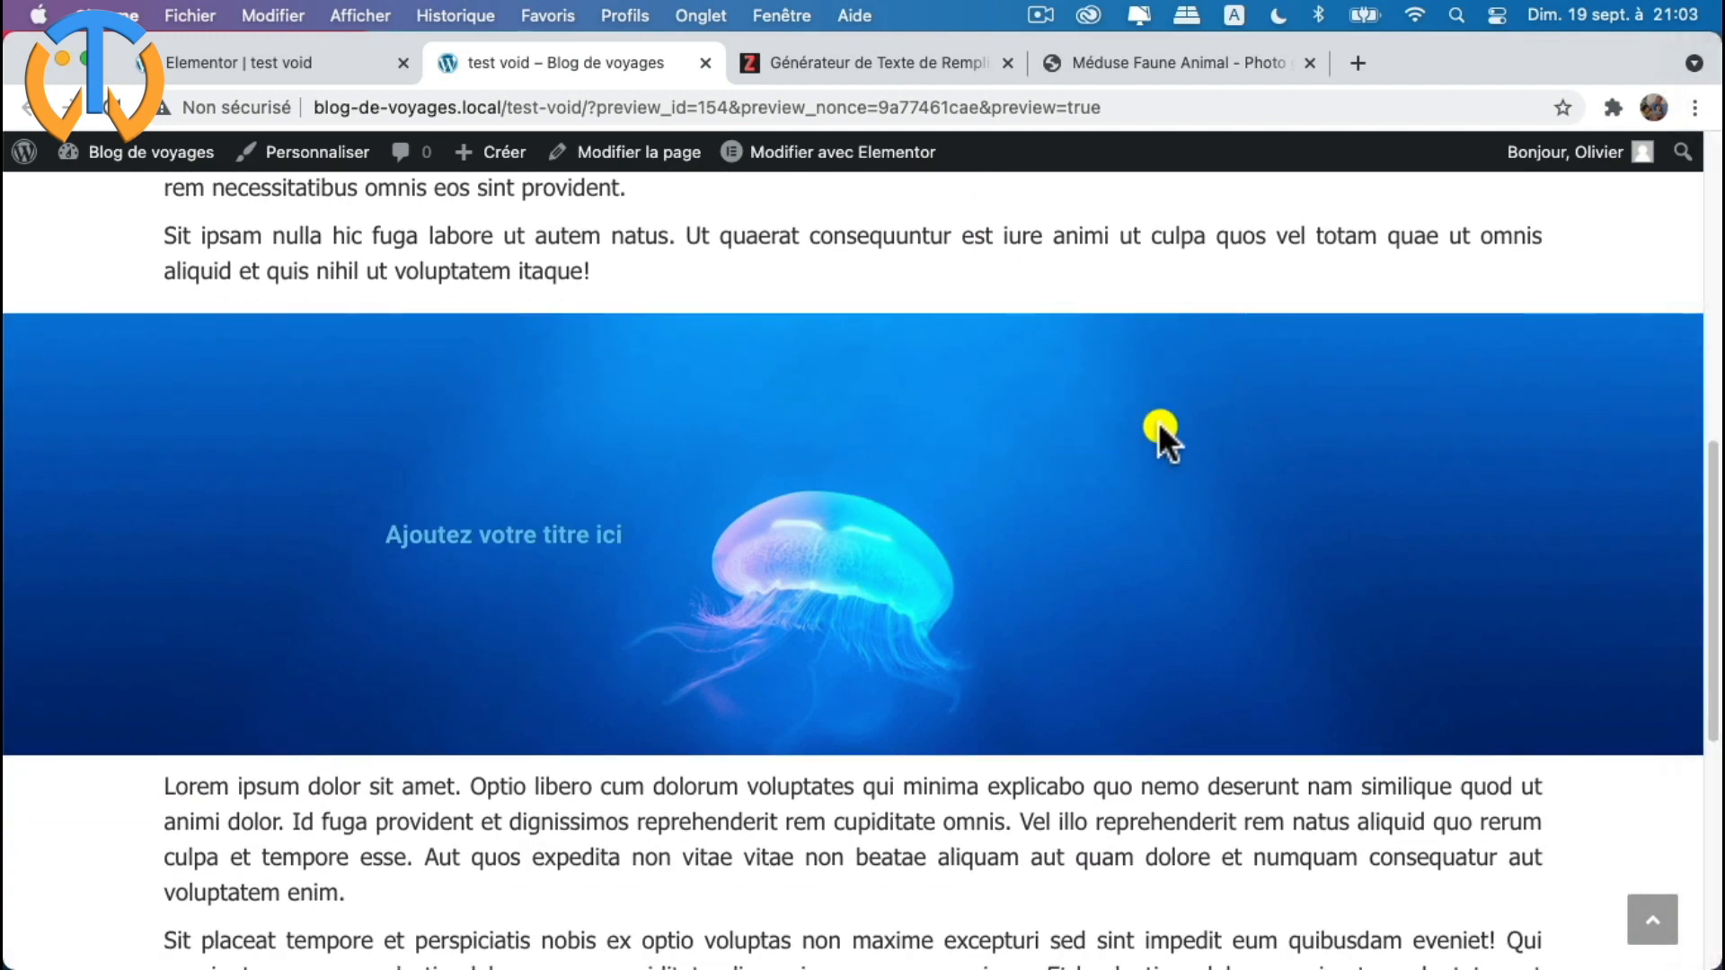
pyautogui.scroll(-2, 1098, 429)
pyautogui.scroll(-6, 1098, 430)
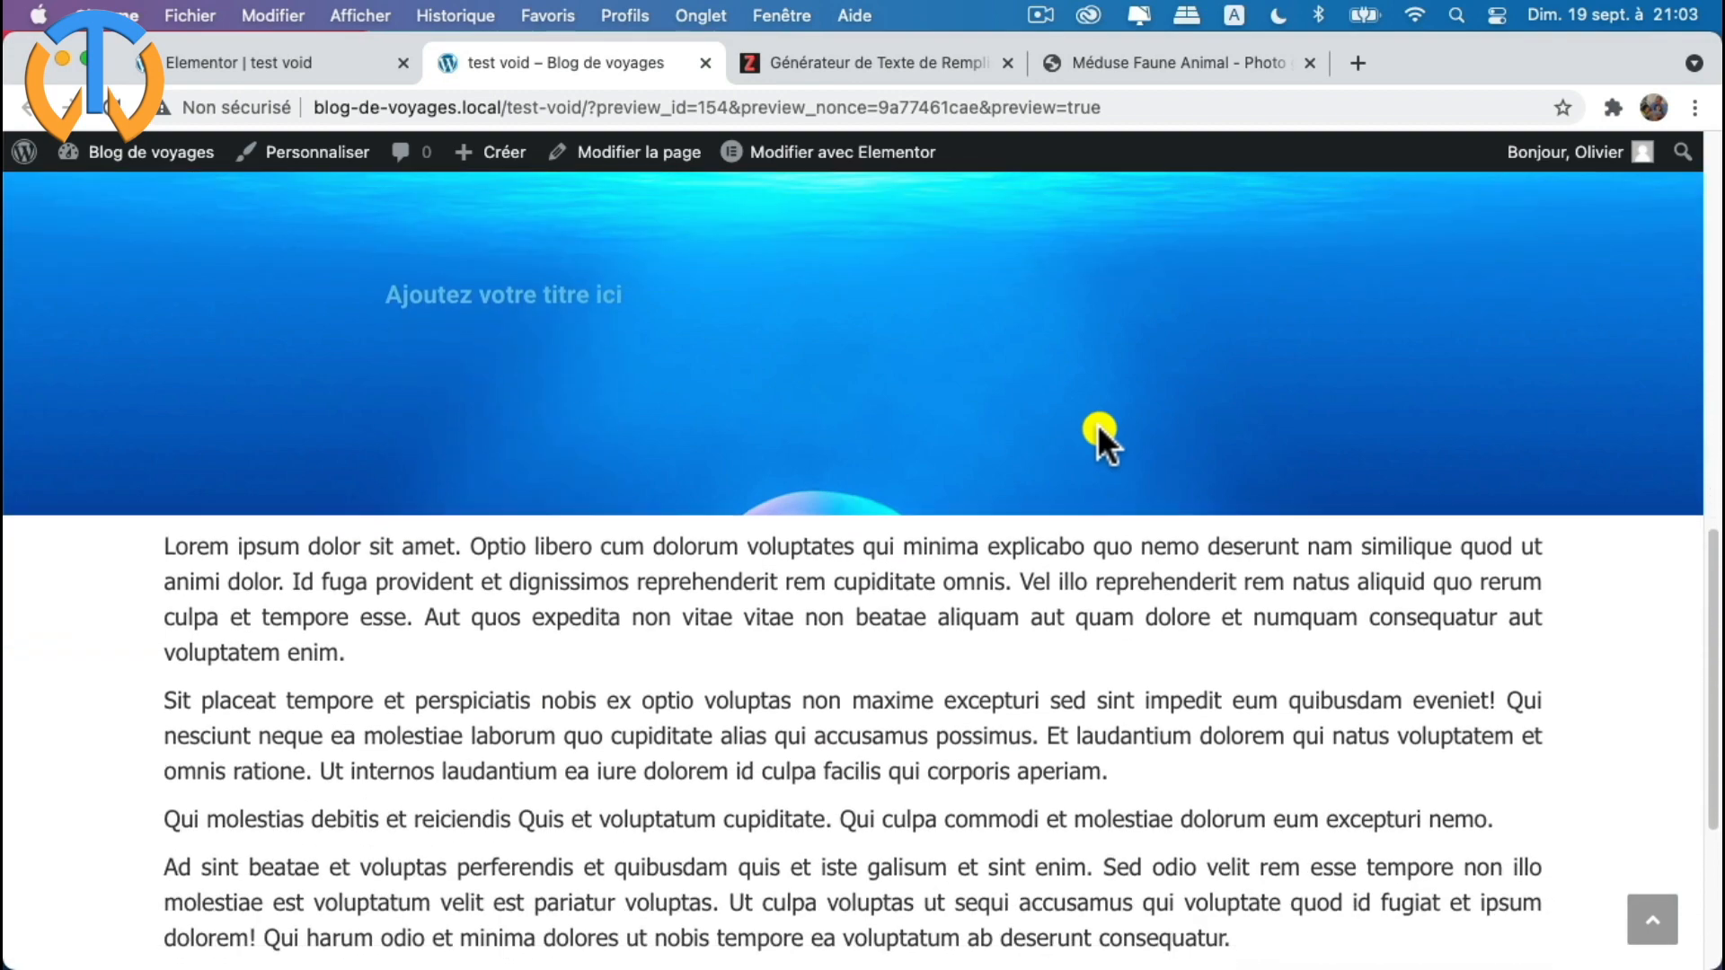
pyautogui.scroll(12, 1097, 423)
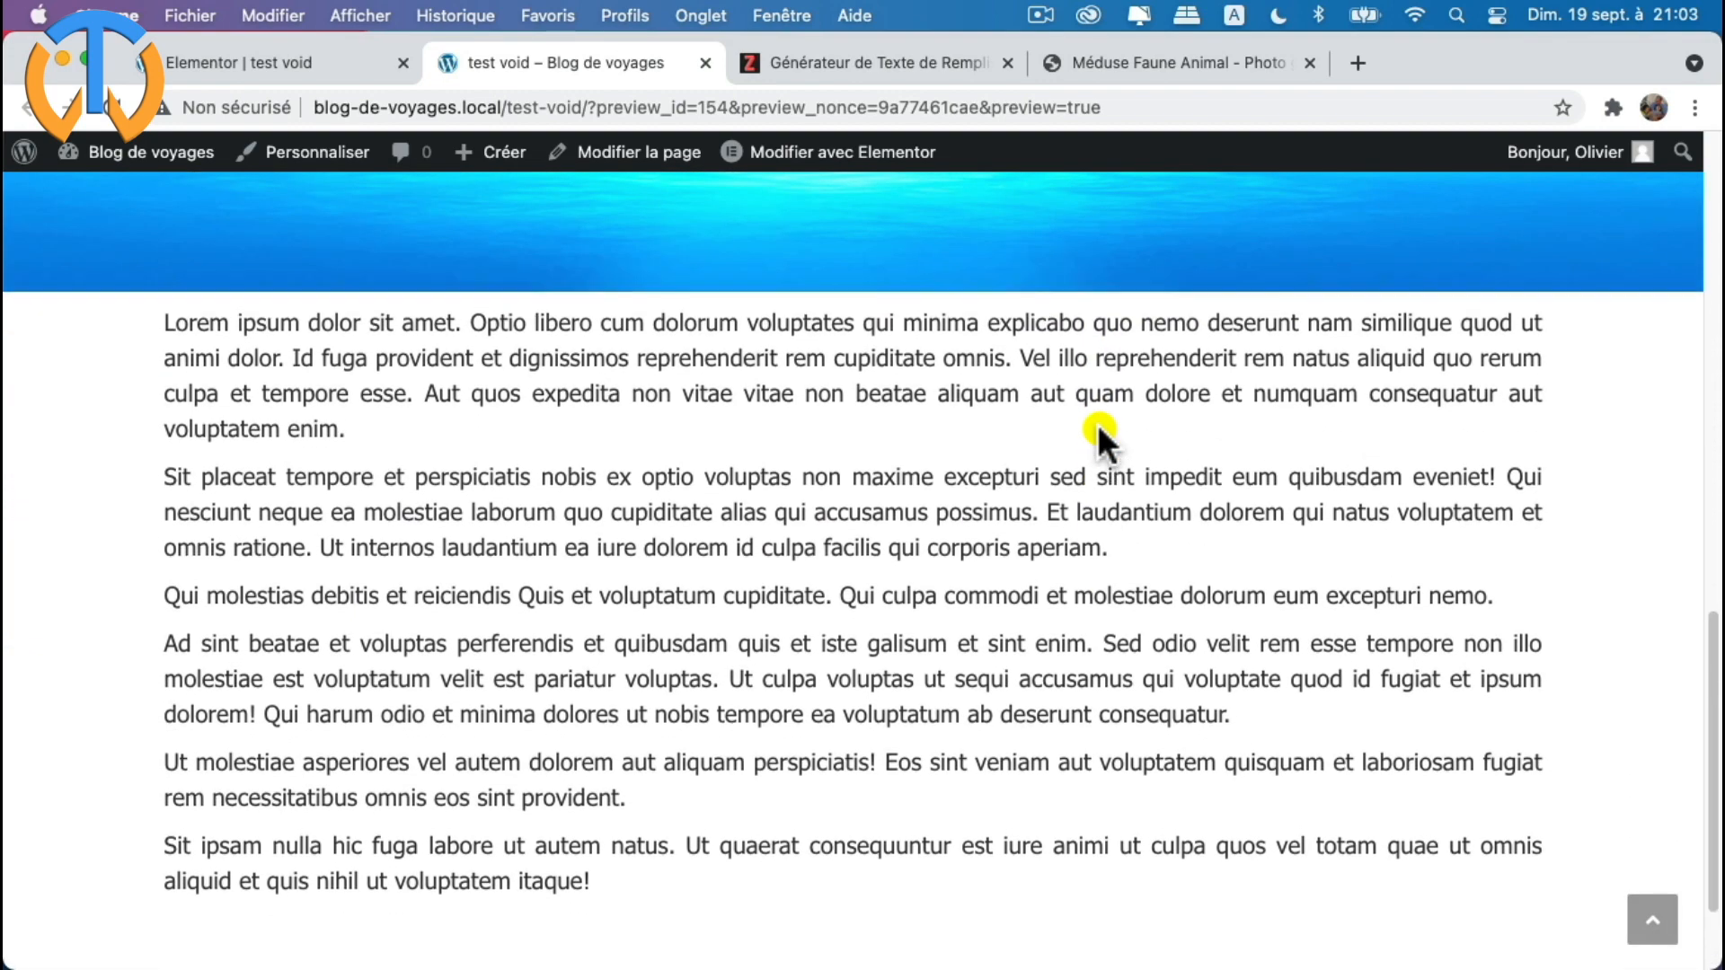
pyautogui.scroll(6, 751, 557)
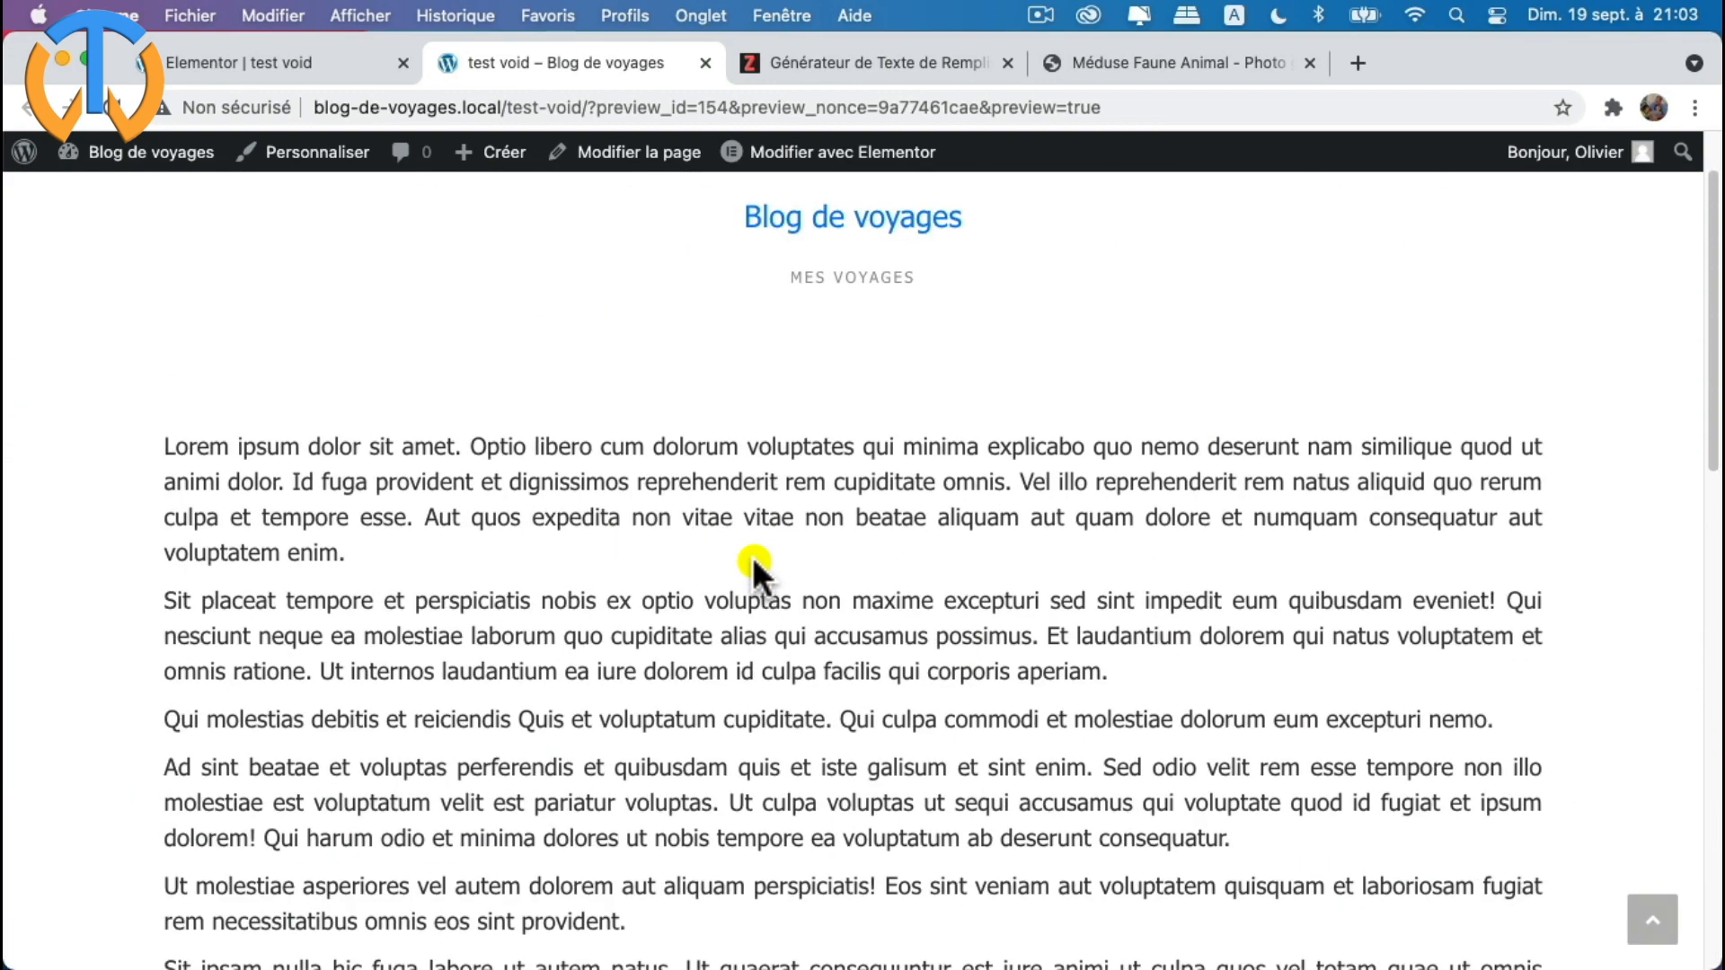
pyautogui.scroll(-7, 752, 565)
pyautogui.scroll(-7, 754, 563)
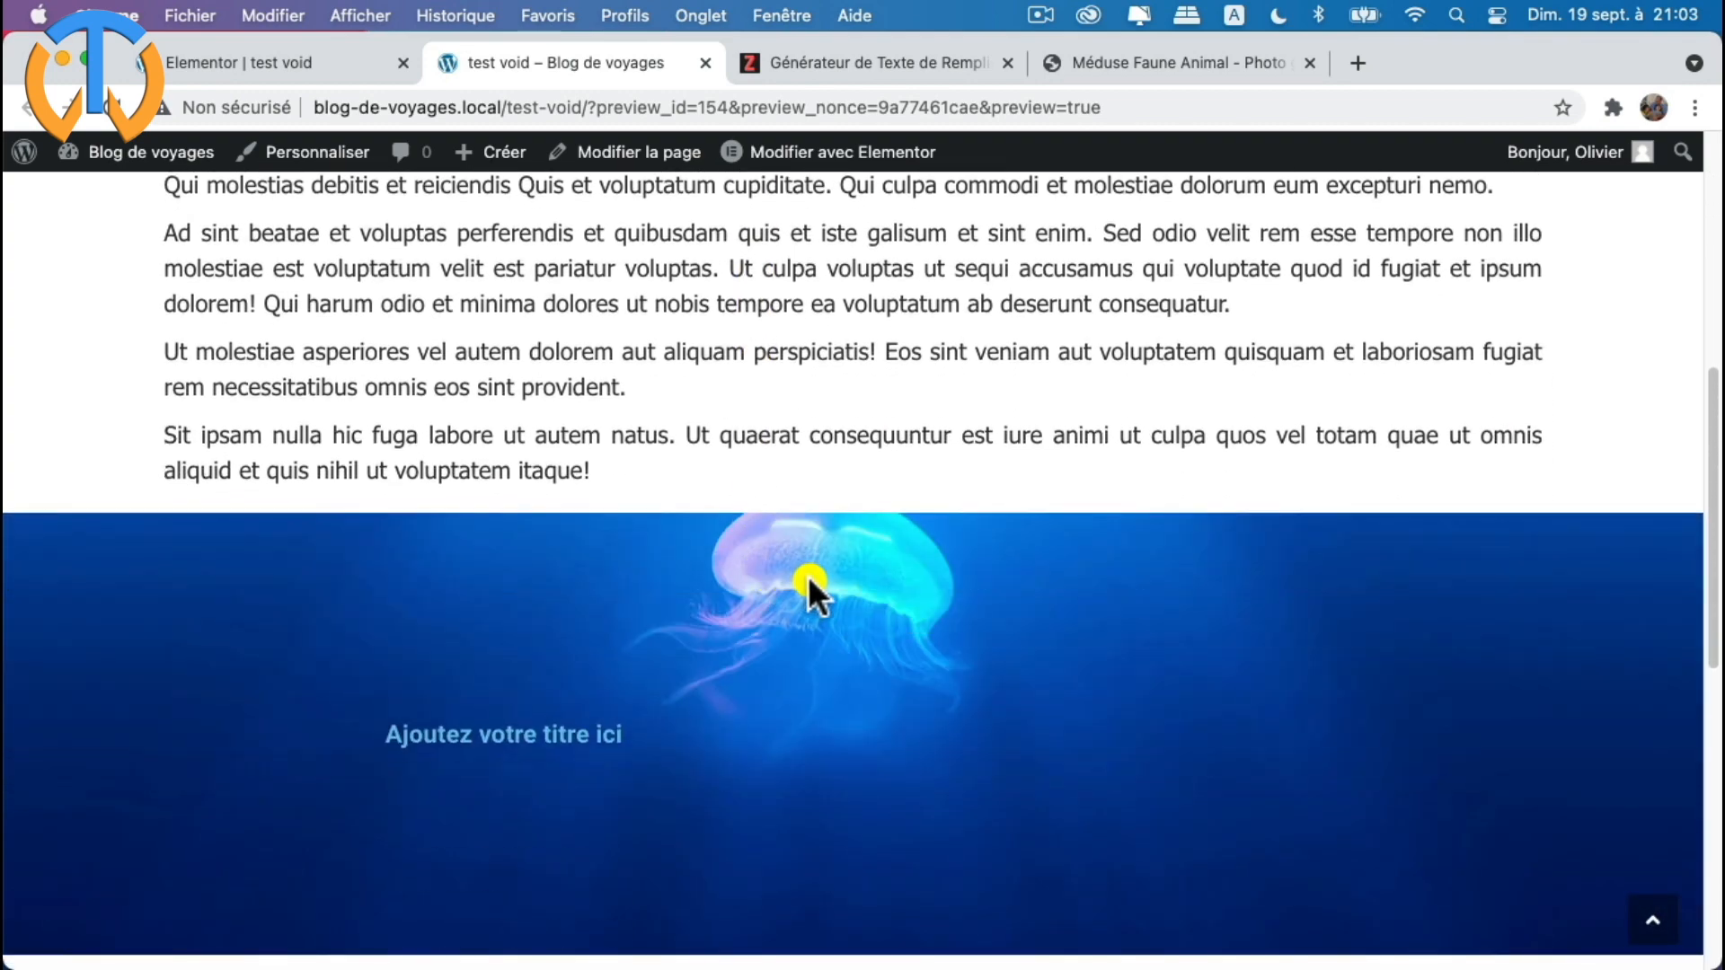
pyautogui.scroll(8, 894, 606)
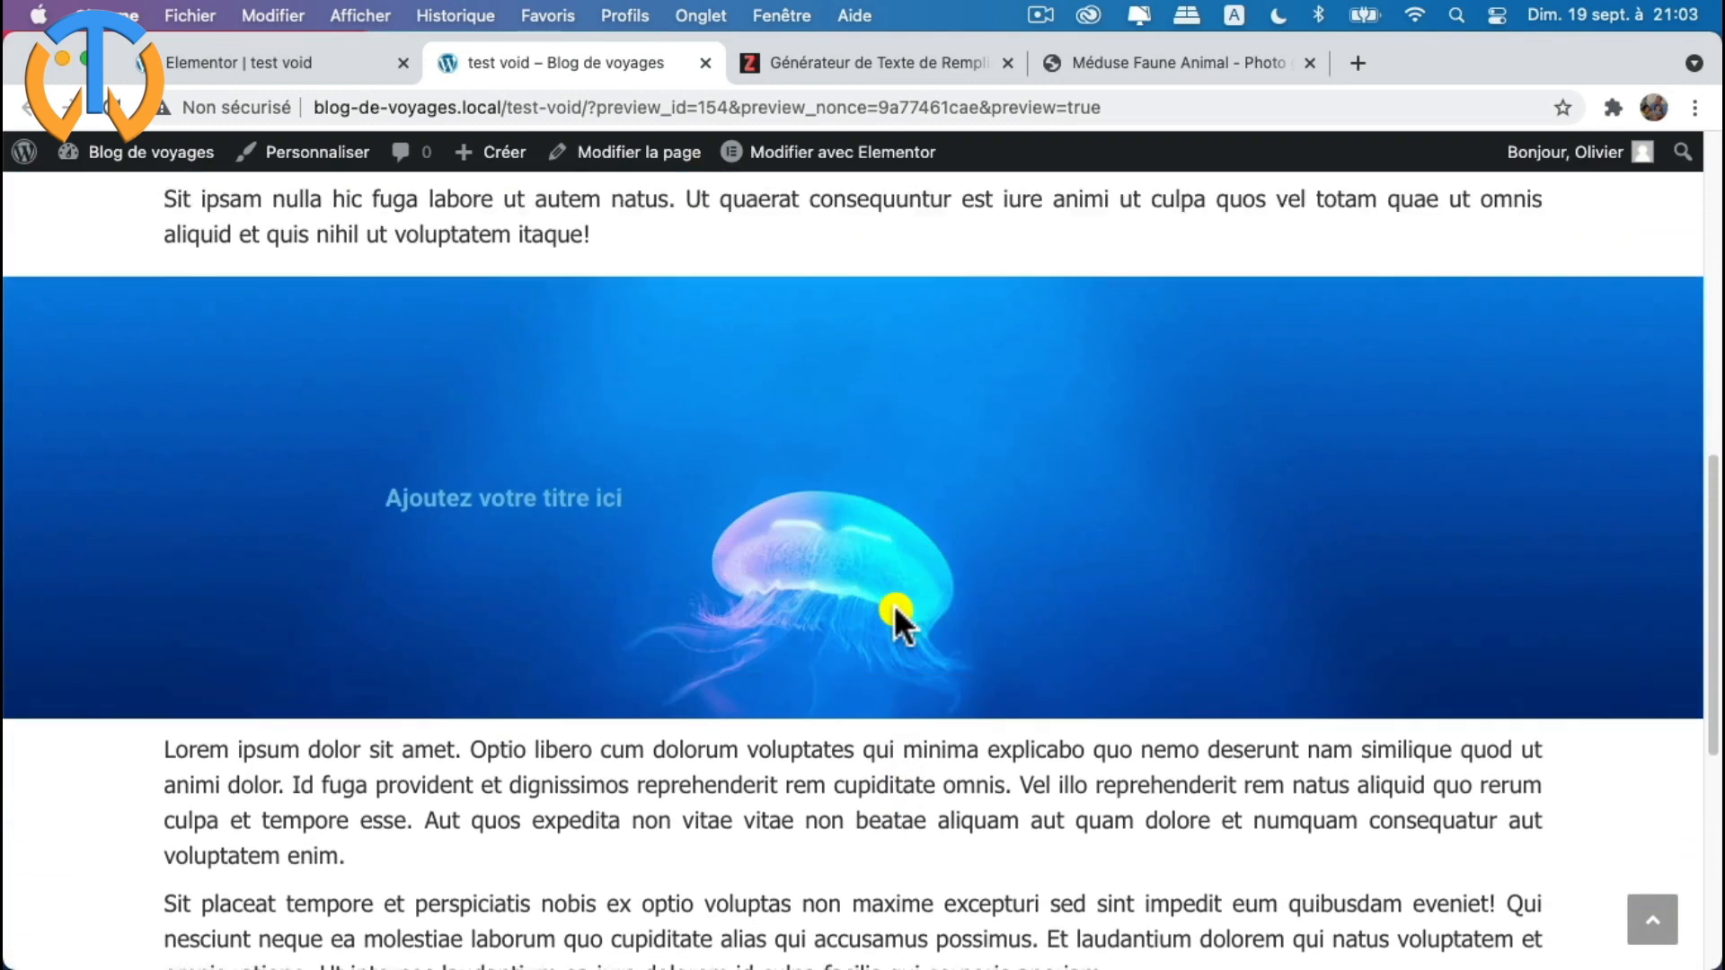
pyautogui.scroll(-4, 893, 606)
pyautogui.scroll(-6, 893, 605)
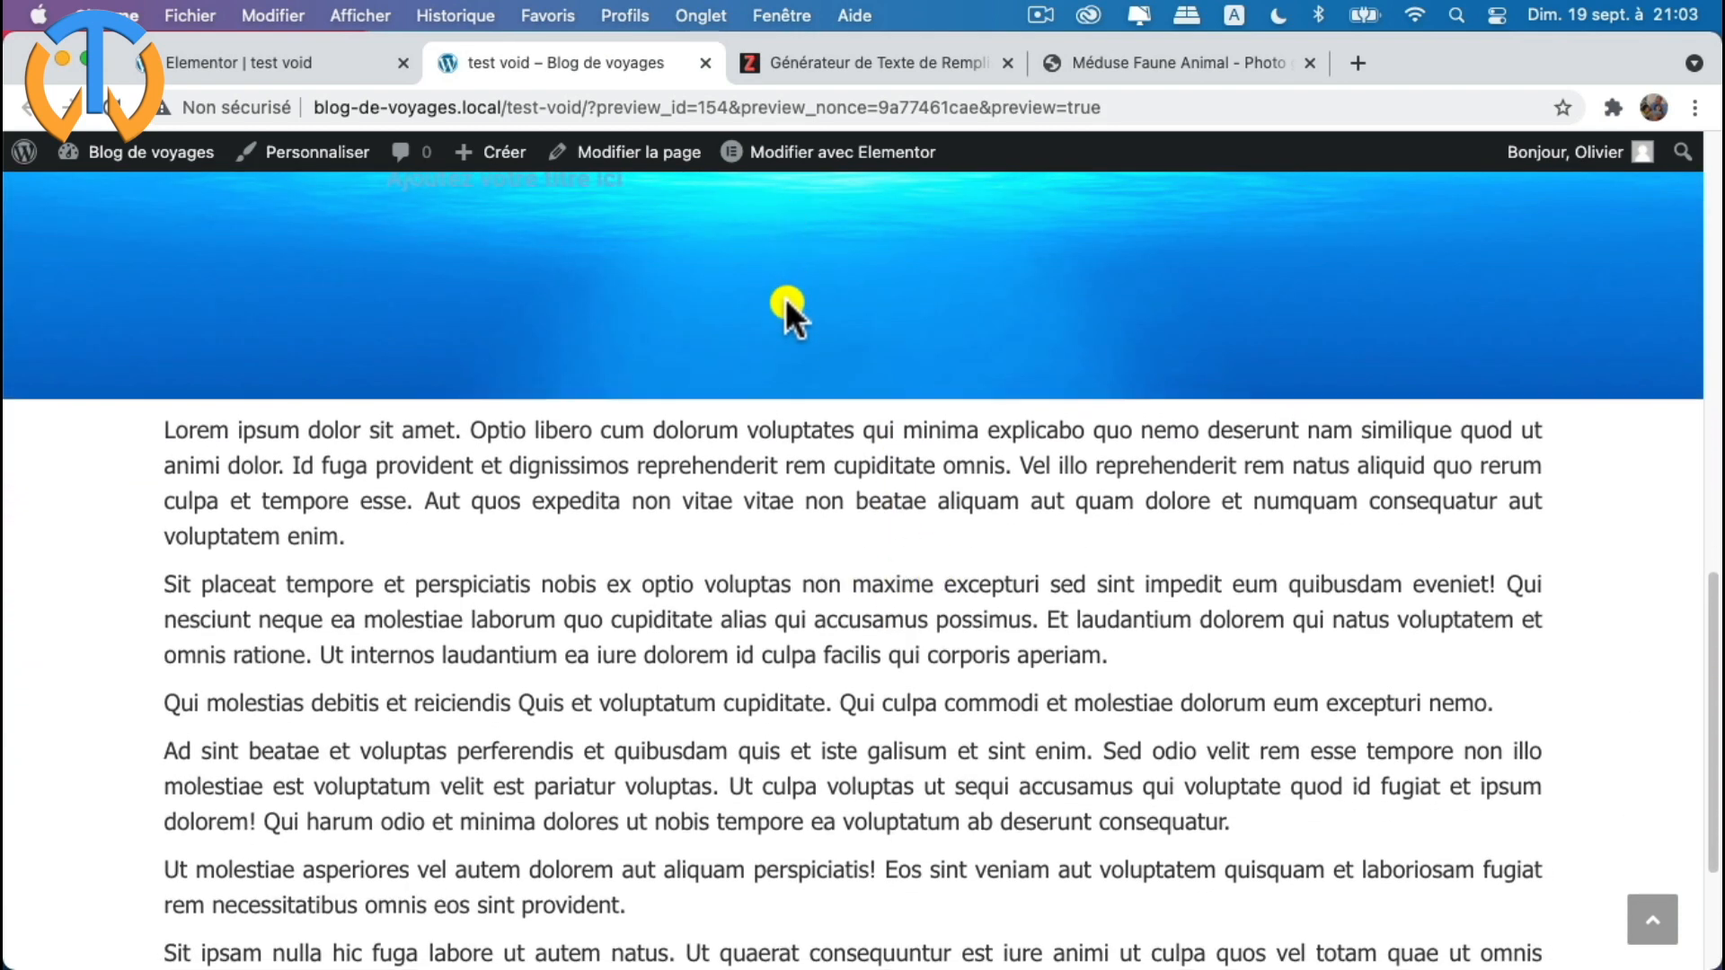
pyautogui.scroll(5, 790, 314)
pyautogui.scroll(10, 798, 353)
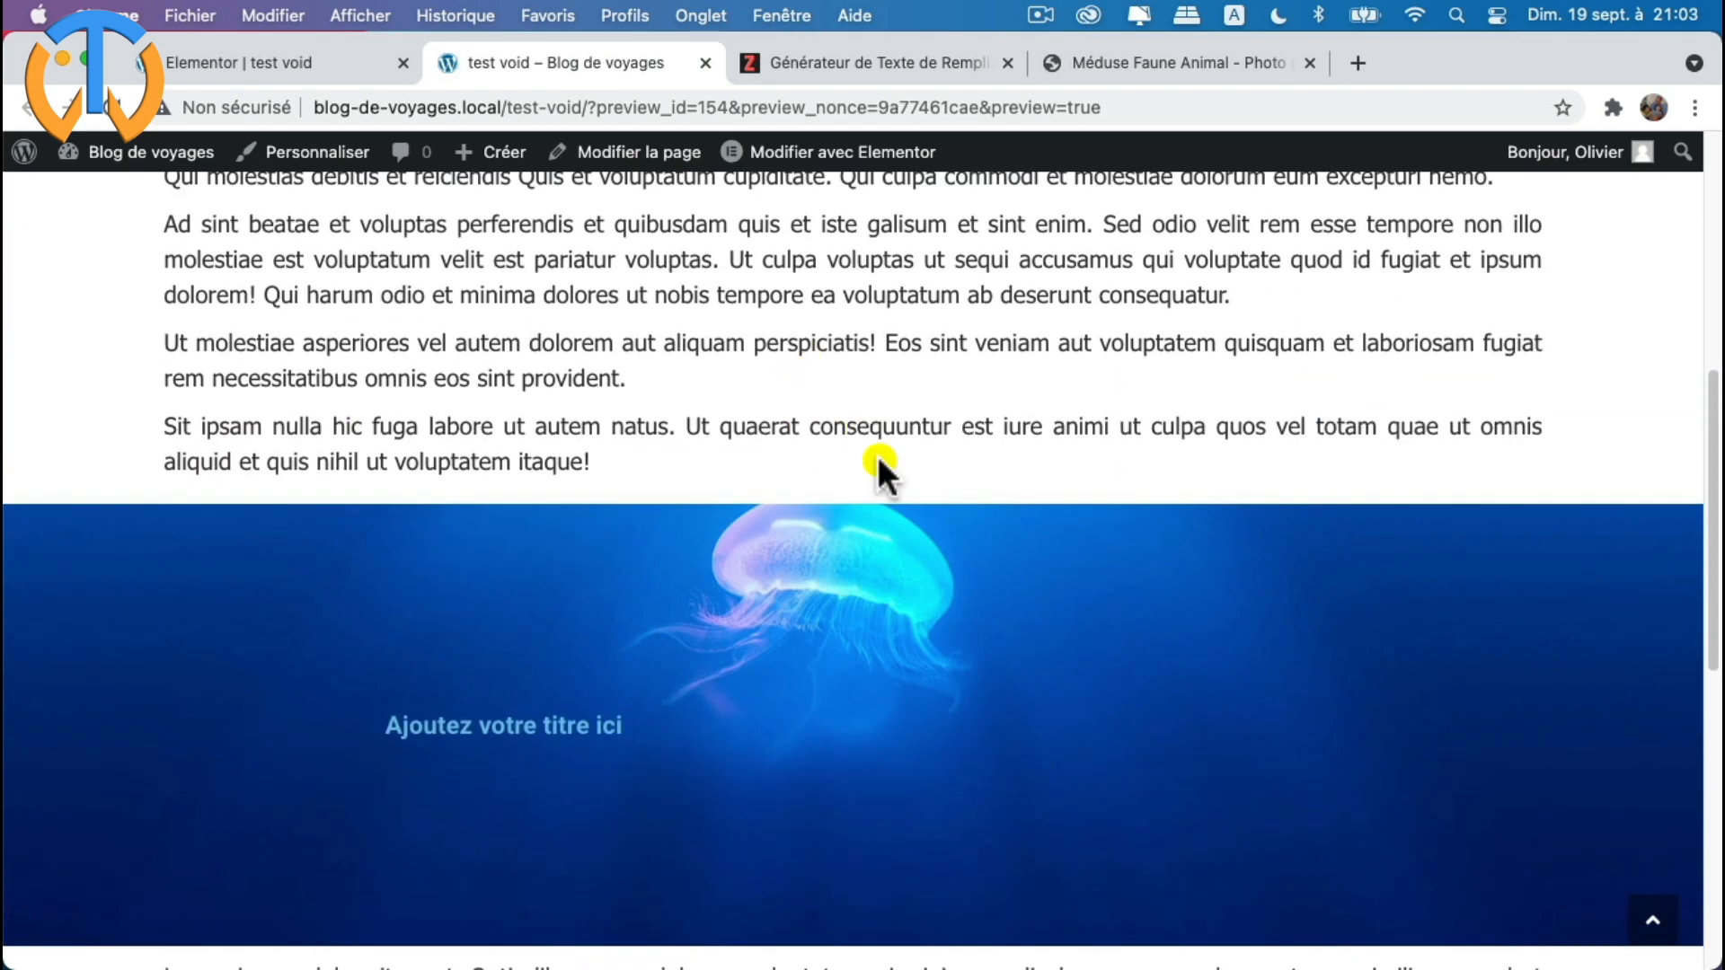
pyautogui.scroll(-12, 860, 705)
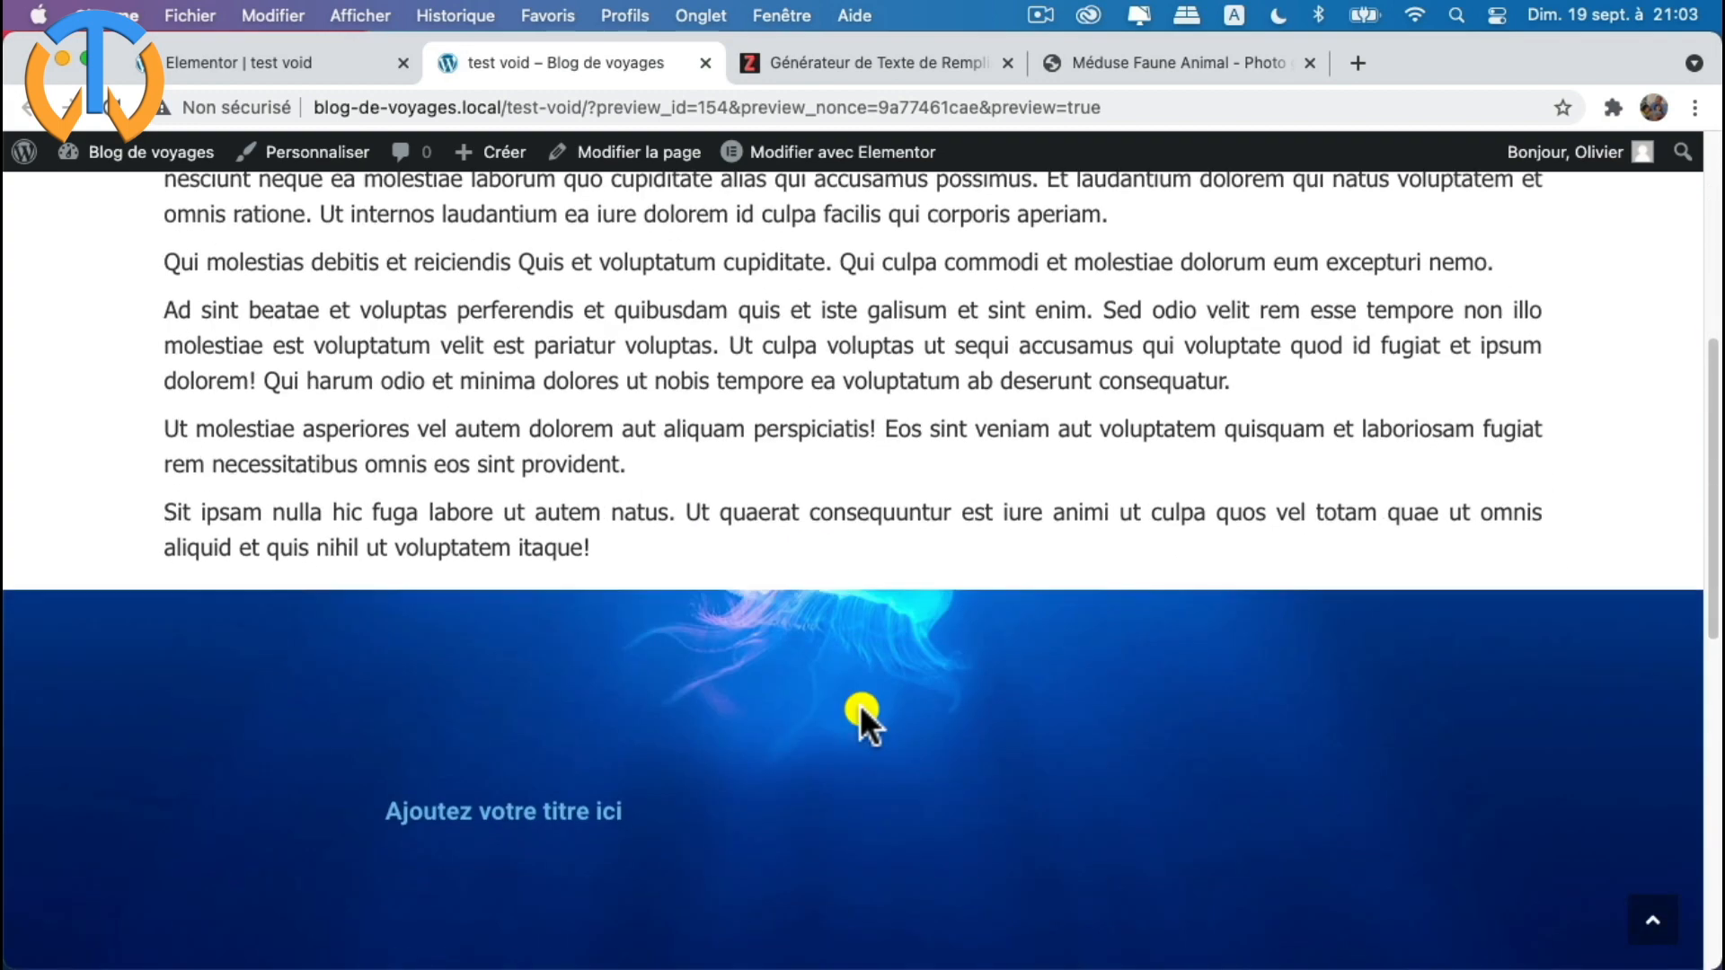
pyautogui.scroll(5, 860, 705)
pyautogui.scroll(1, 860, 704)
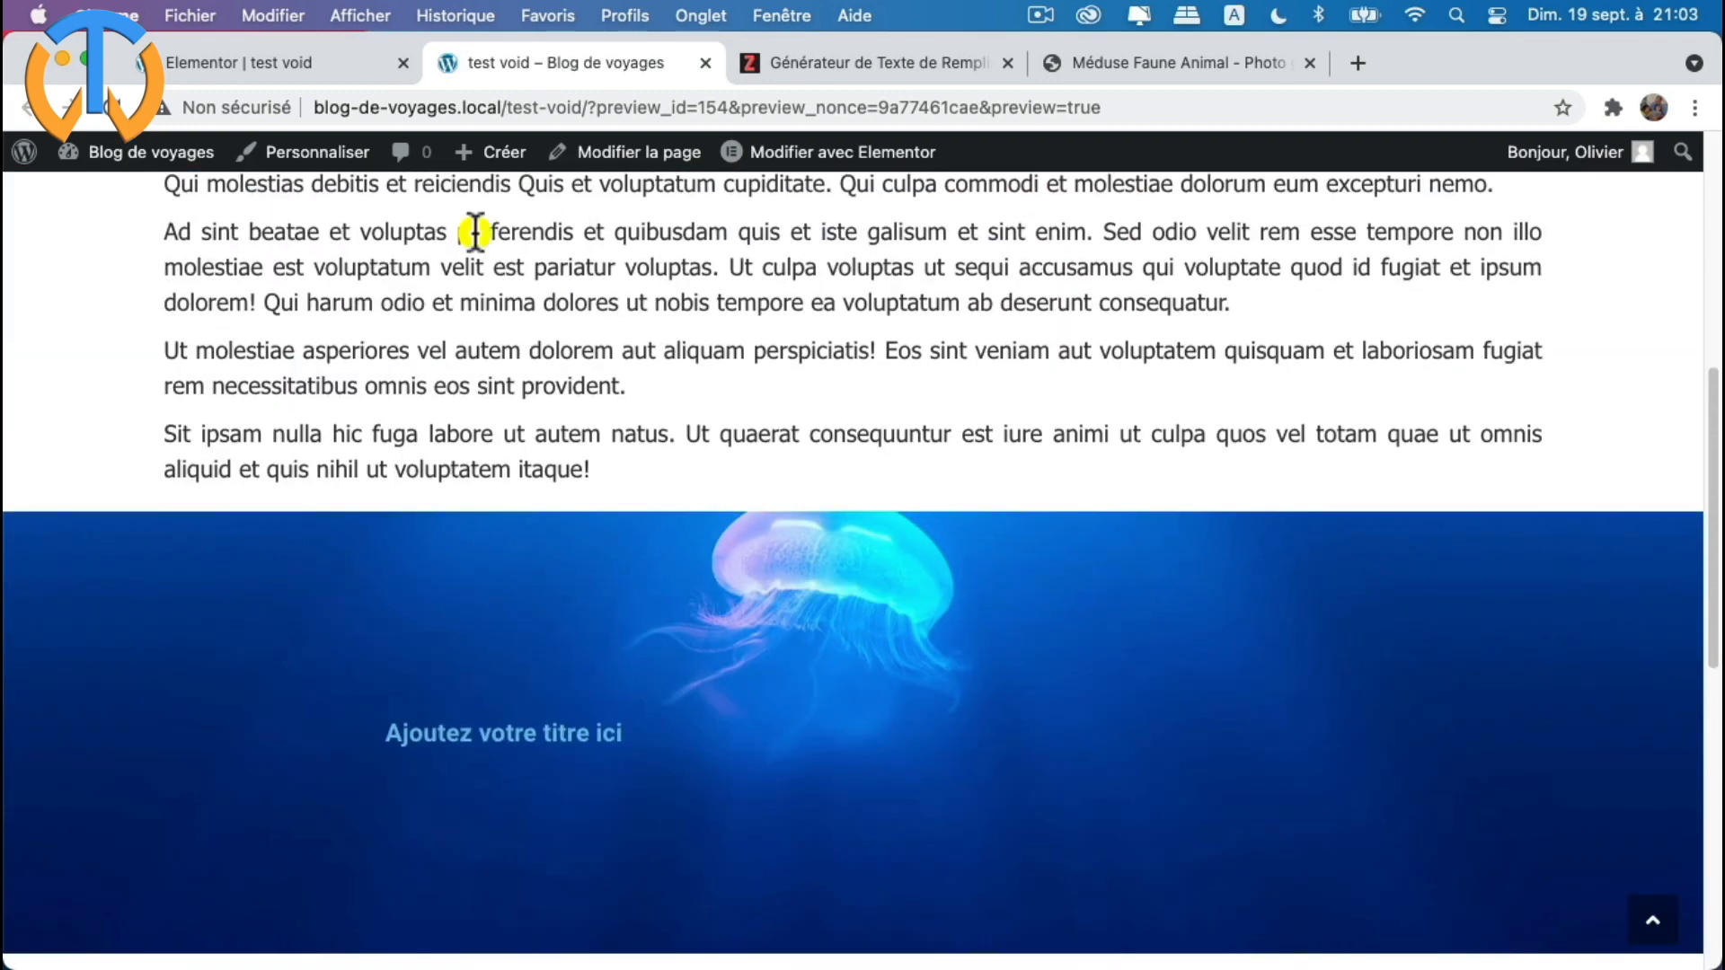
# - Return to the Elementor editor, replace the section's title text with "Médusant, non ?" and centre its alignment
pyautogui.click(268, 62)
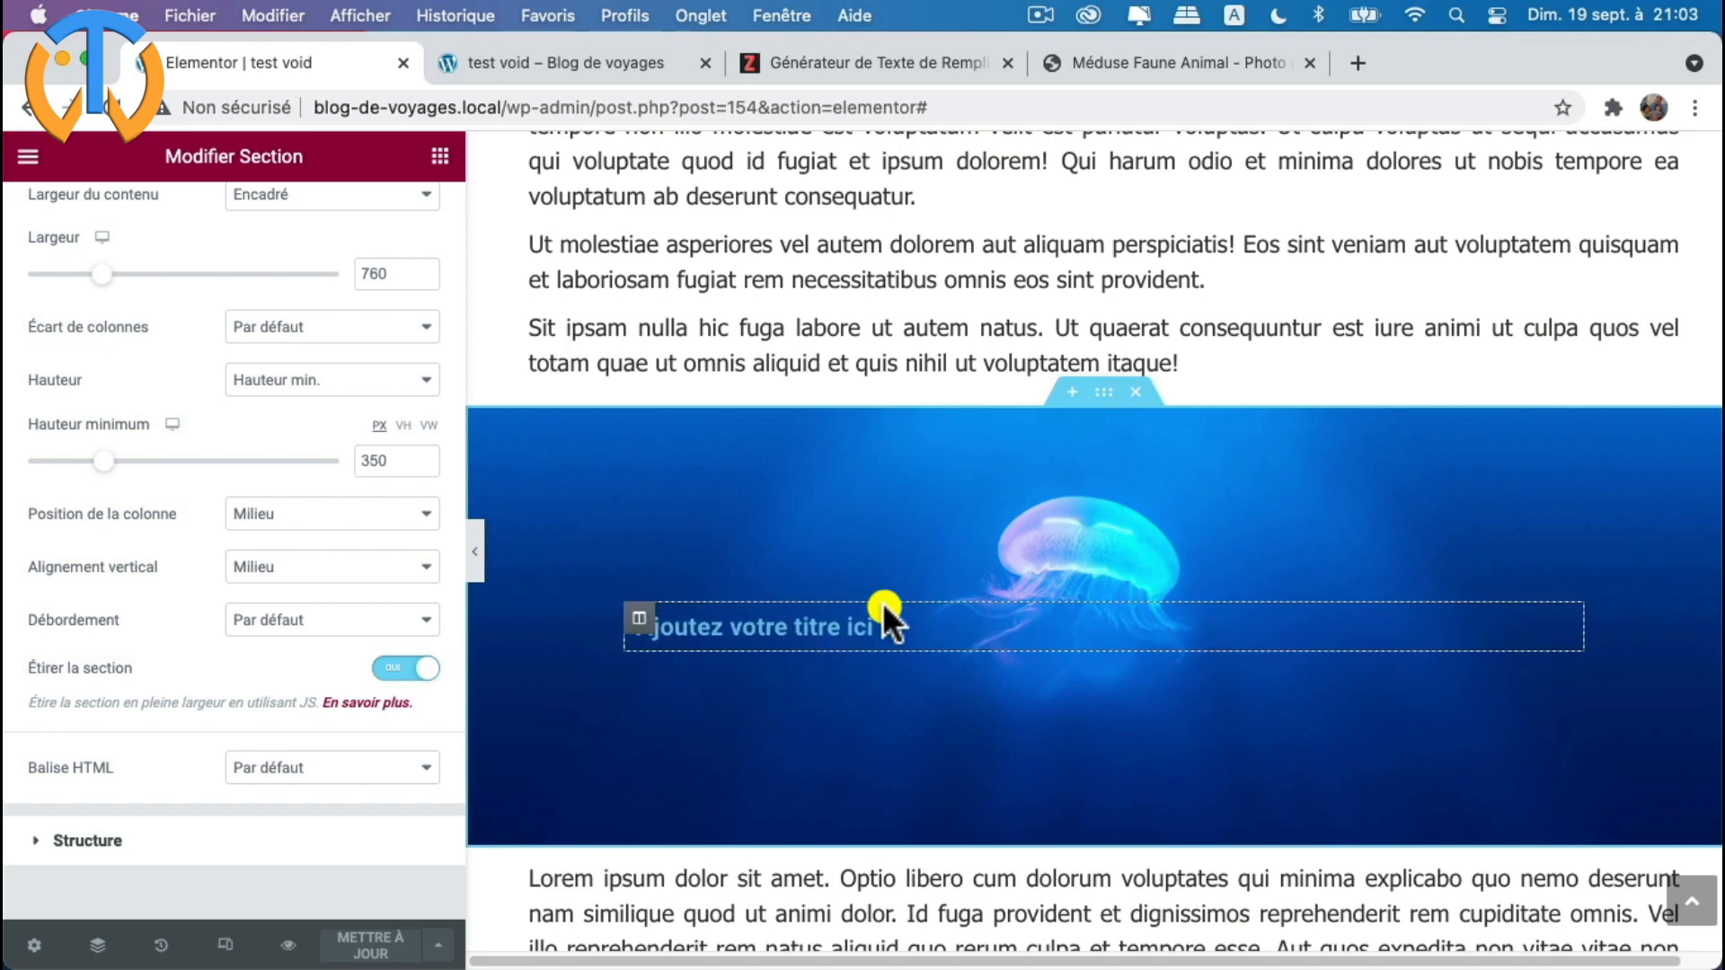
pyautogui.click(1559, 629)
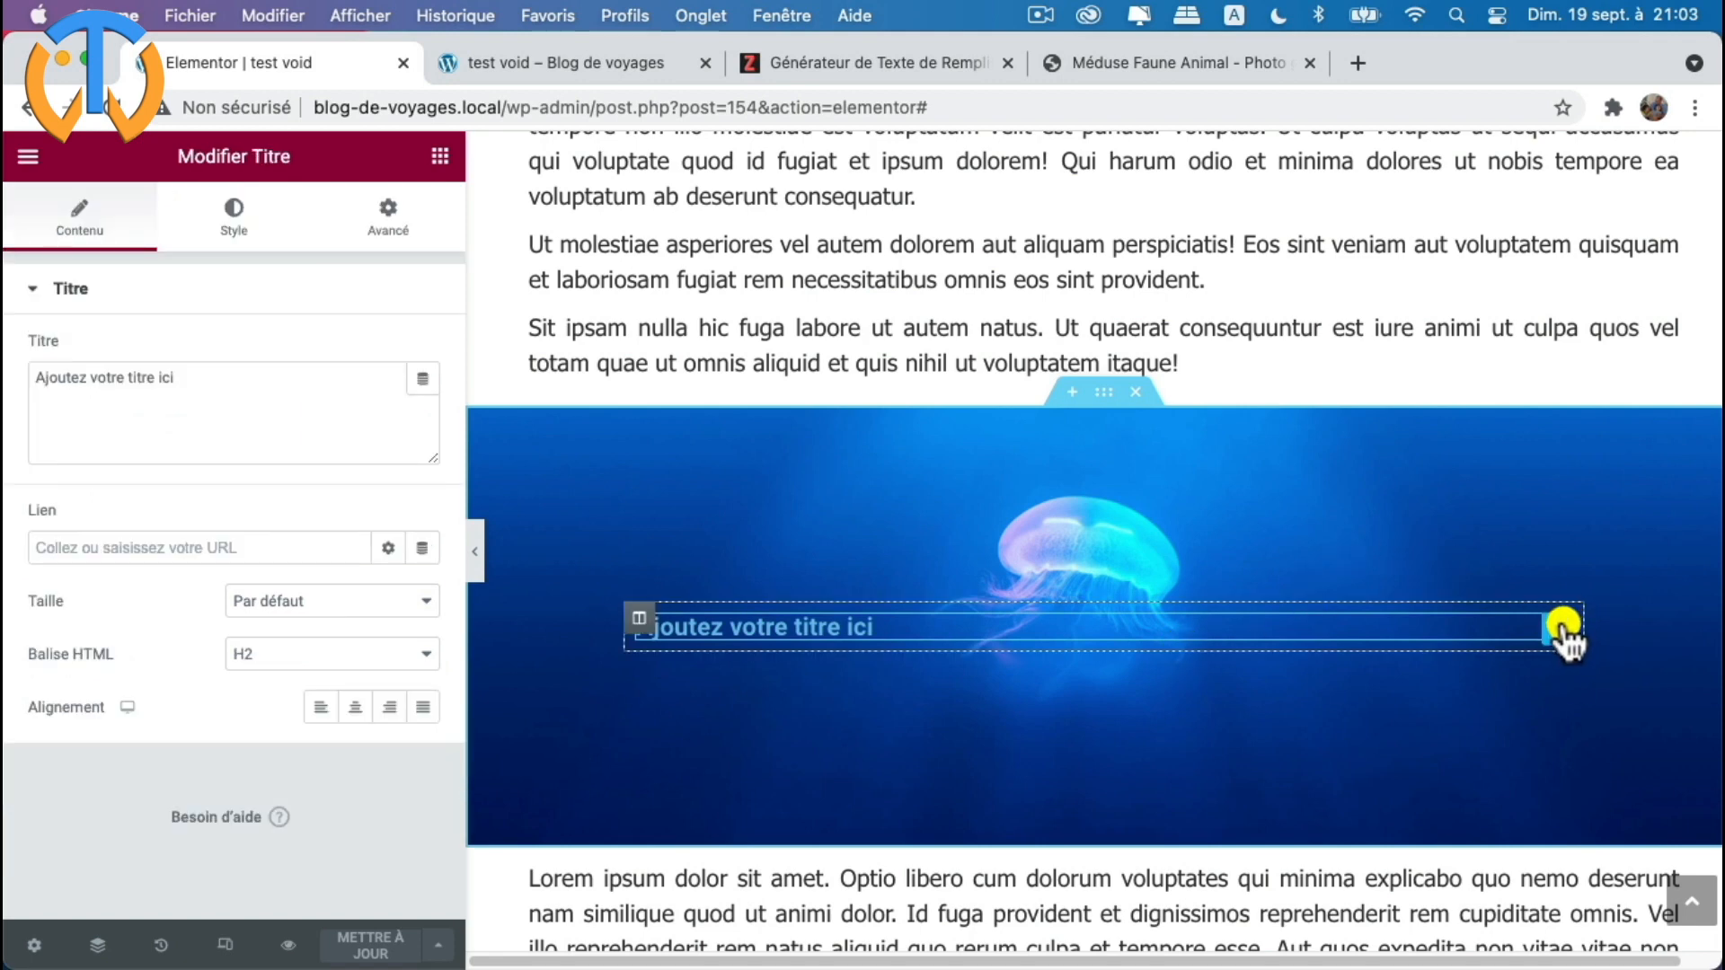
pyautogui.moveTo(191, 387); pyautogui.dragTo(9, 368)
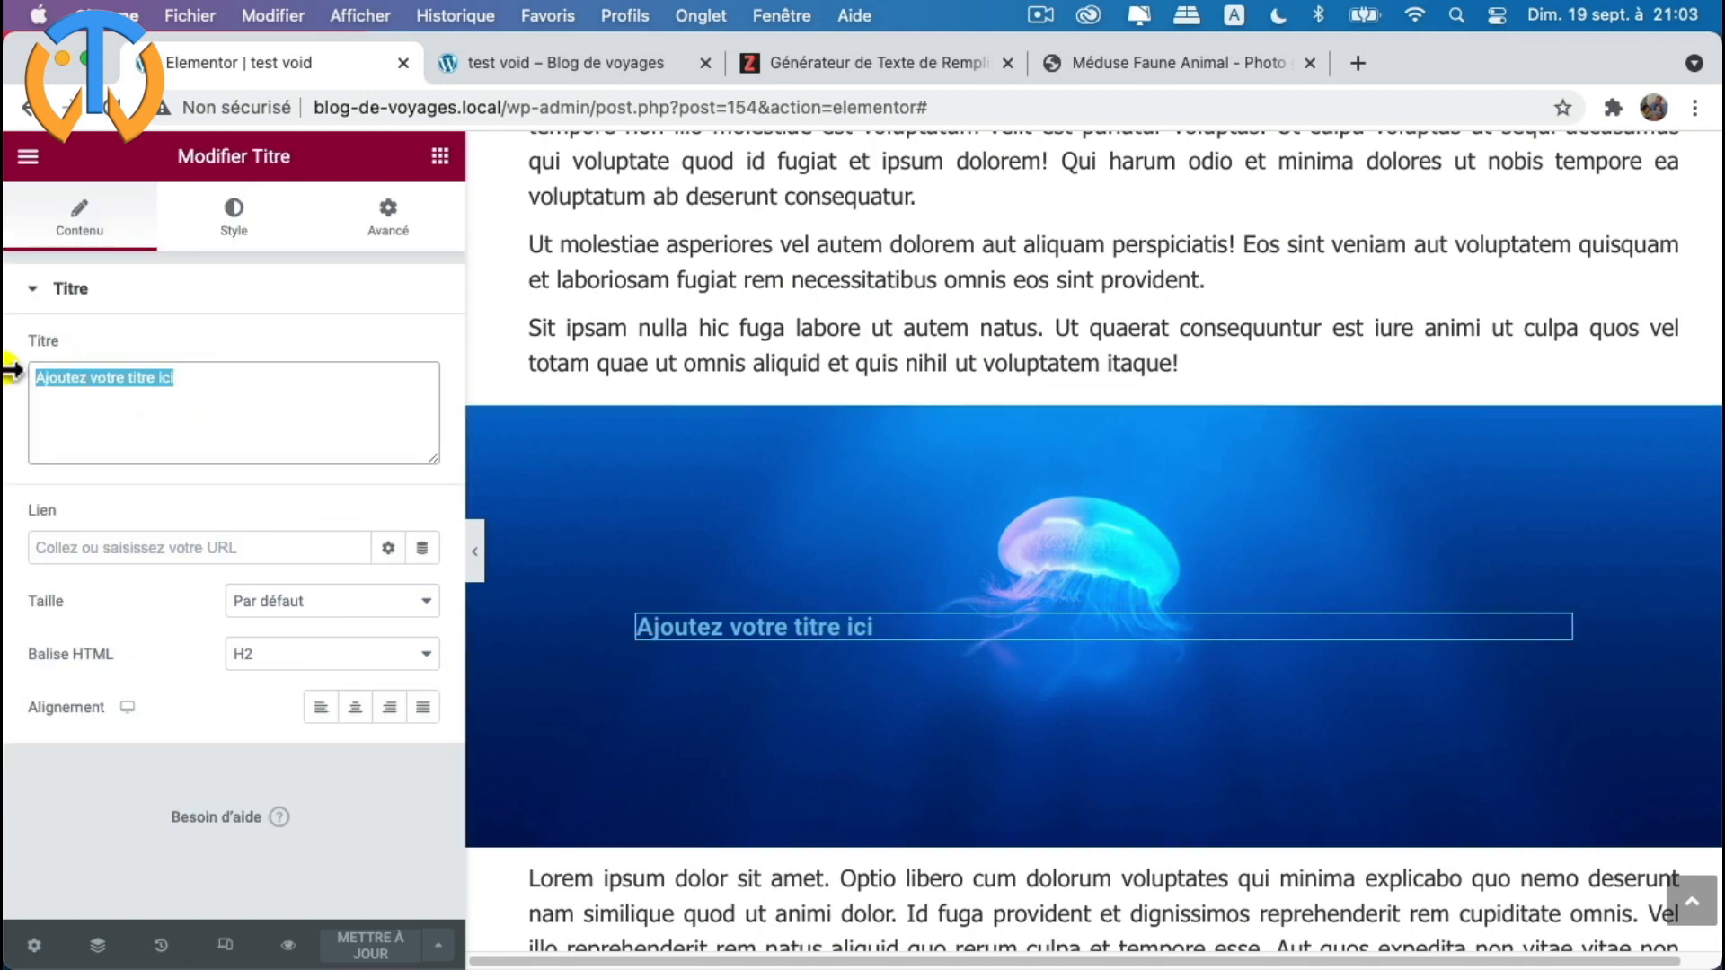
pyautogui.write('M')
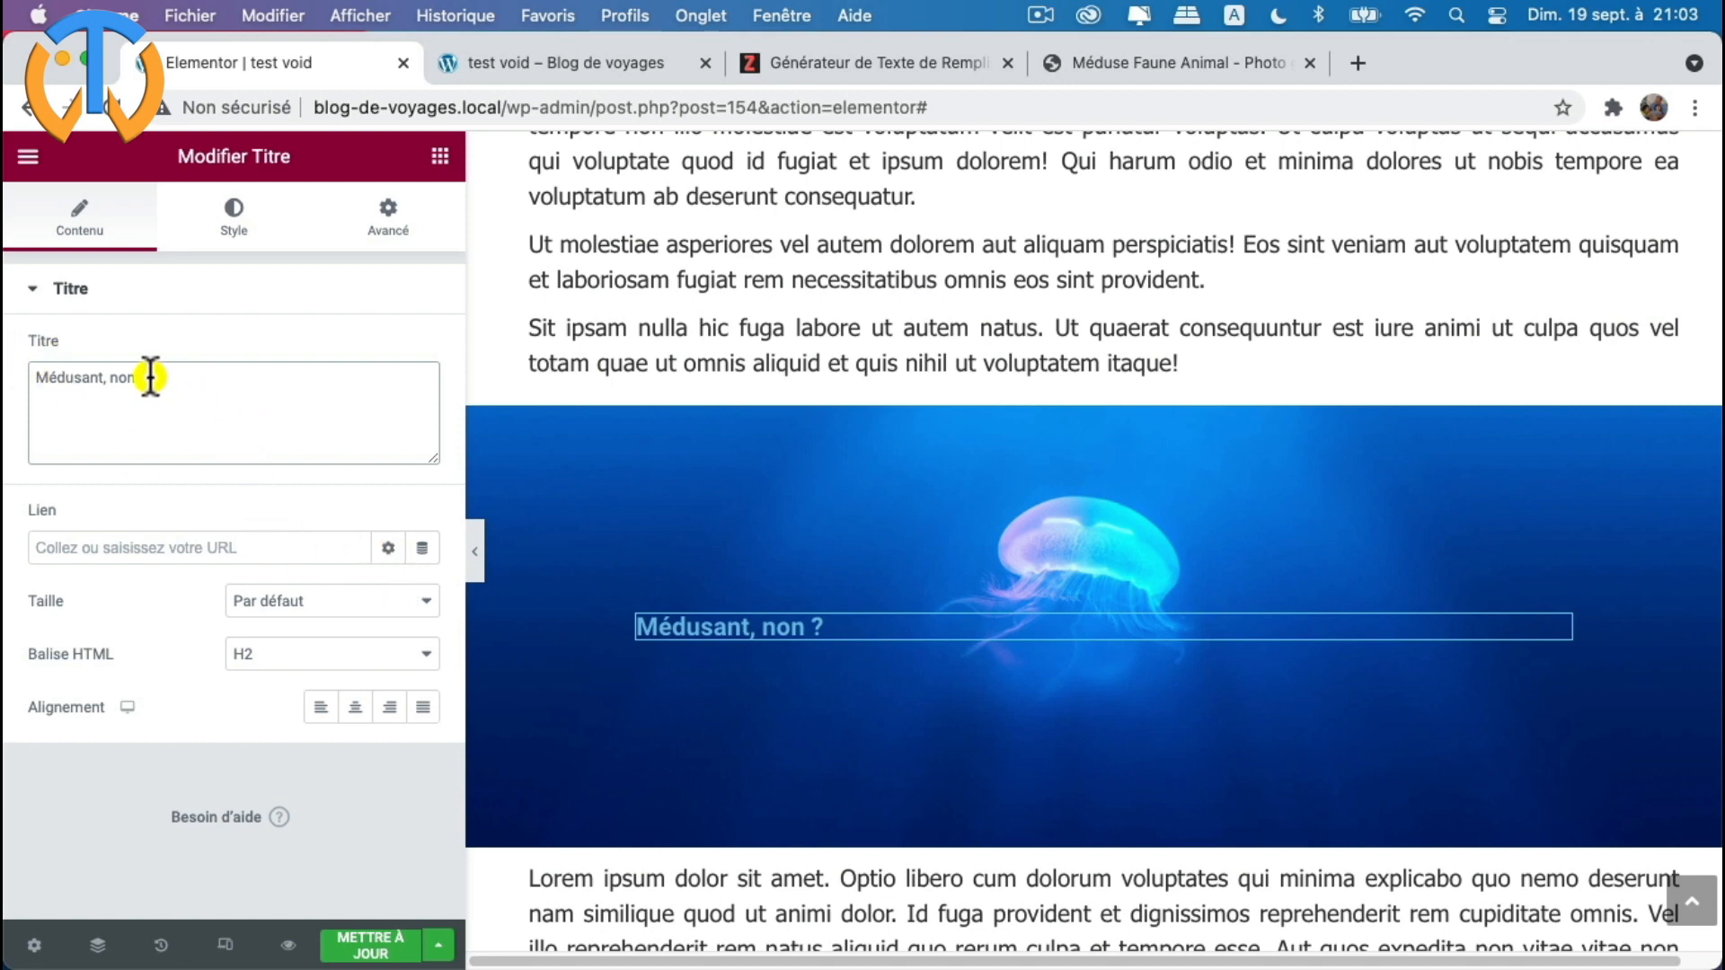
pyautogui.click(310, 602)
pyautogui.click(309, 602)
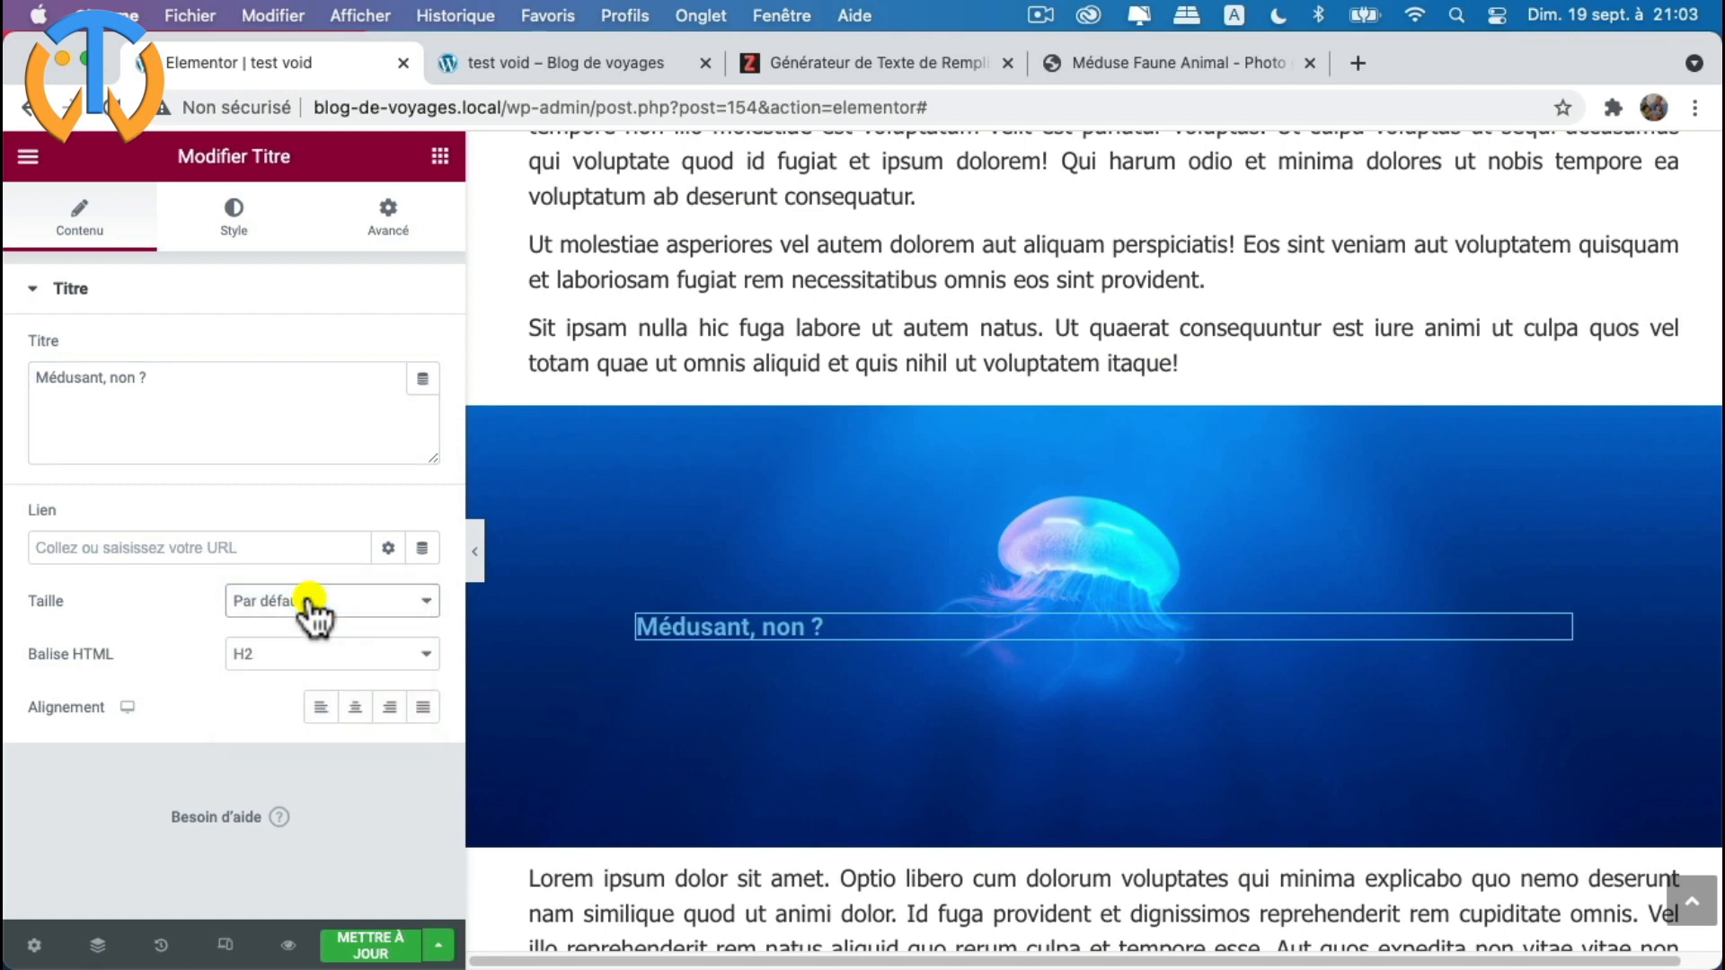
pyautogui.click(357, 709)
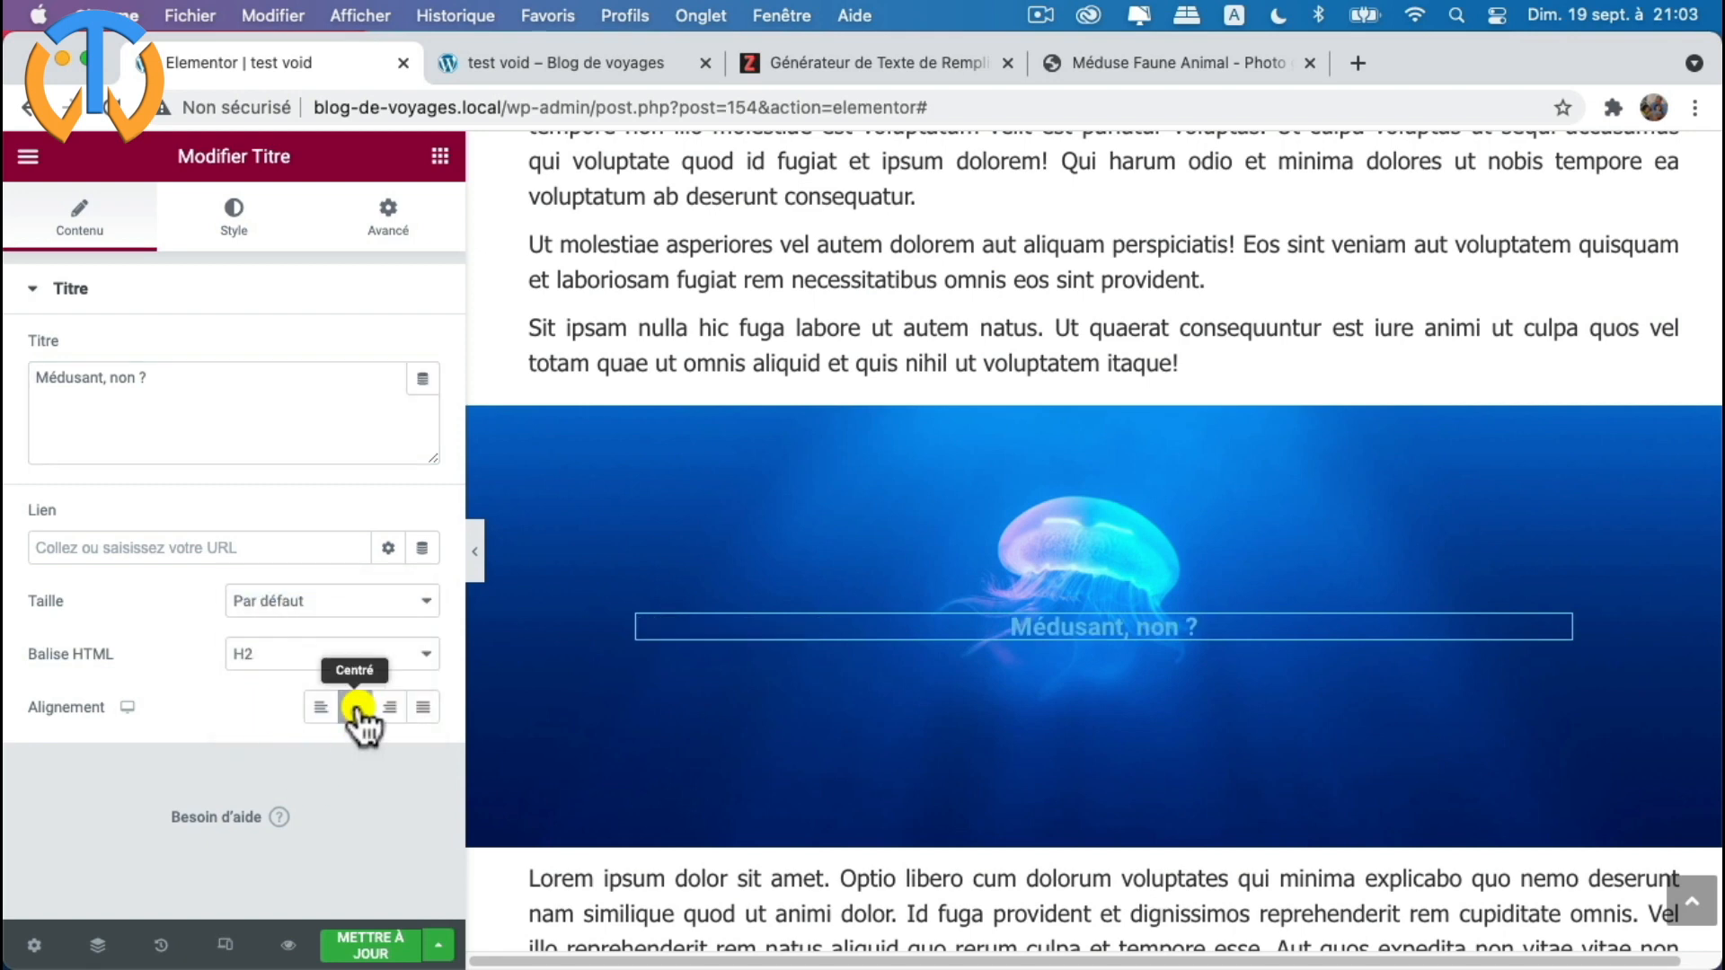
# - Set the title's text colour to white (#FFFFFF)
pyautogui.click(232, 219)
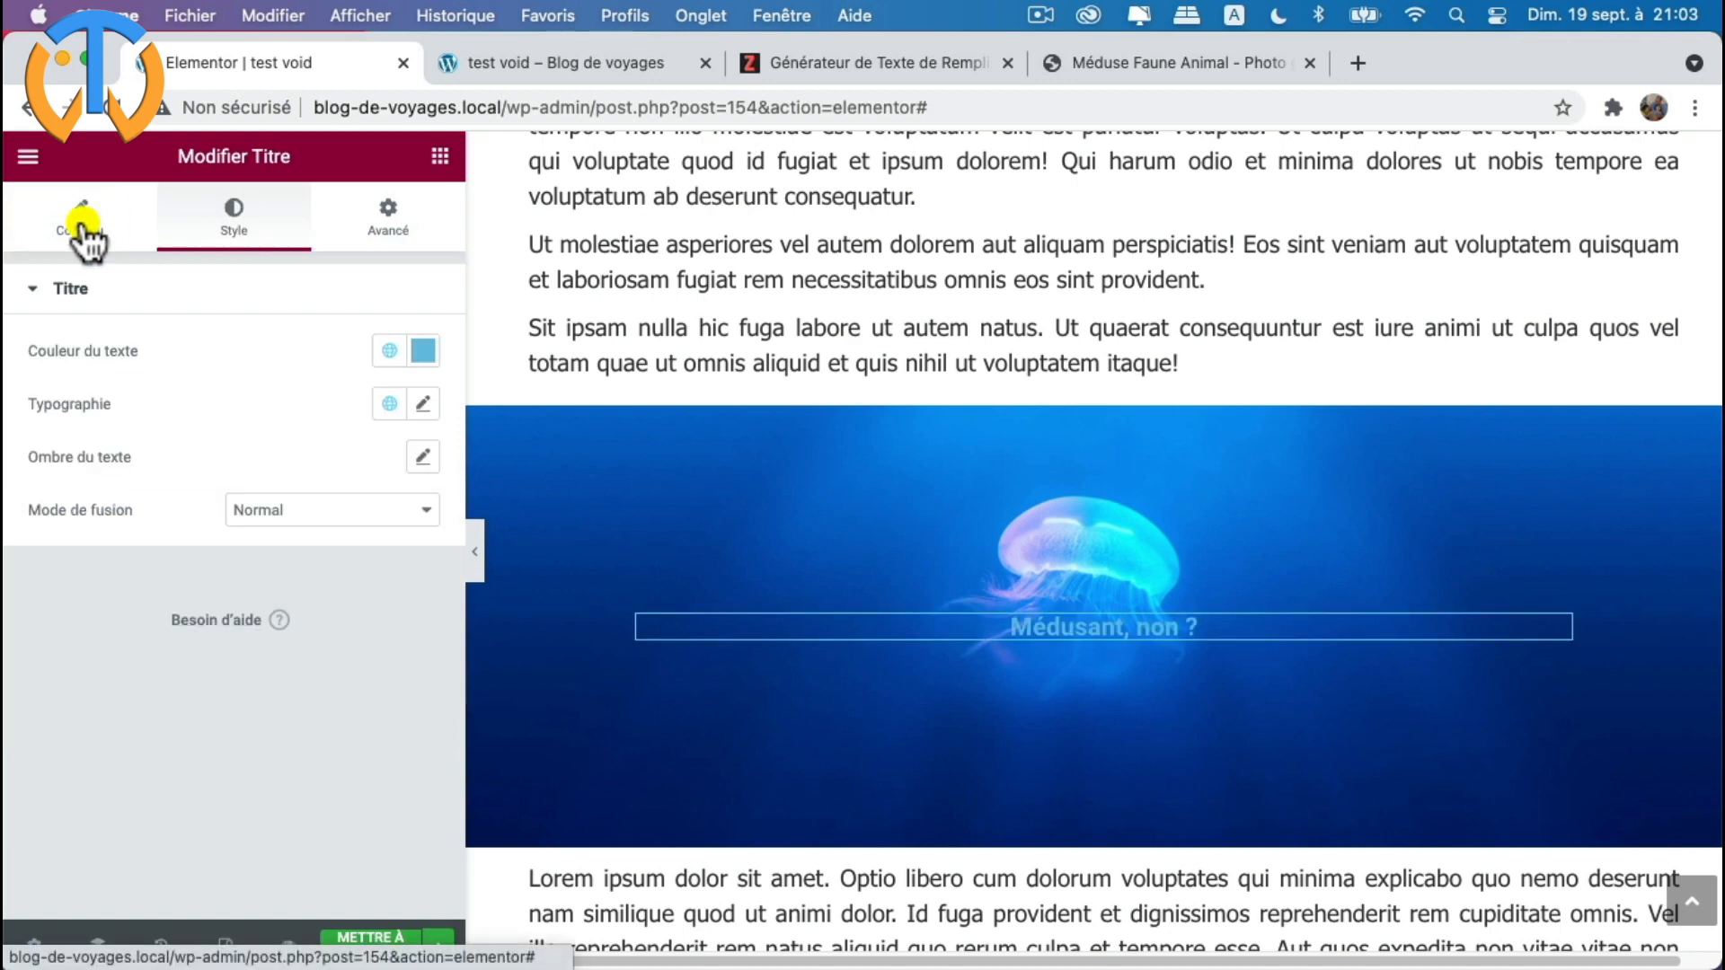
pyautogui.click(423, 350)
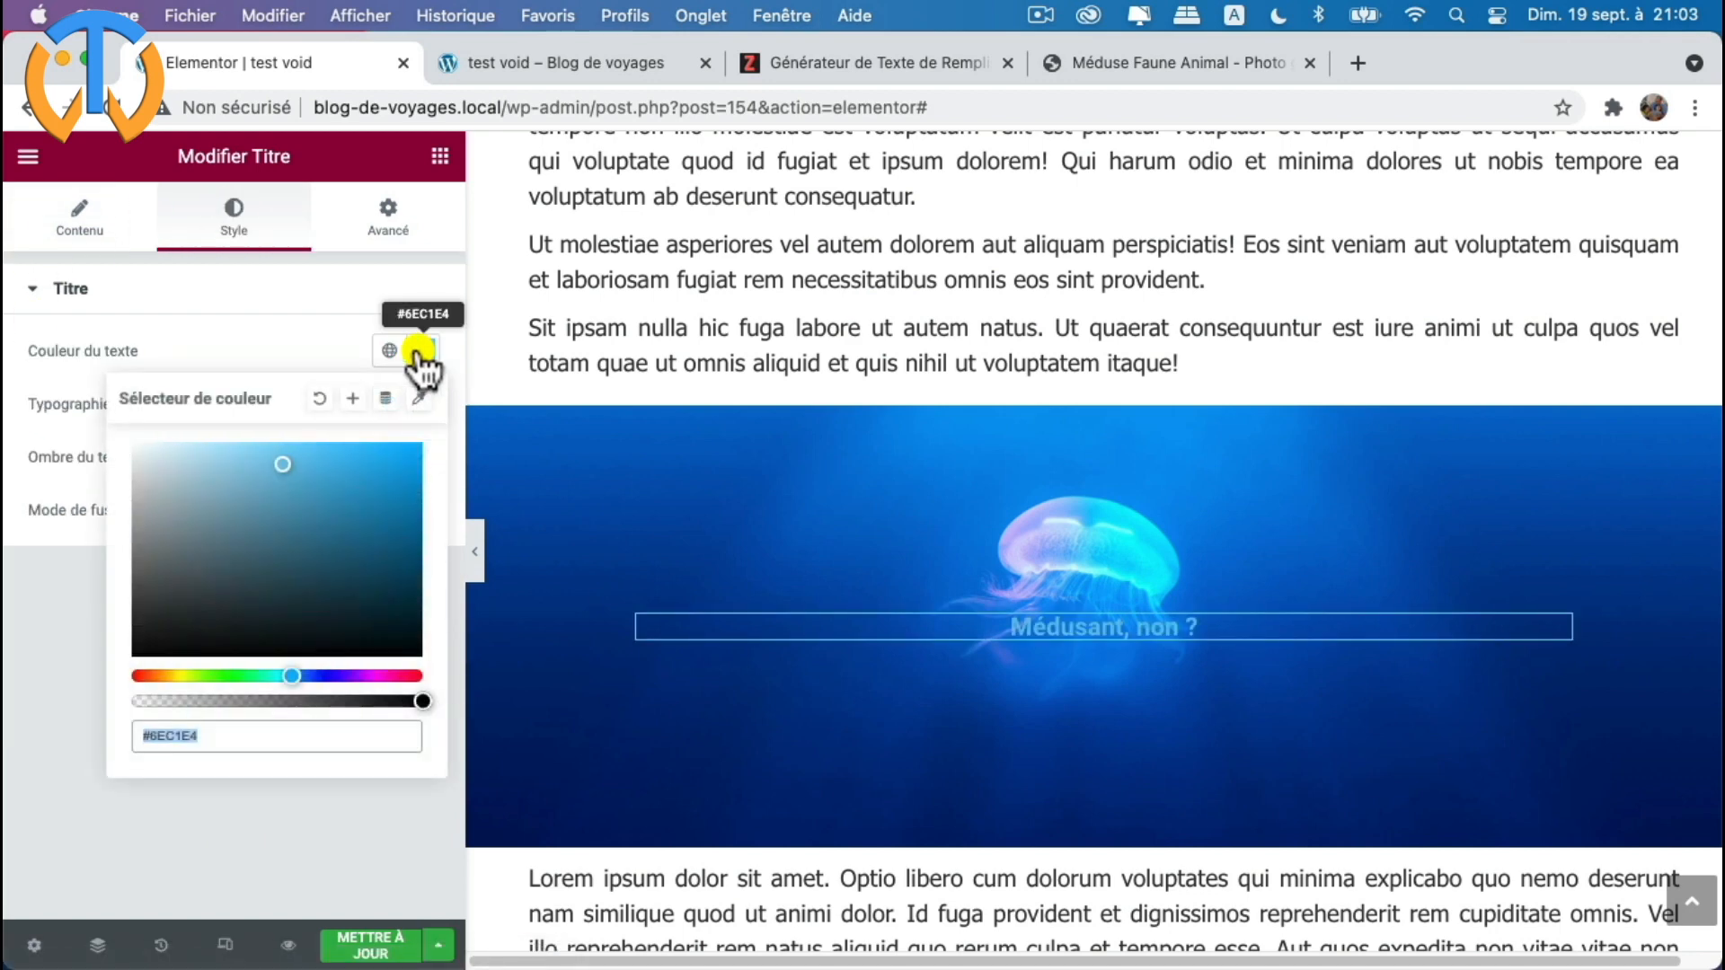
pyautogui.moveTo(282, 465); pyautogui.dragTo(112, 438)
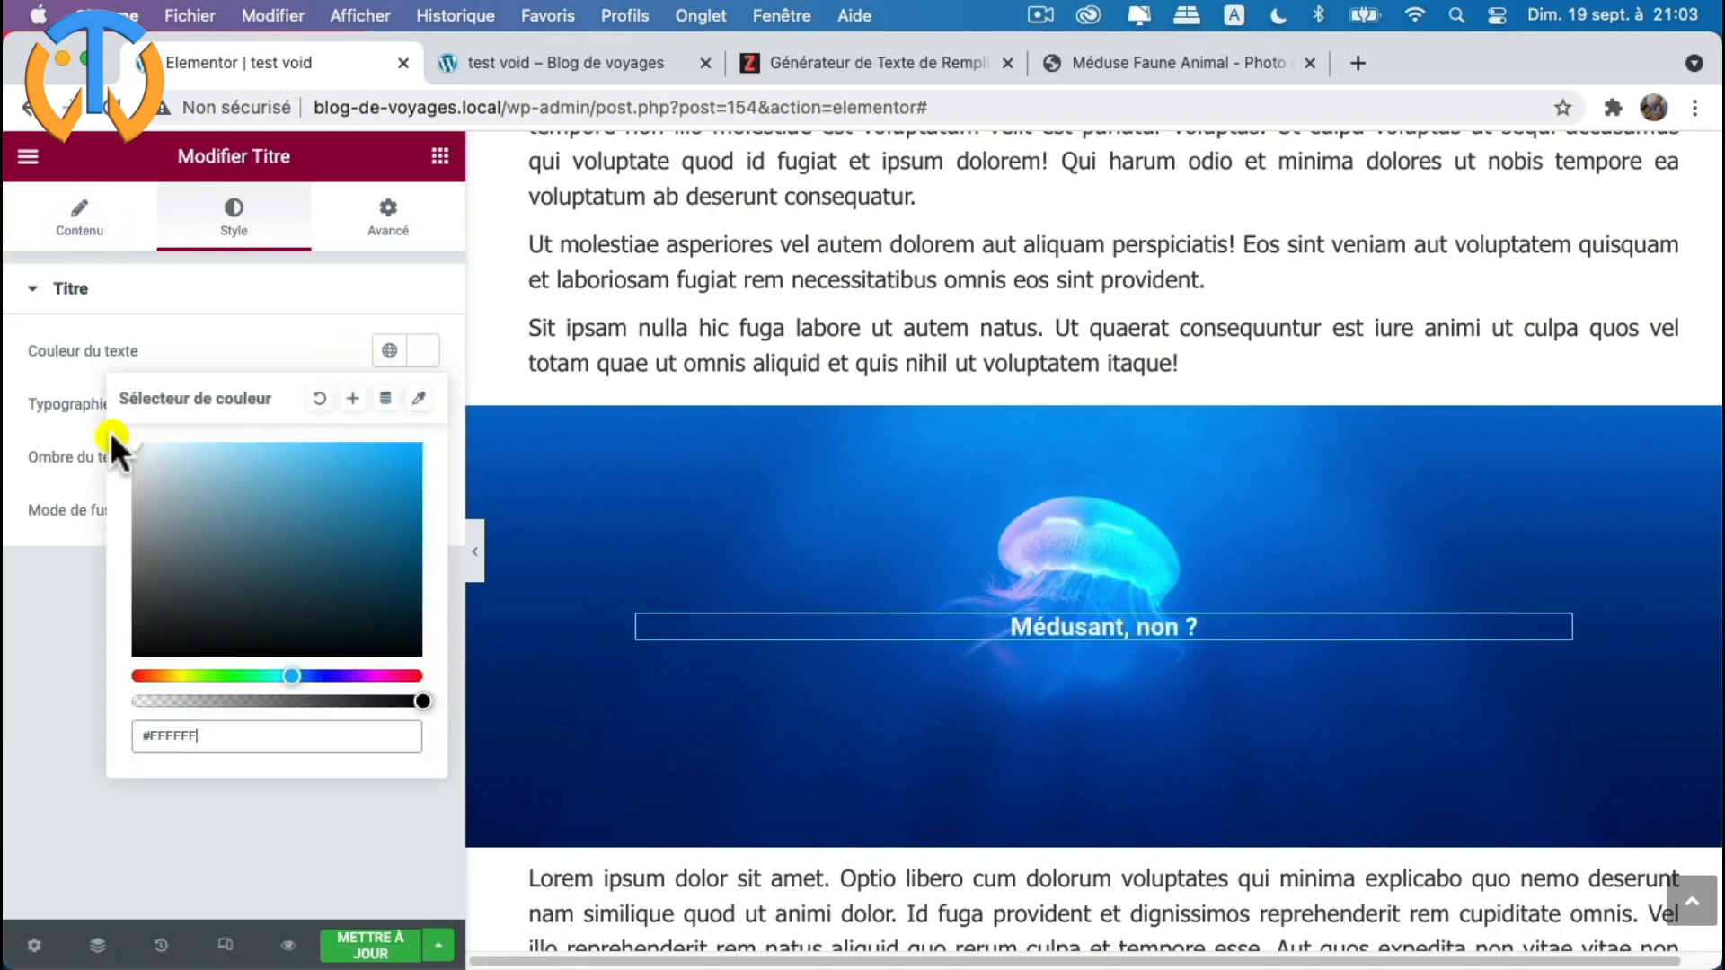
pyautogui.click(274, 348)
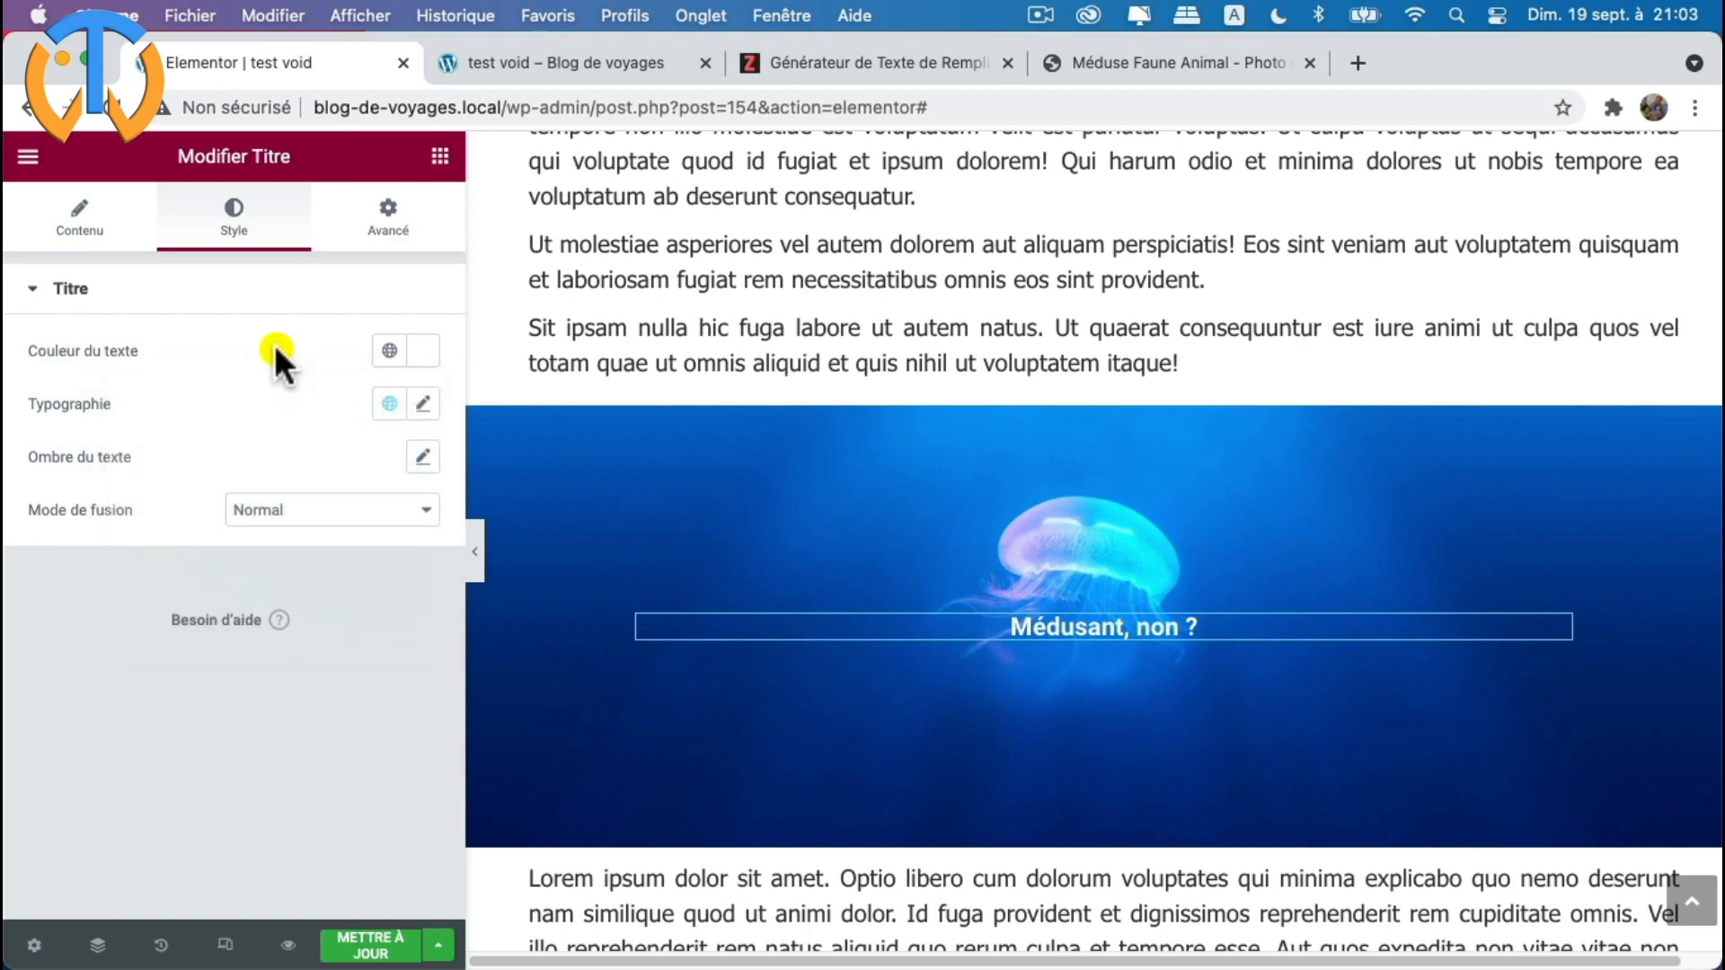
# - Set the title's typography to the Rakkas font family with a size of 35 px
pyautogui.click(426, 404)
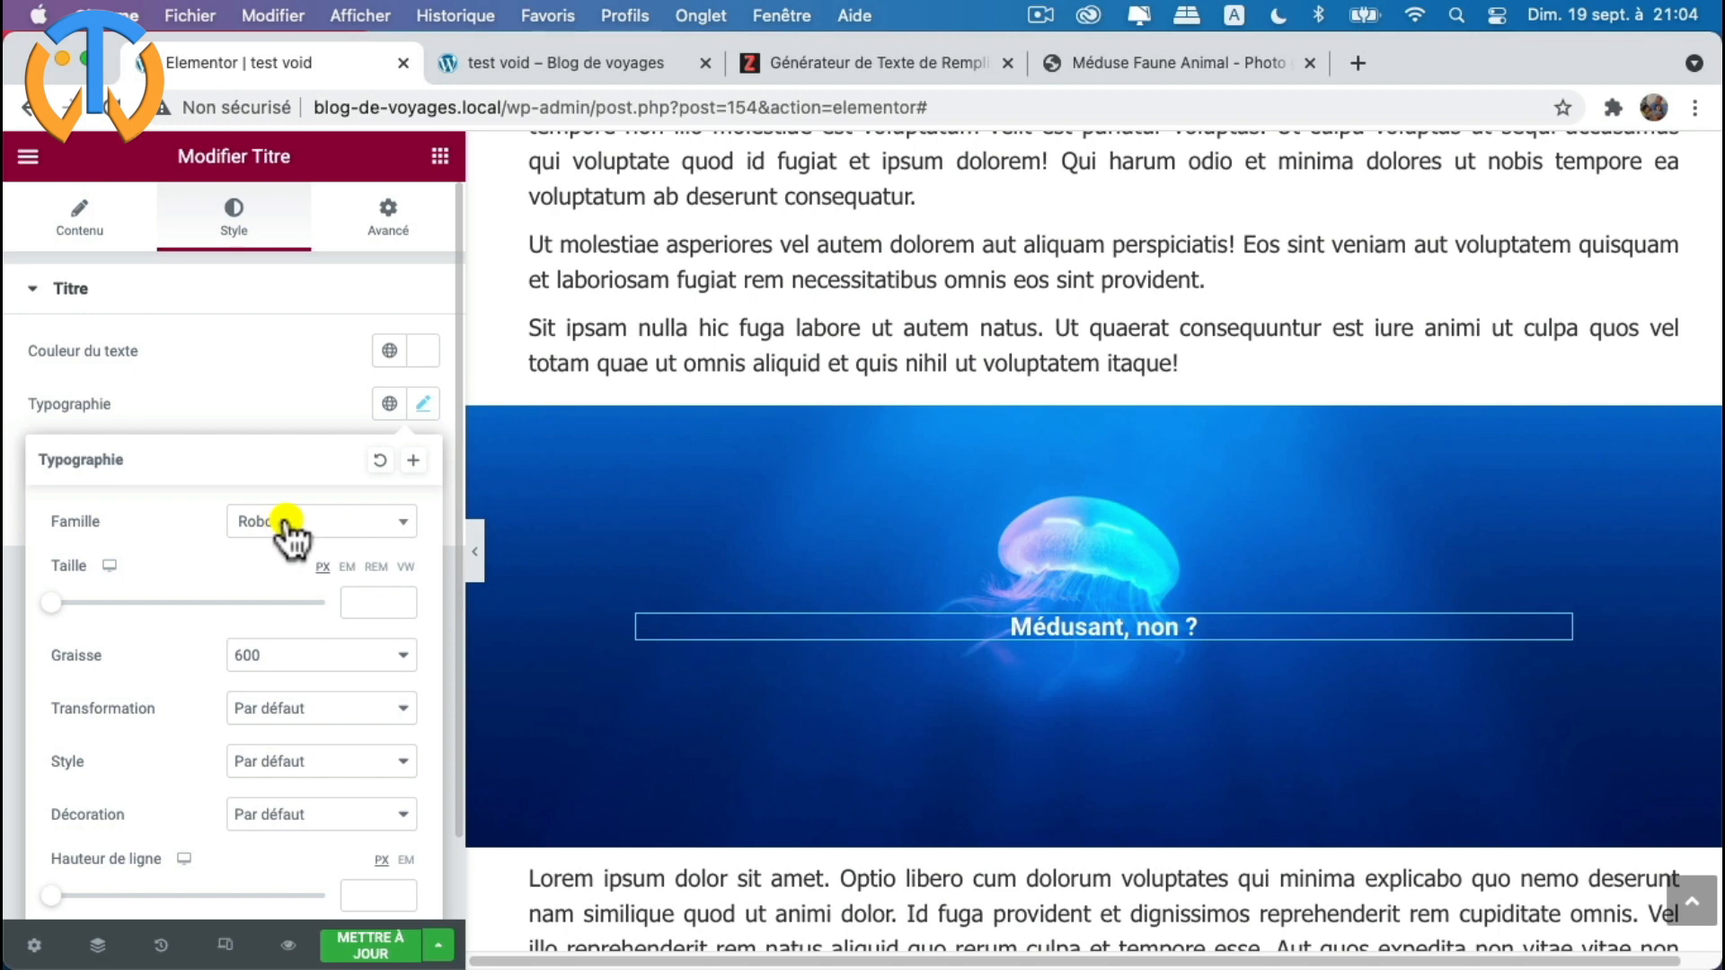
pyautogui.click(358, 525)
pyautogui.scroll(-10, 316, 686)
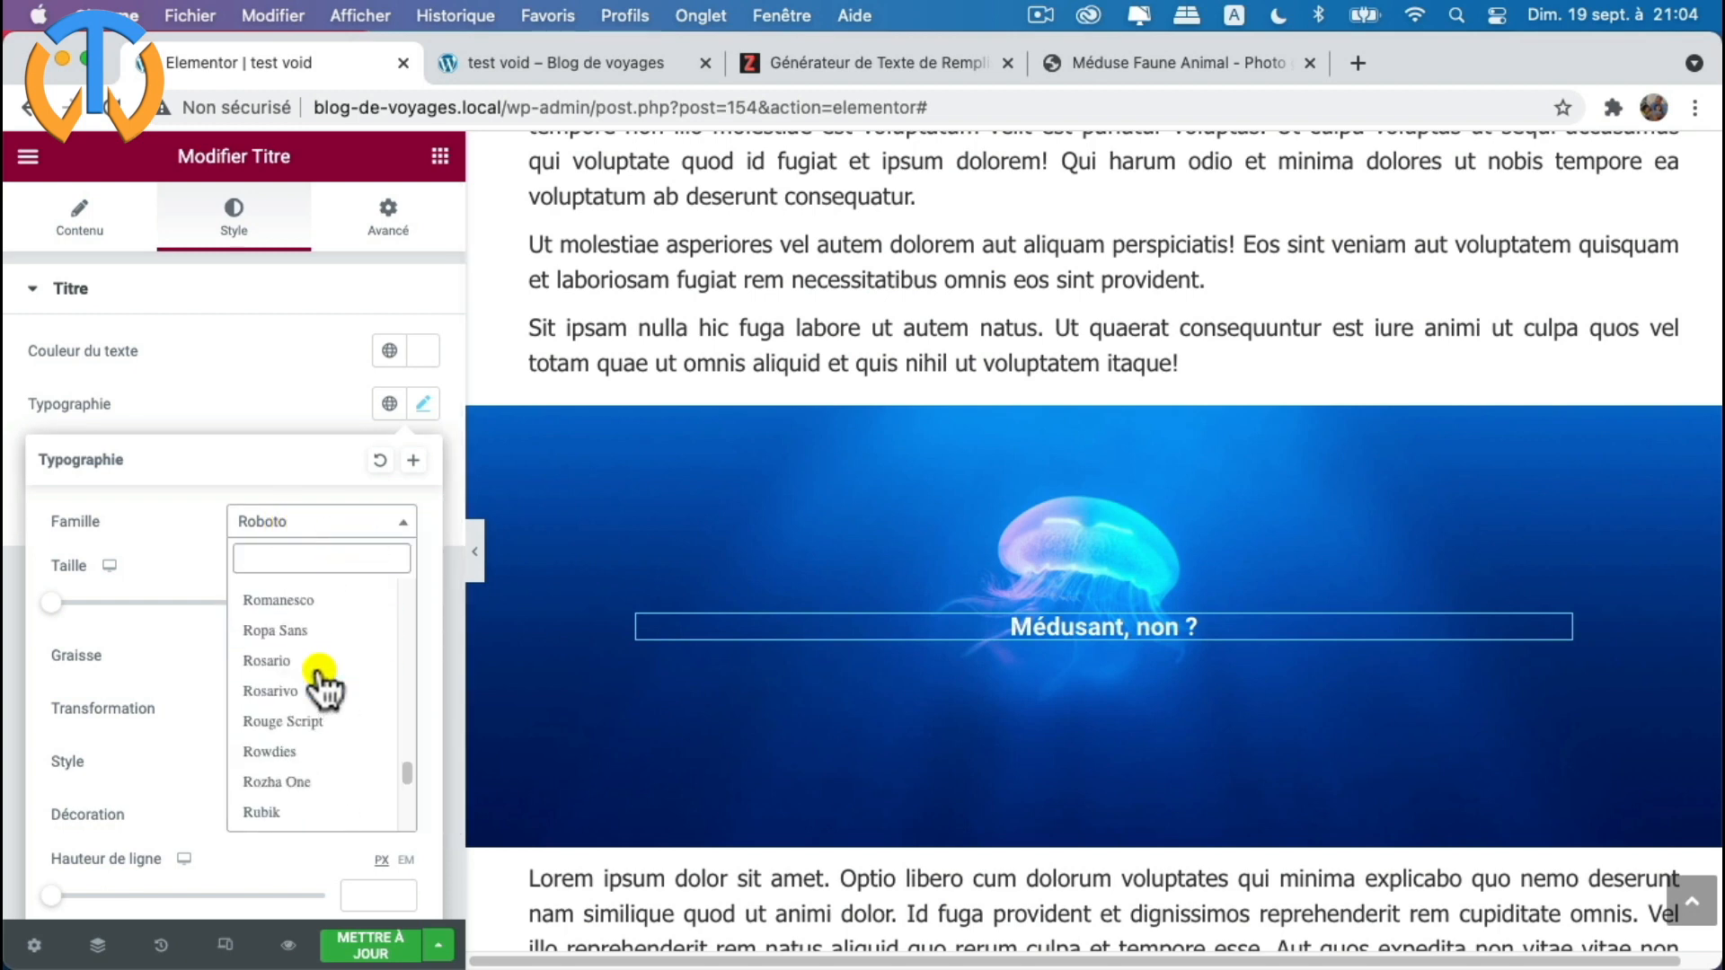
pyautogui.scroll(15, 317, 685)
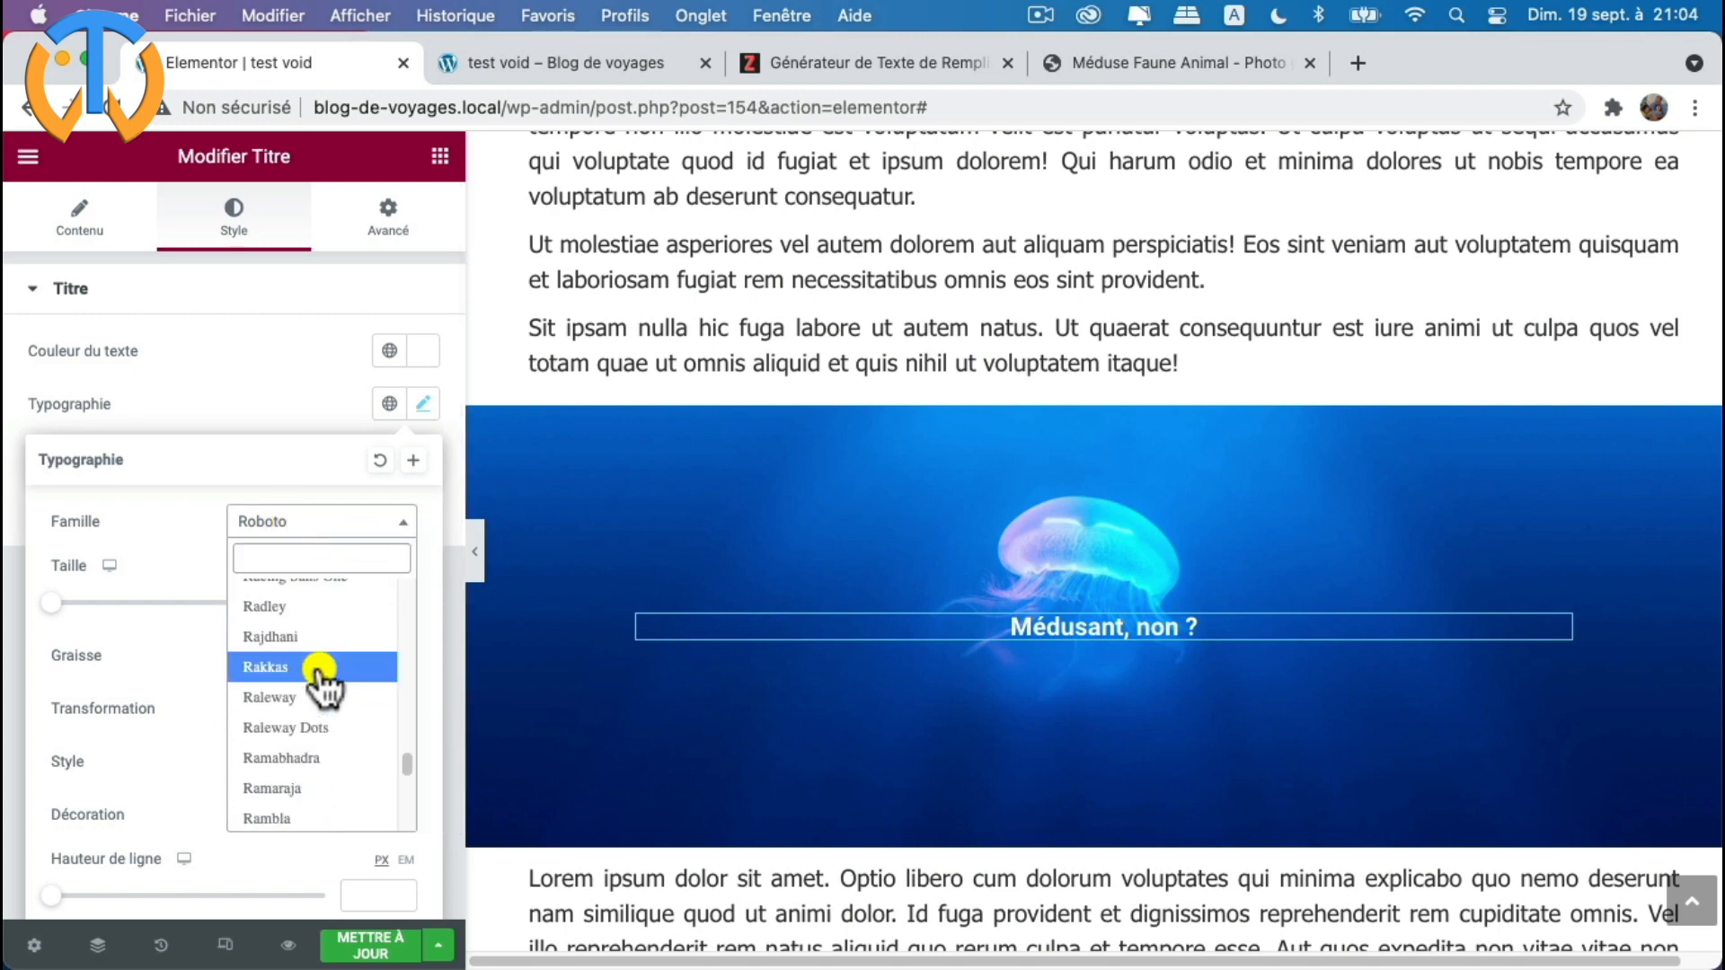
pyautogui.click(289, 638)
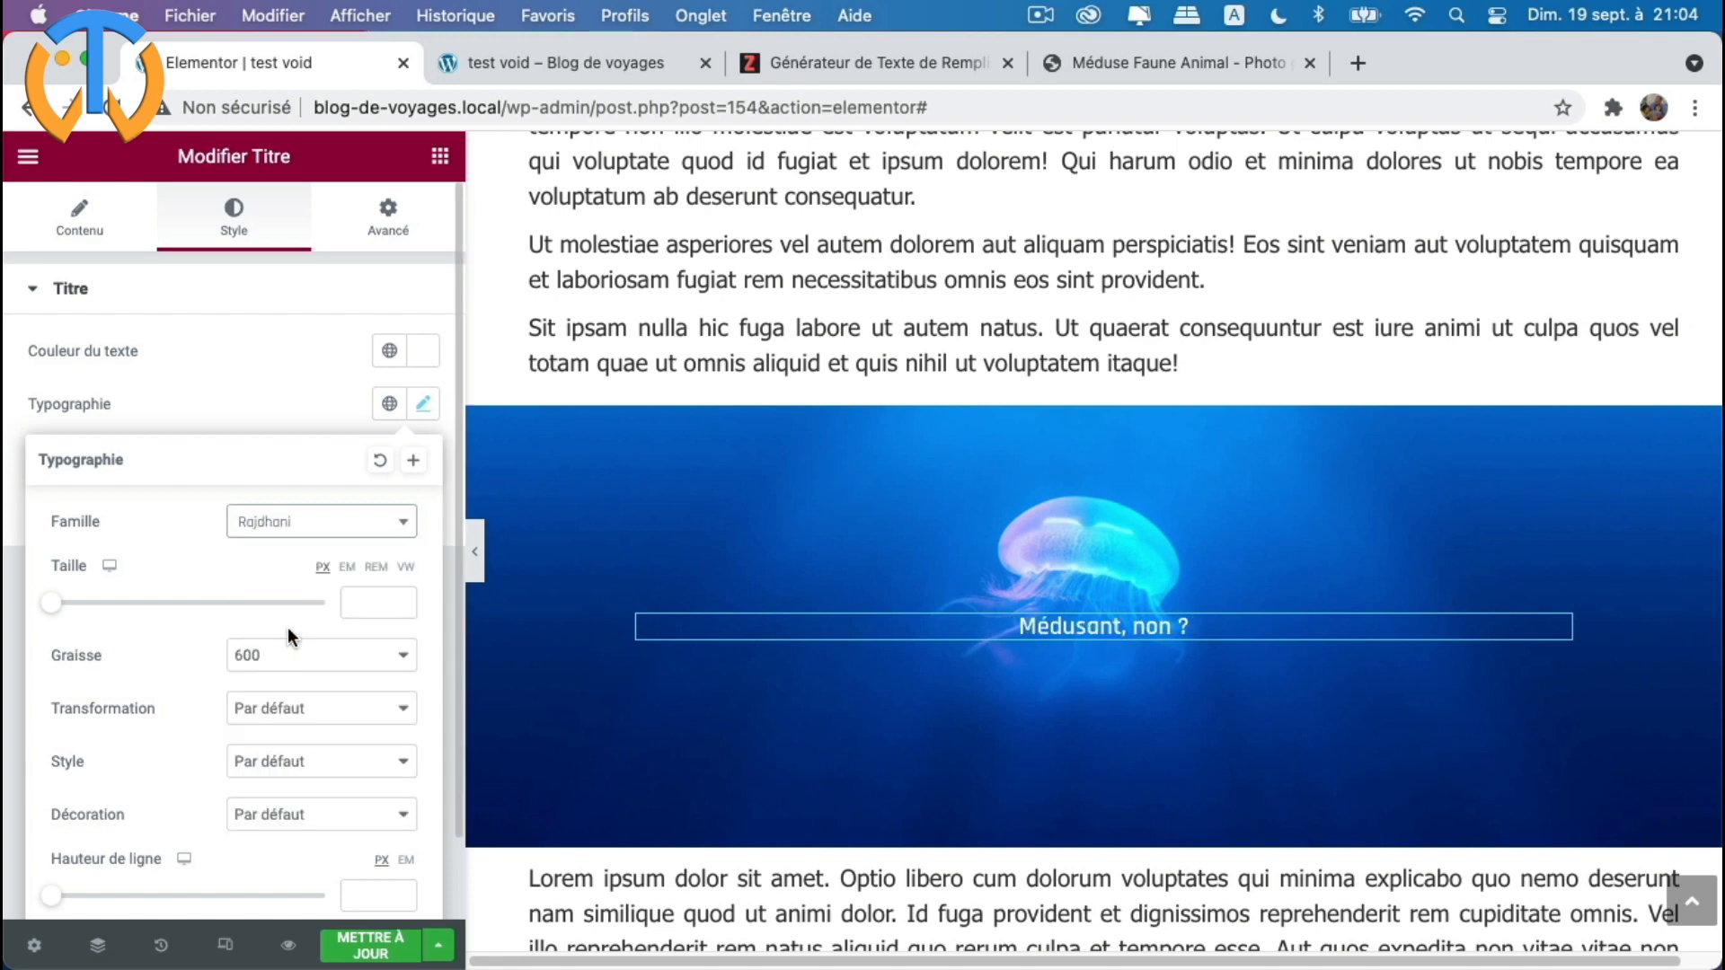
pyautogui.click(288, 519)
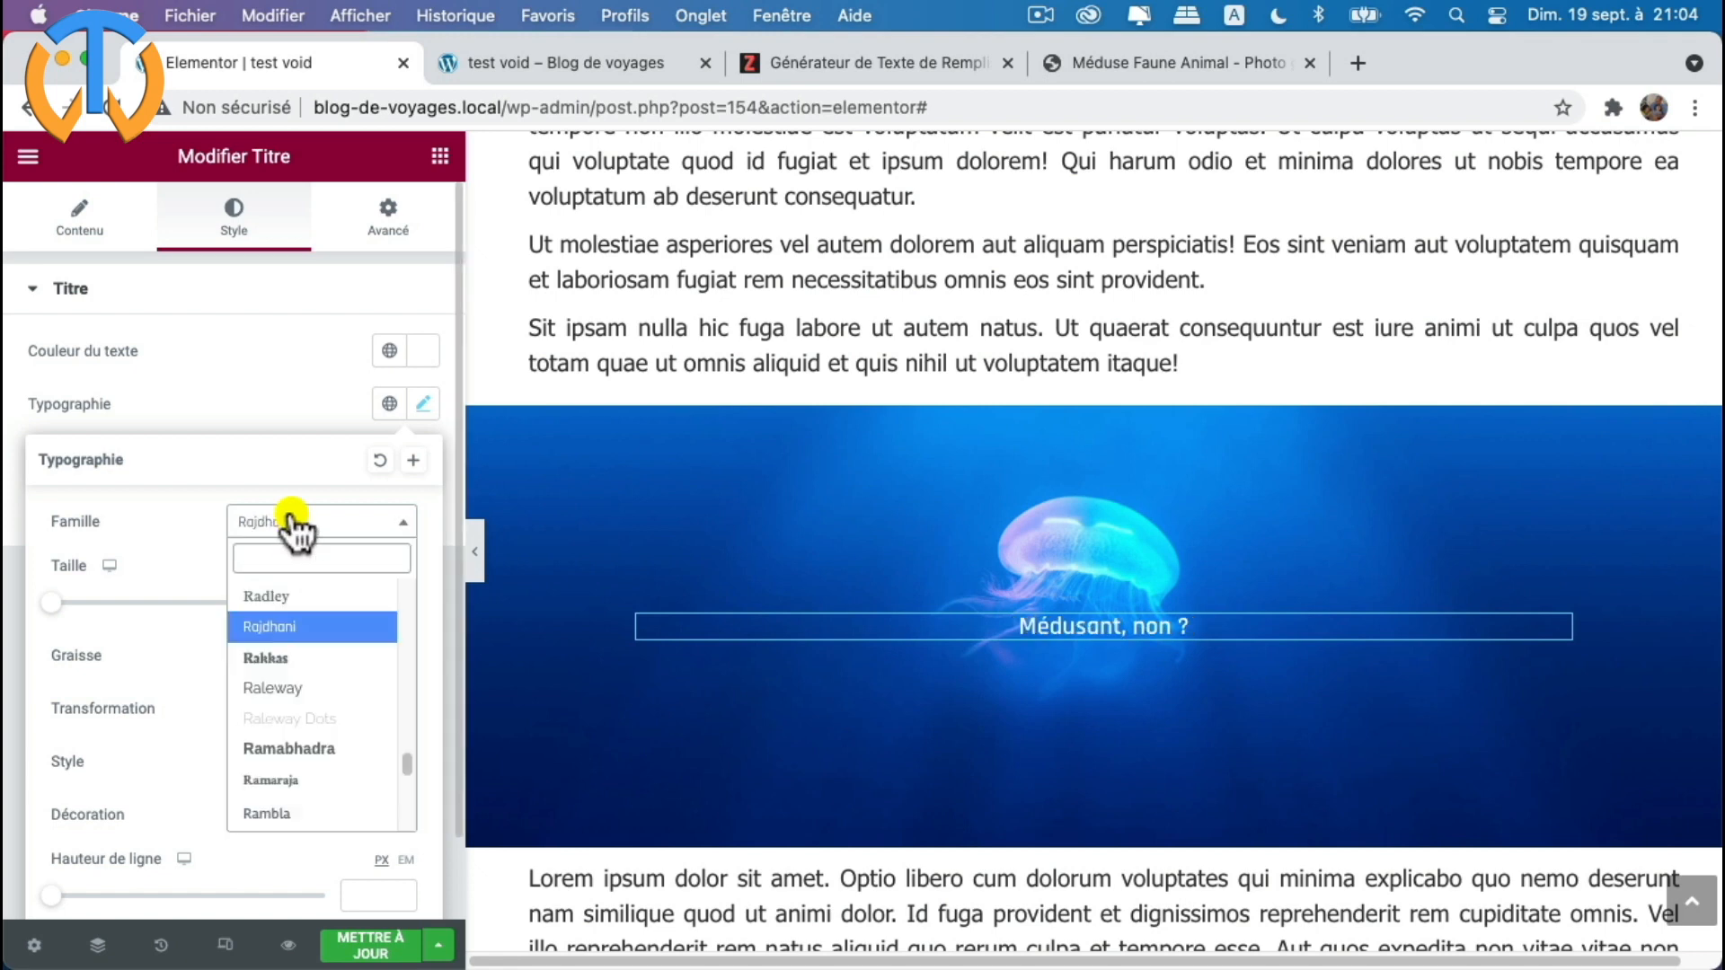
pyautogui.click(314, 661)
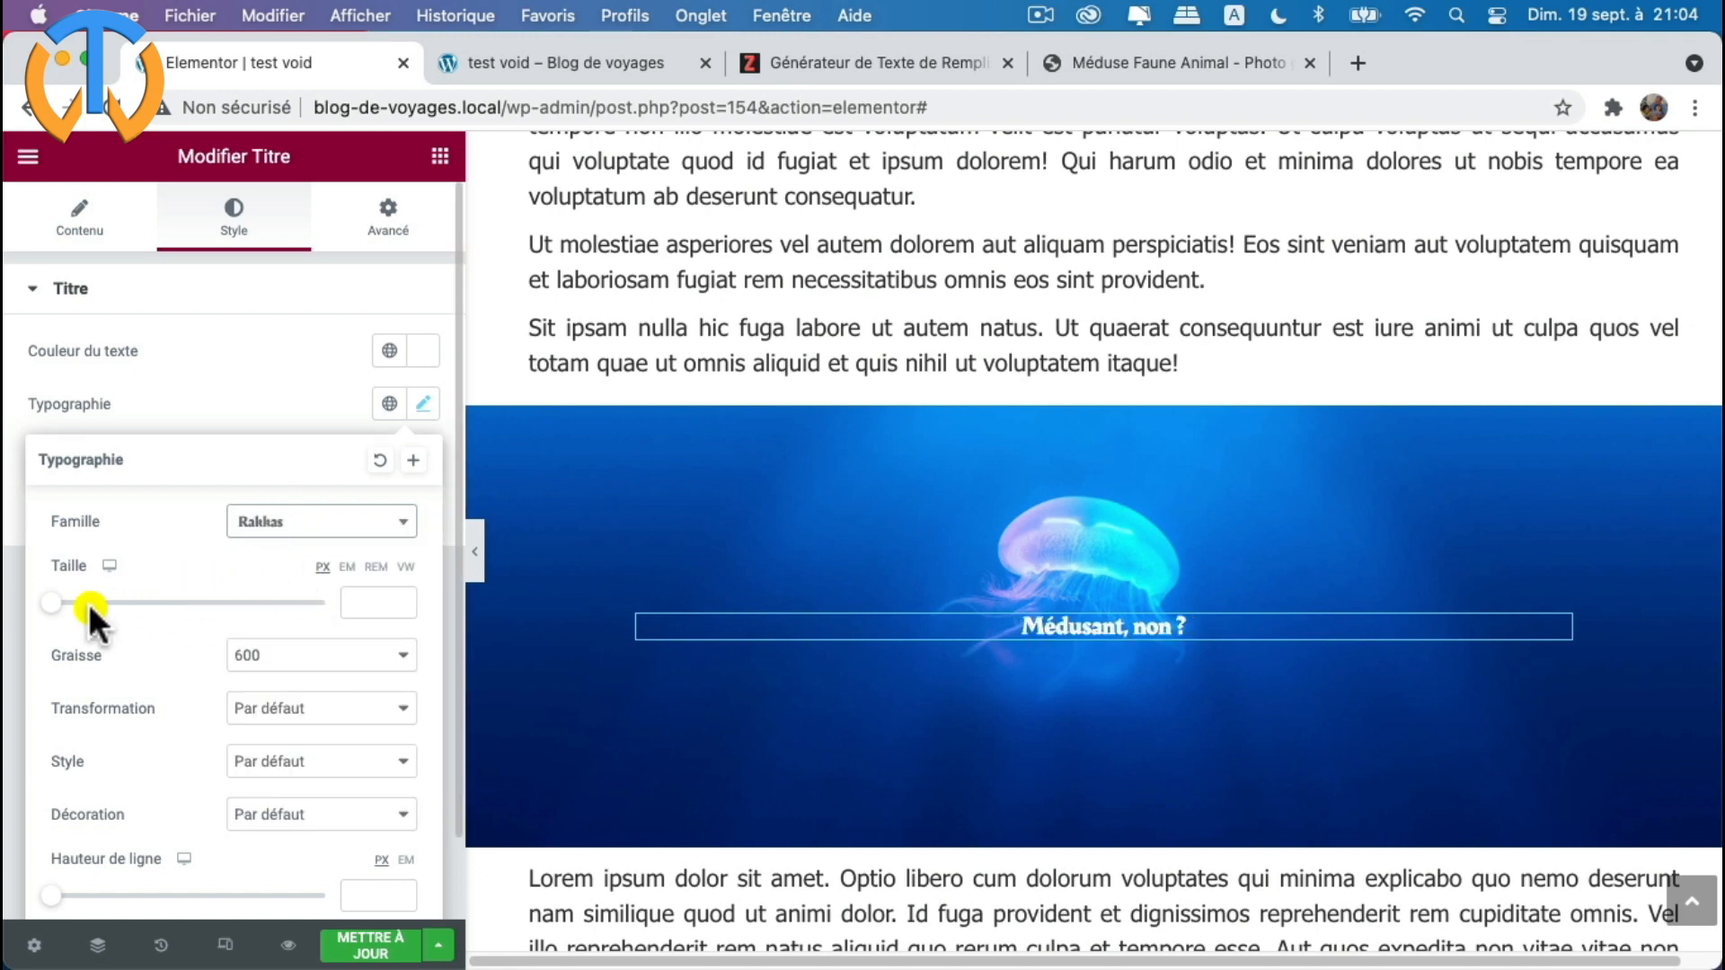
pyautogui.moveTo(55, 600); pyautogui.dragTo(104, 601)
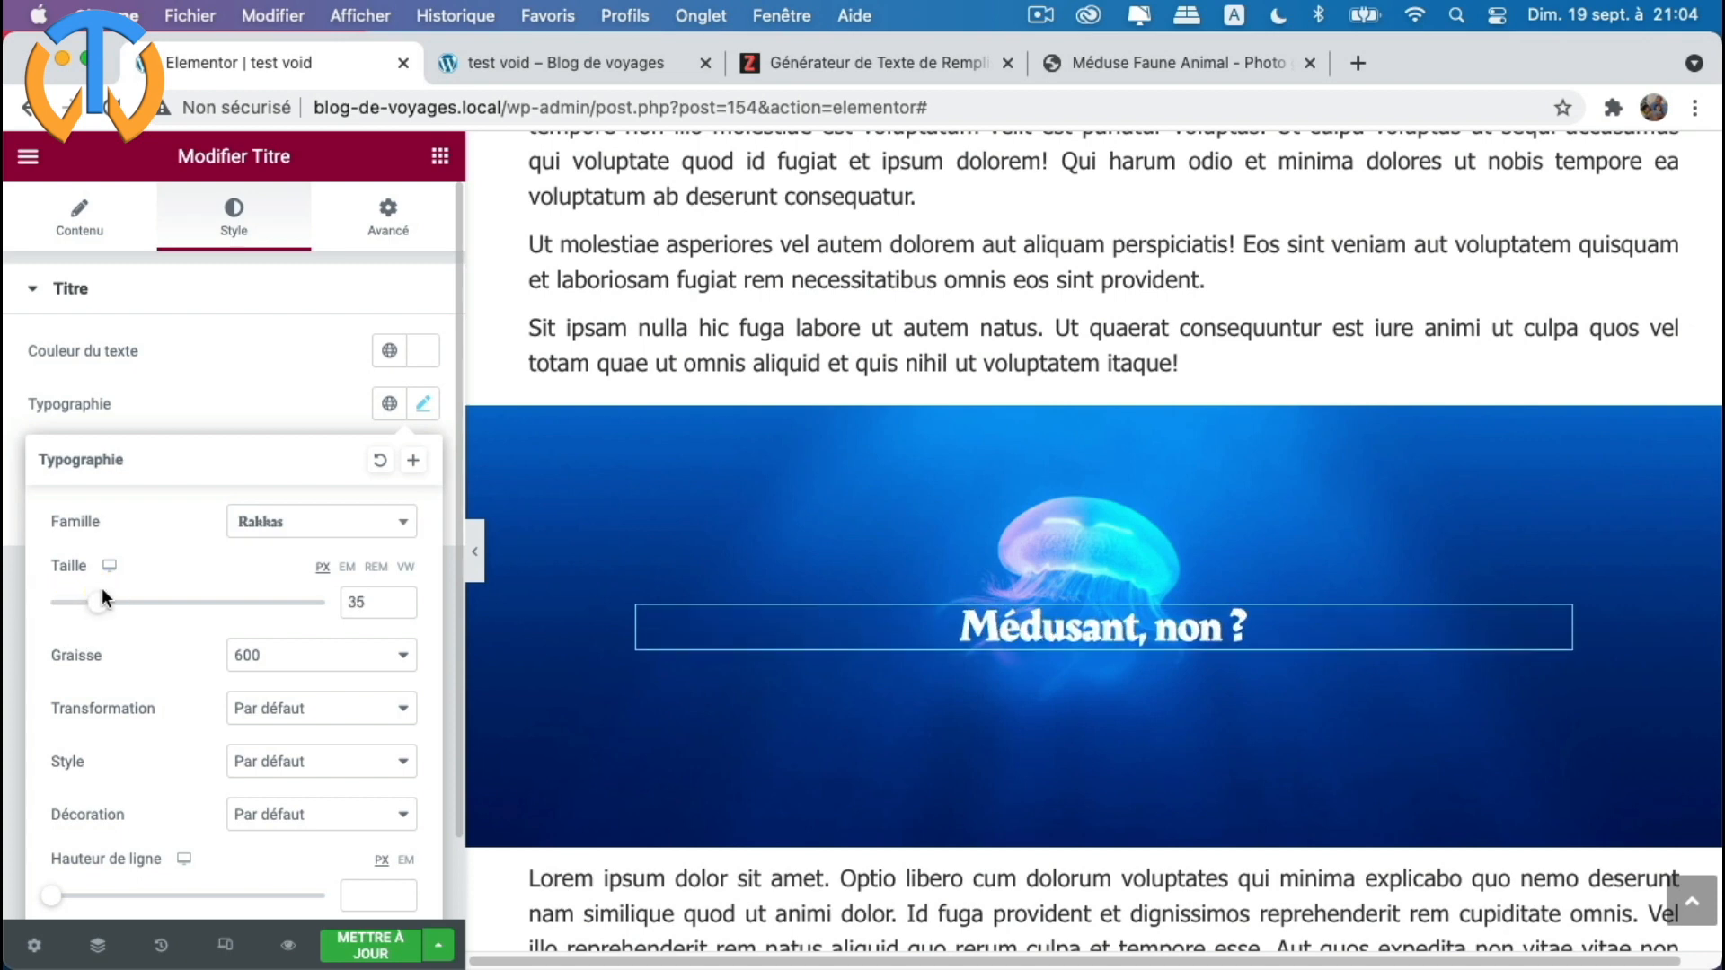
# - Try a Graisse of 700 on the title and set it back to 600
pyautogui.click(351, 673)
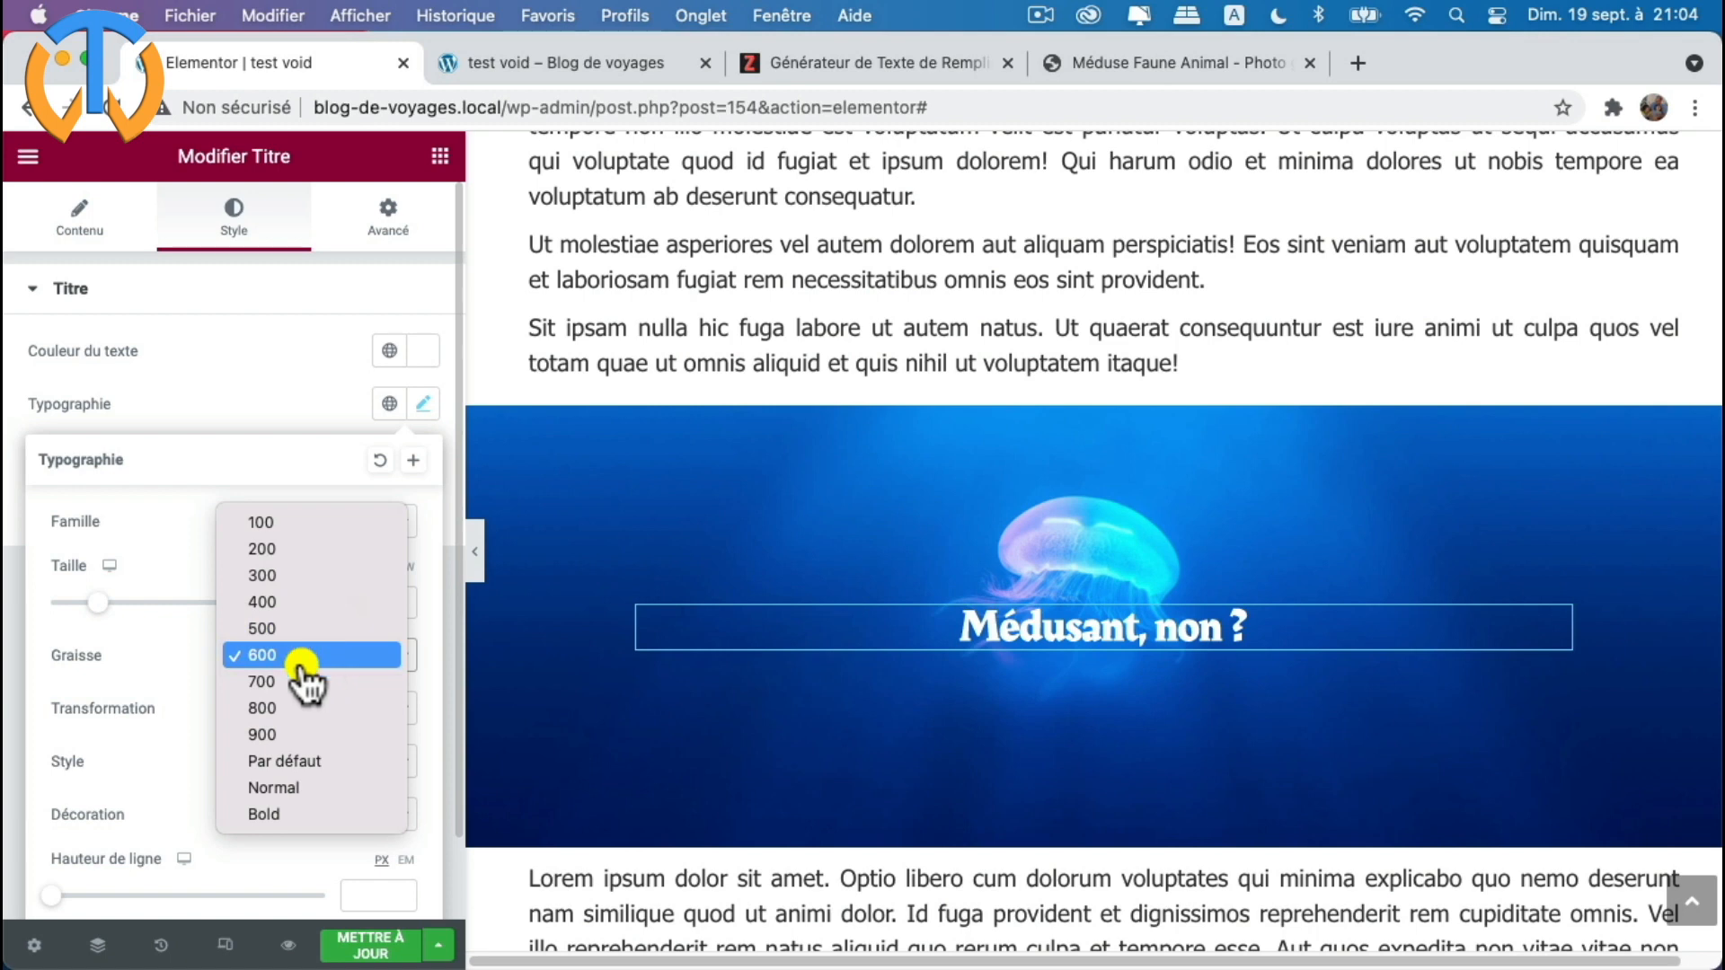
pyautogui.click(296, 681)
pyautogui.click(288, 659)
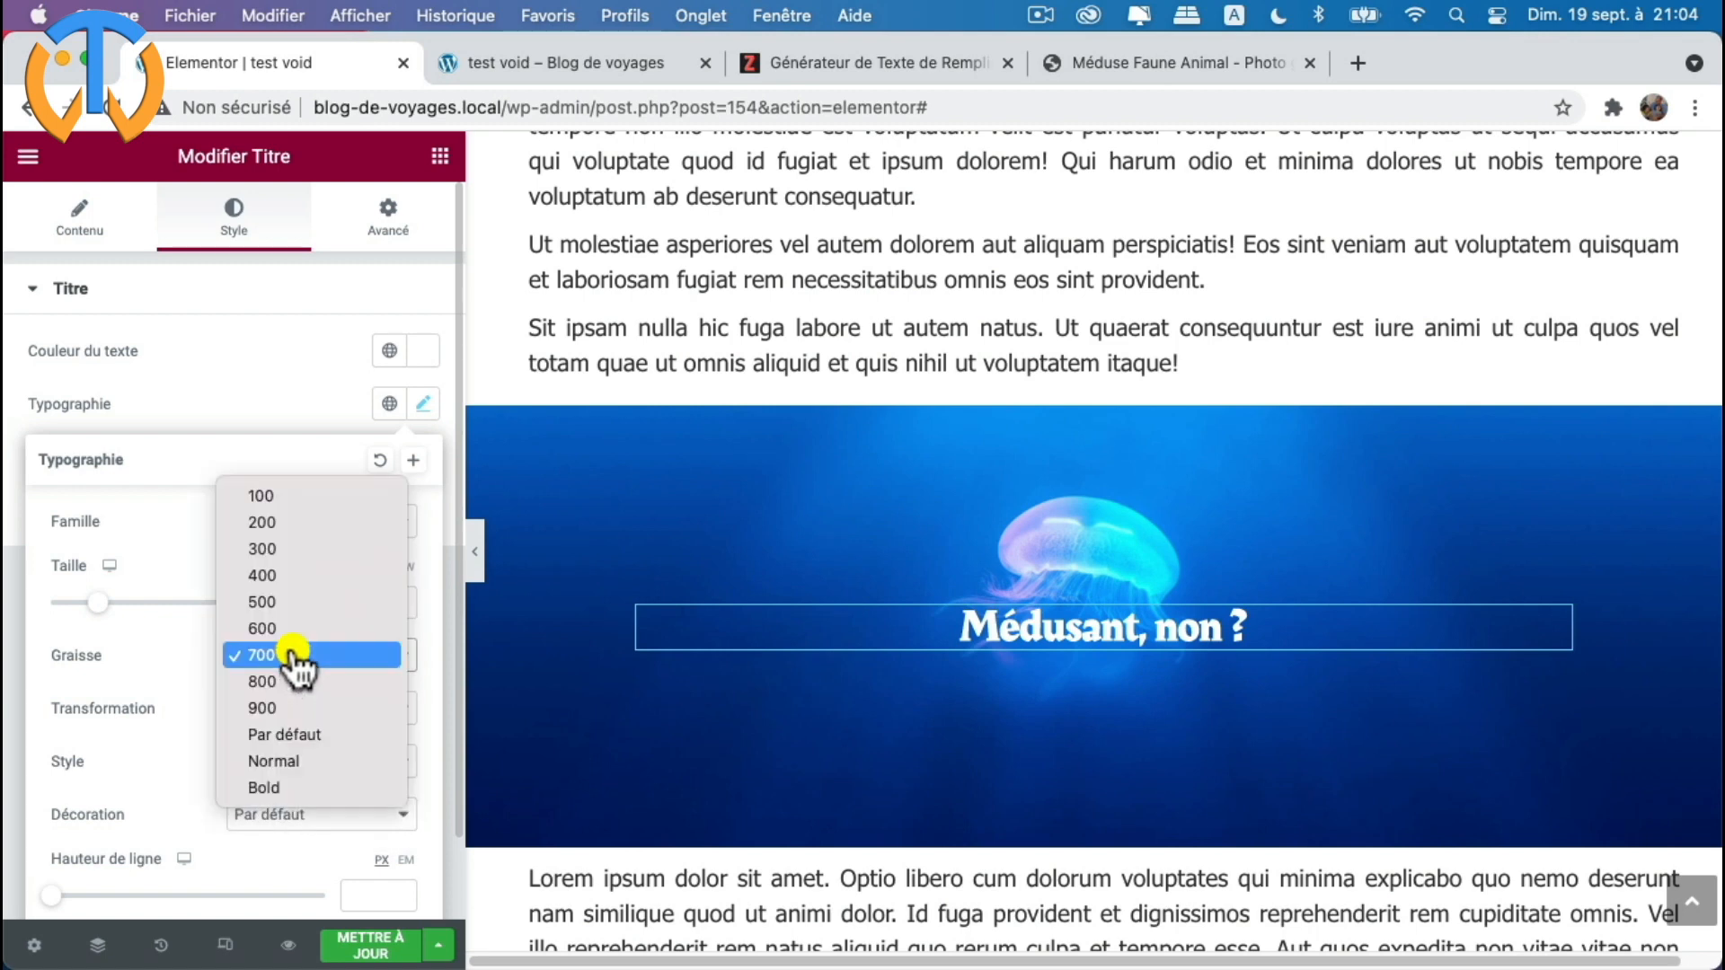
pyautogui.click(285, 628)
pyautogui.scroll(-2, 173, 681)
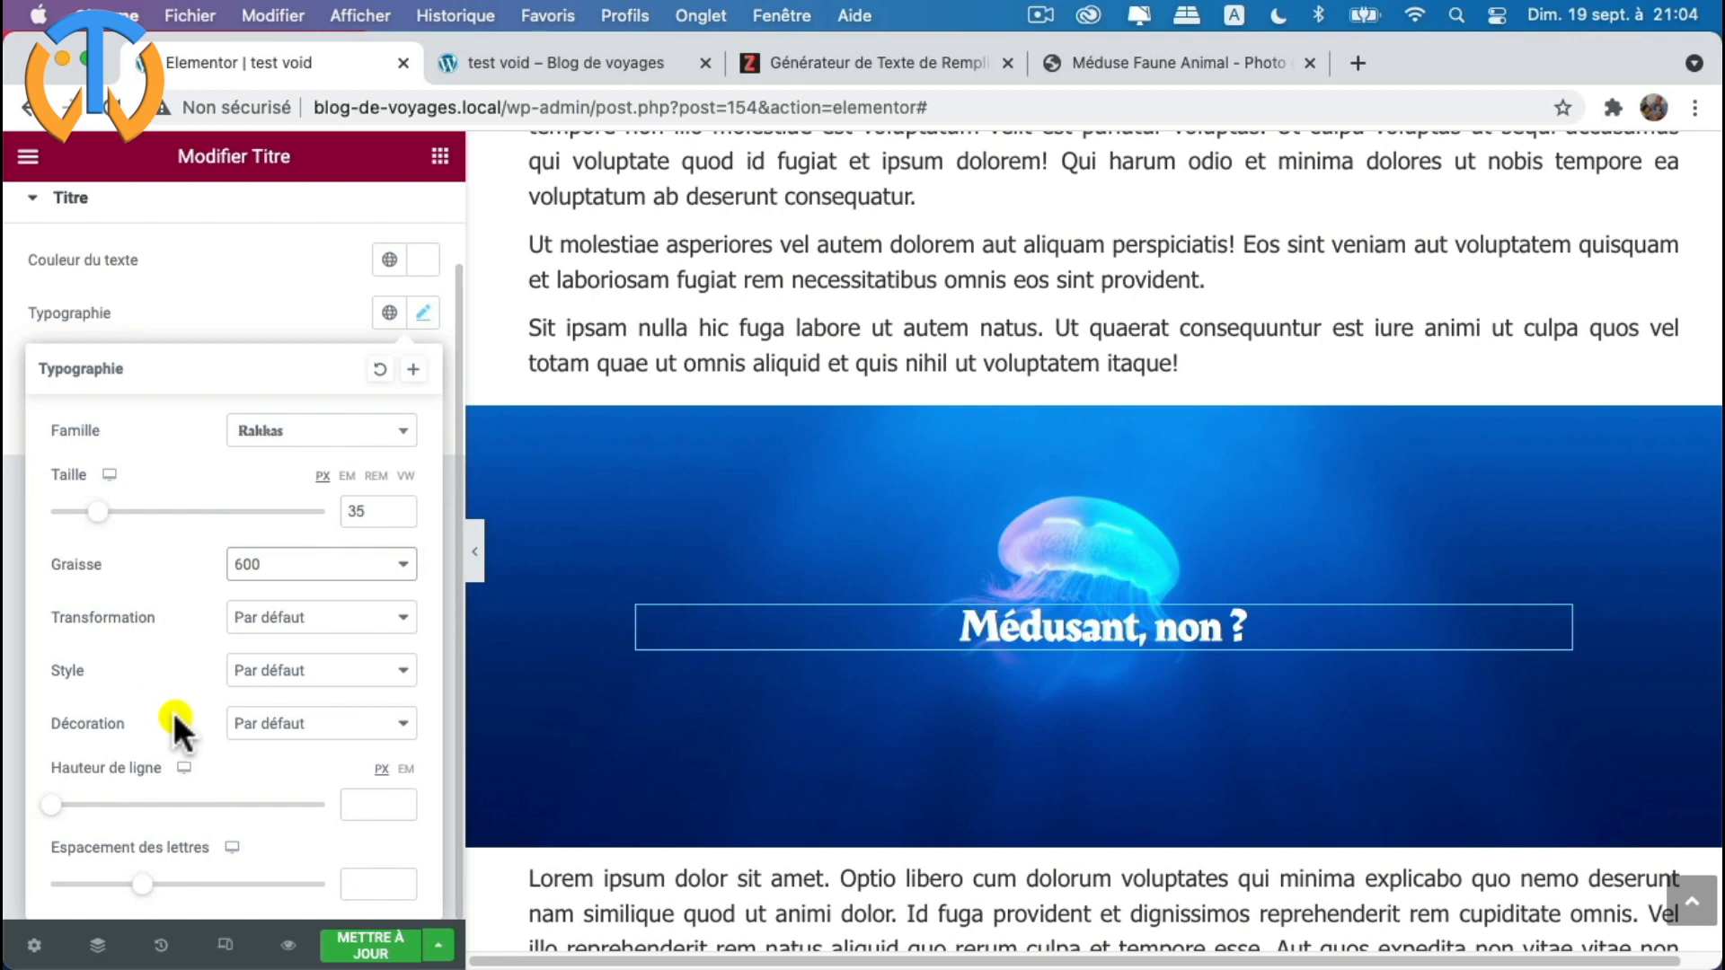
# - Unlink the title's Marge values and set its top margin (Haut) to 170 px
pyautogui.scroll(2, 107, 665)
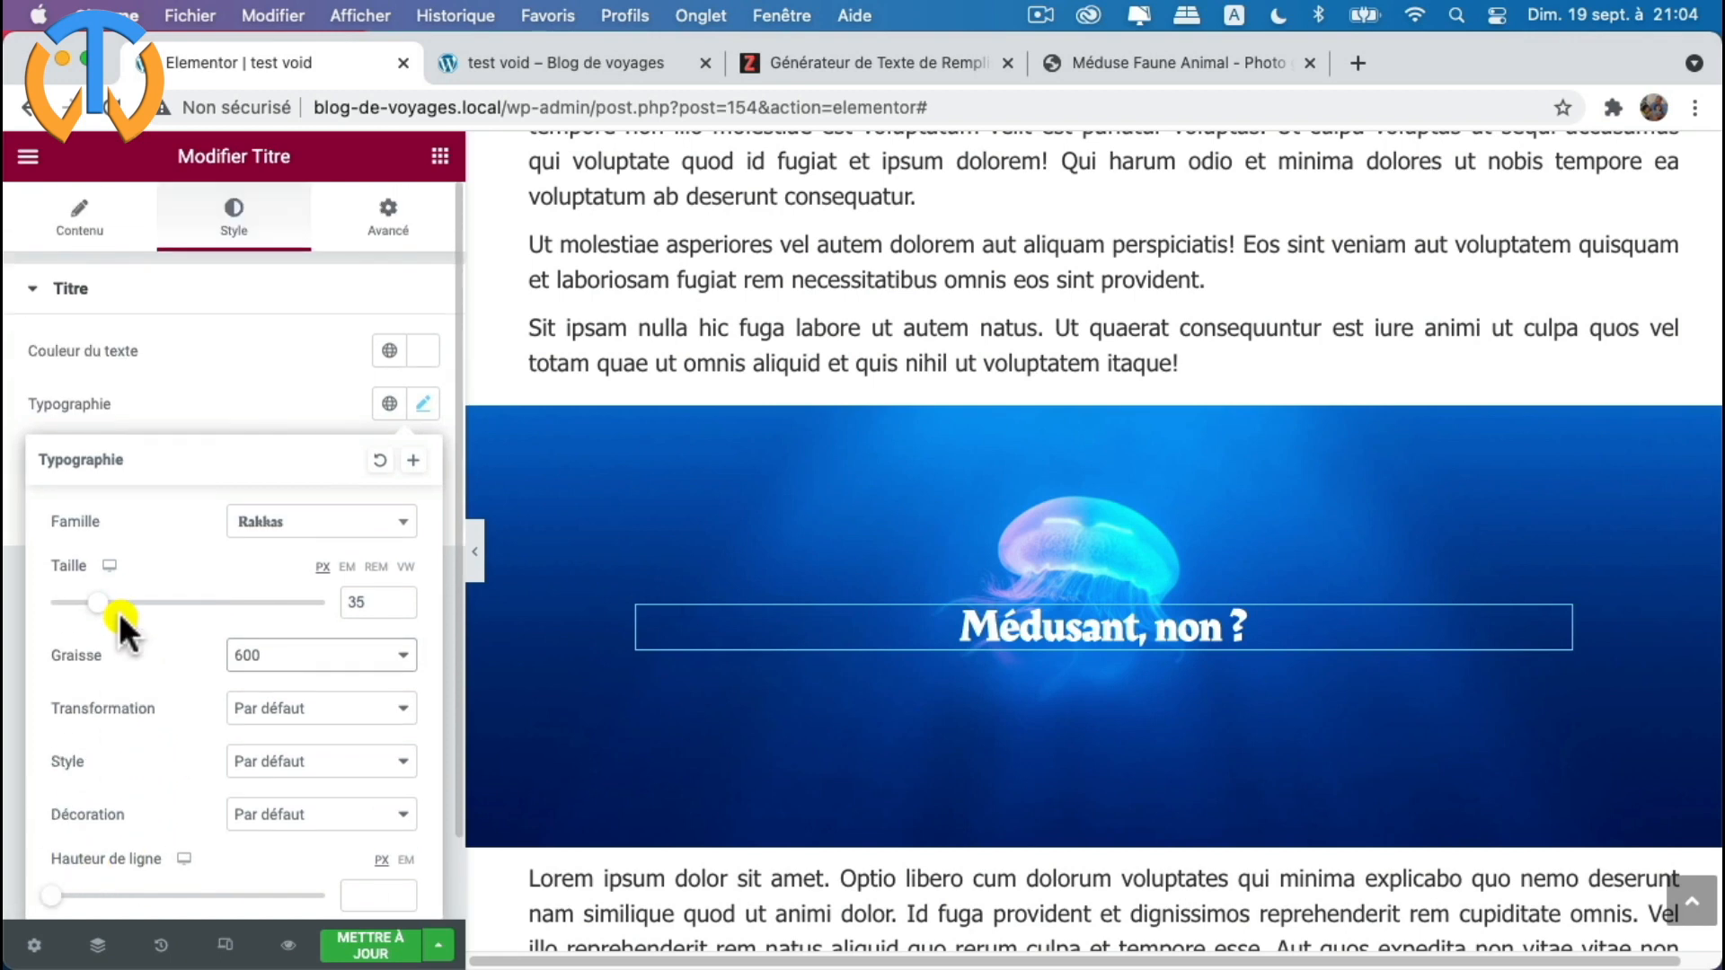
pyautogui.click(188, 392)
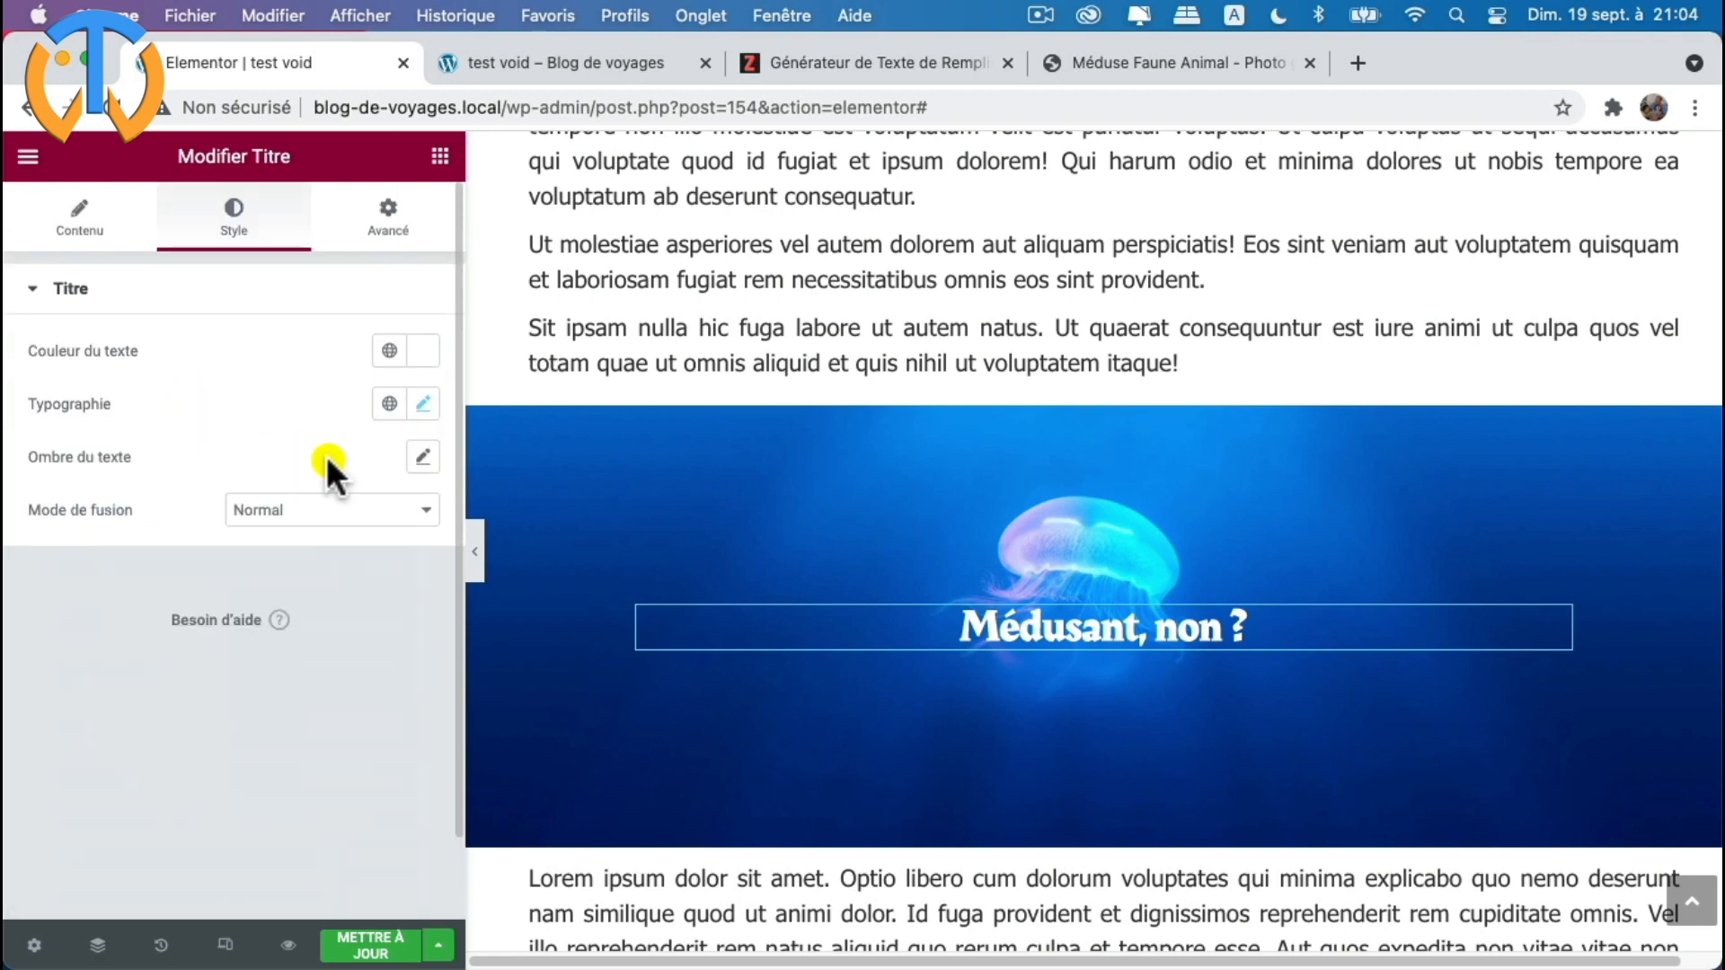
pyautogui.click(393, 235)
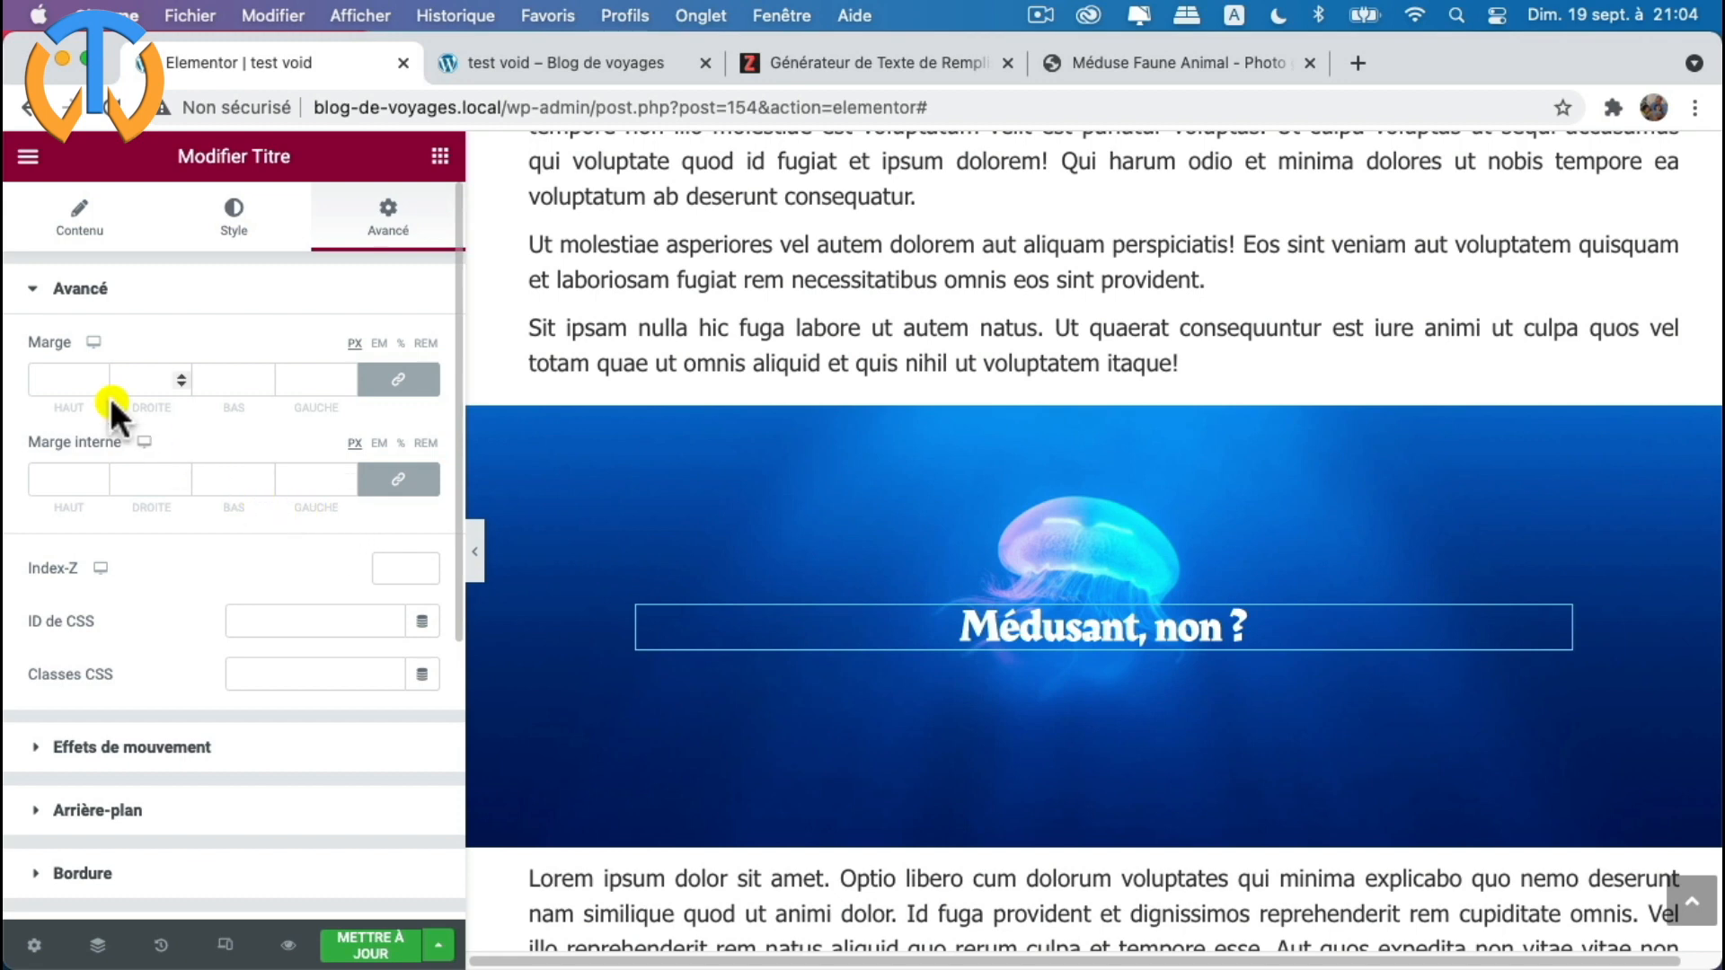
pyautogui.click(395, 382)
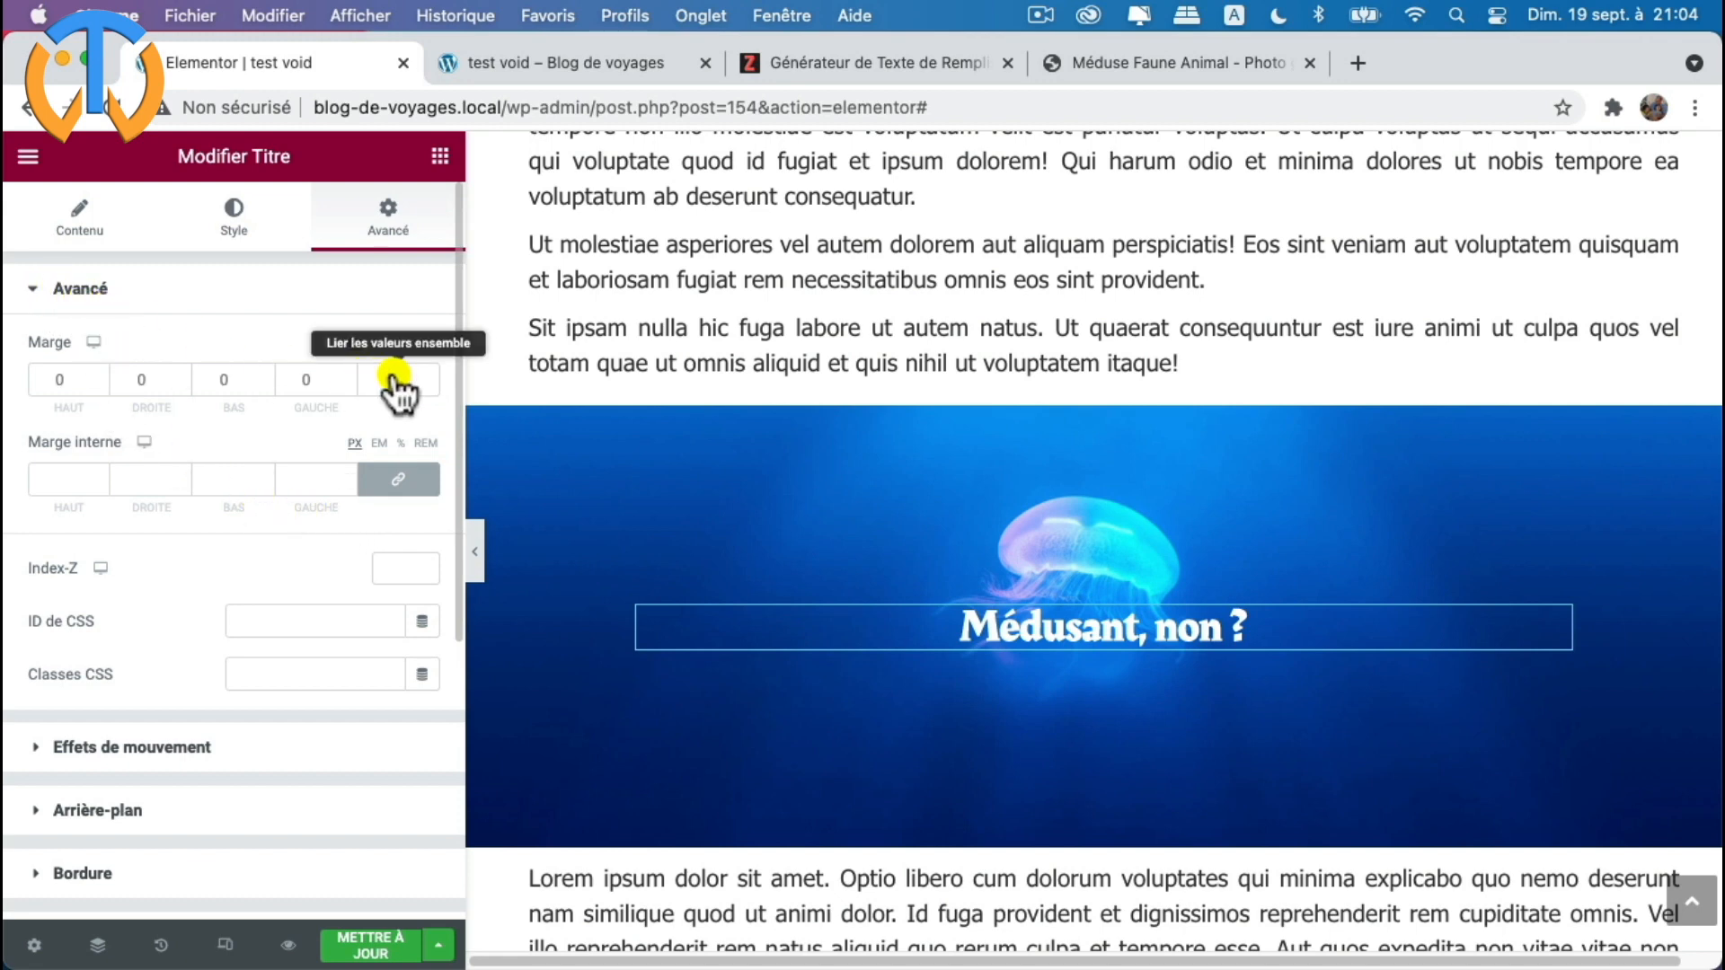
pyautogui.click(97, 379)
pyautogui.write('-1')
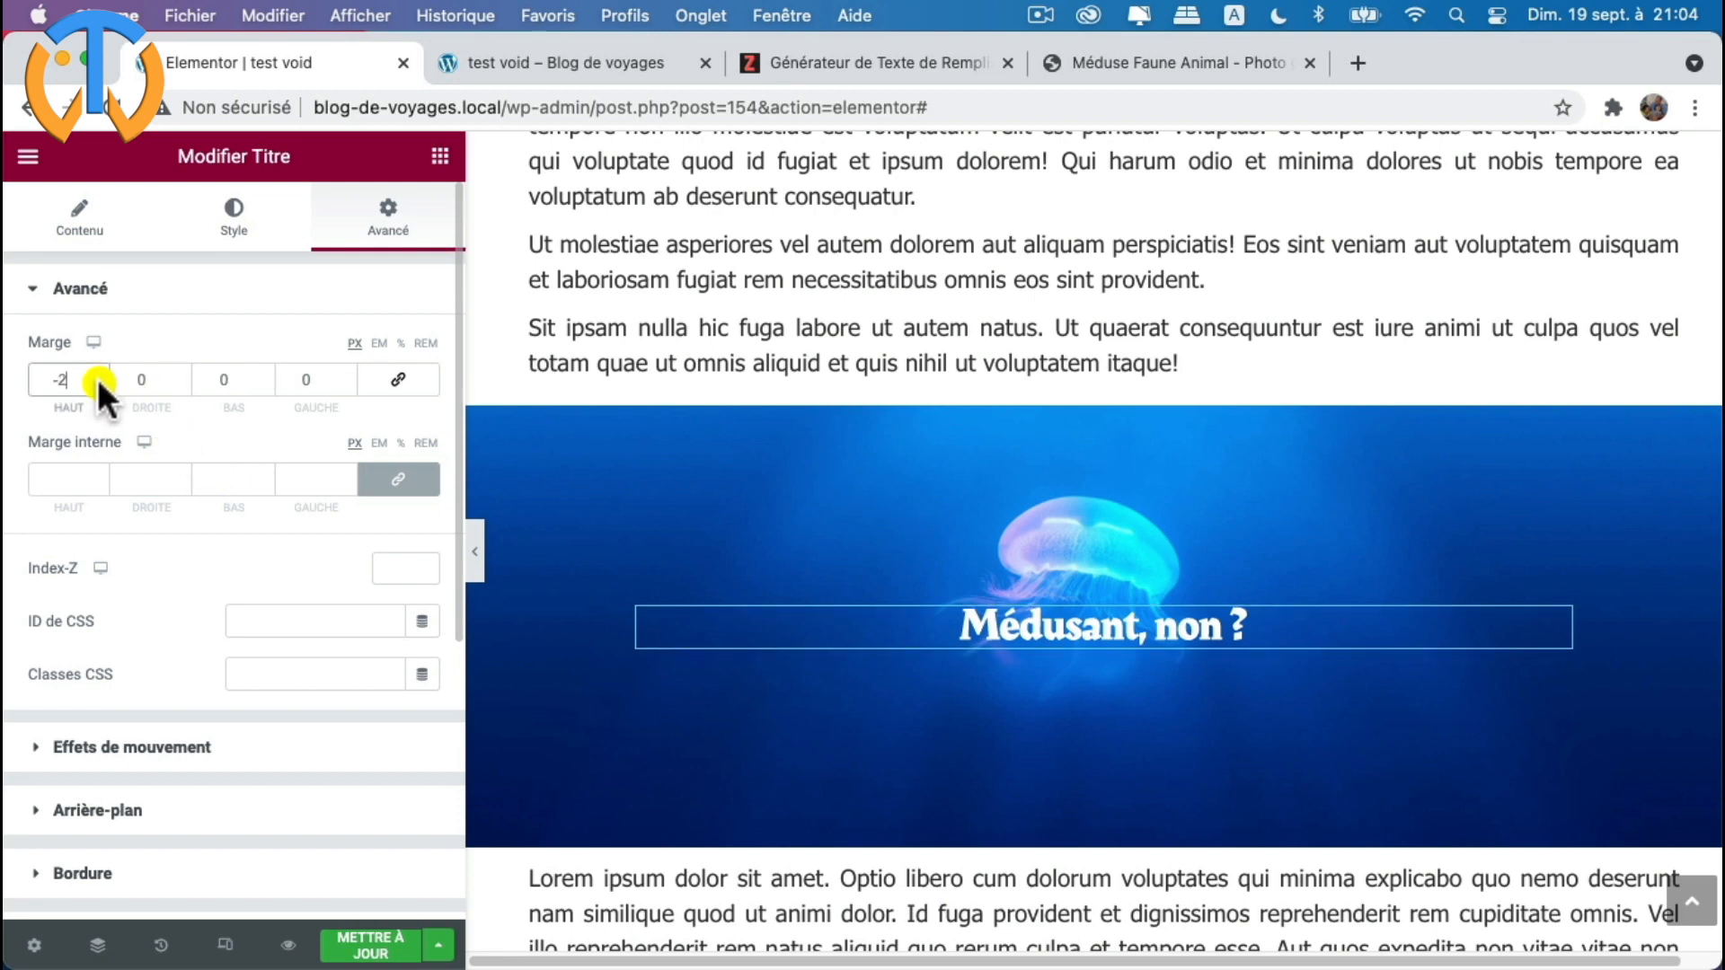
pyautogui.press('BackSpace')
pyautogui.write('10')
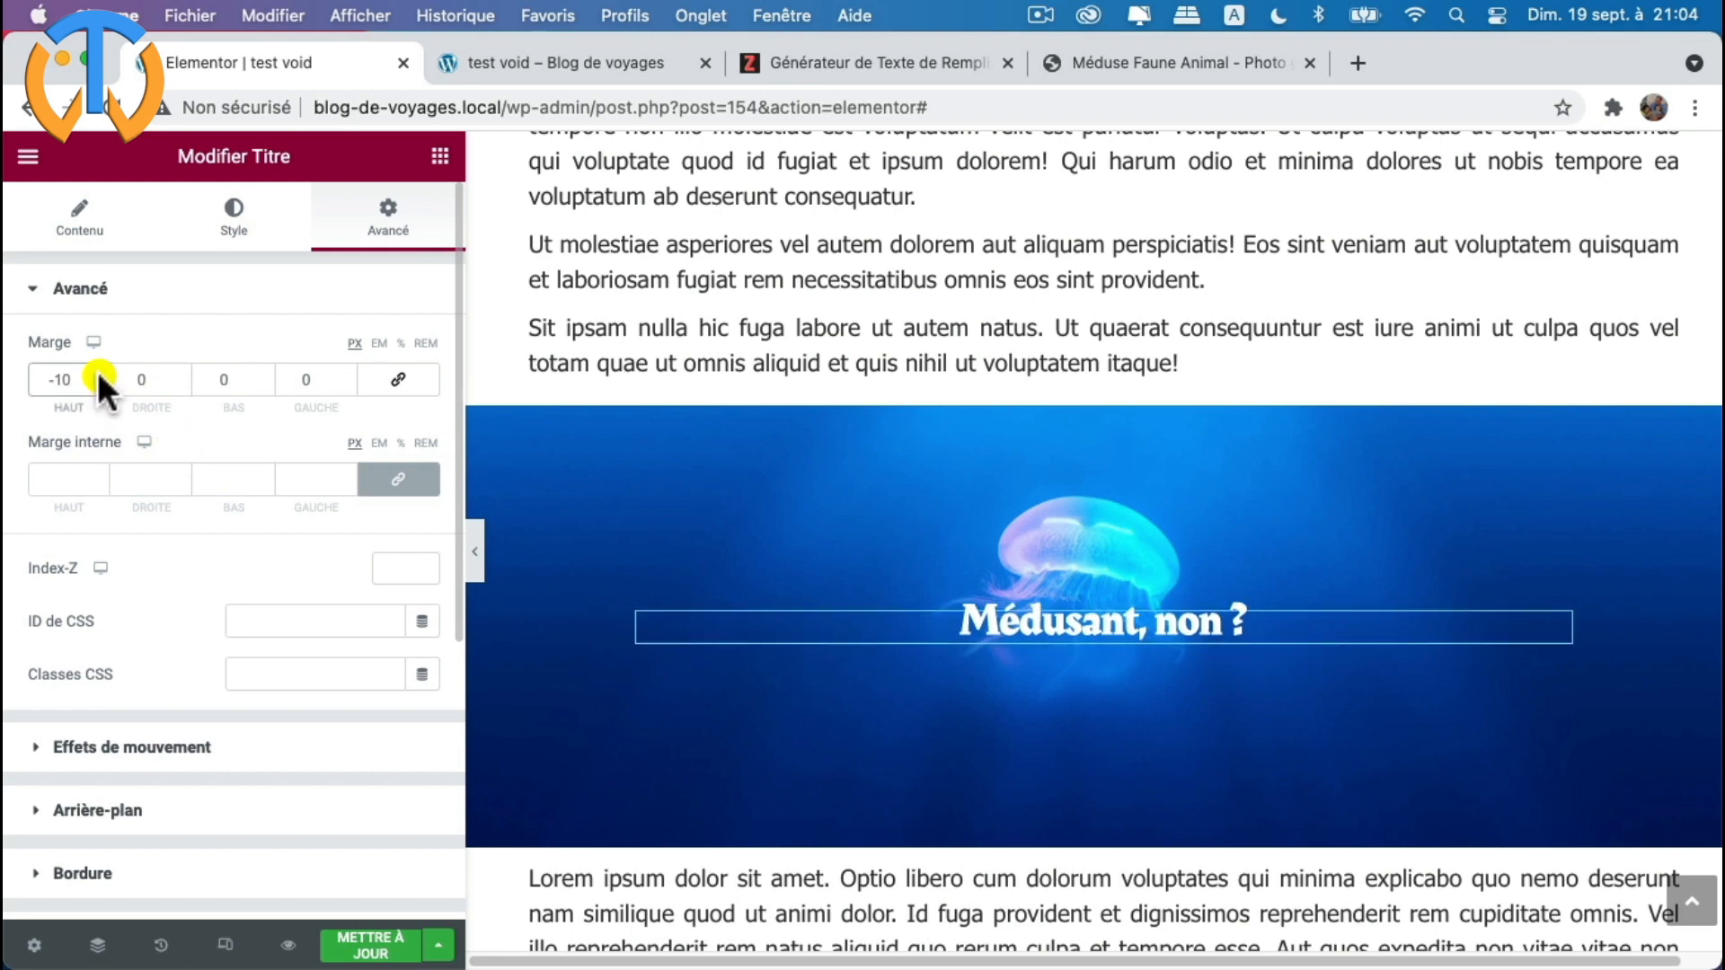
pyautogui.click(98, 375)
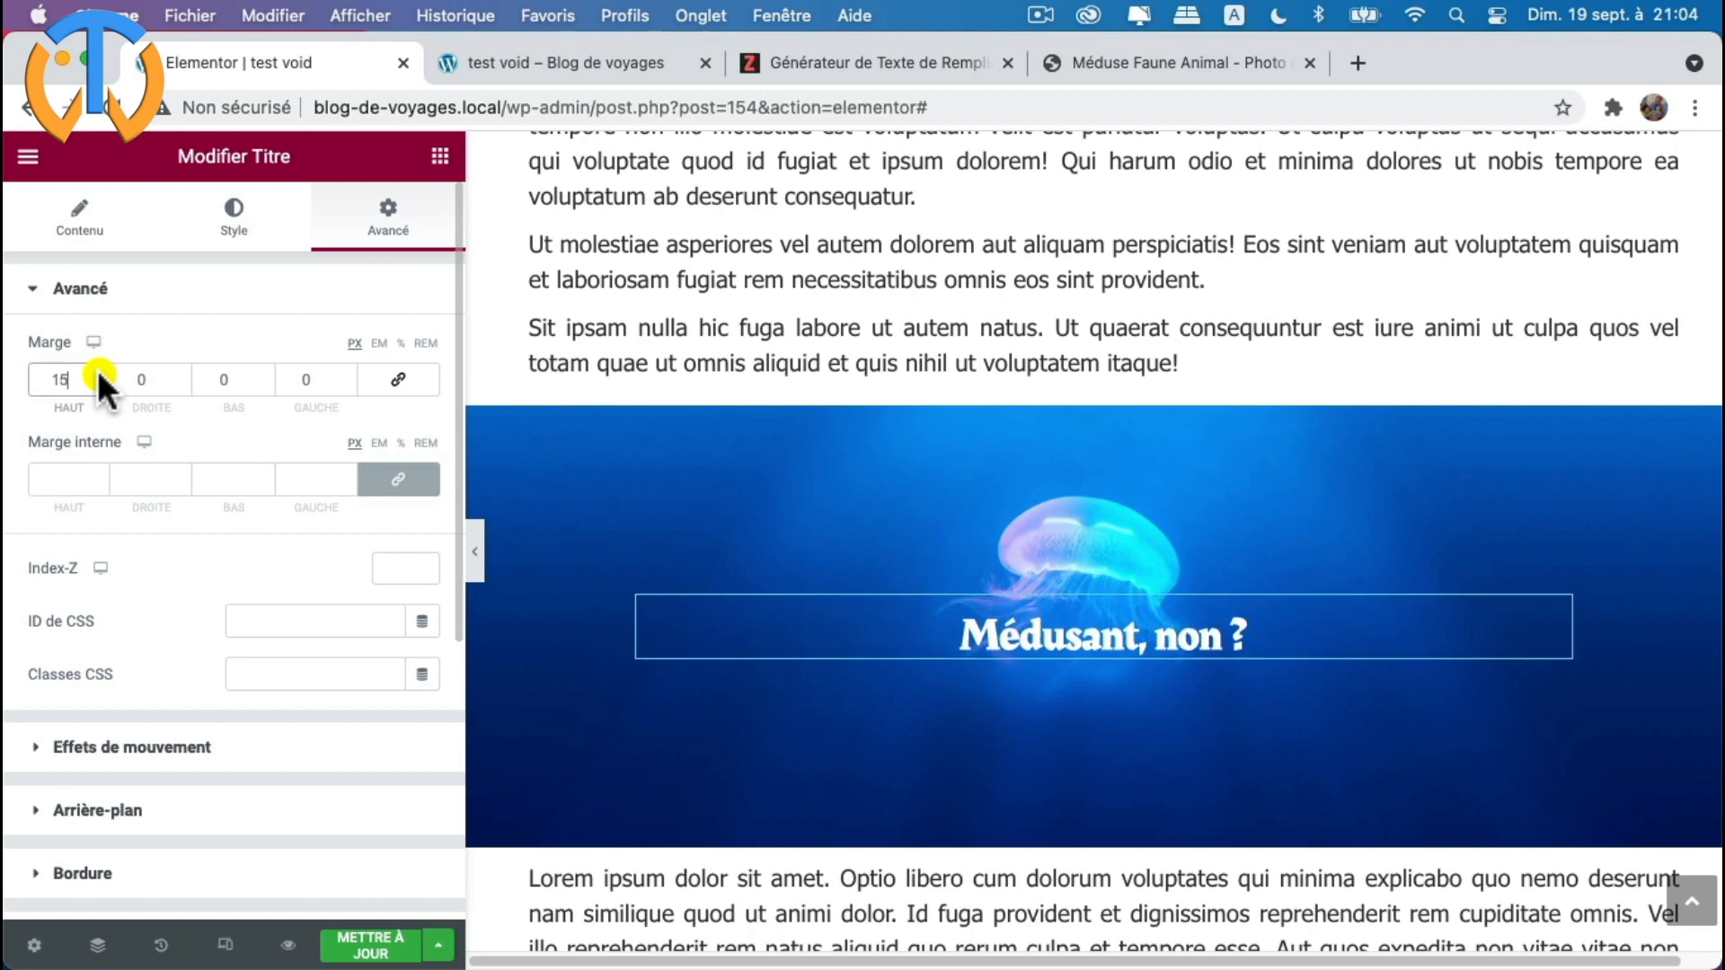
pyautogui.moveTo(99, 375); pyautogui.dragTo(99, 375)
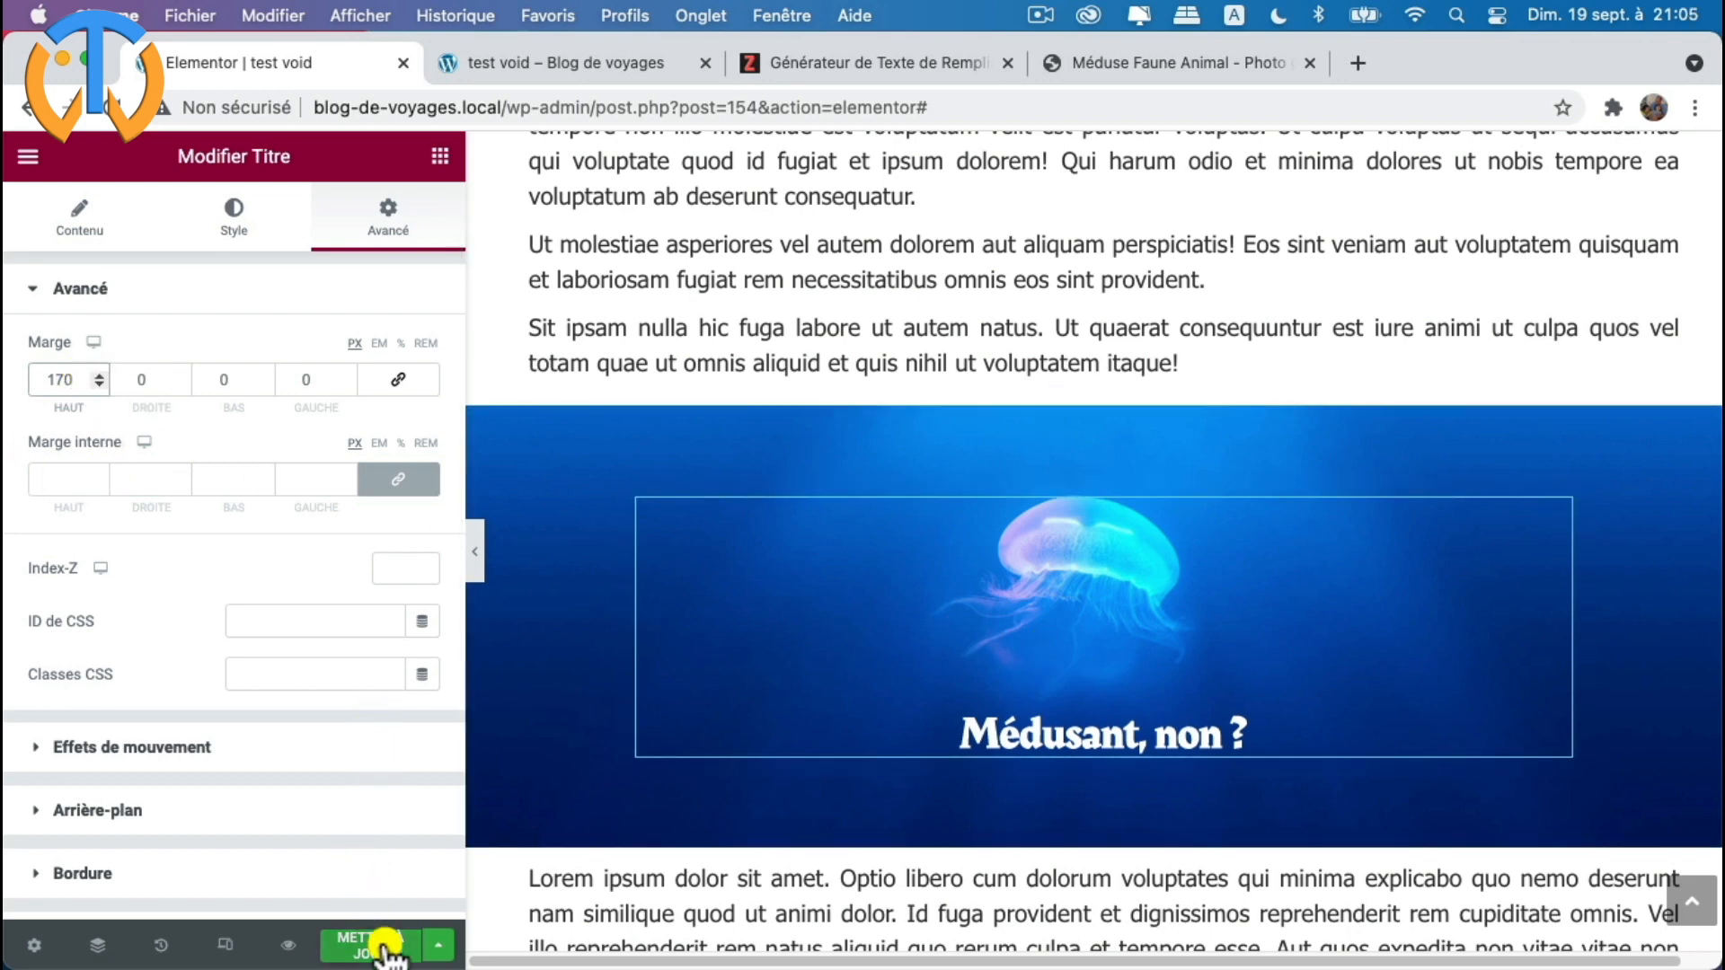
# - Set the title's entrance animation to Zoom In and update the page
pyautogui.click(151, 748)
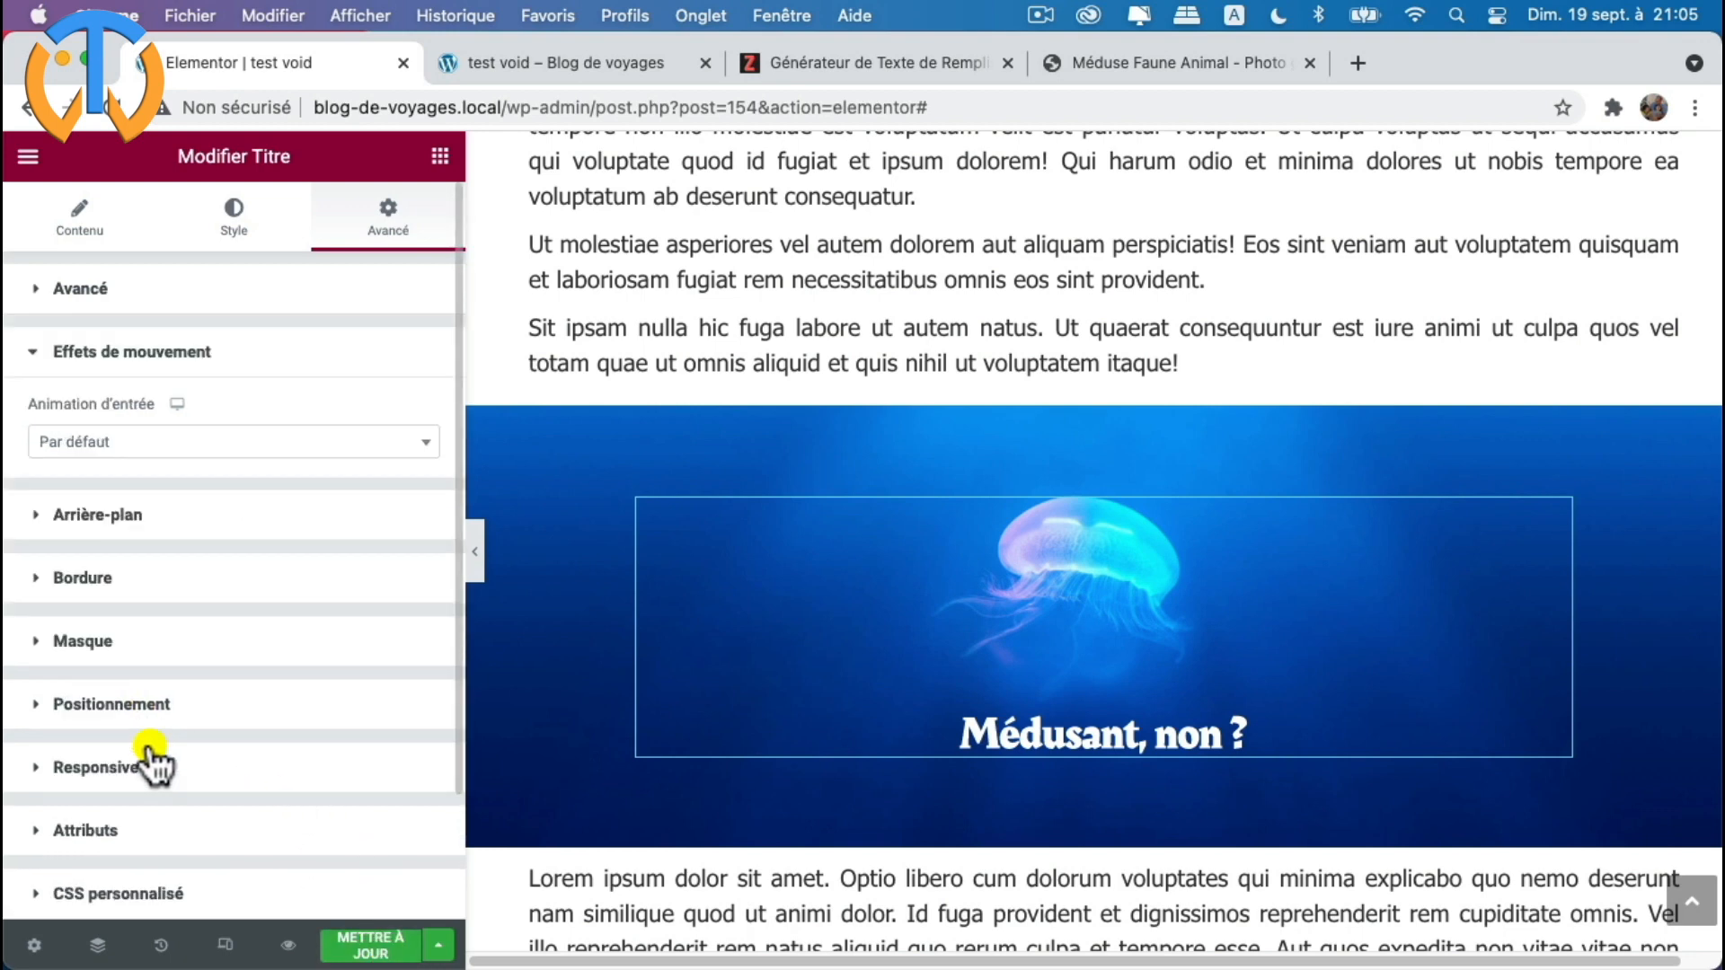
pyautogui.click(100, 454)
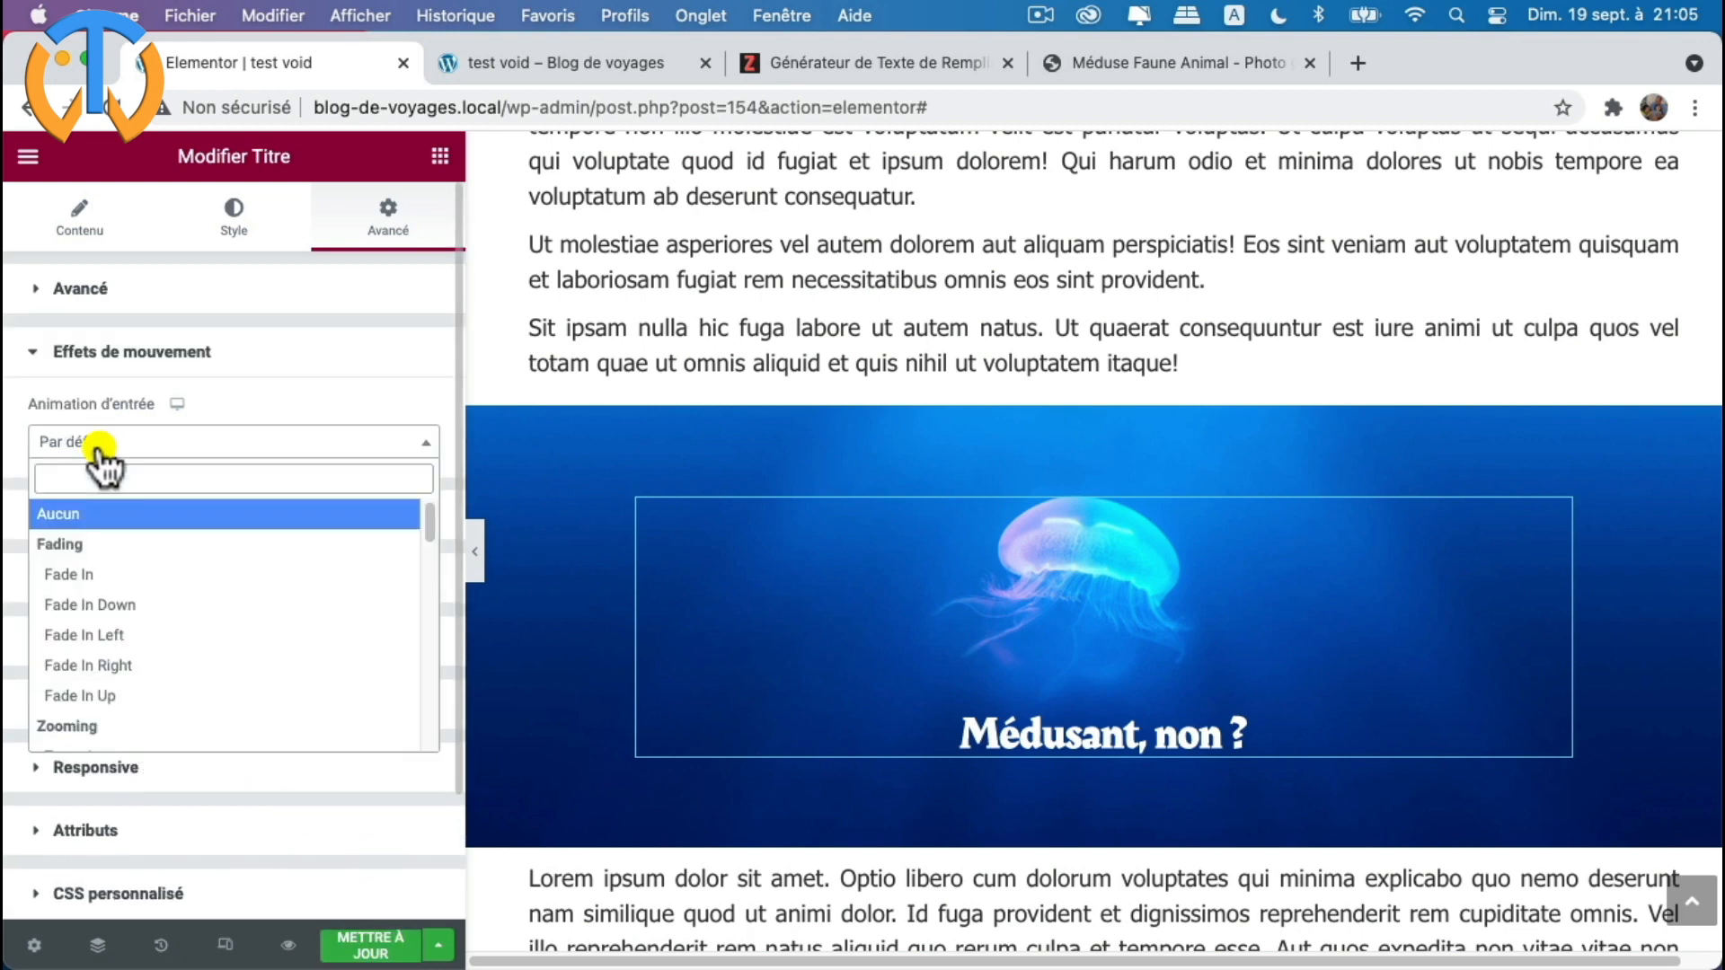
pyautogui.scroll(-2, 108, 683)
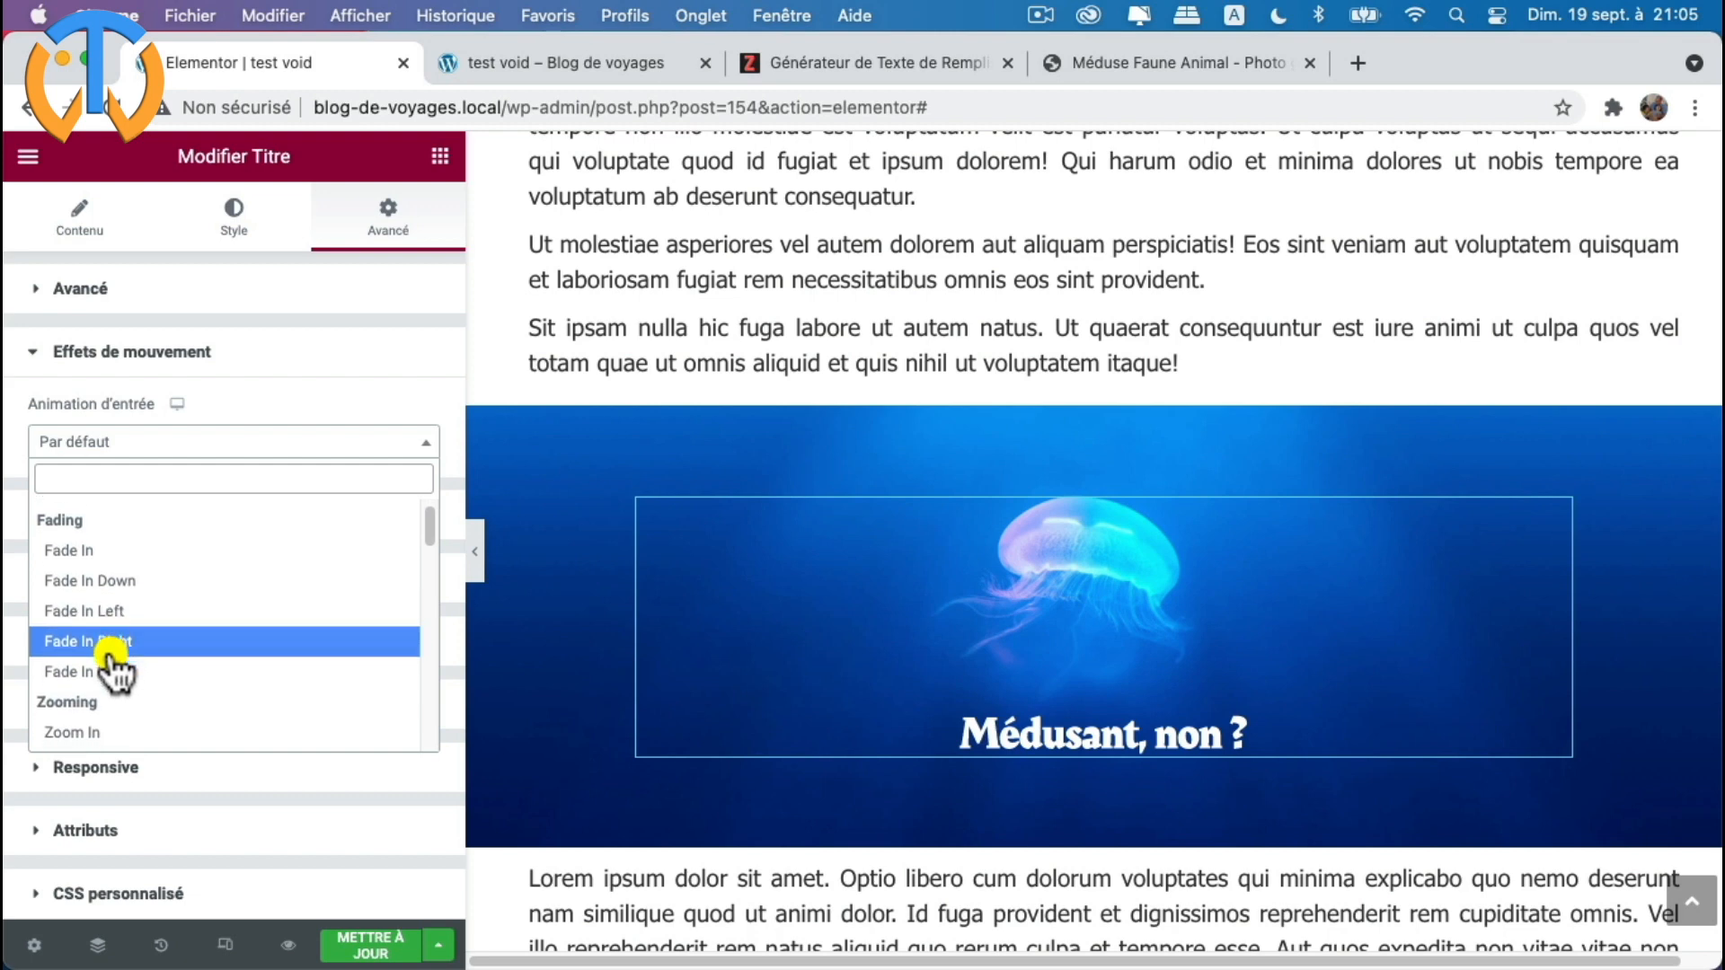
pyautogui.click(104, 696)
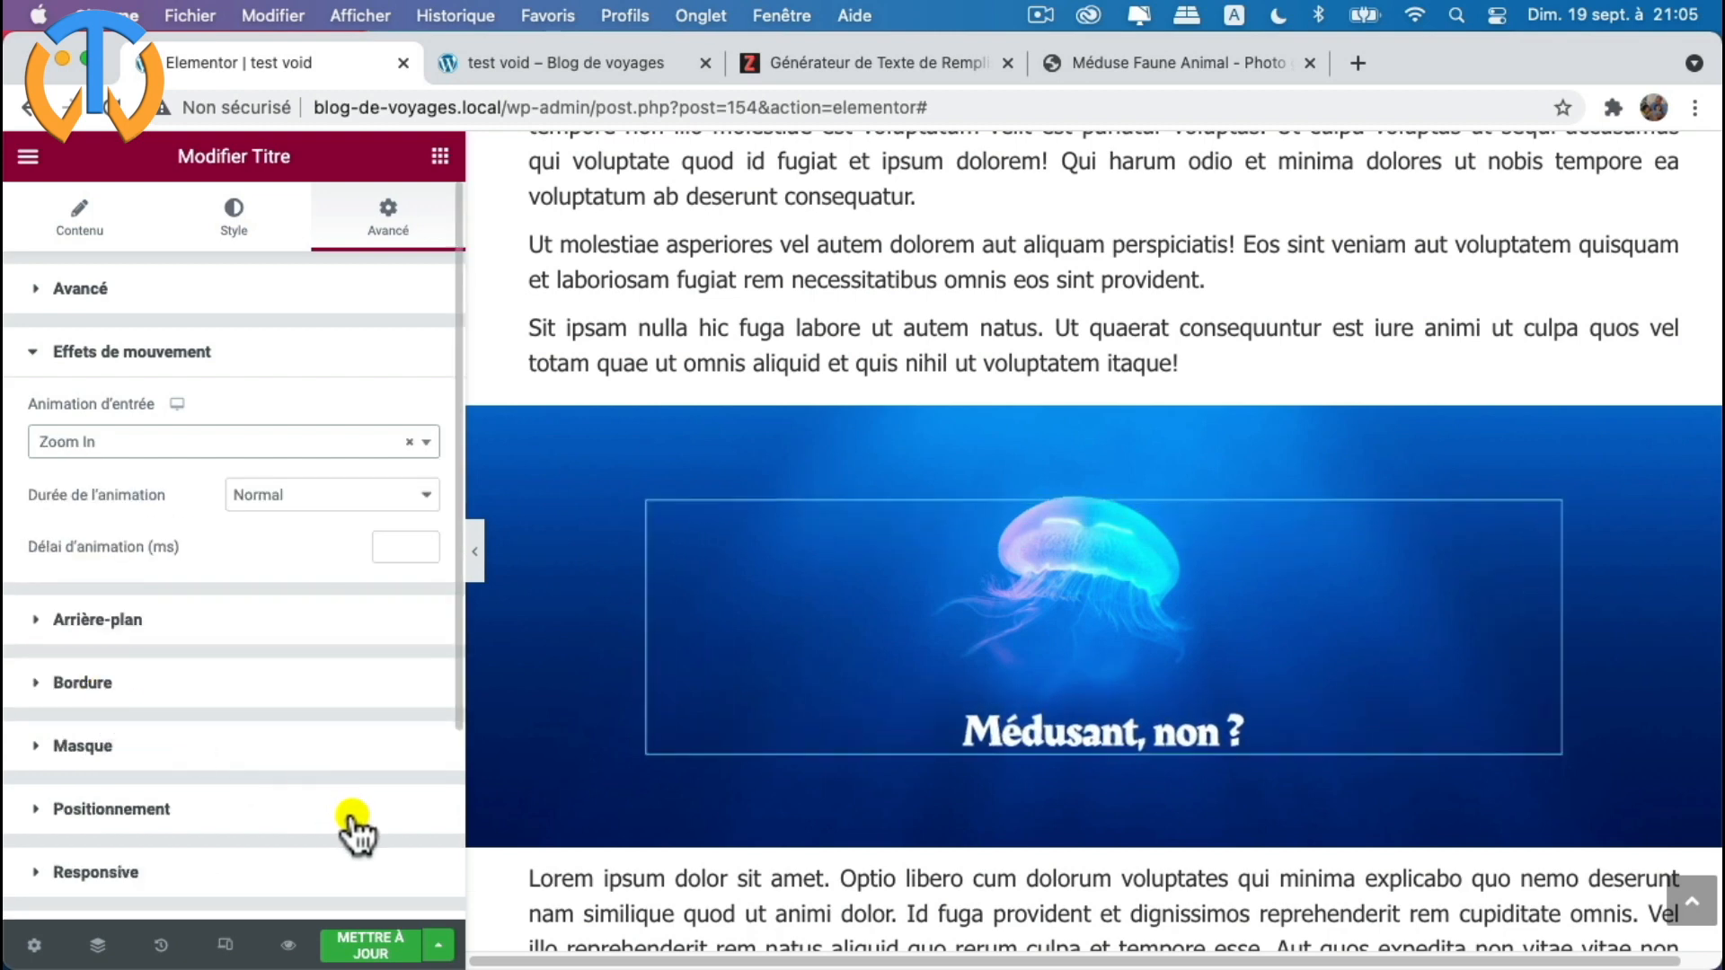
pyautogui.click(354, 940)
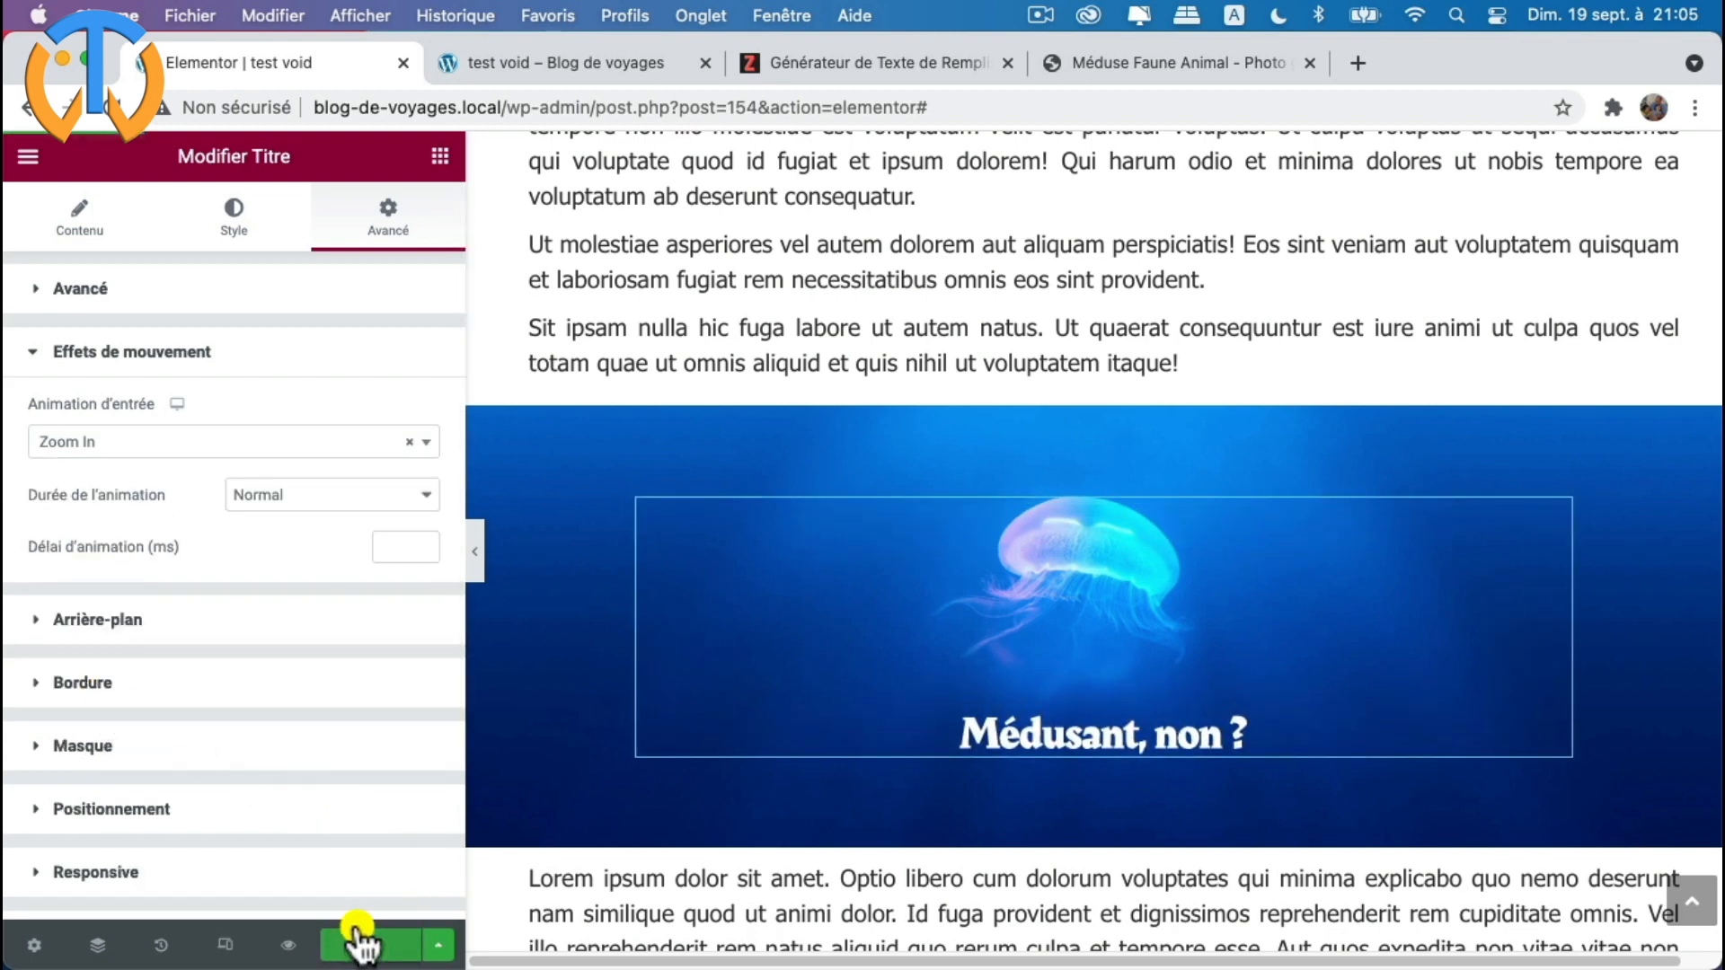
# - Switch to the test void preview page and examine the jellyfish section and its animated title while scrolling
pyautogui.click(567, 57)
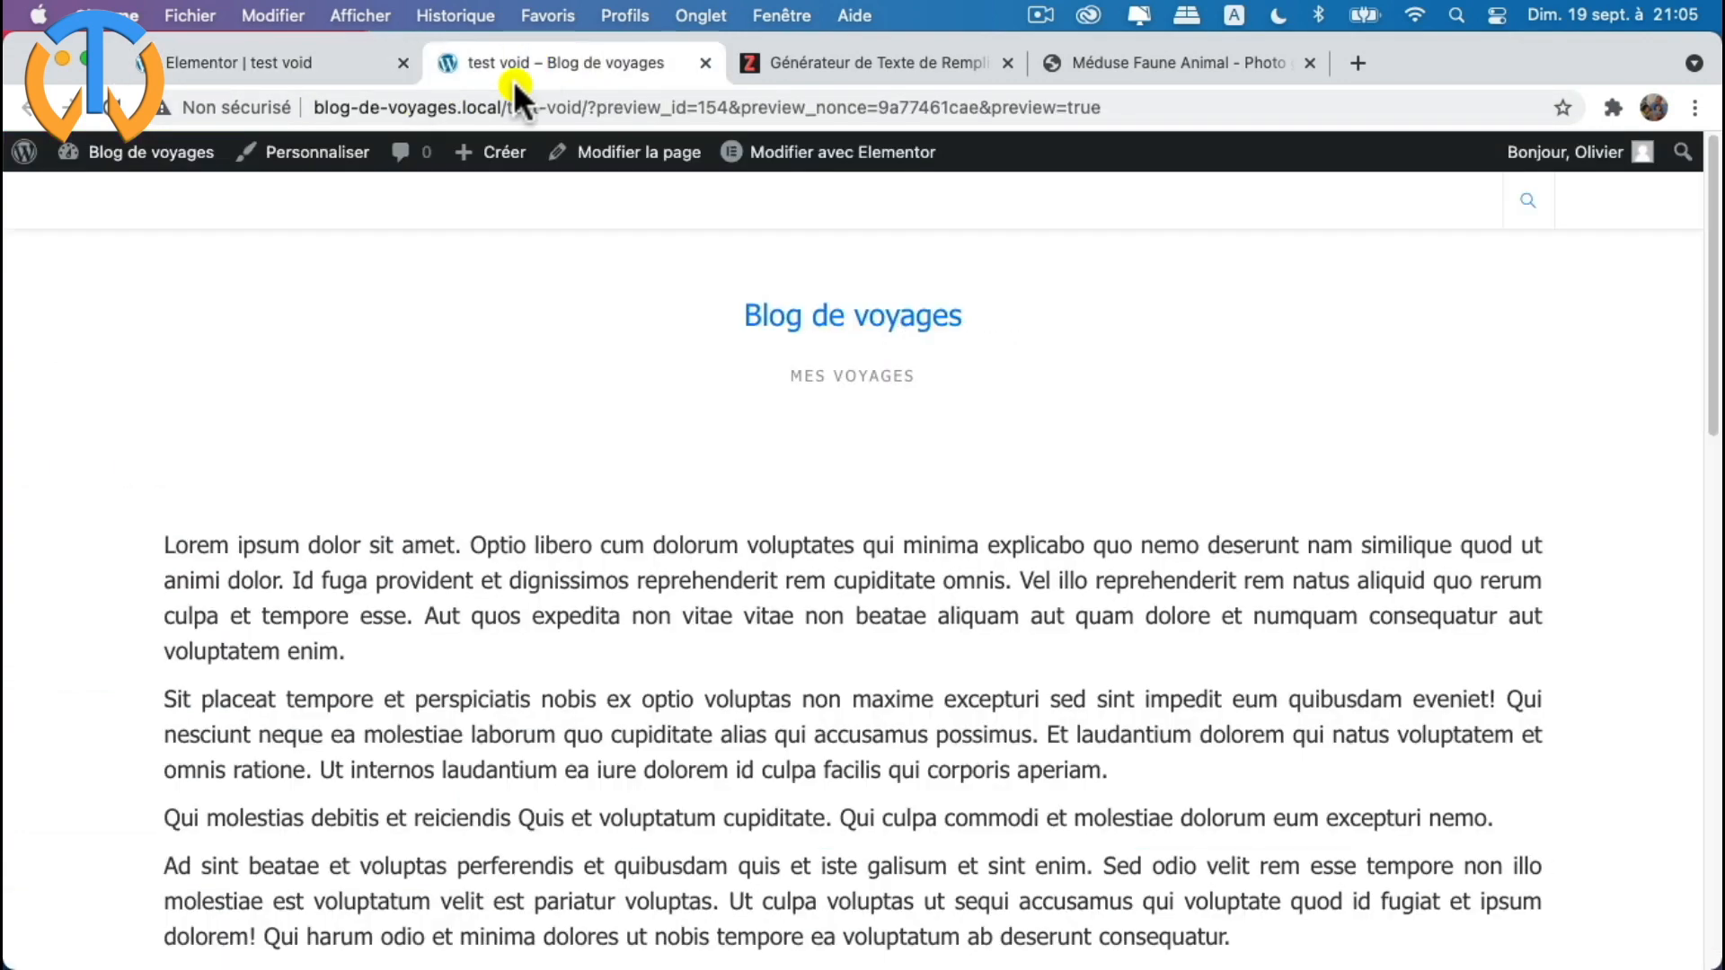
pyautogui.scroll(-8, 708, 437)
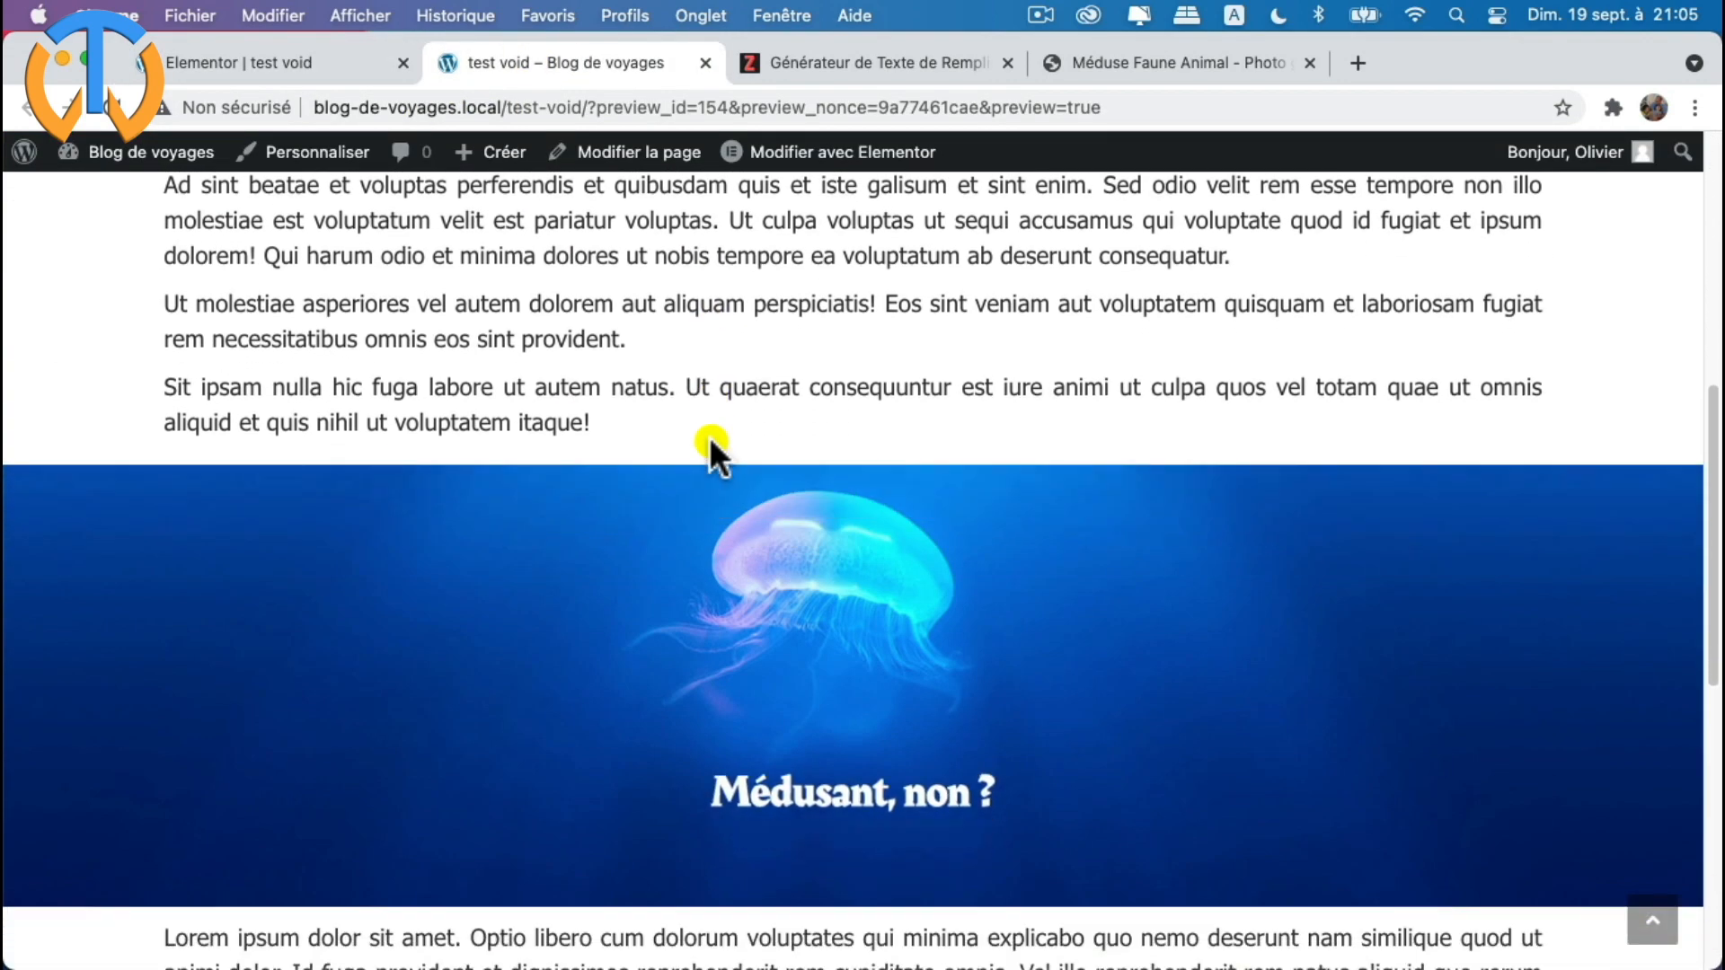
pyautogui.scroll(-4, 709, 439)
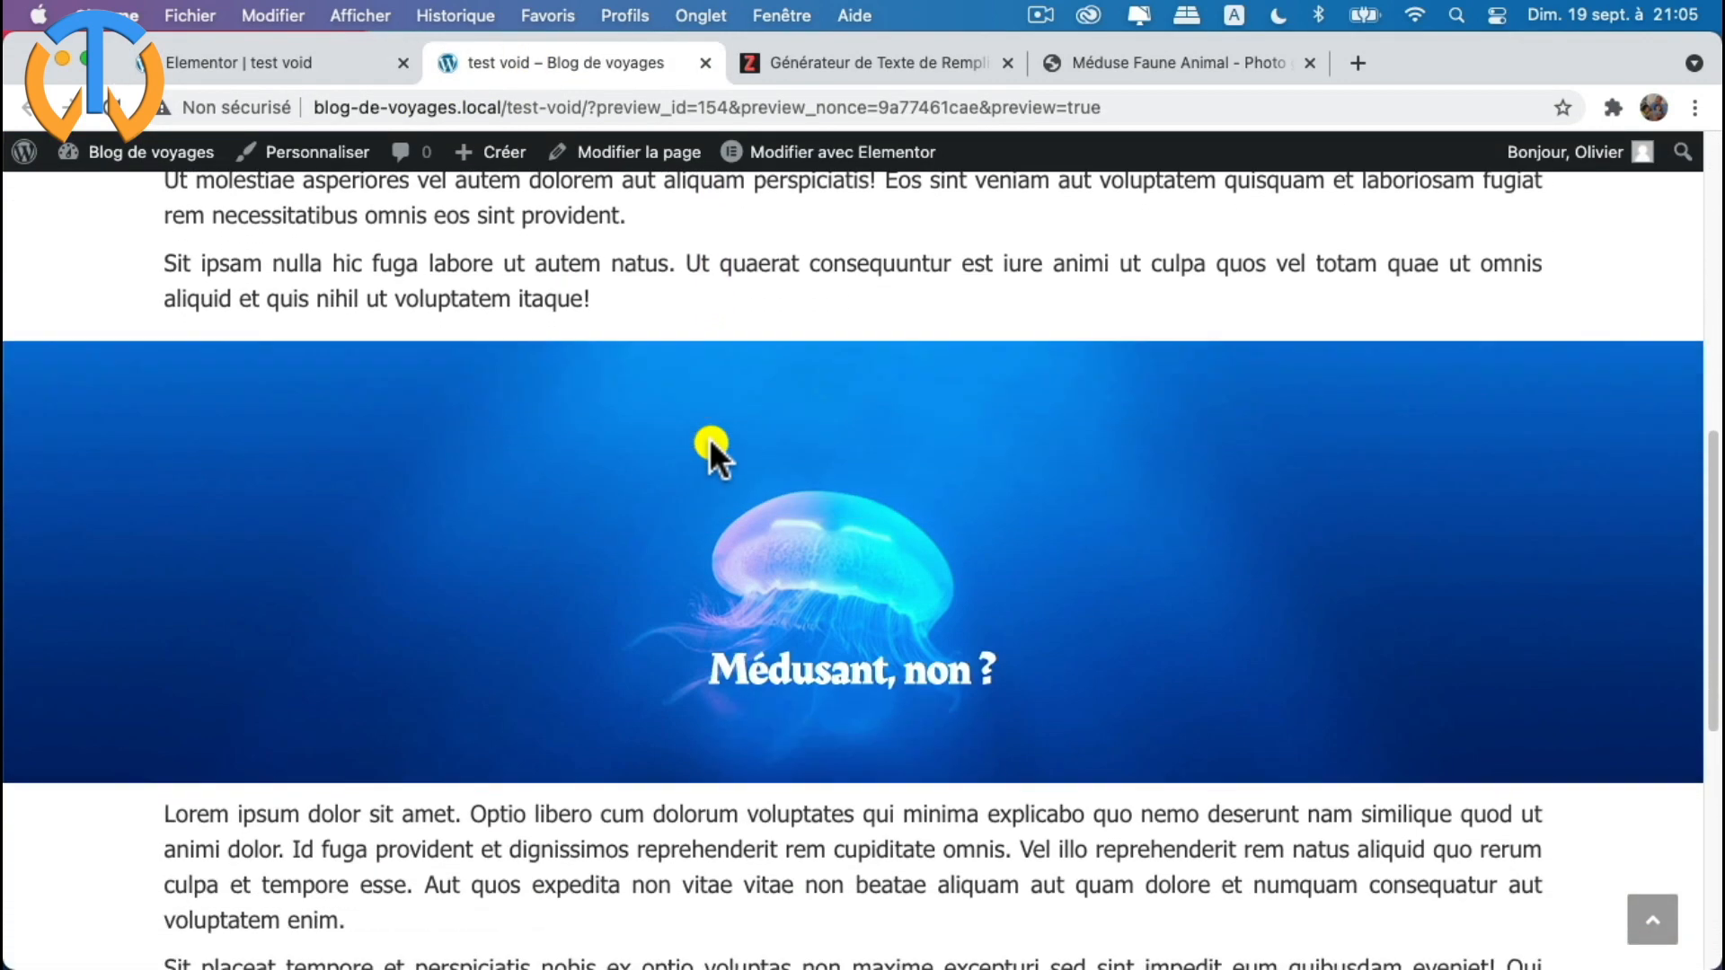
pyautogui.scroll(4, 709, 438)
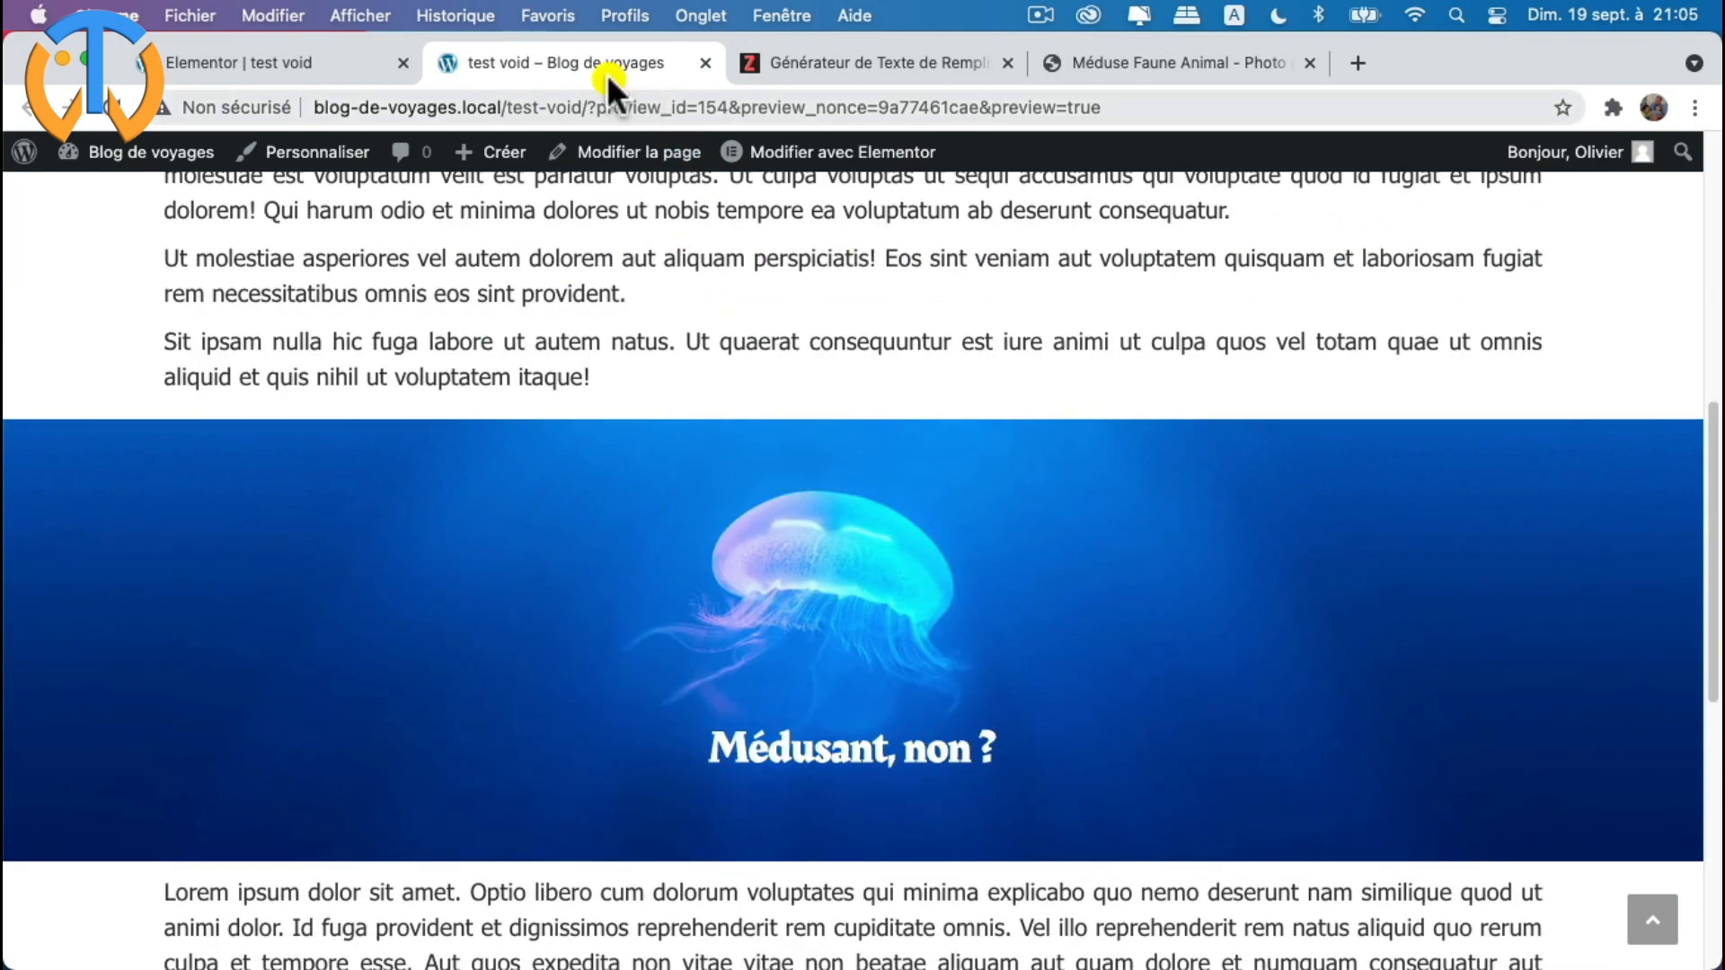
pyautogui.scroll(-7, 967, 602)
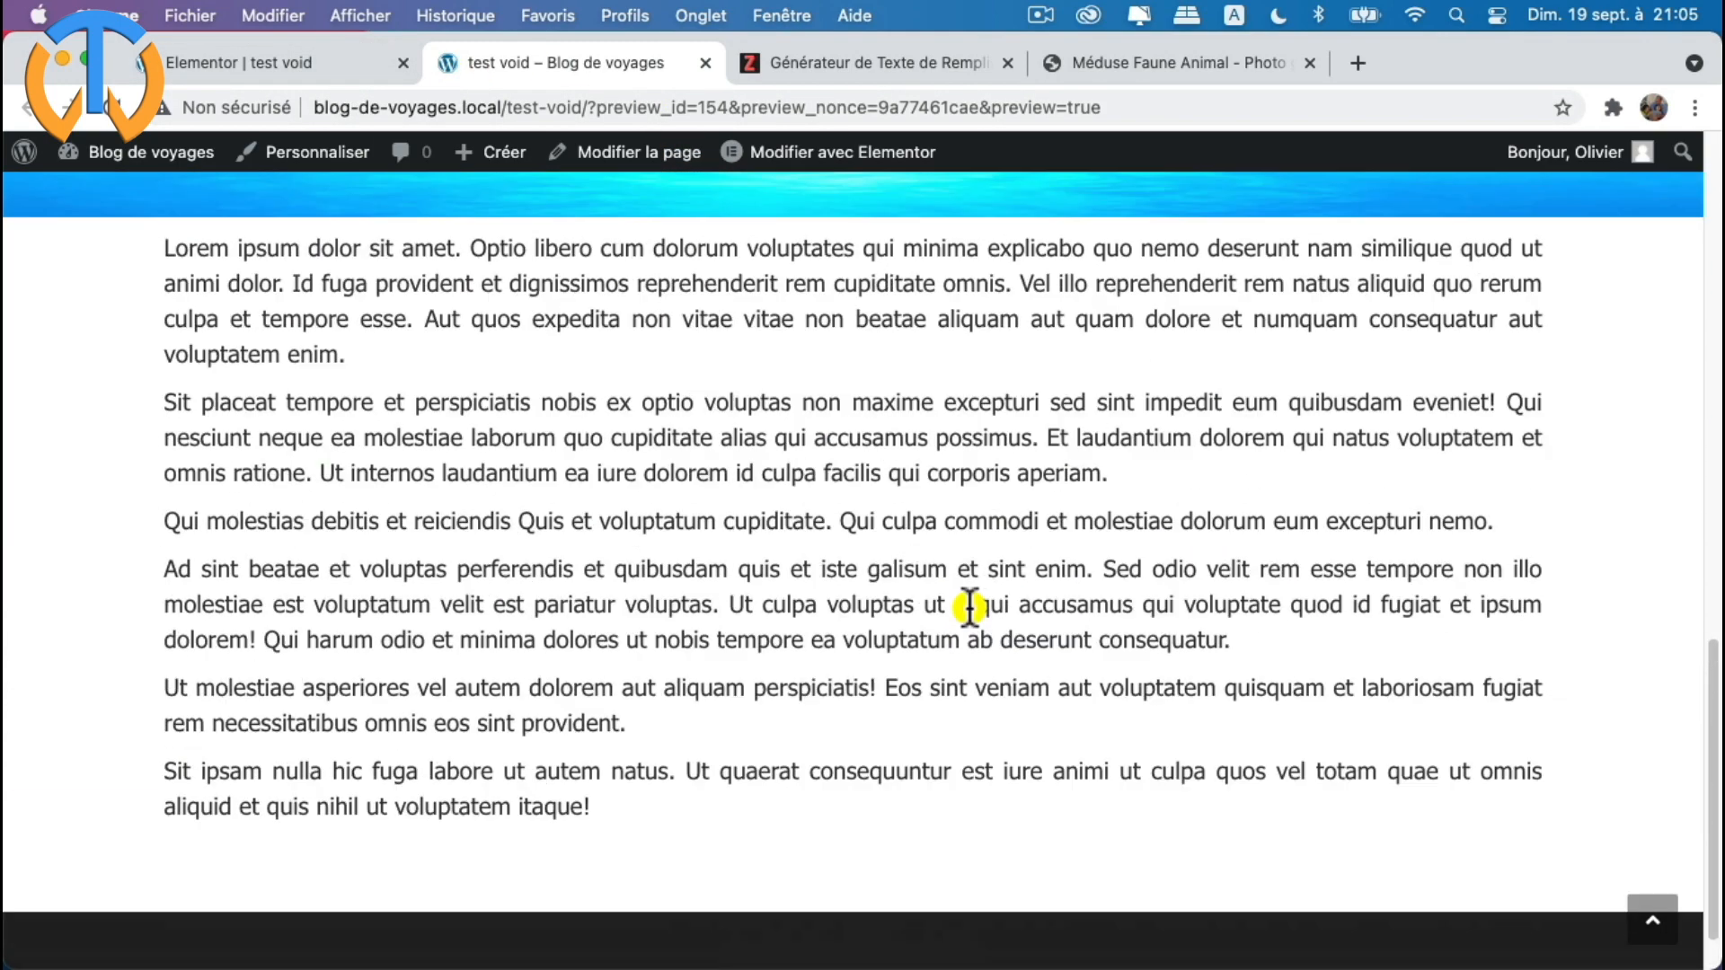
pyautogui.scroll(-5, 967, 602)
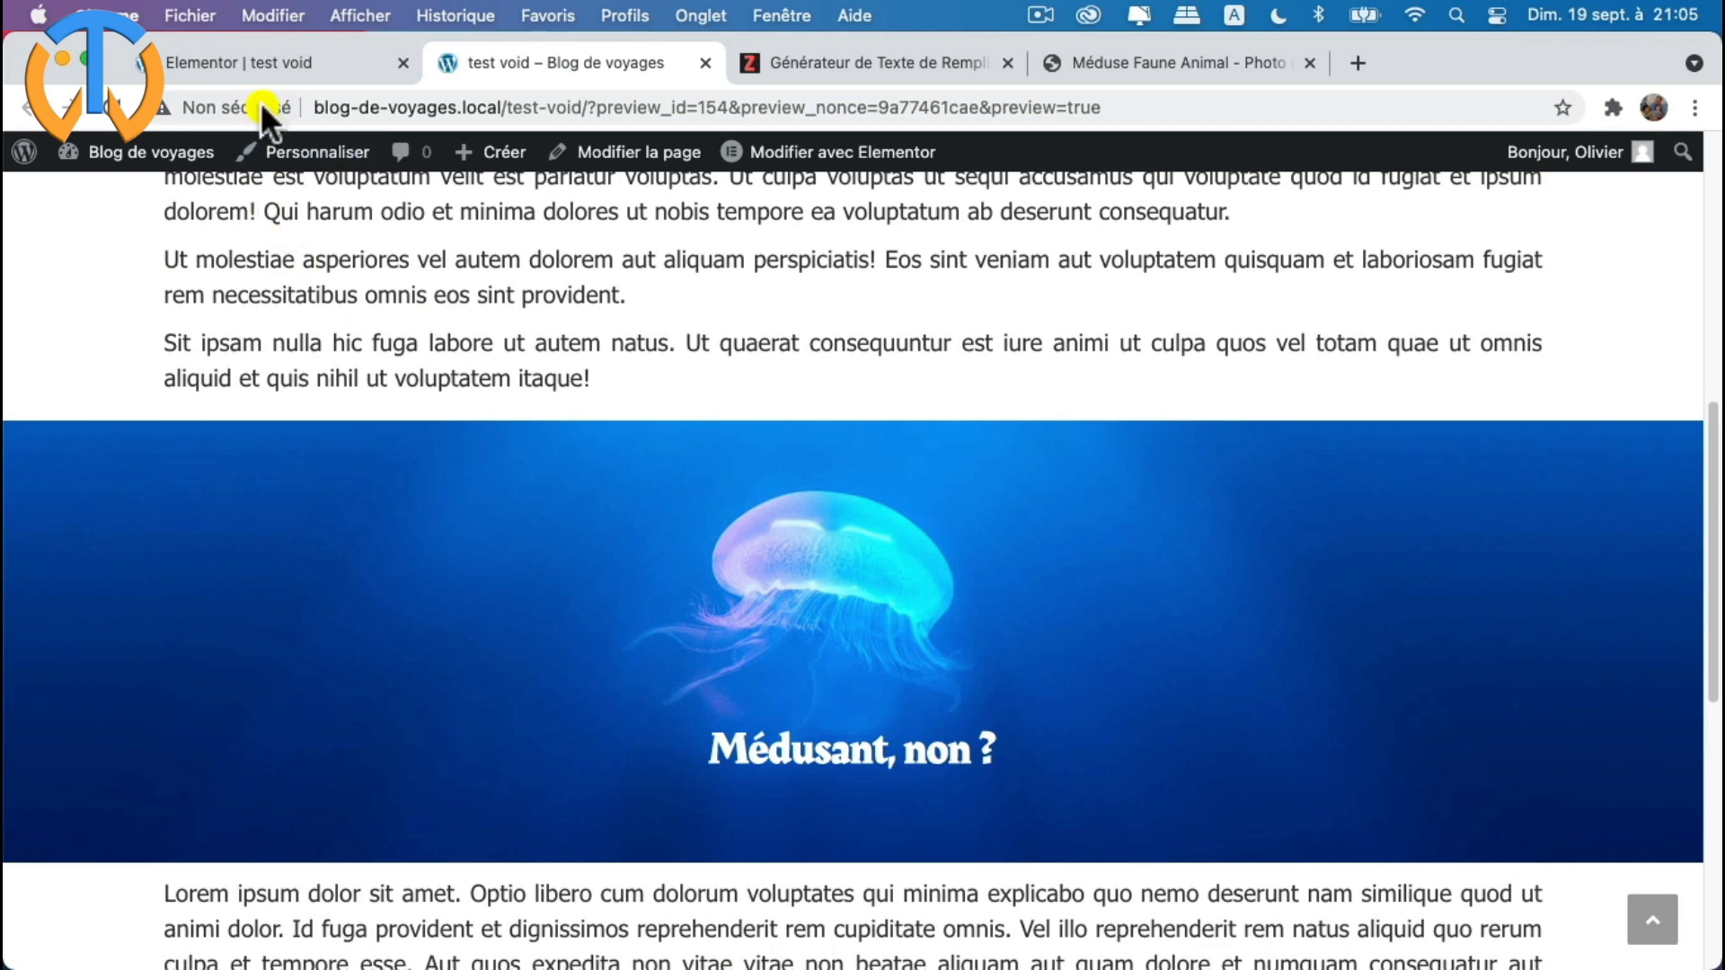
# - Return to the Elementor editor, try the jellyfish section with Étirer la section off and turn it back on
pyautogui.click(273, 57)
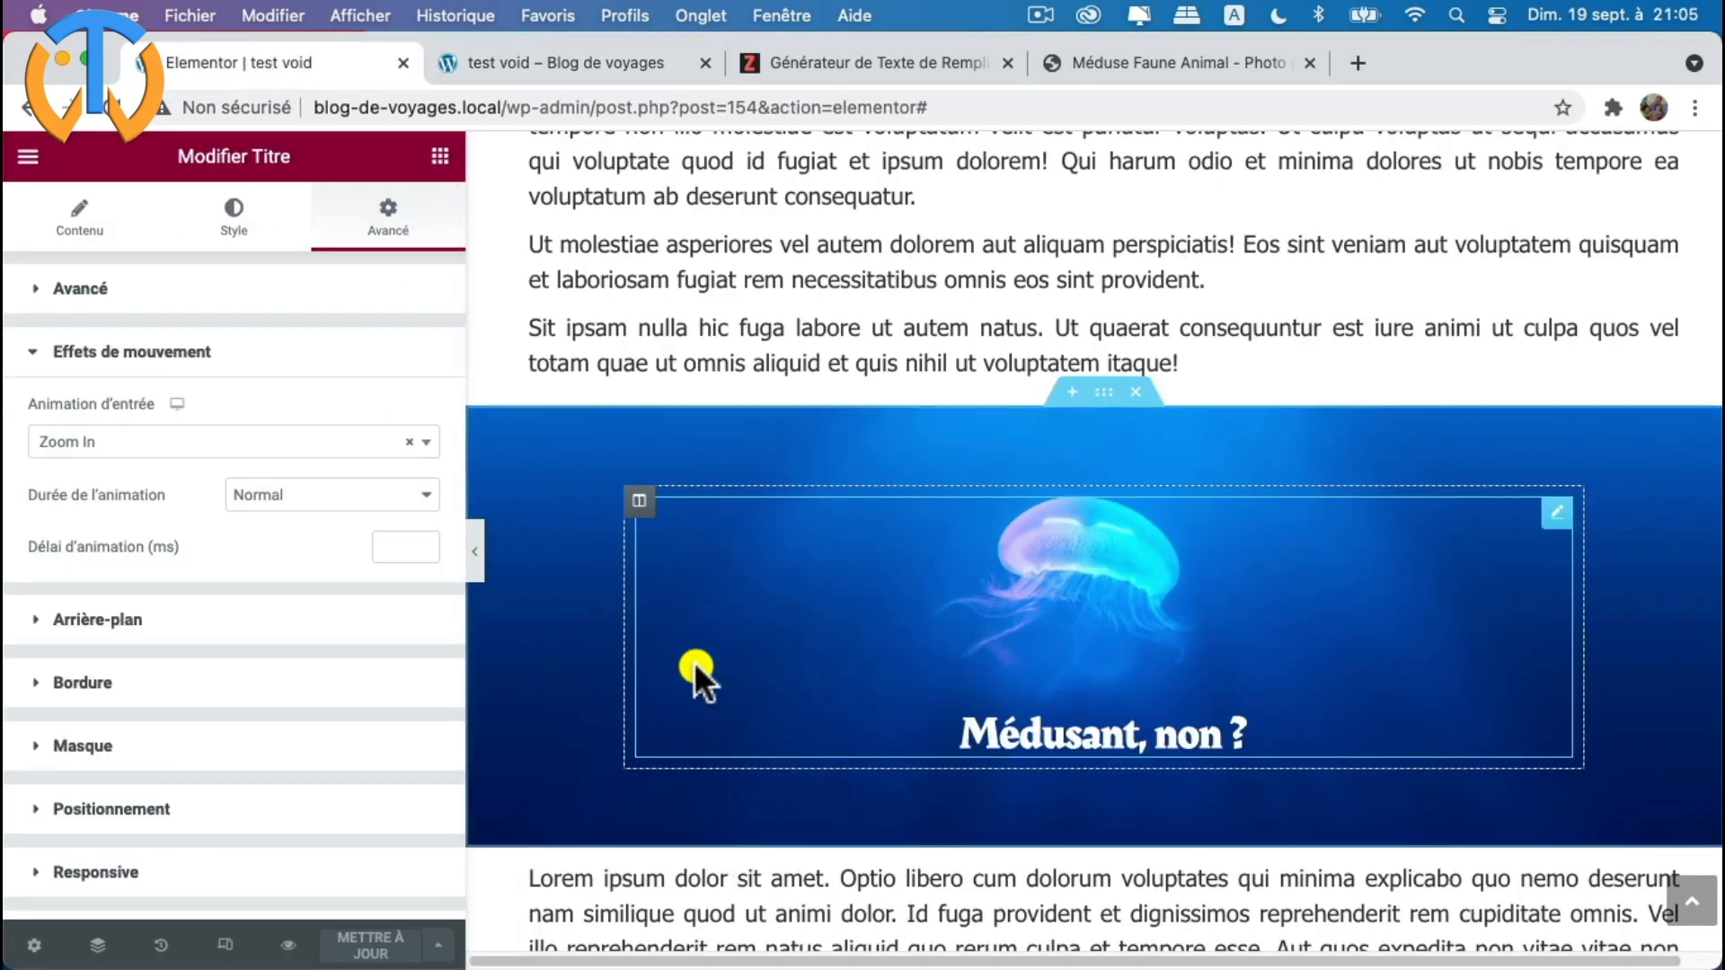
pyautogui.click(99, 225)
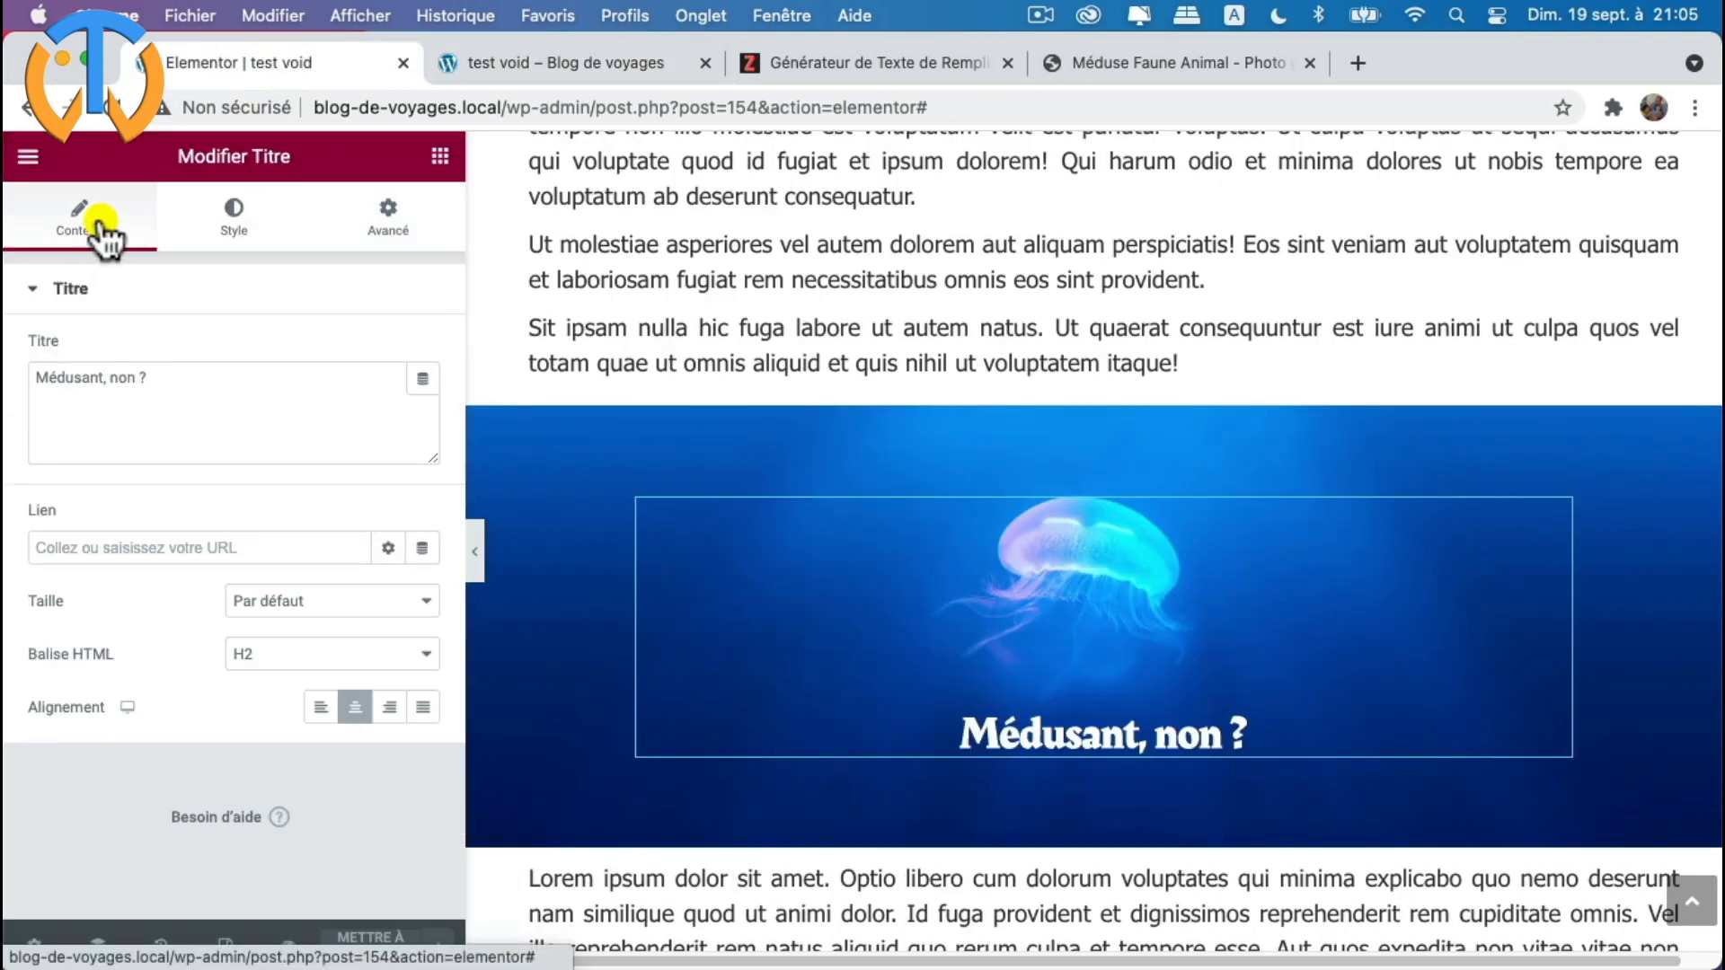
pyautogui.moveTo(822, 473)
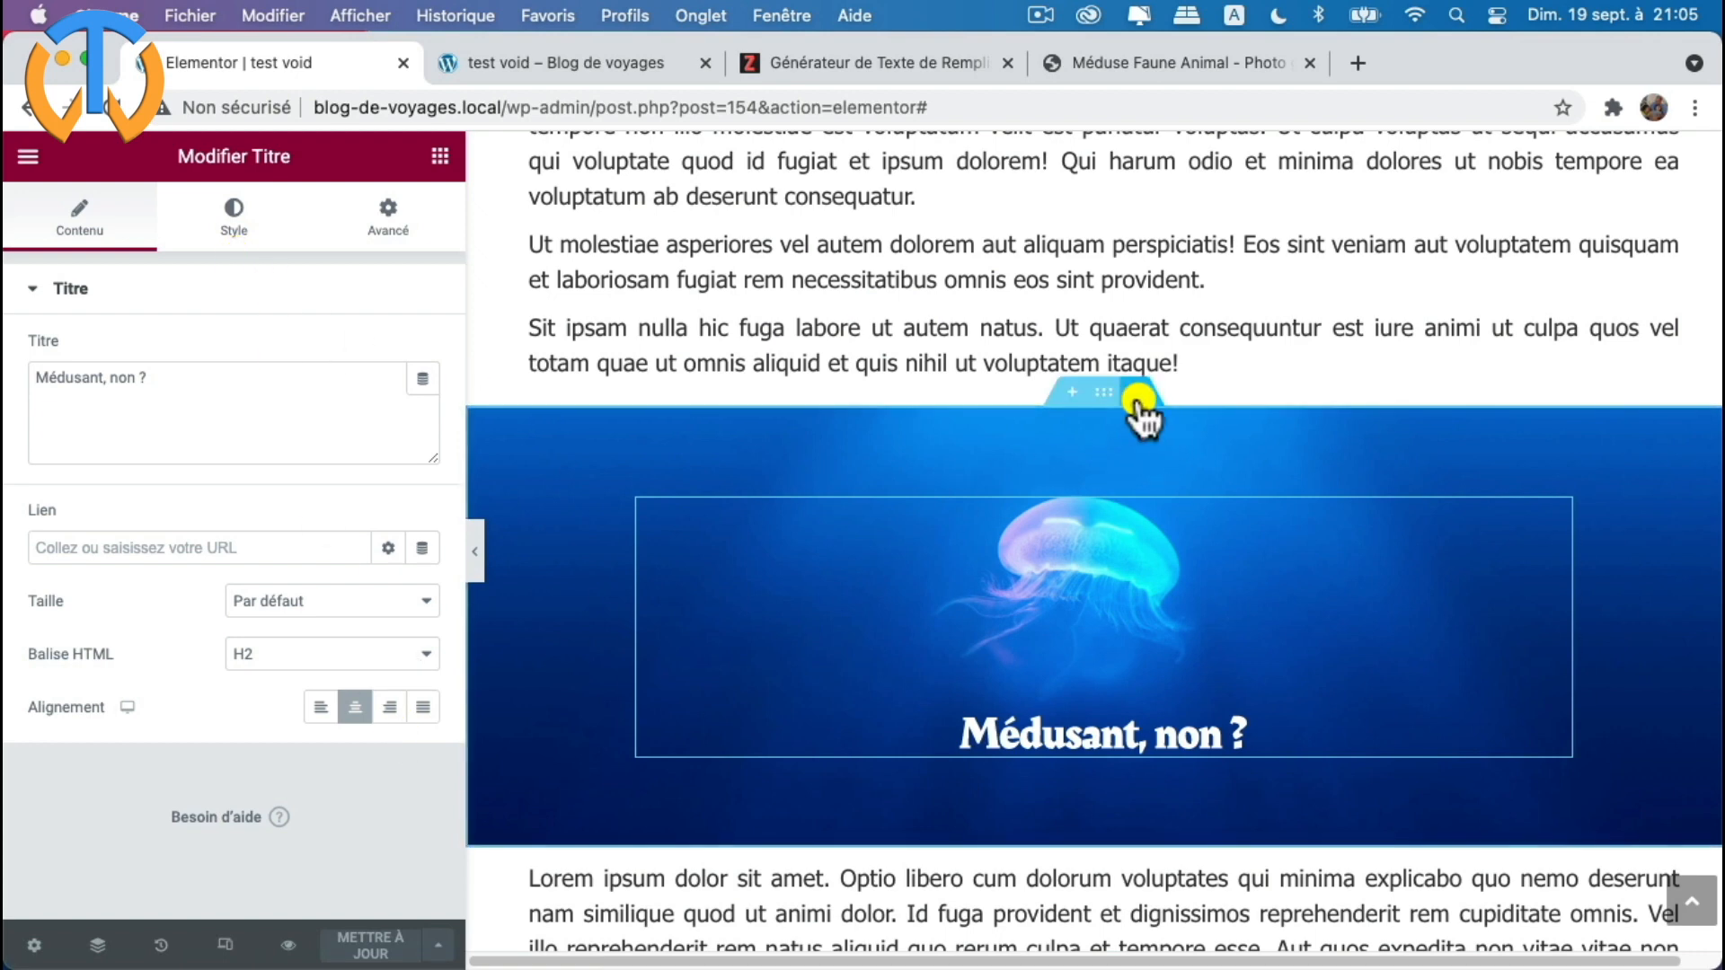
pyautogui.click(1109, 394)
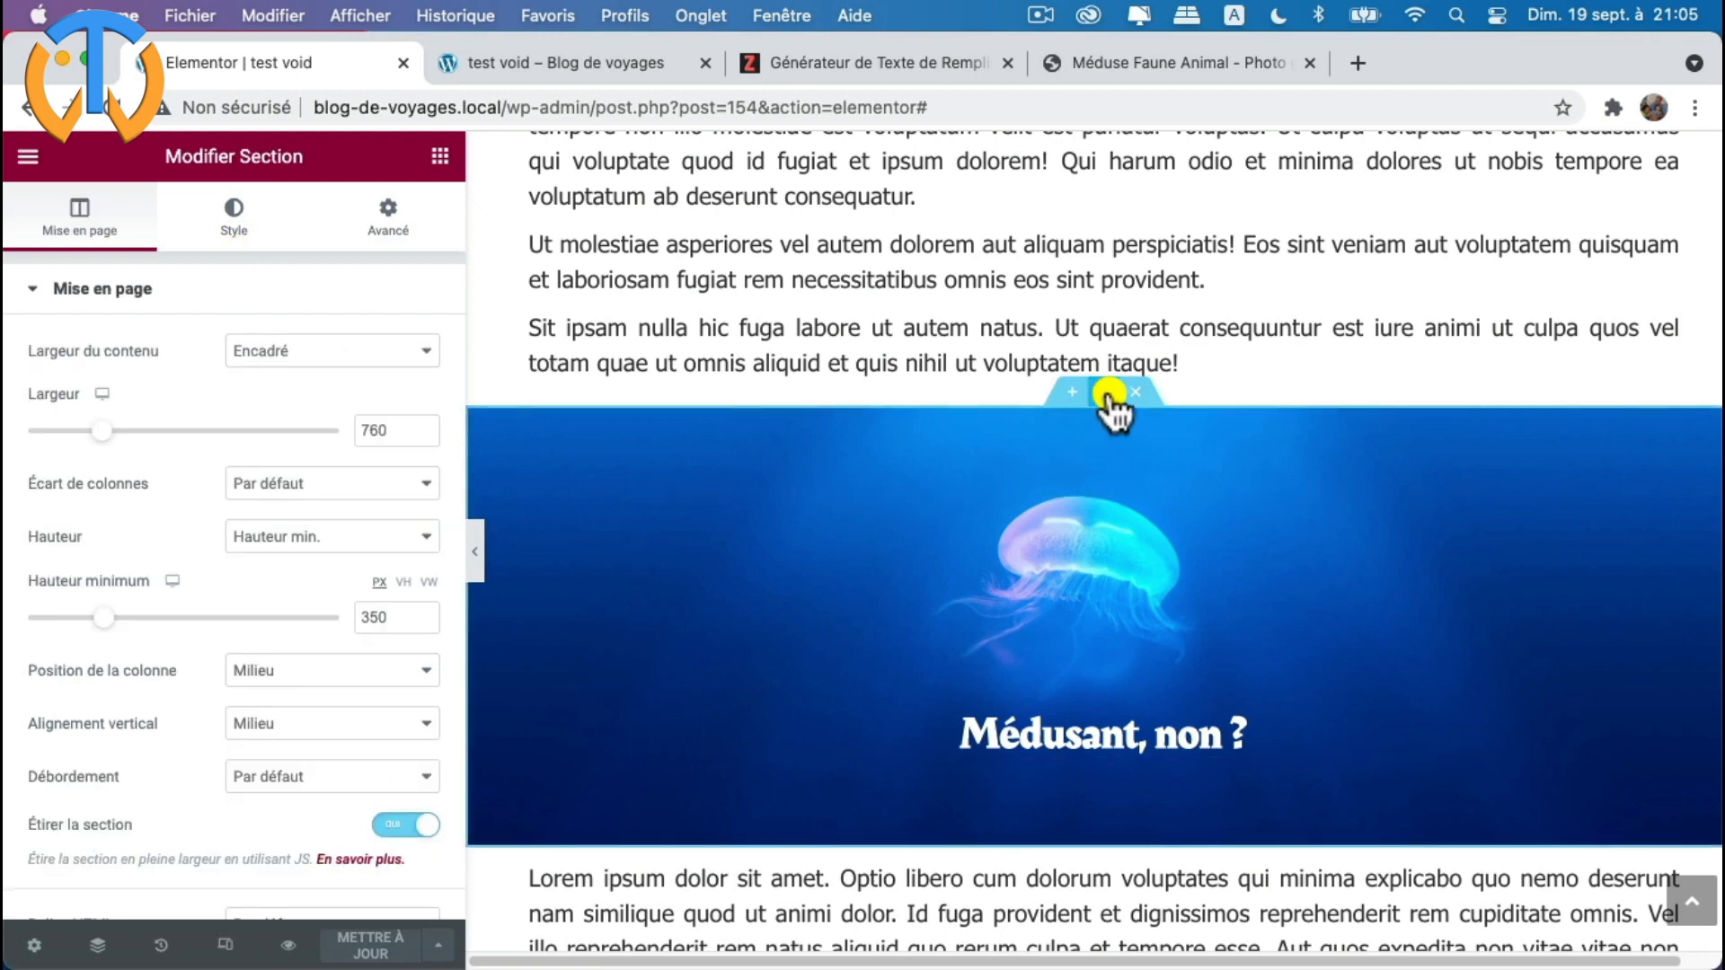
pyautogui.scroll(-3, 267, 454)
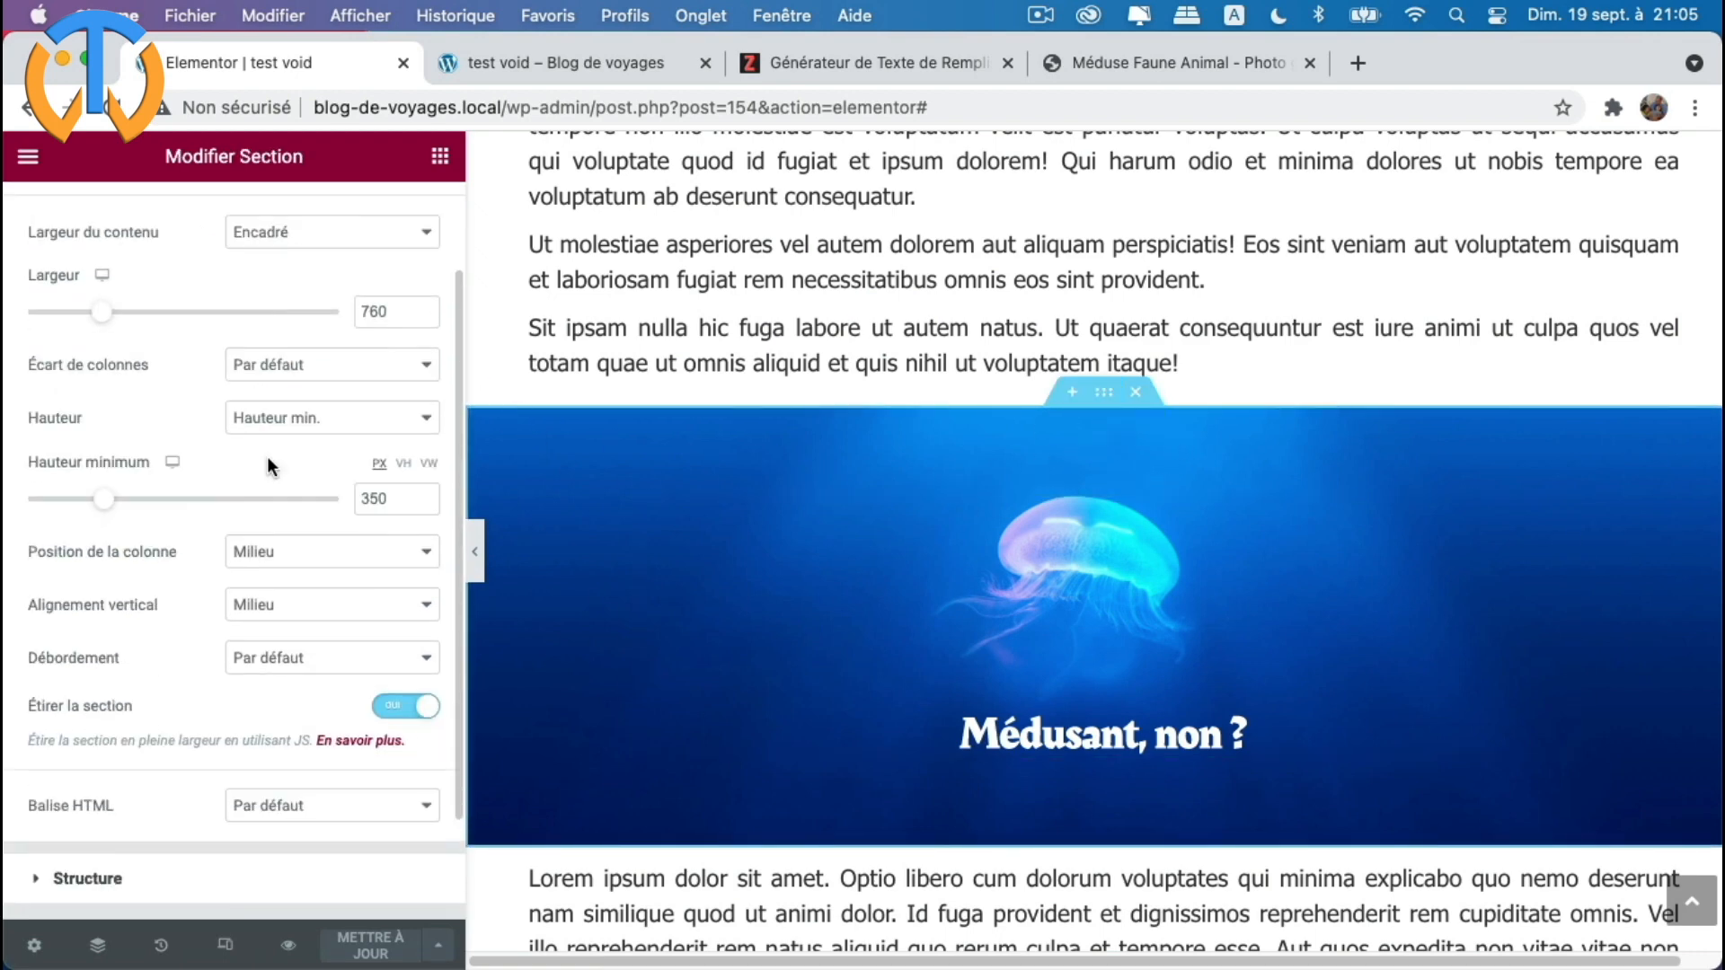
pyautogui.click(396, 708)
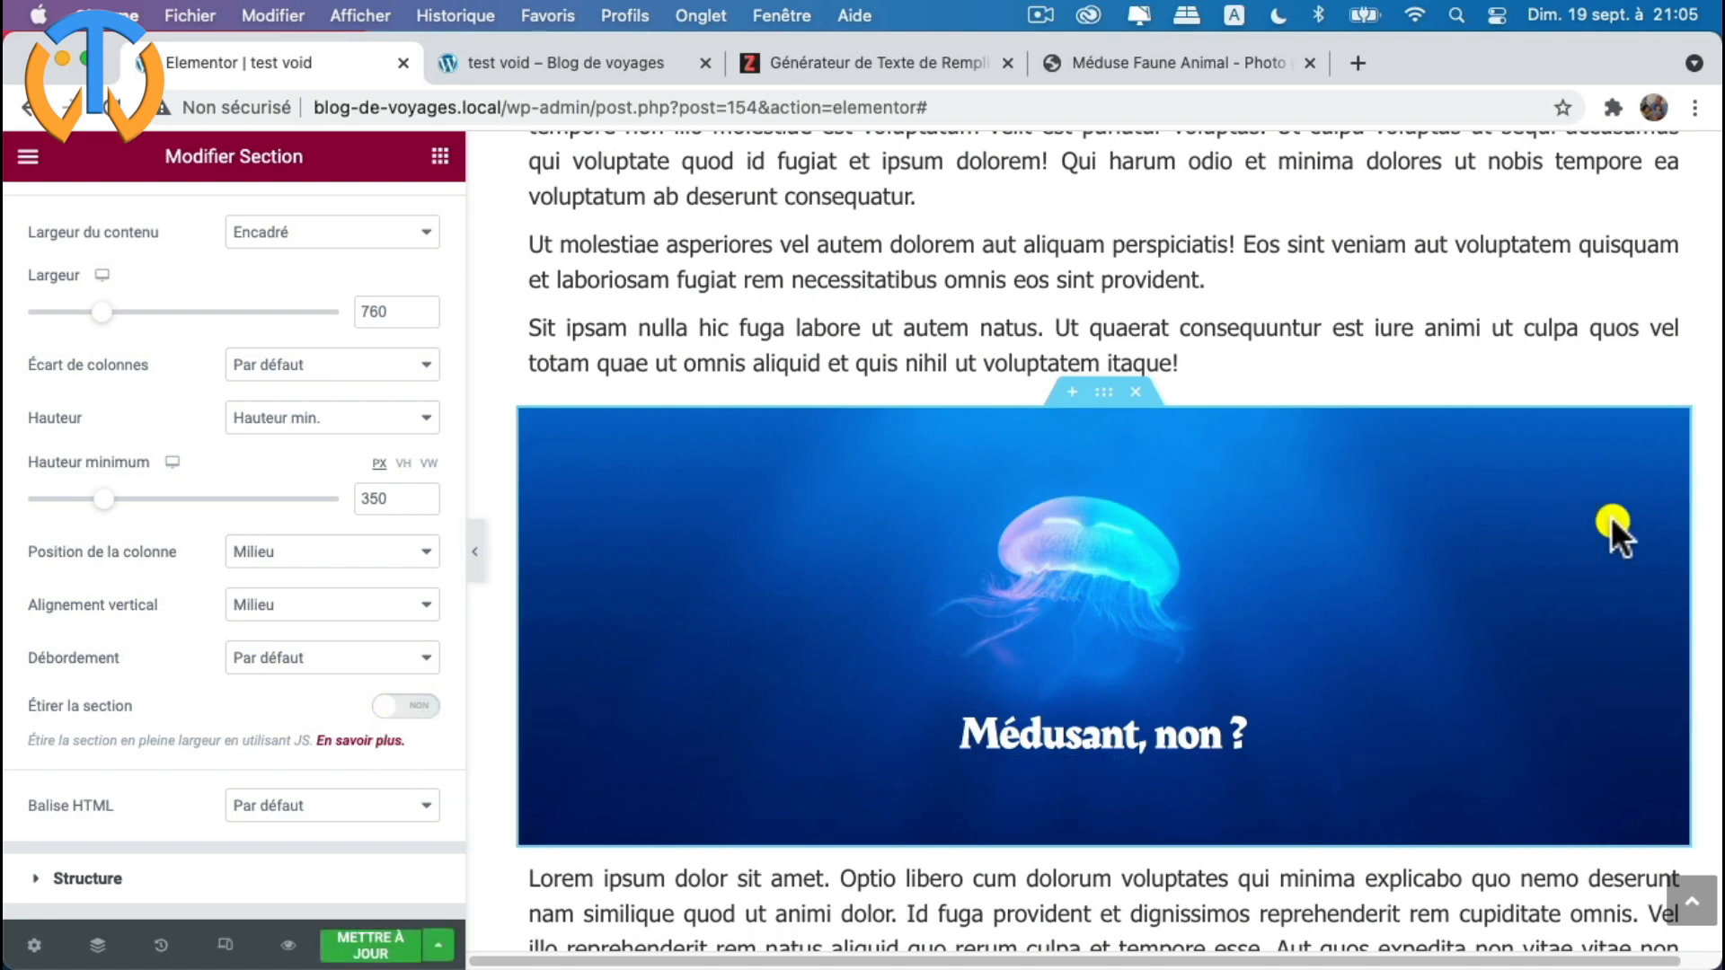
pyautogui.click(418, 708)
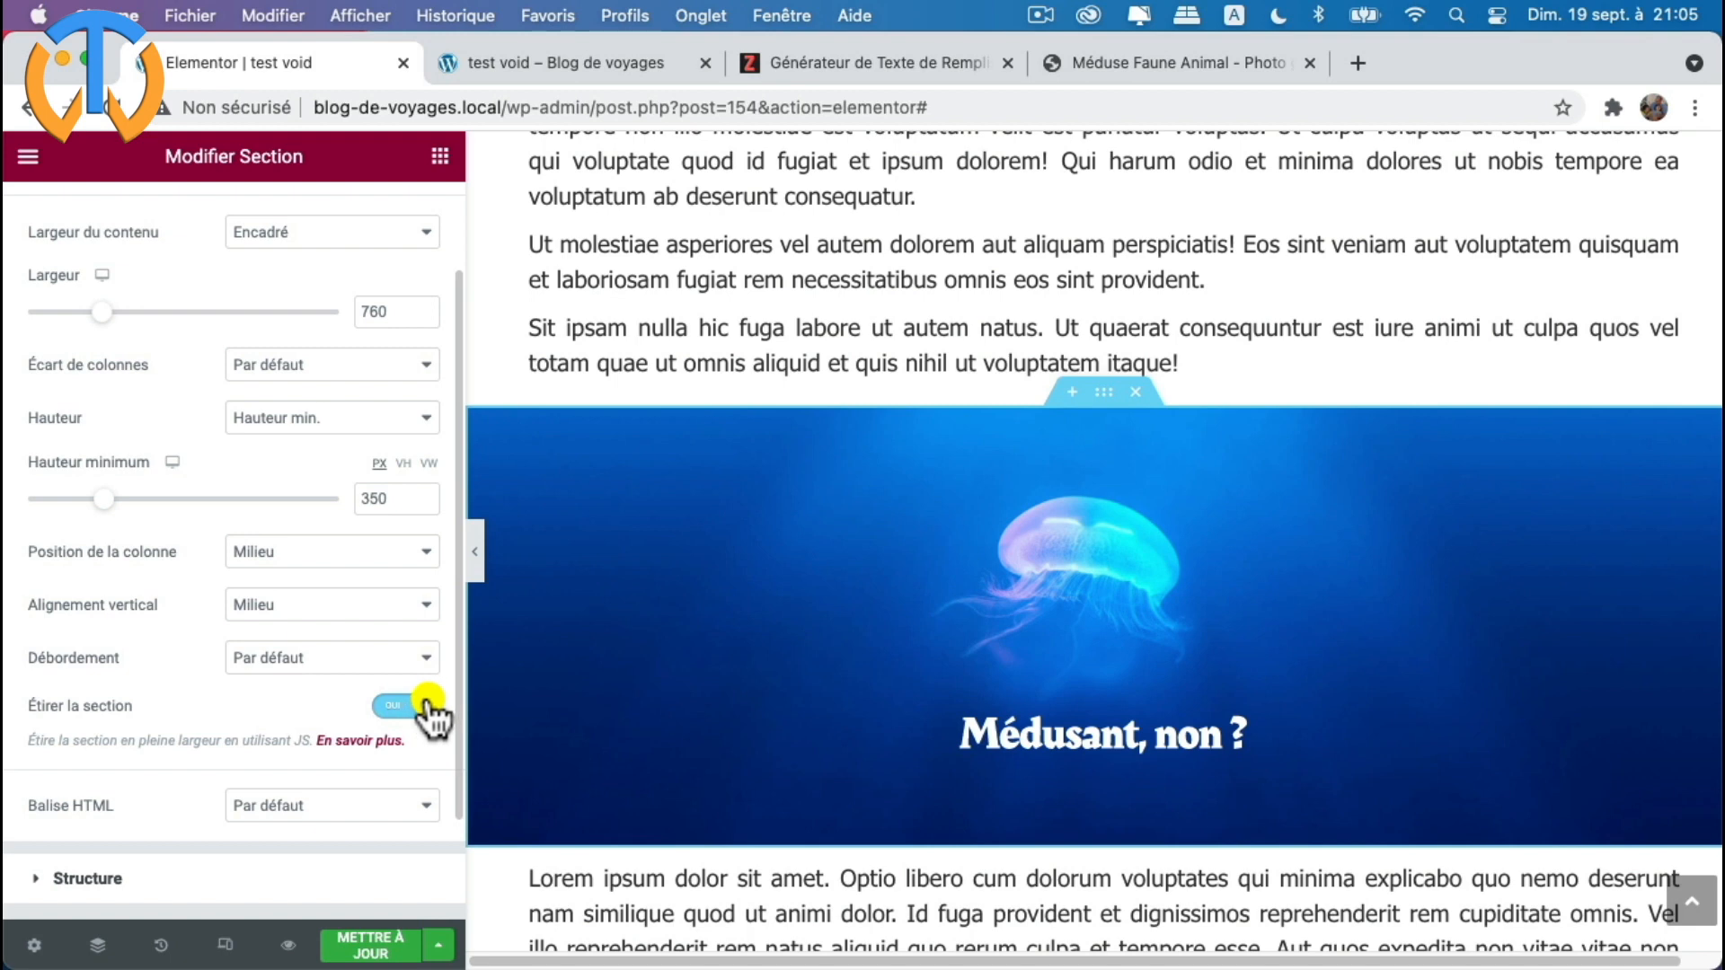
pyautogui.scroll(3, 171, 288)
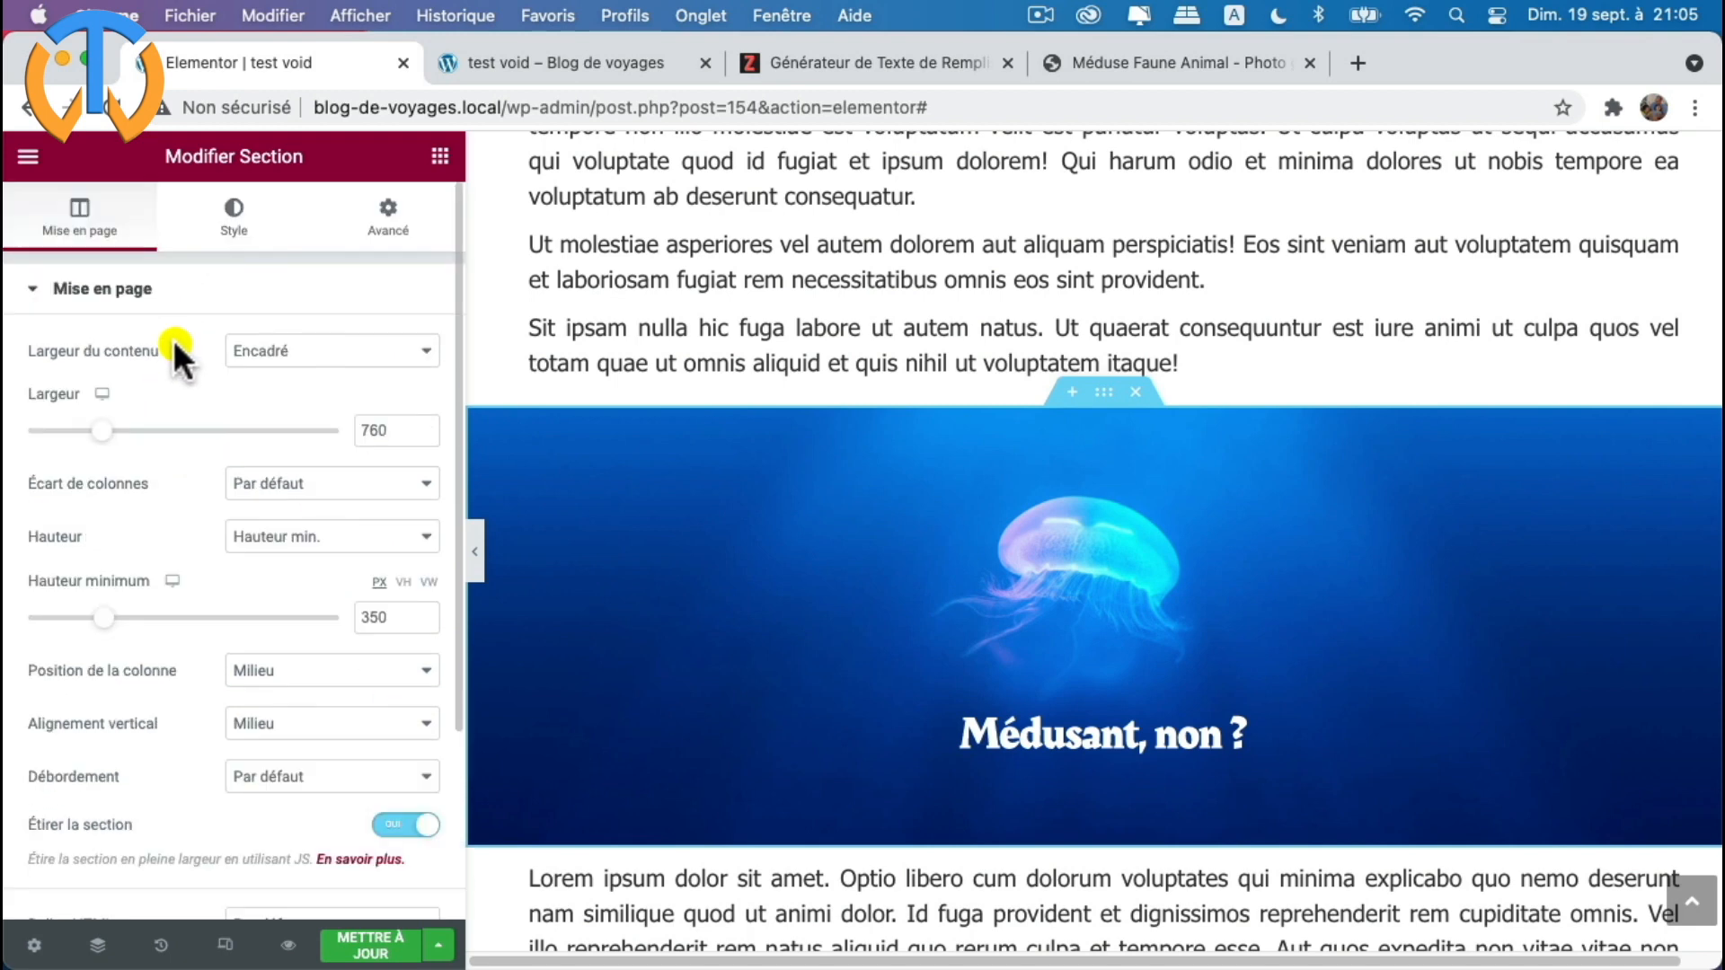
# - Set the Fichier joint option of the section's background image to Défilement and update the page
pyautogui.click(232, 225)
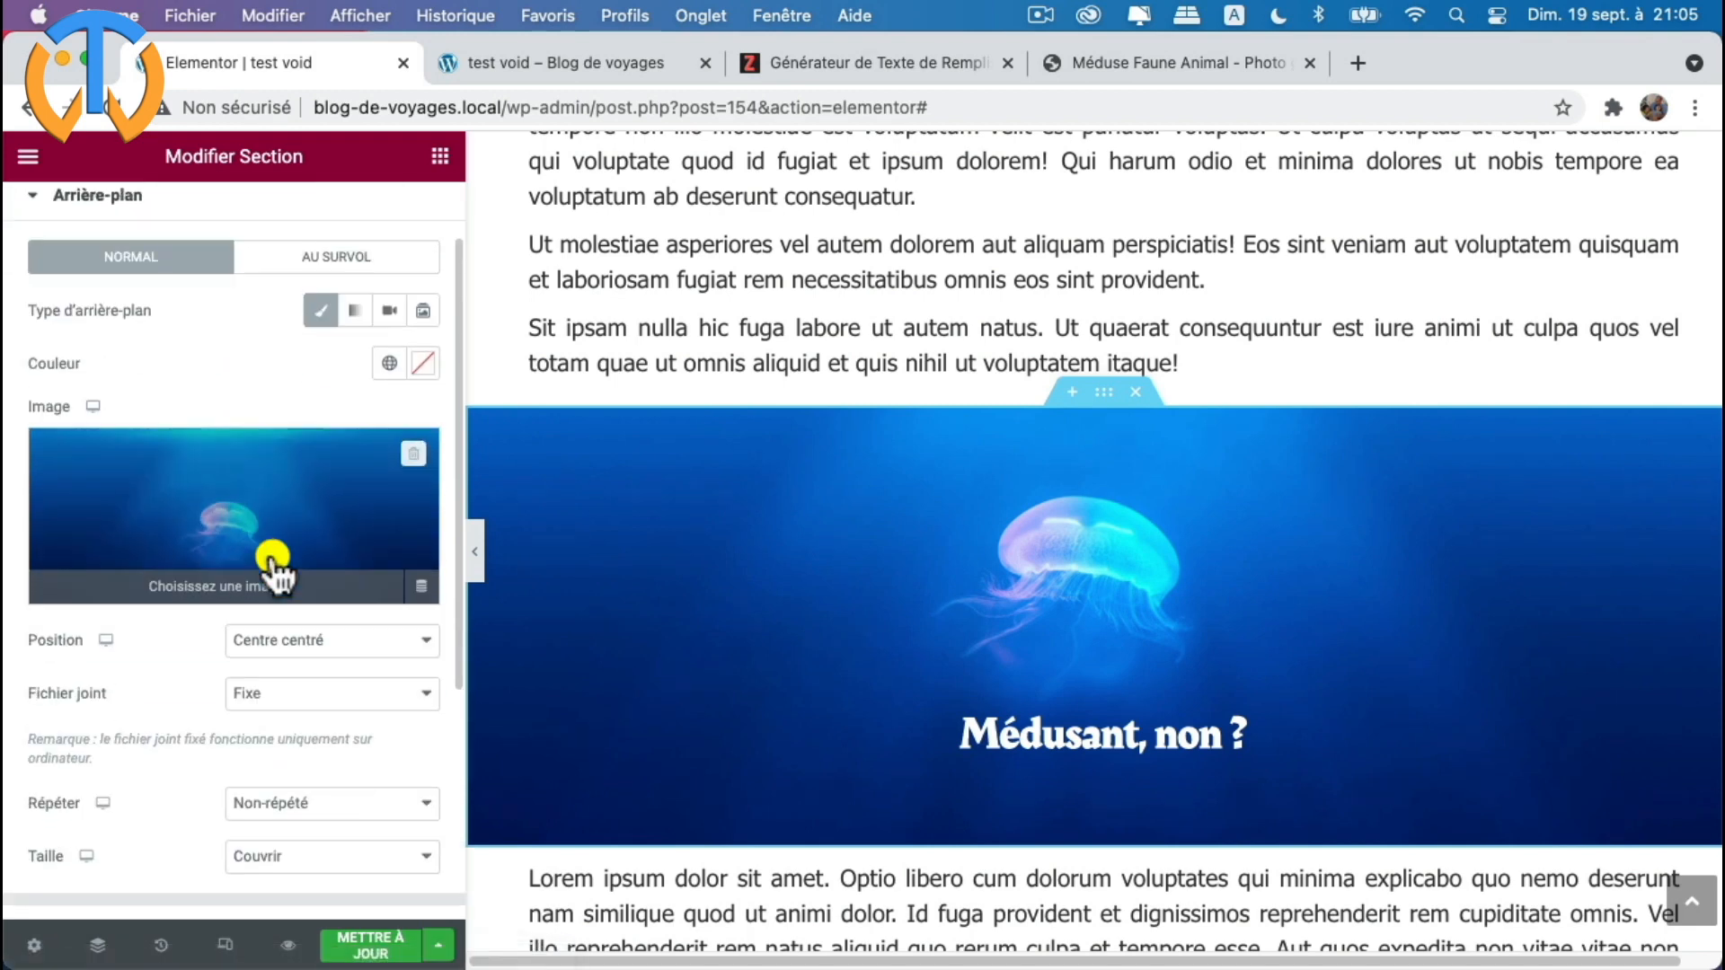
pyautogui.scroll(-3, 269, 570)
pyautogui.click(278, 618)
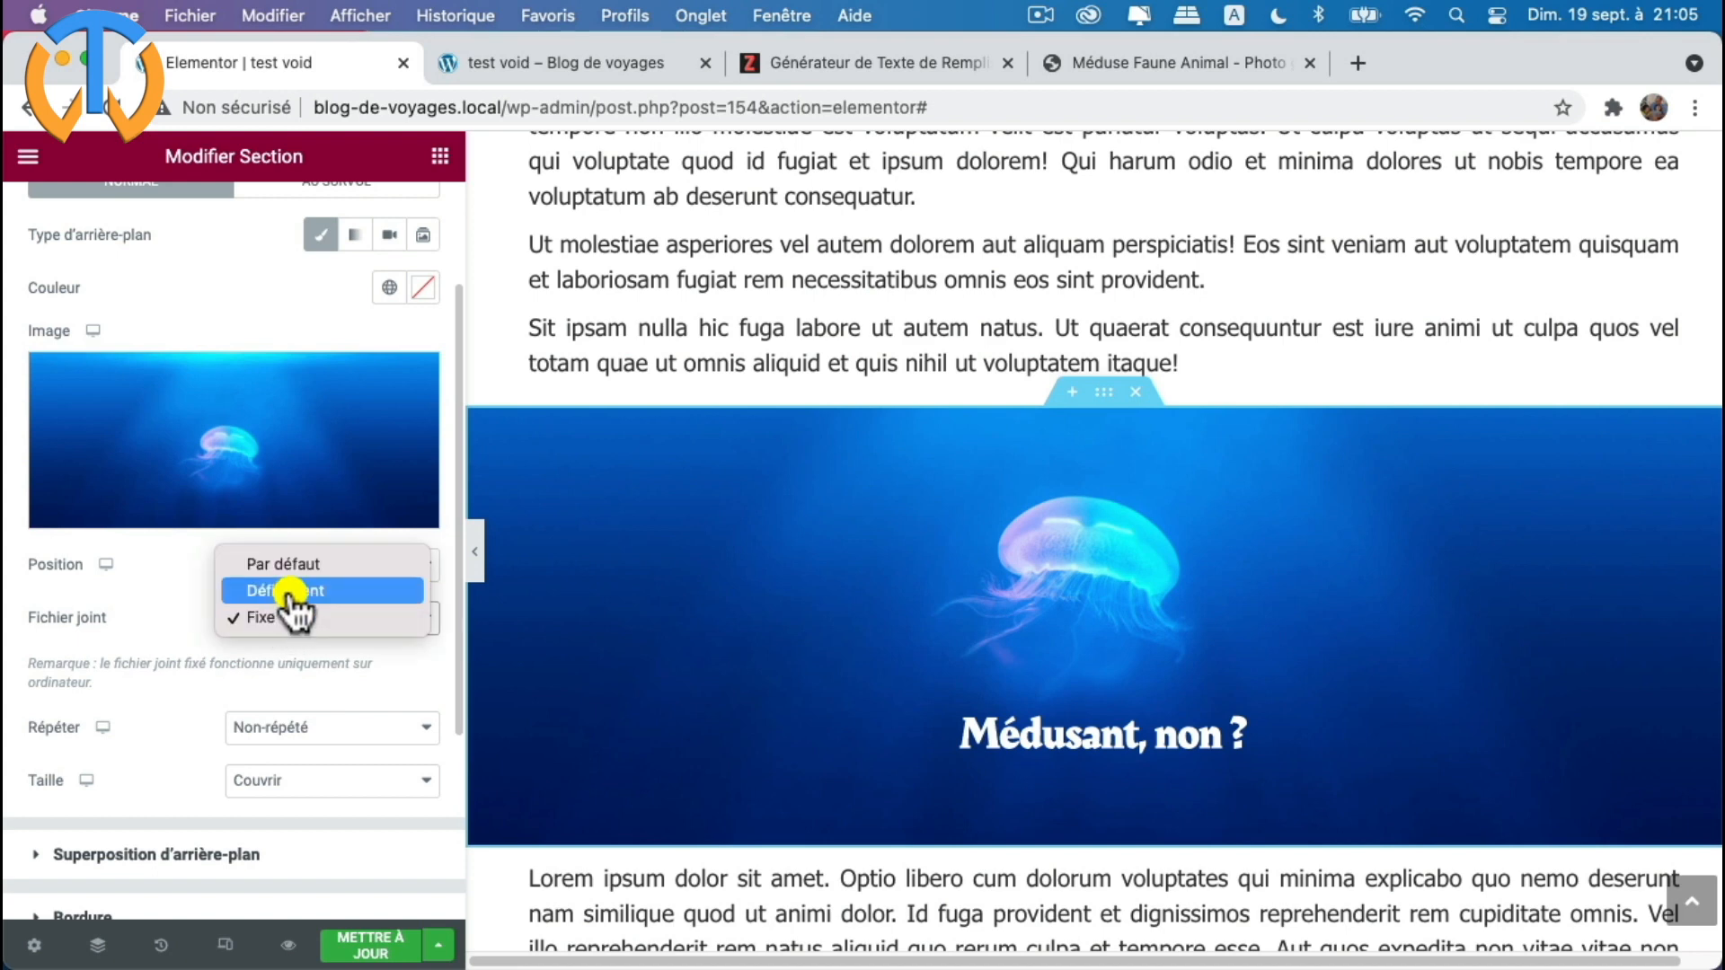
pyautogui.click(285, 593)
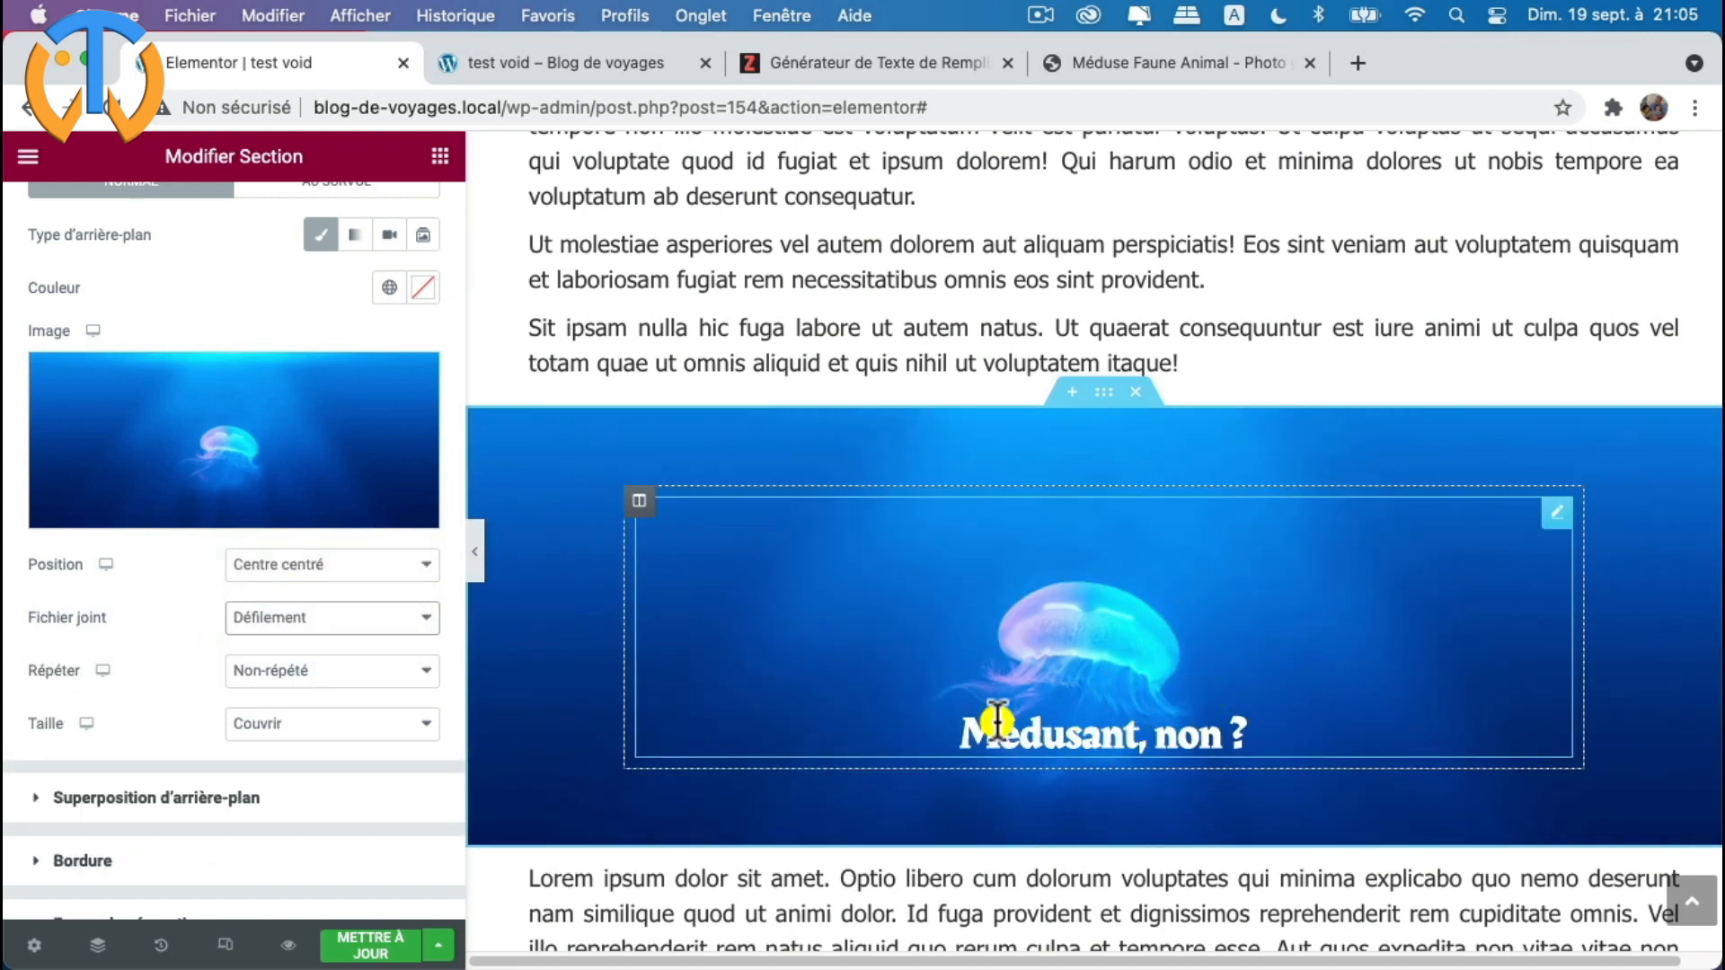
pyautogui.click(371, 945)
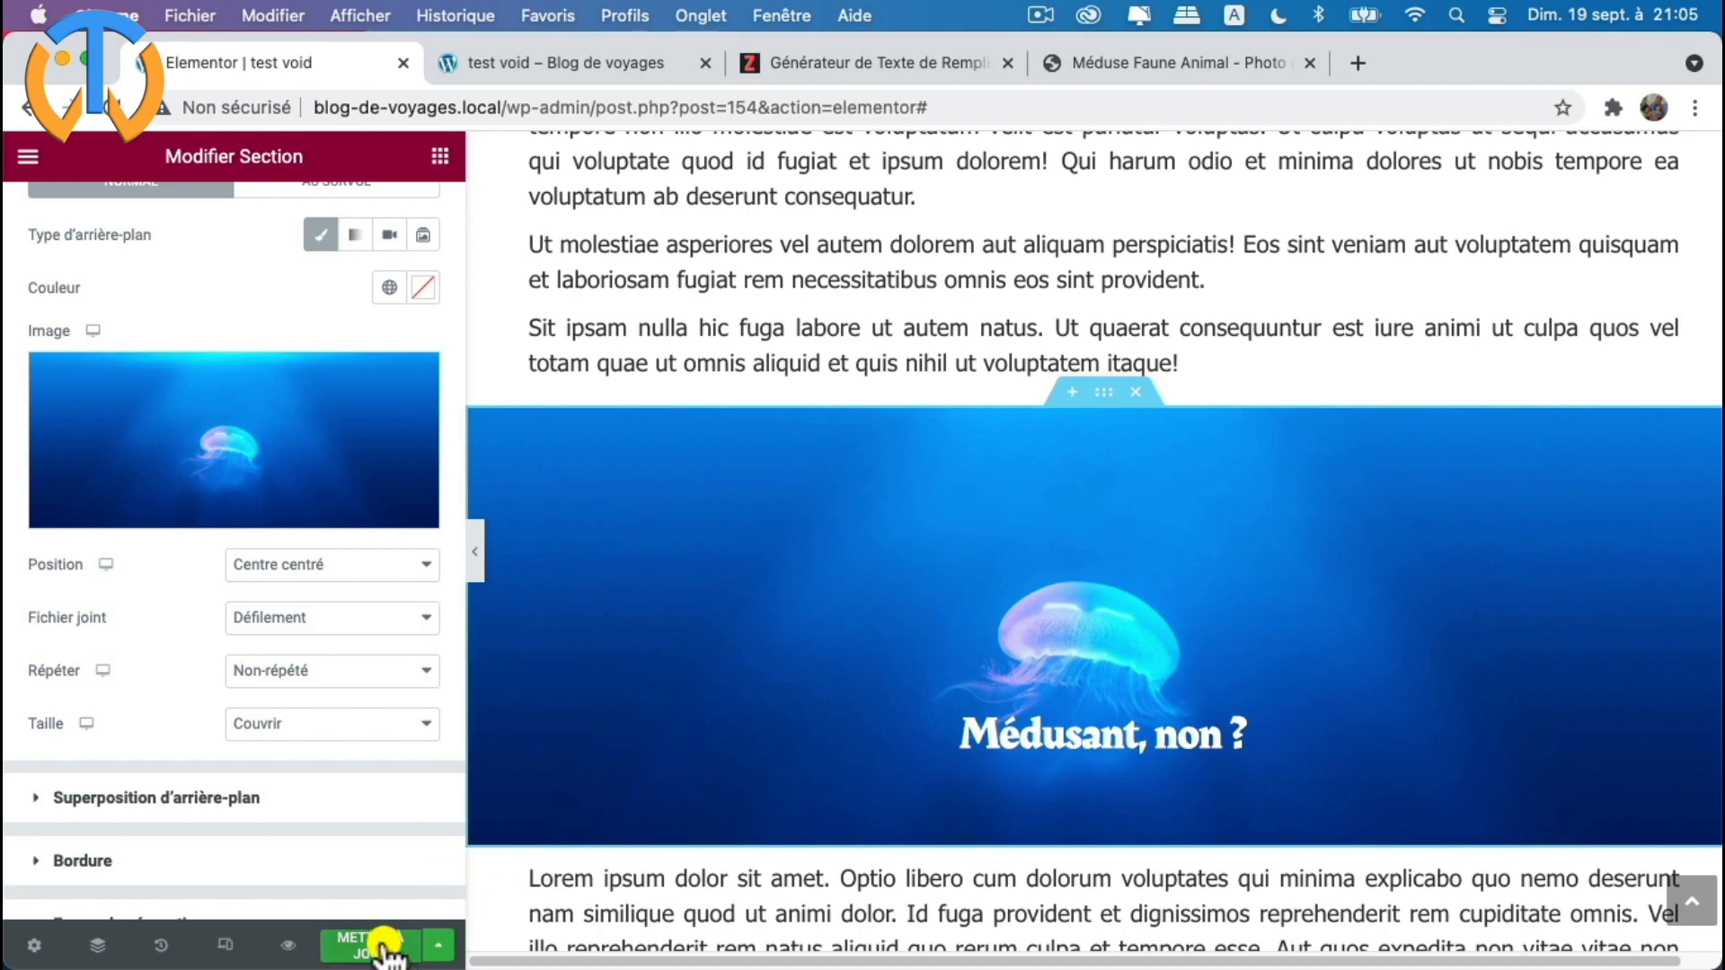
# - Check how the section's background moves with the text on the test void preview page, and return to the Elementor editor
pyautogui.click(585, 59)
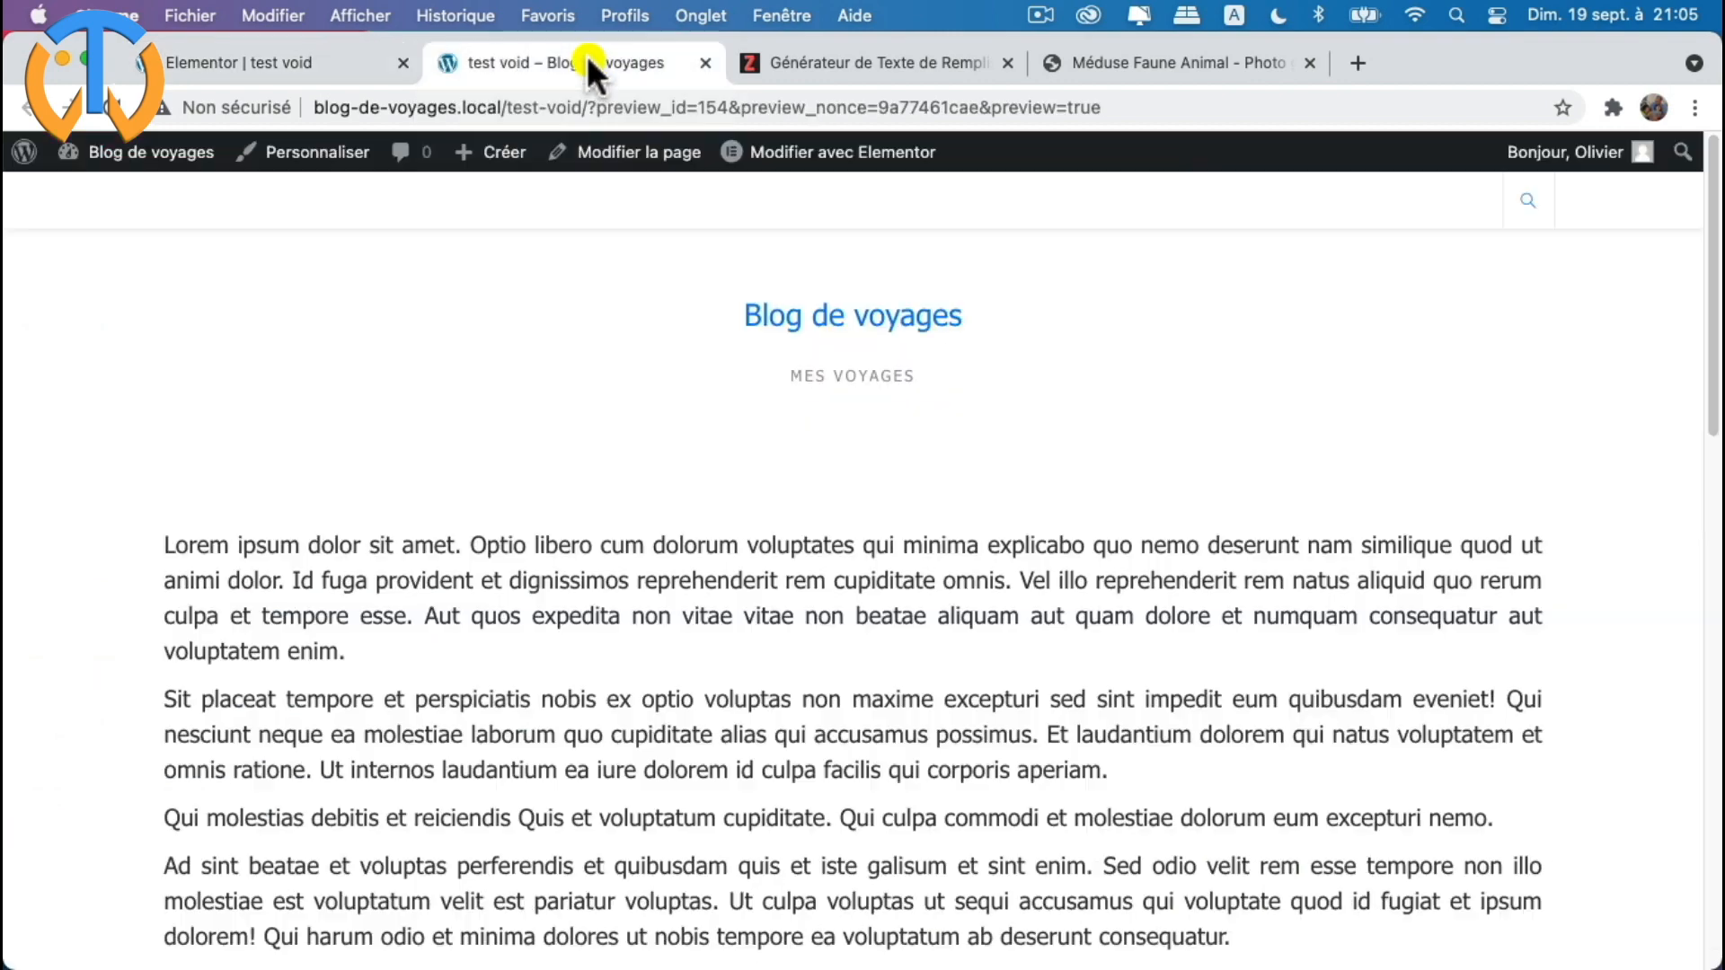
pyautogui.scroll(-3, 812, 437)
pyautogui.scroll(-6, 813, 440)
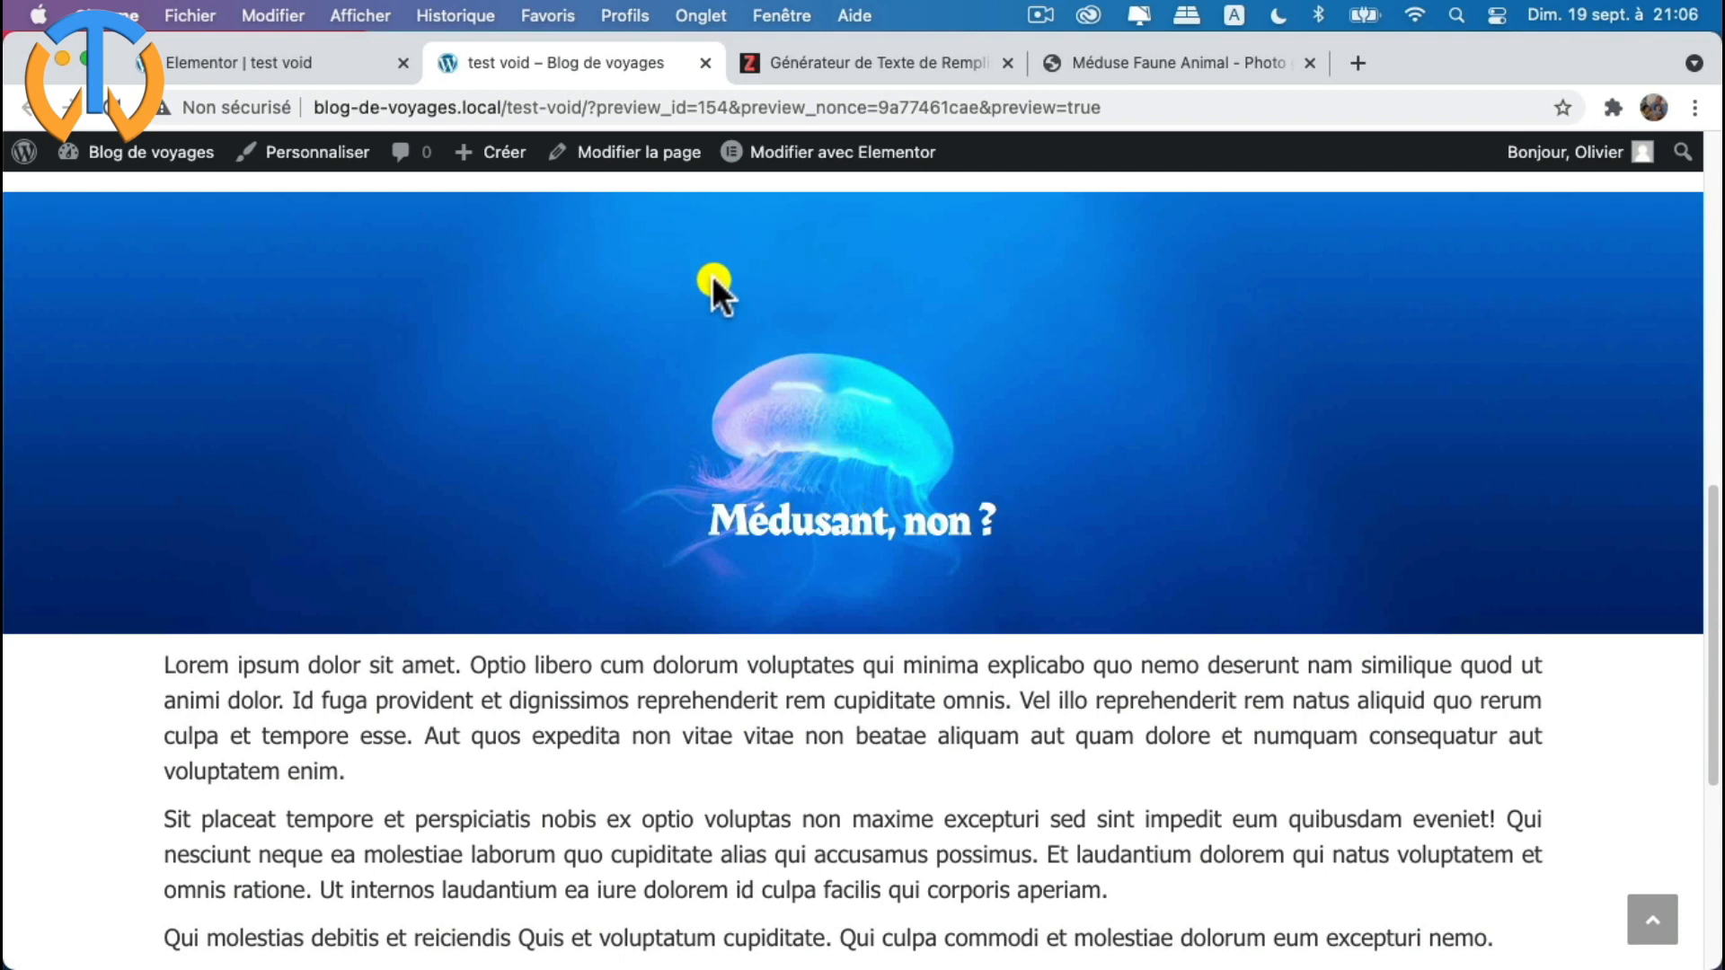
pyautogui.scroll(3, 820, 512)
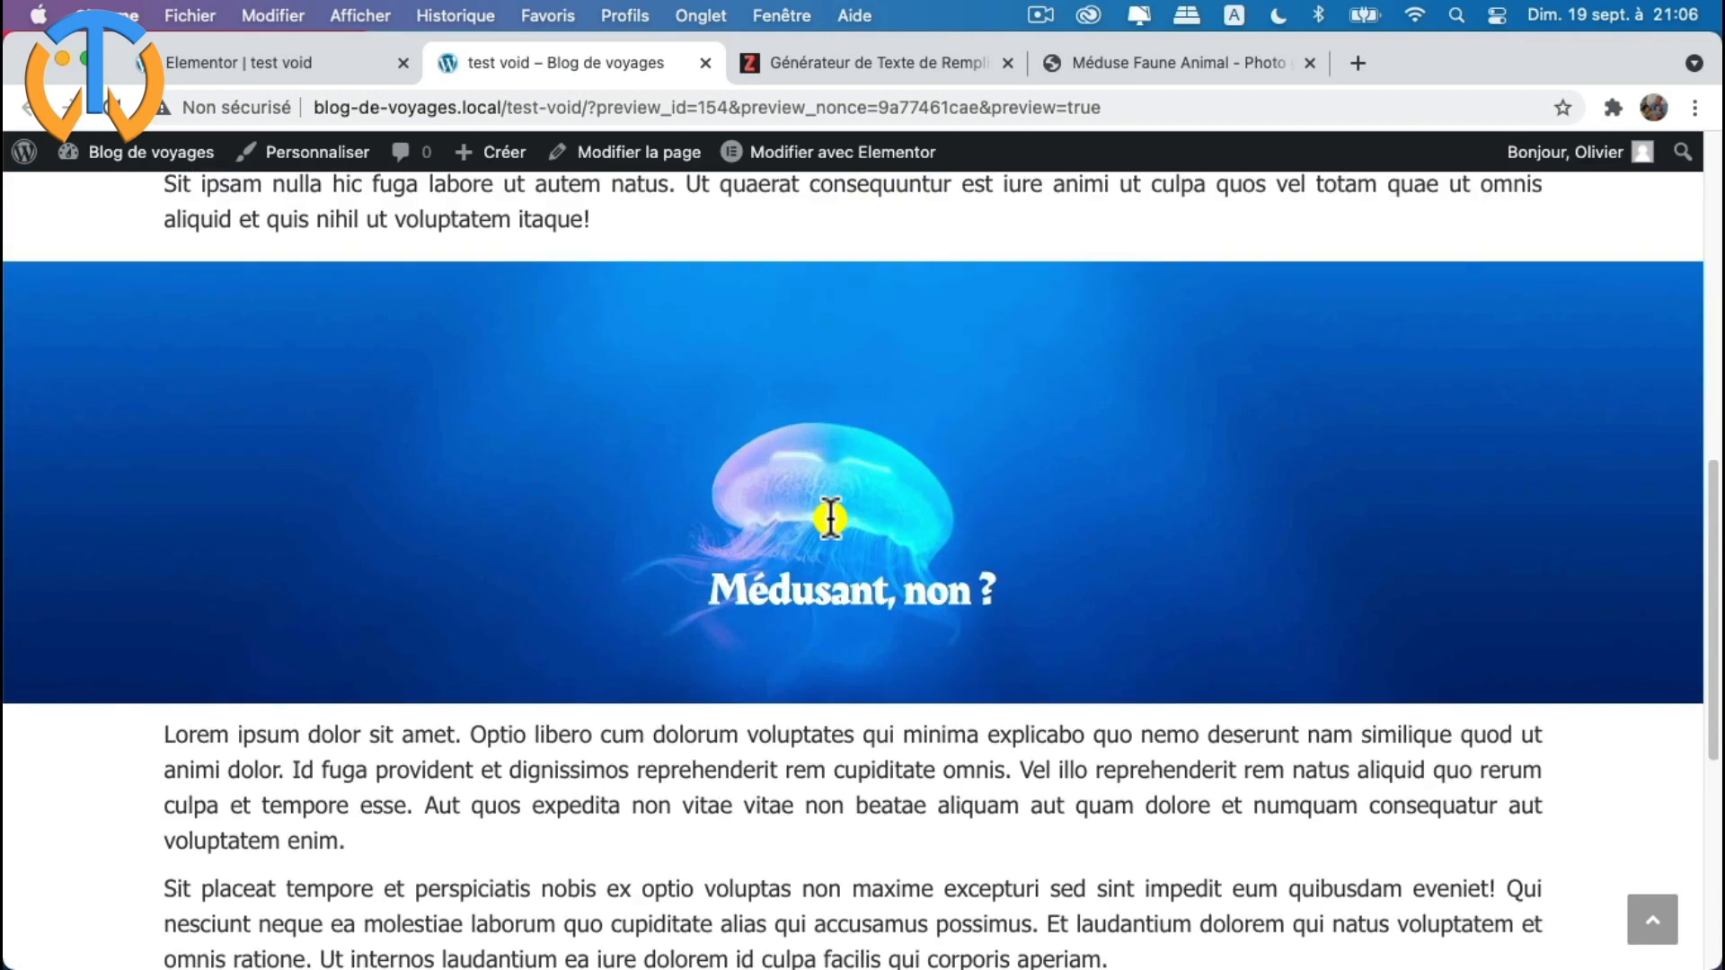
pyautogui.click(260, 59)
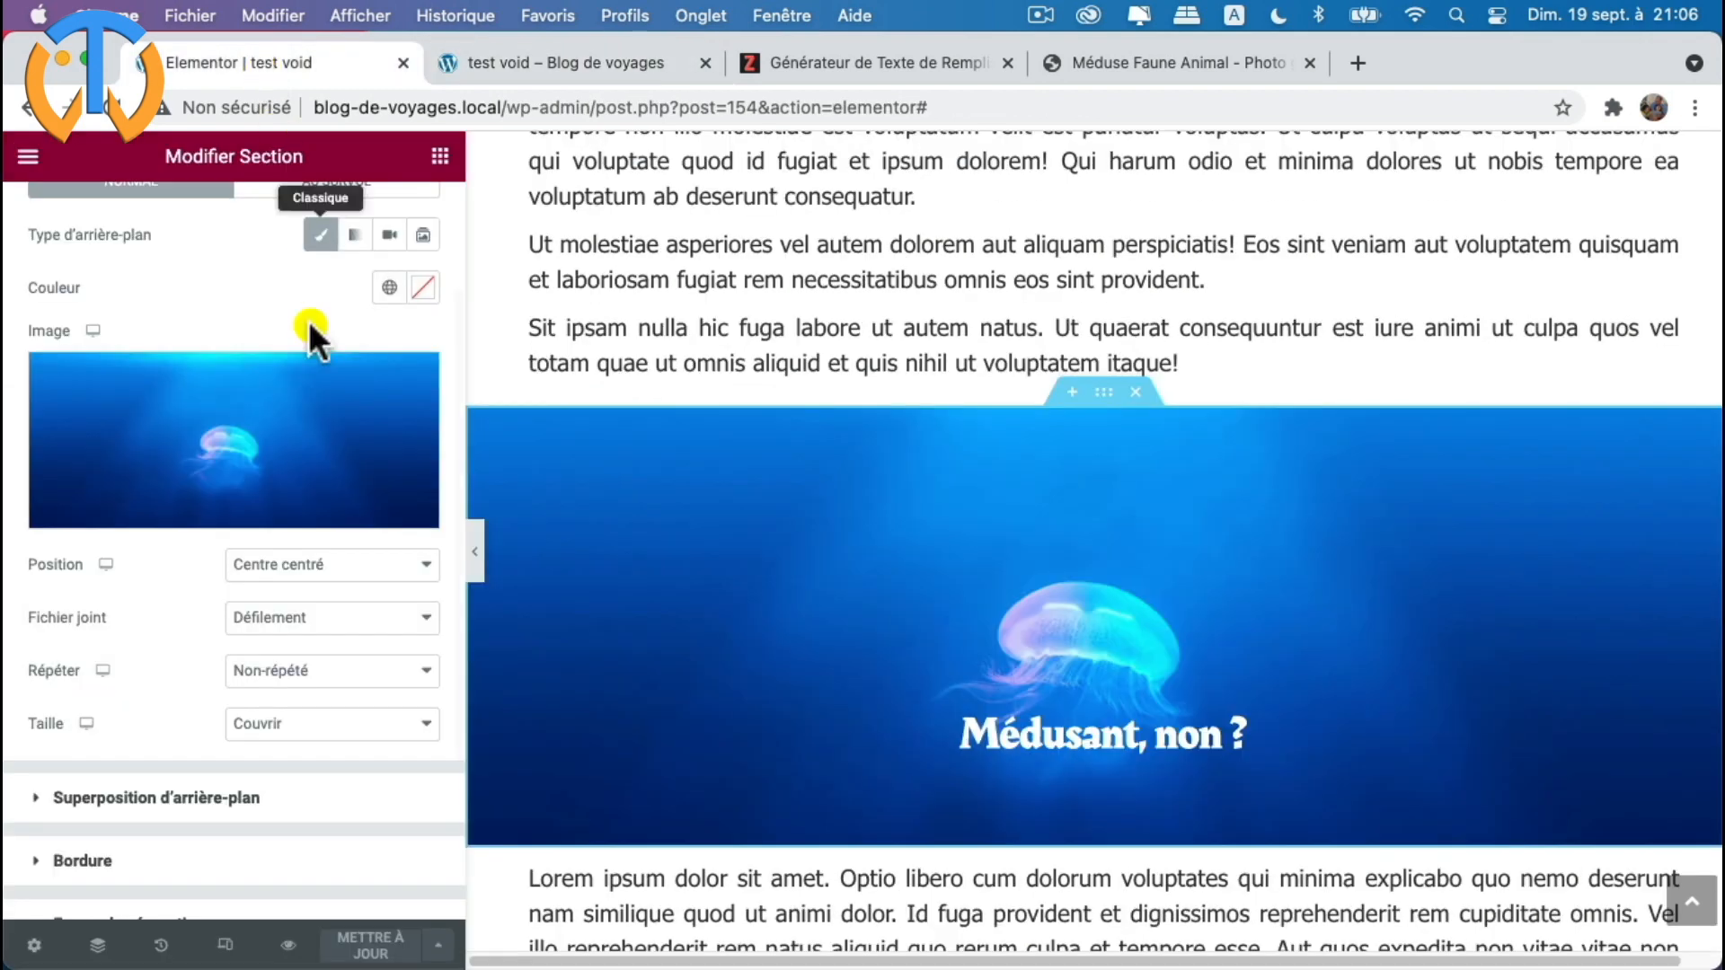
# - Set the Fichier joint option of the jellyfish section's background image back to Fixe and update the page
pyautogui.click(337, 617)
pyautogui.click(296, 643)
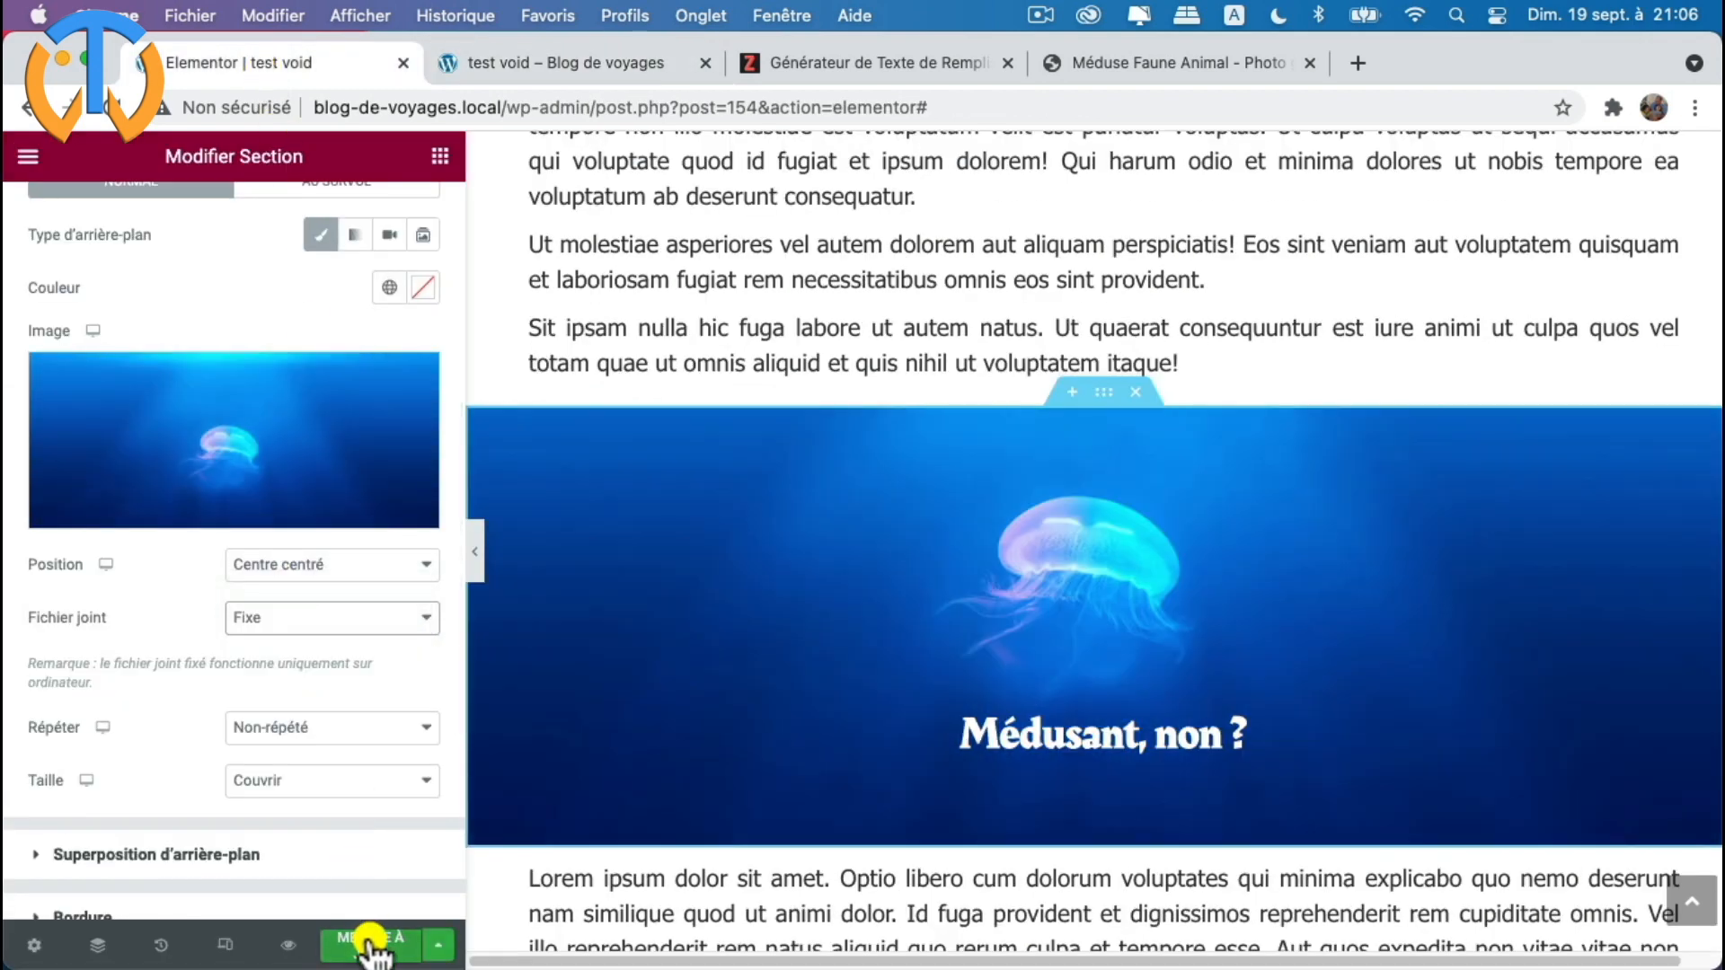
pyautogui.click(371, 945)
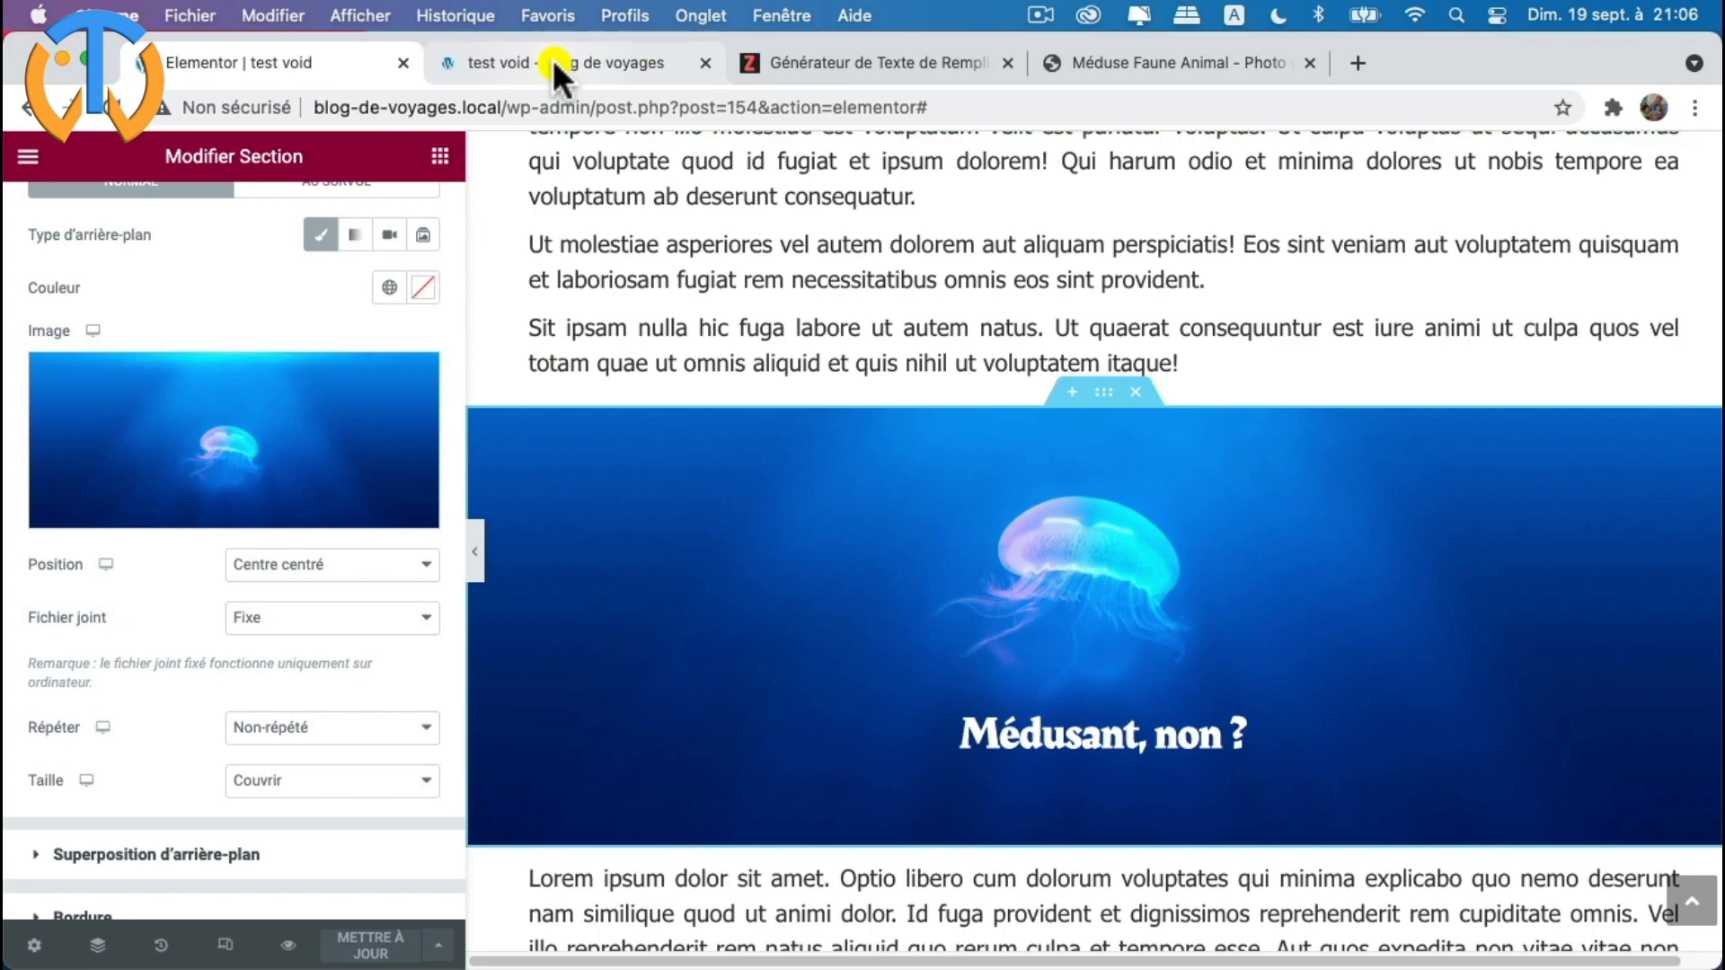
# - Switch to the test void preview page and examine how the jellyfish background behaves across the whole page
pyautogui.click(555, 64)
pyautogui.scroll(-6, 1035, 589)
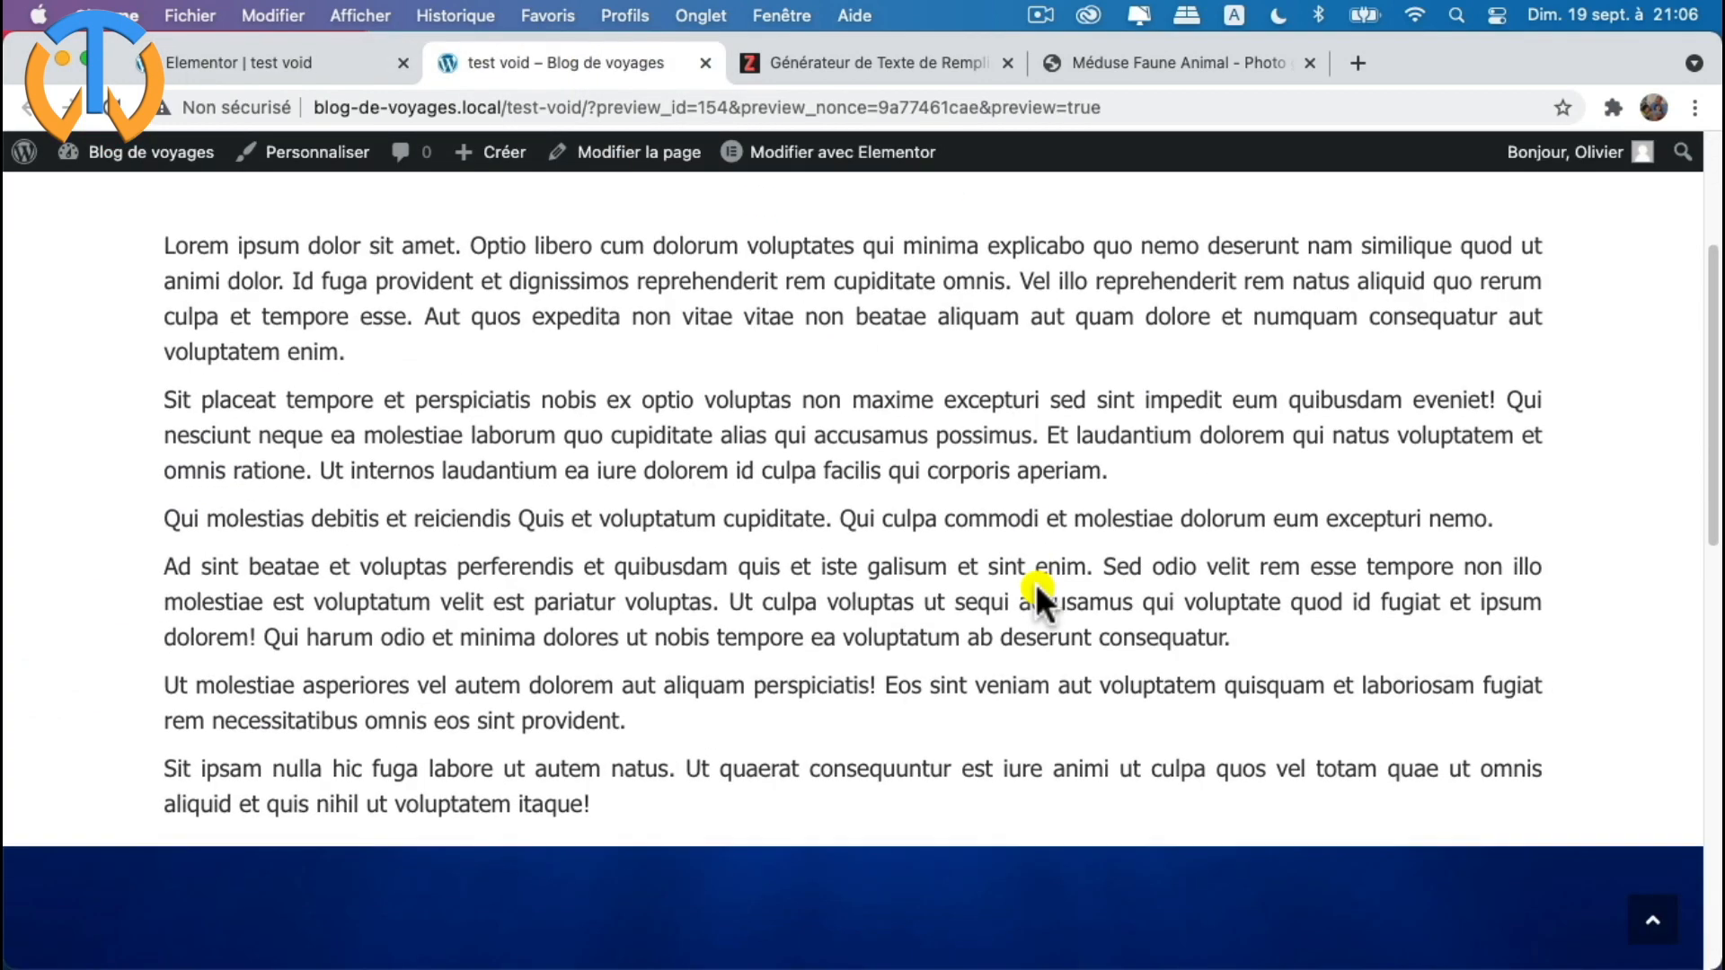
pyautogui.scroll(-3, 1035, 584)
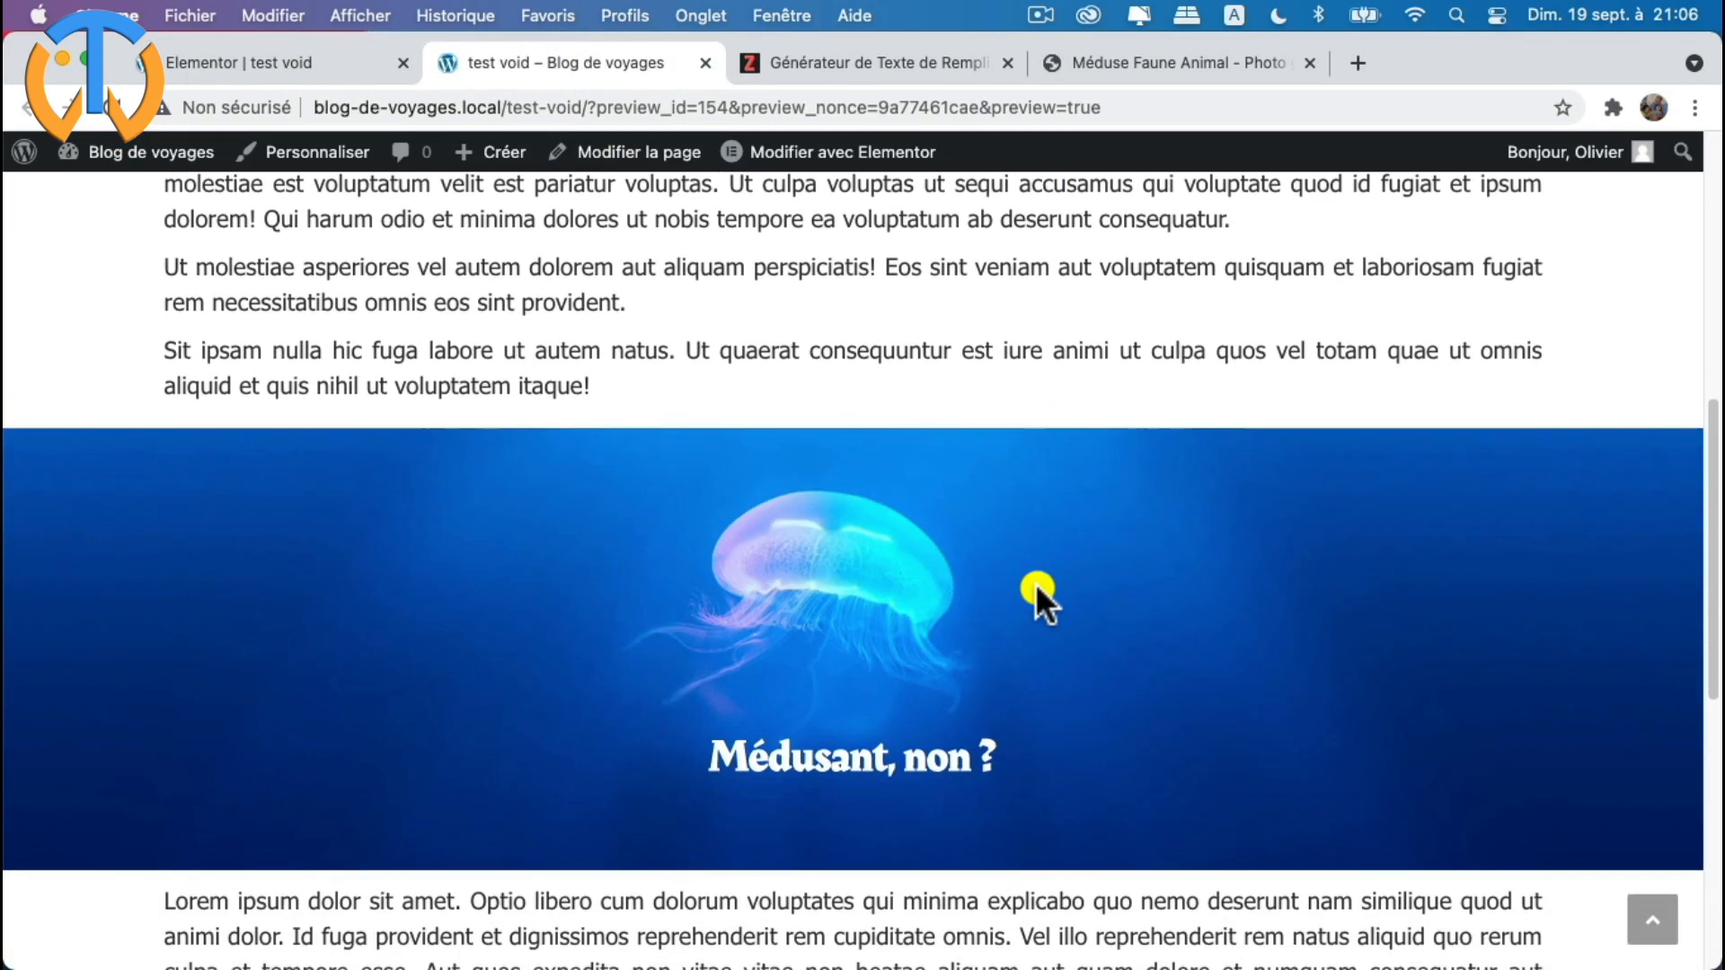
pyautogui.scroll(-7, 1035, 584)
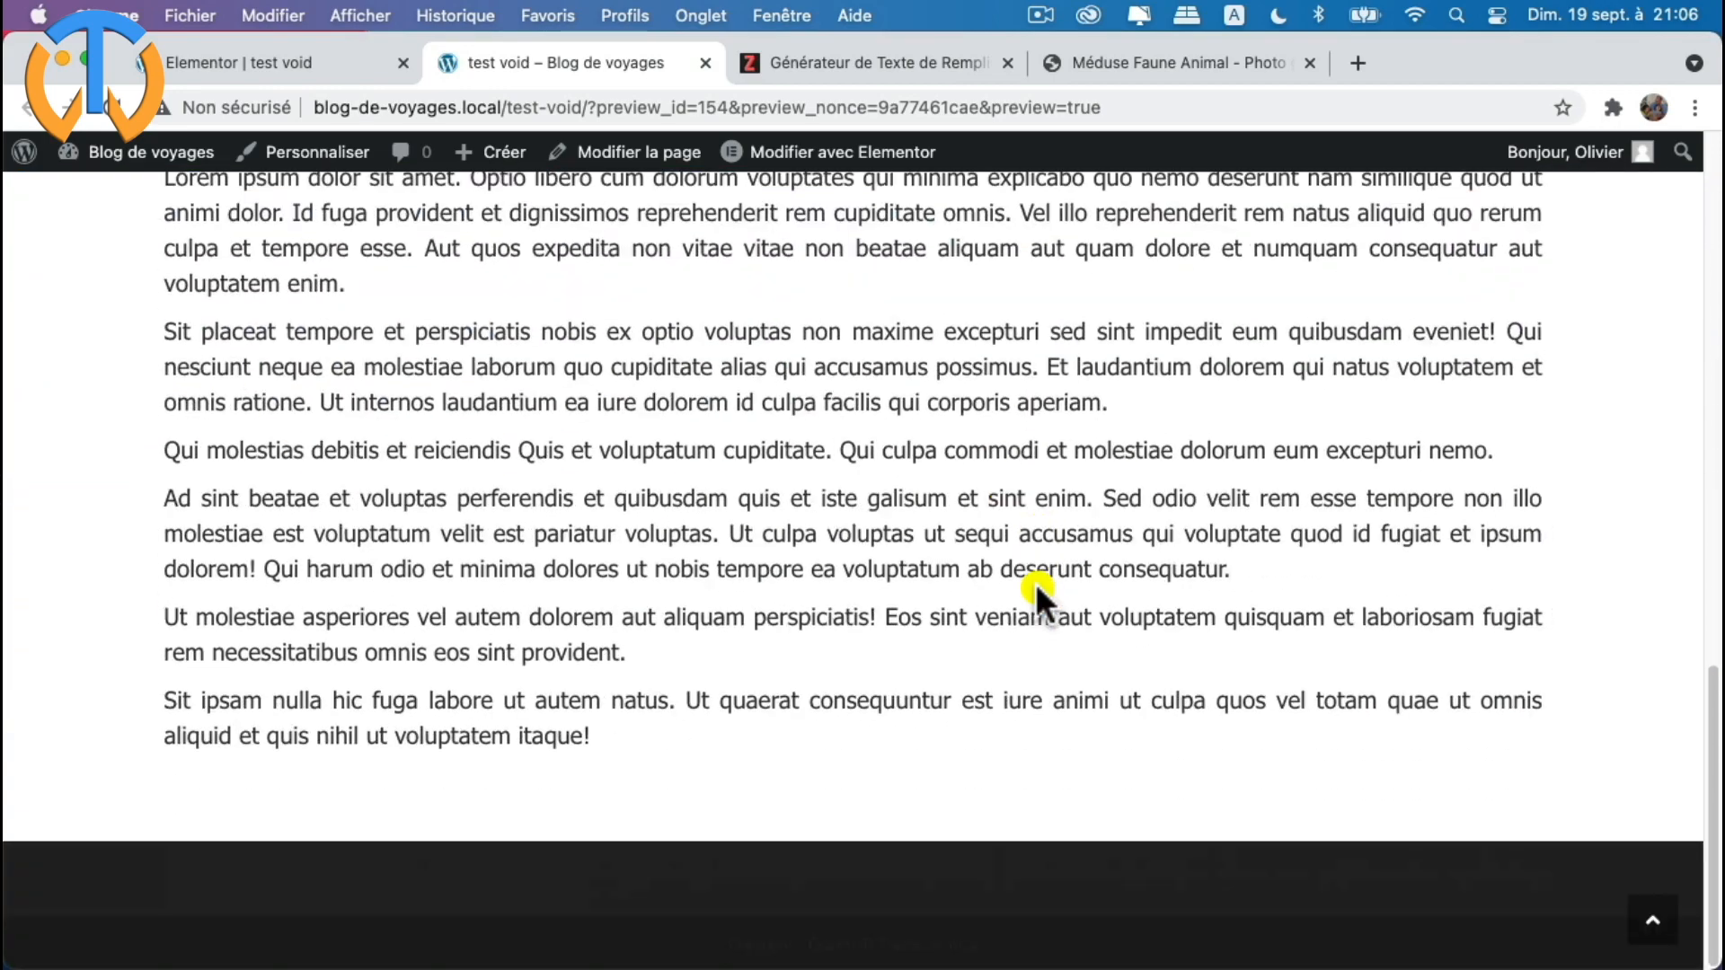
pyautogui.scroll(6, 1035, 584)
pyautogui.scroll(5, 1035, 590)
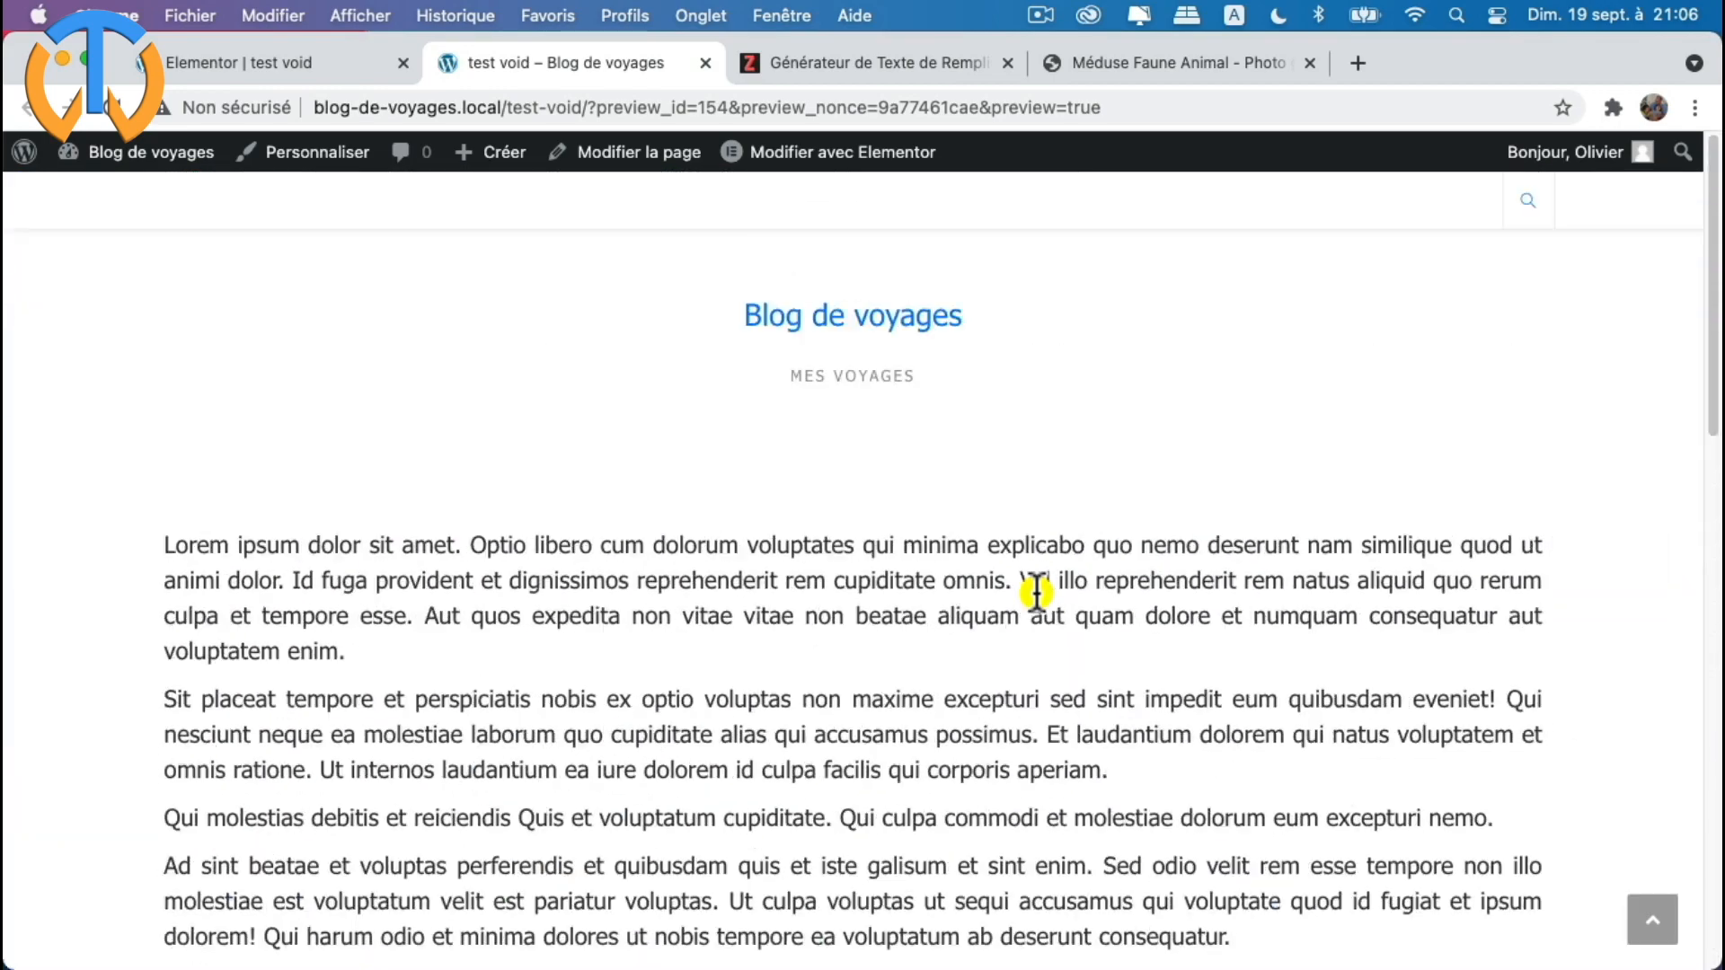